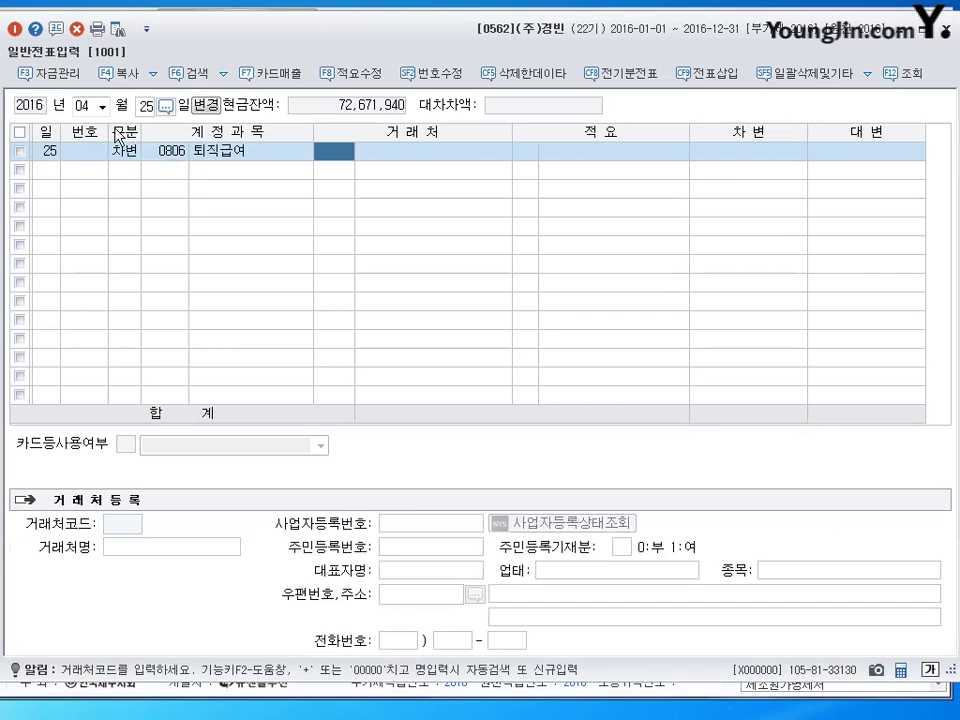
# Debit 퇴직급여 32,000,000 (0806) and 19,000,000 (0508), and credit 0102 당좌예금 51,000,000.
pyautogui.press('Return')
pyautogui.press('Return')
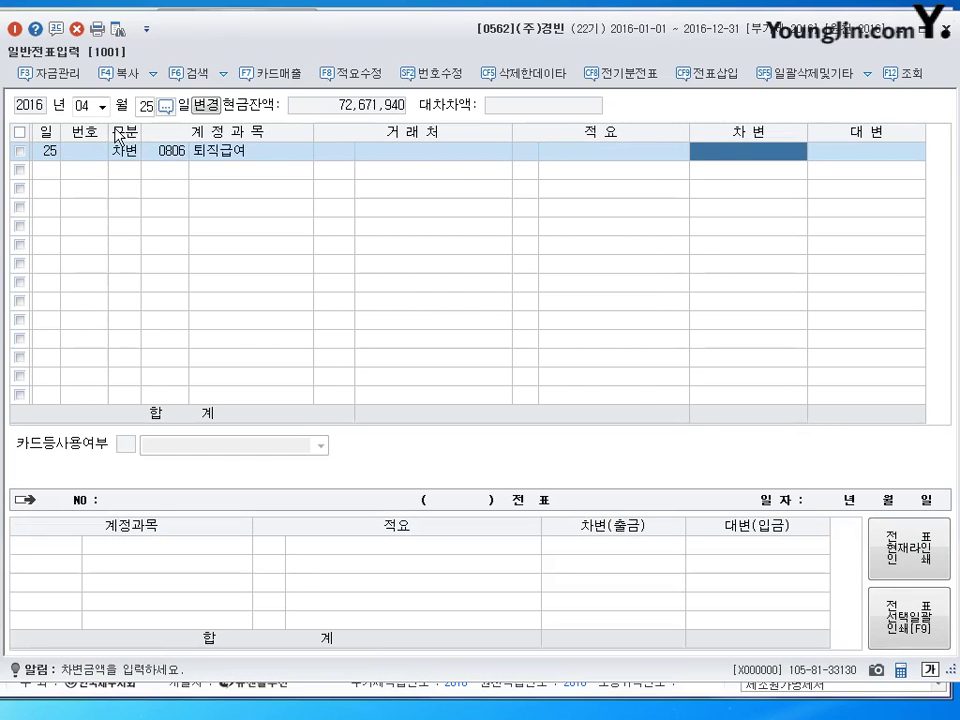
pyautogui.write('32000000')
pyautogui.press('Return')
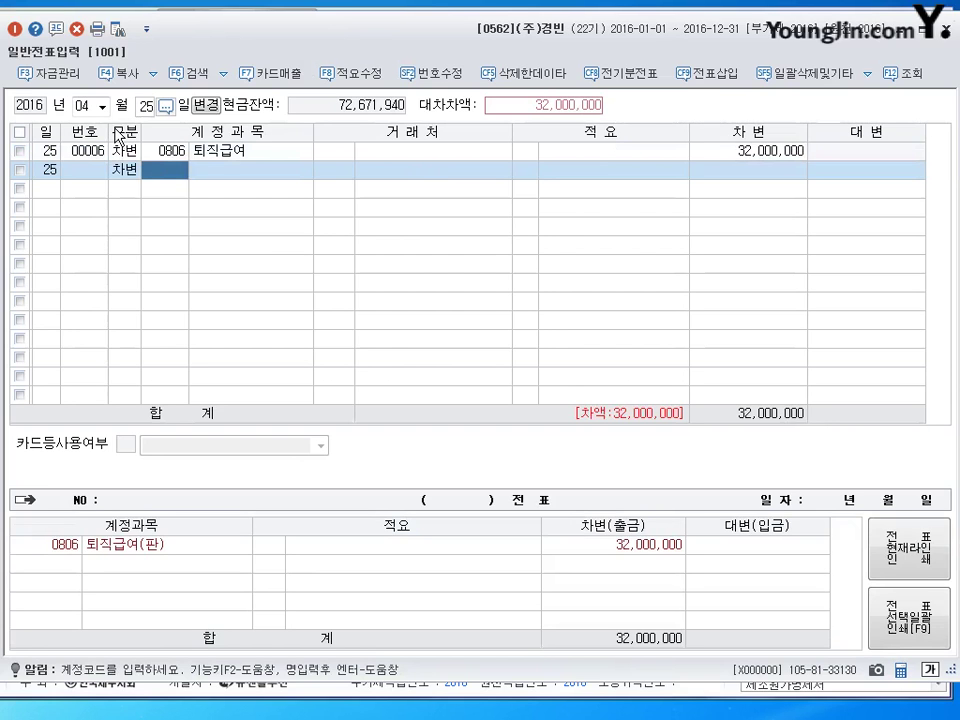
pyautogui.write('508')
pyautogui.press('Return')
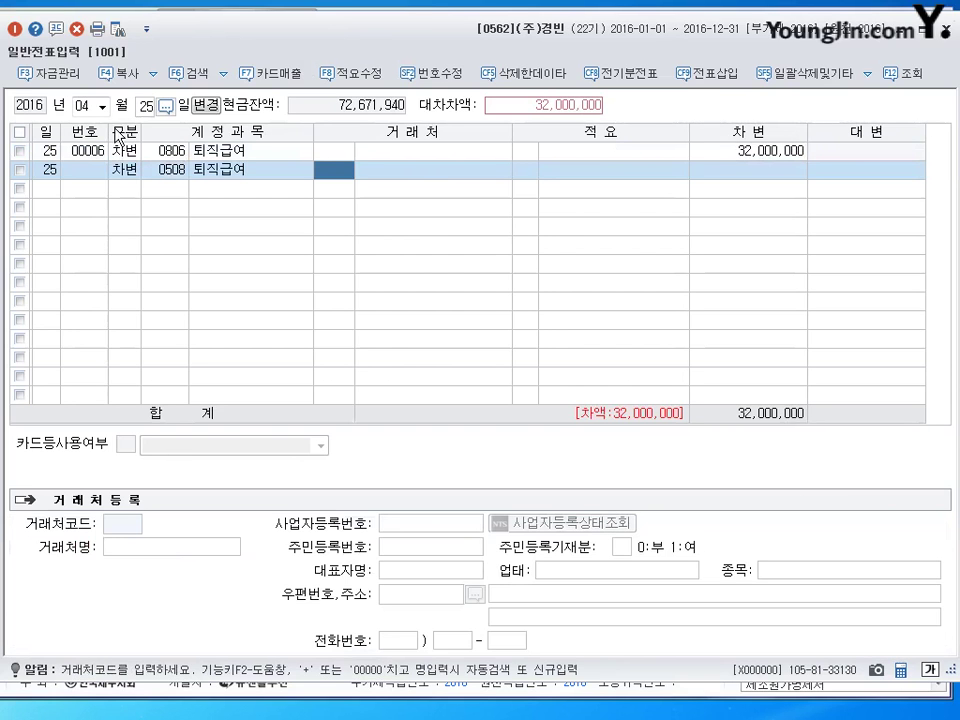
pyautogui.press('Return')
pyautogui.press('Return')
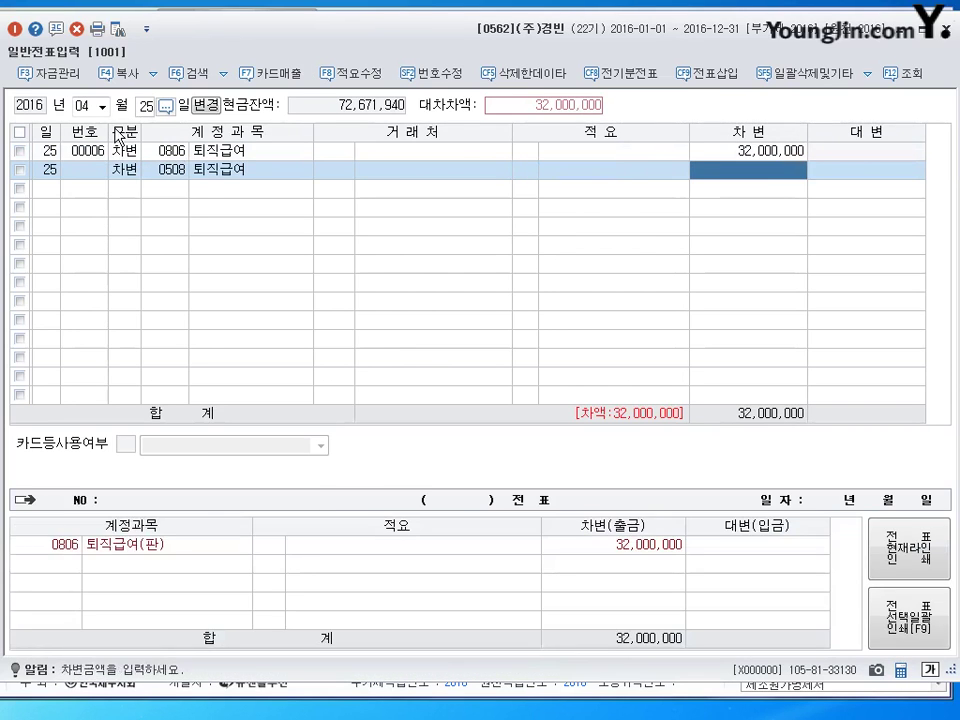
pyautogui.write('19000000')
pyautogui.press('Return')
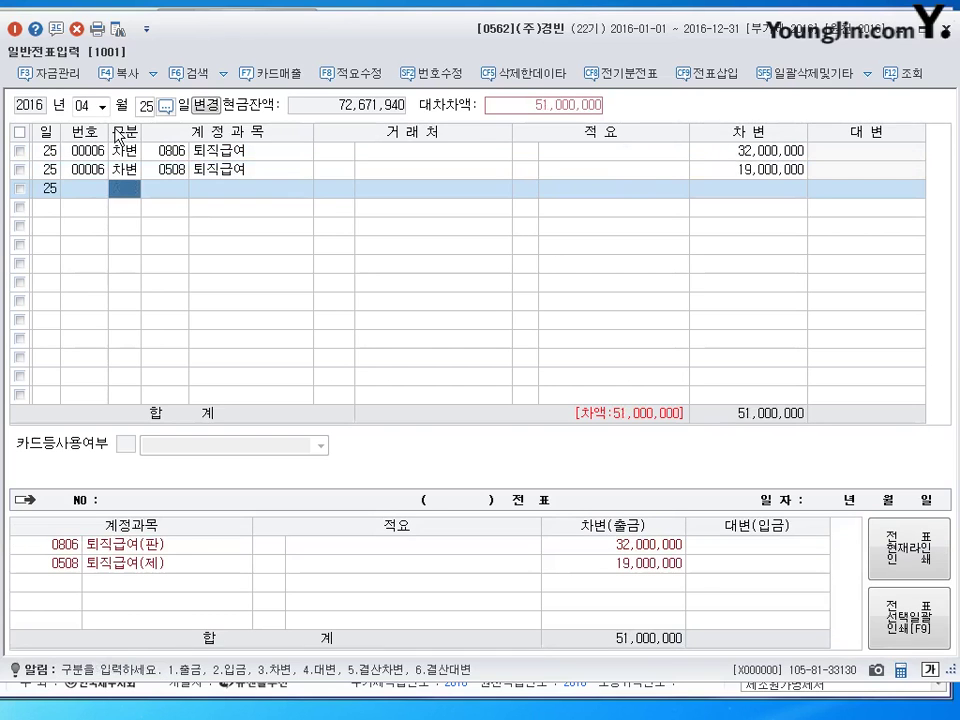
pyautogui.write('4')
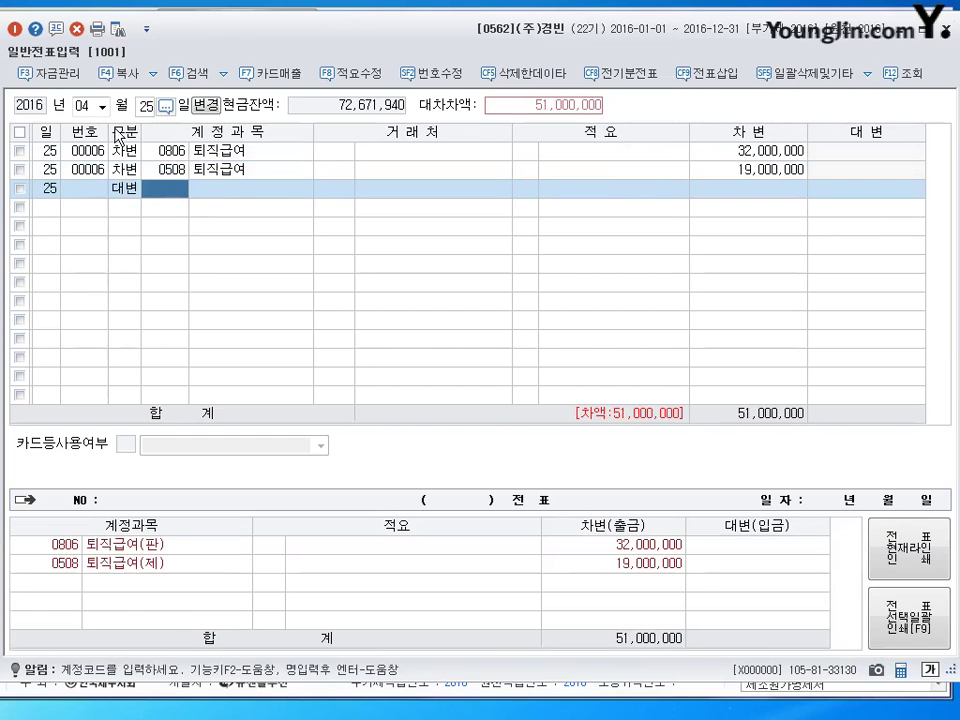
pyautogui.write('102')
pyautogui.press('Return')
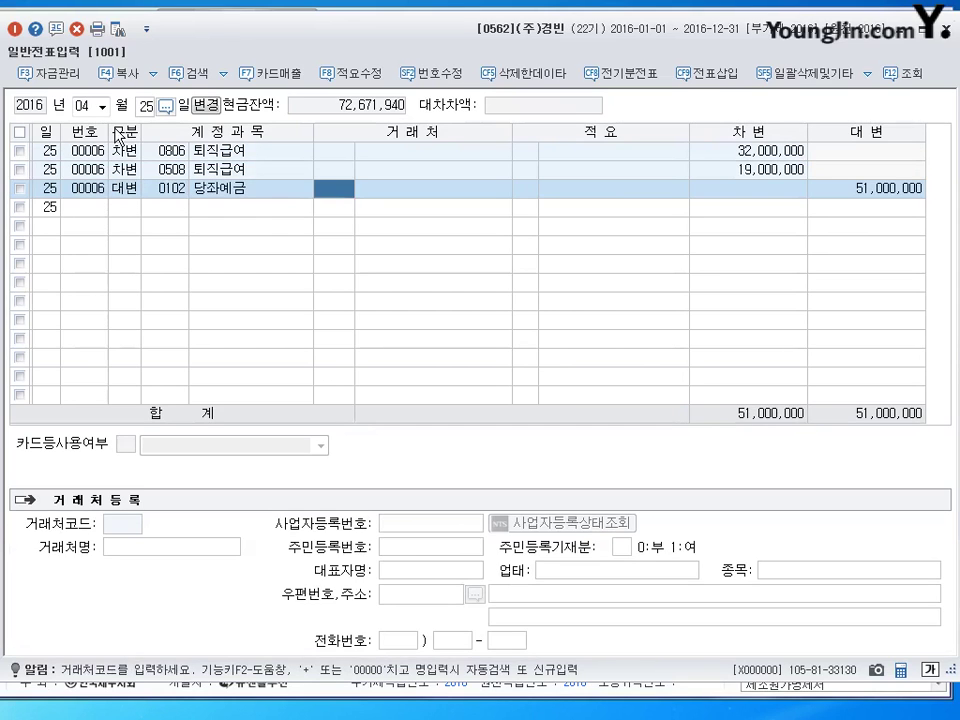
pyautogui.press('Return')
# Close the April 25 voucher and change the entry date to May 1.
pyautogui.press('Escape')
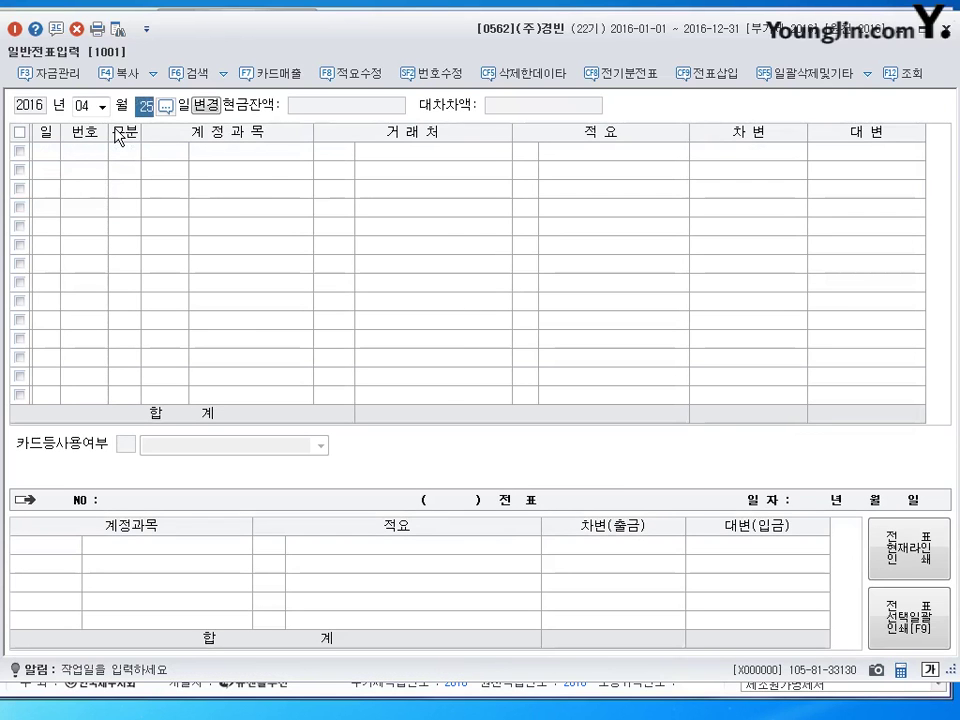
pyautogui.hotkey('shift', 'Tab')
pyautogui.write('05')
pyautogui.press('Return')
pyautogui.write('1')
pyautogui.press('Return')
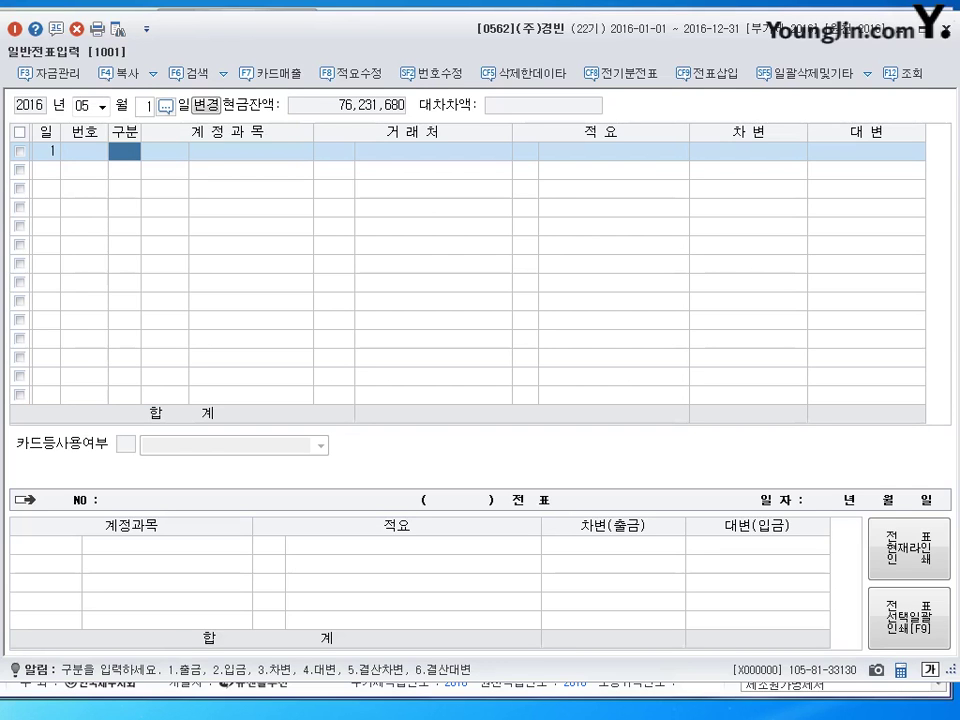
# Record a 500,000 출금 cash payment to 0507 잡급 dated May 1.
pyautogui.write('1')
pyautogui.press('Return')
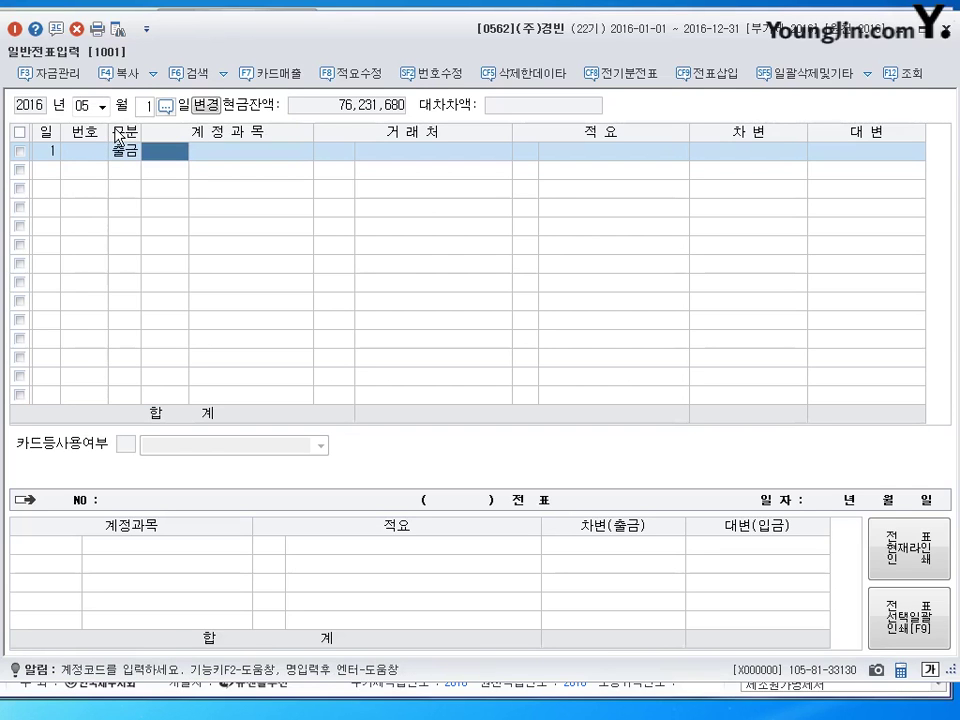
pyautogui.write('507')
pyautogui.press('Return')
pyautogui.press('Return')
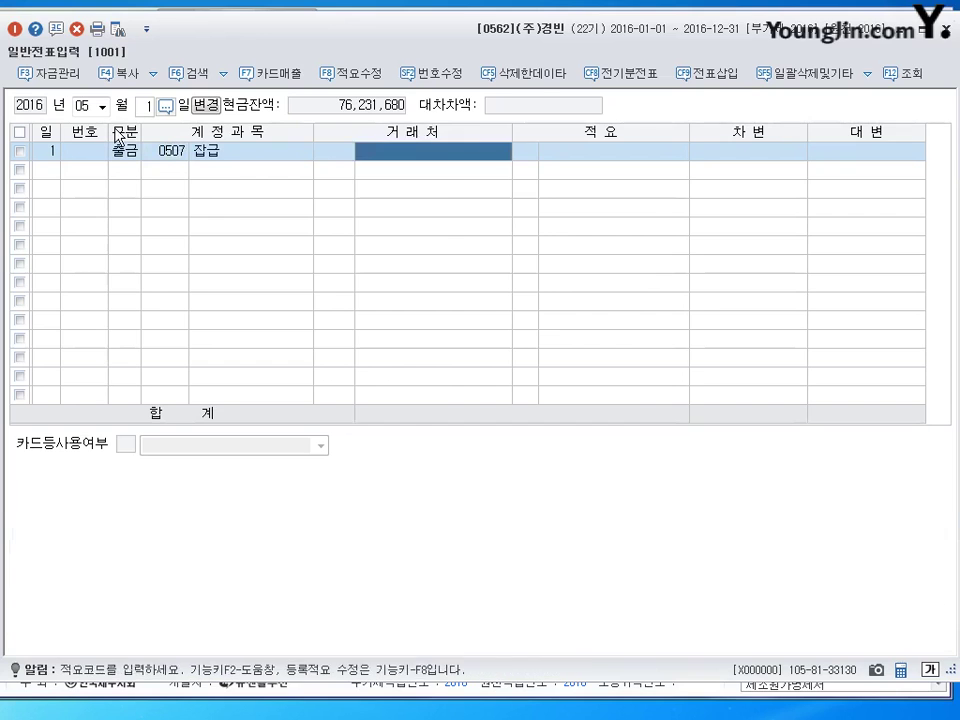
pyautogui.press('Return')
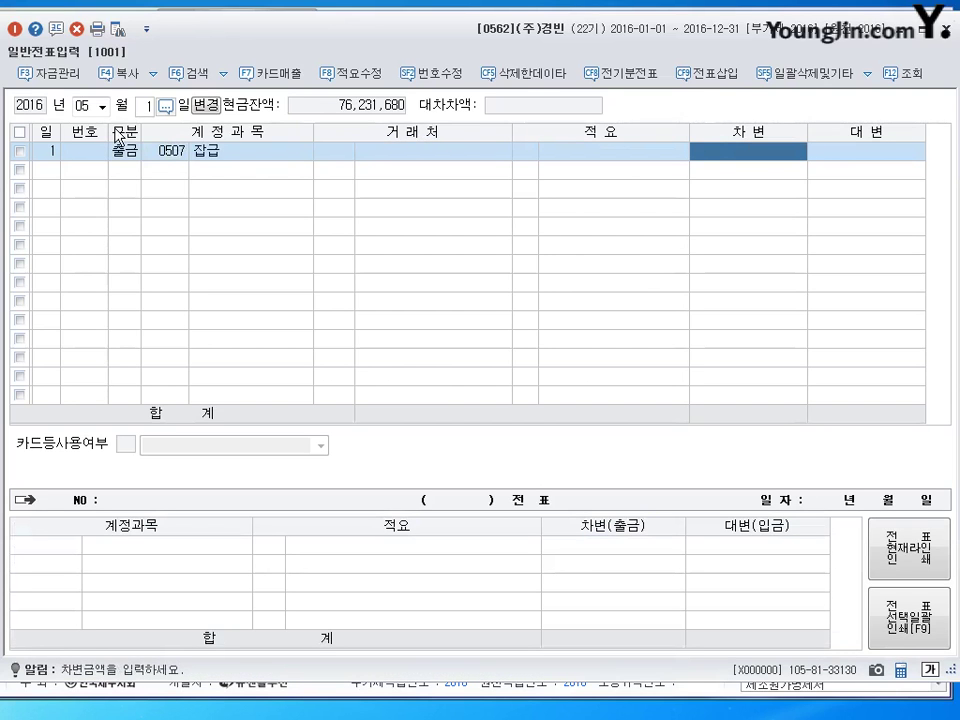
pyautogui.write('5000000')
pyautogui.press('Return')
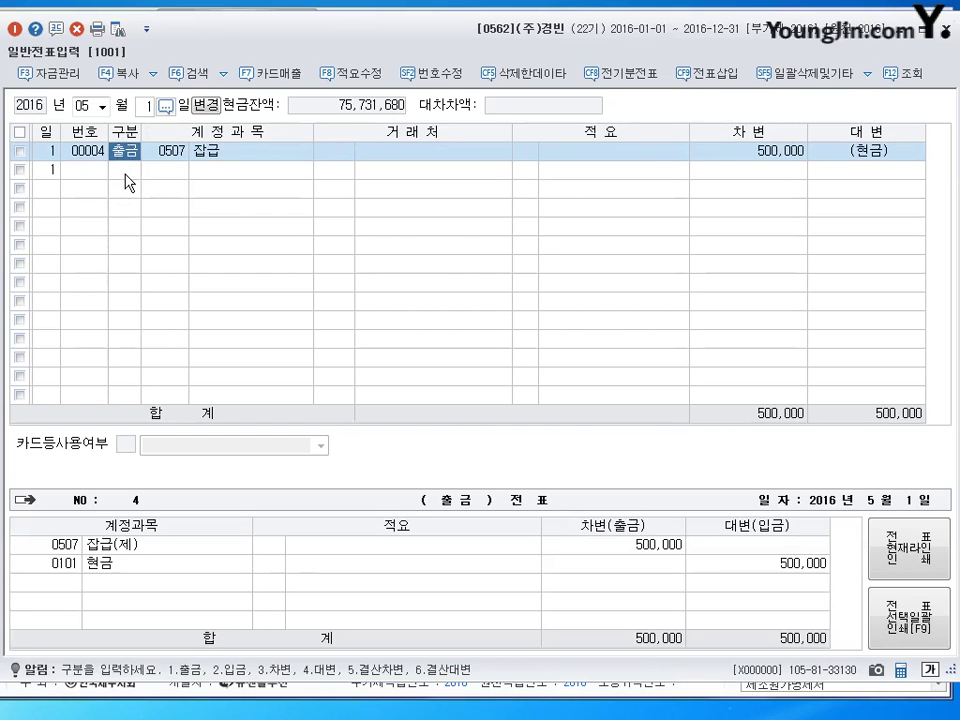
pyautogui.hotkey('shift', 'Tab')
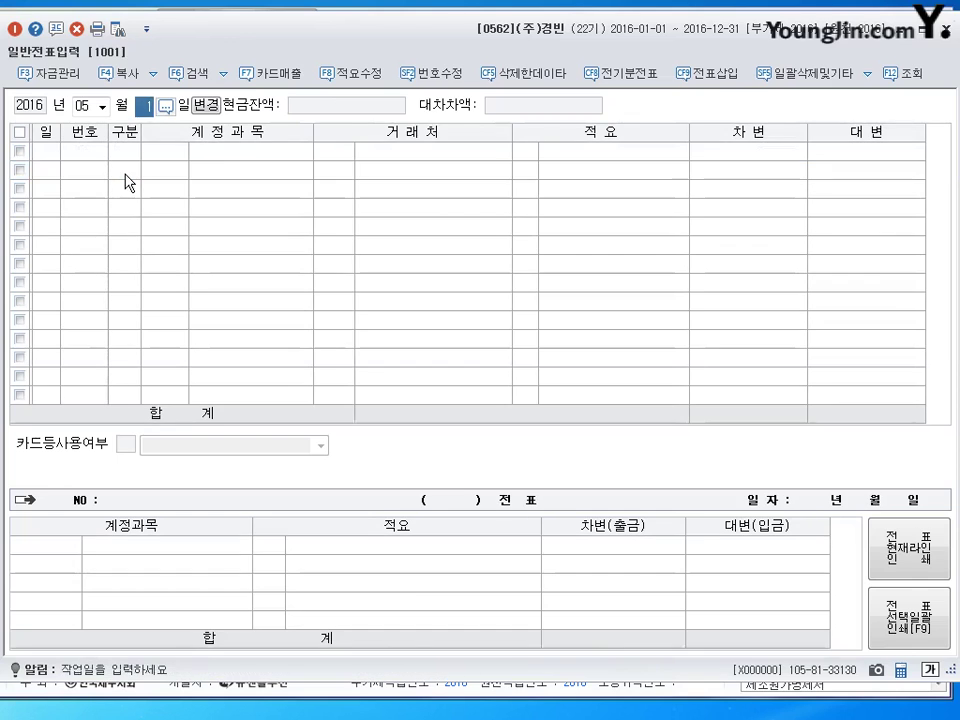
# Change the journal day to 15.
pyautogui.write('15')
pyautogui.press('Return')
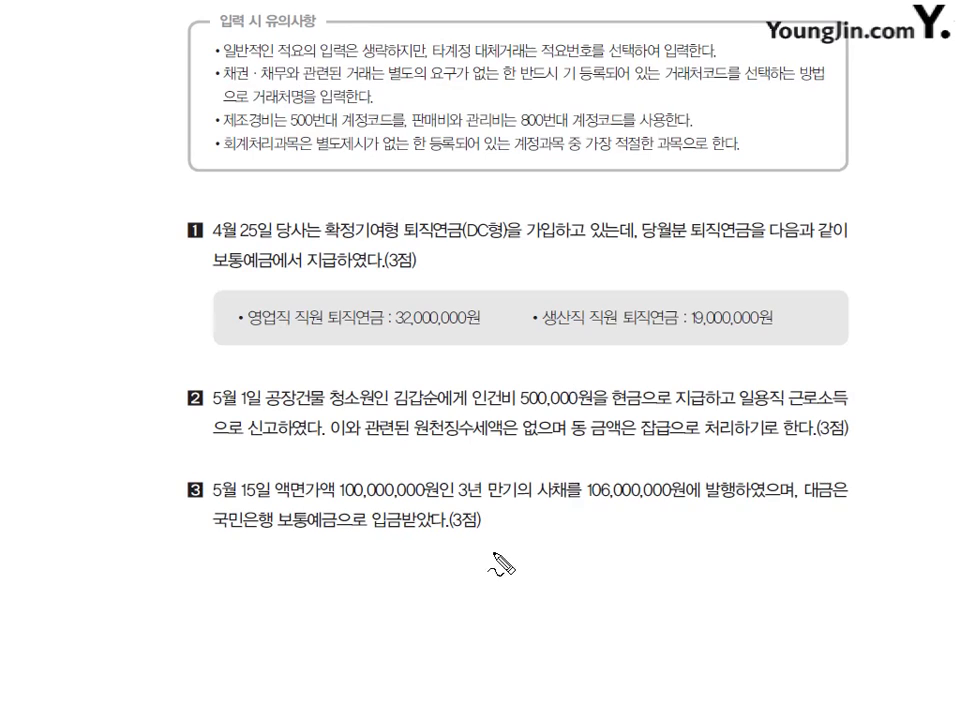
# Pen-annotate question 3 around 106,000,000원, erase all ink, and return to KcLep.
pyautogui.moveTo(490, 550)
pyautogui.mouseDown()
pyautogui.moveTo(484, 580)
pyautogui.moveTo(538, 560)
pyautogui.moveTo(556, 566)
pyautogui.mouseUp()
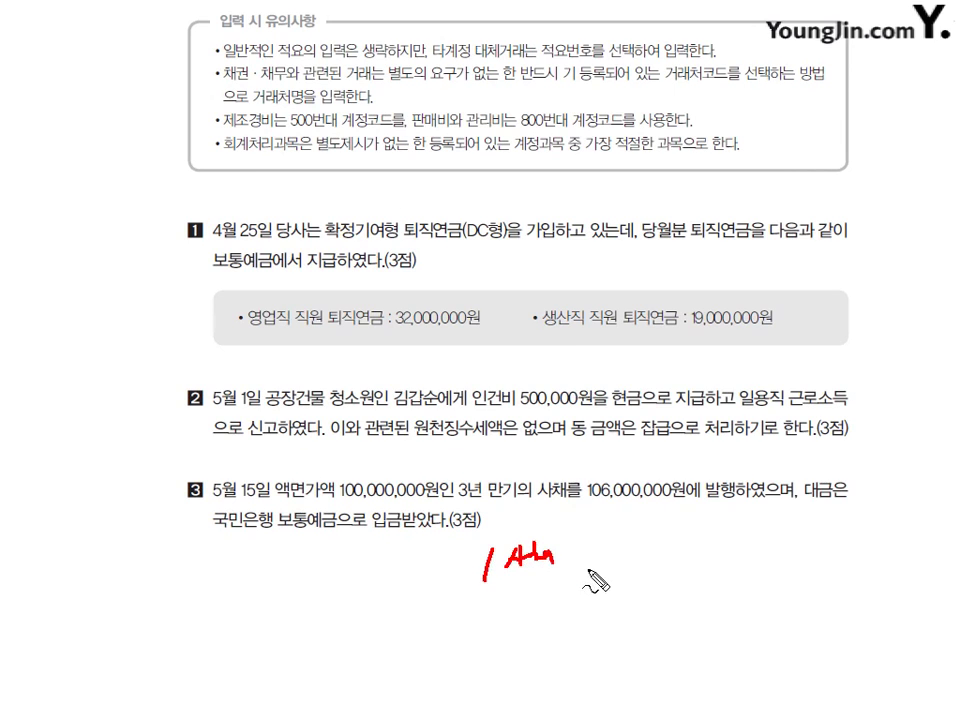
pyautogui.moveTo(617, 548)
pyautogui.mouseDown()
pyautogui.moveTo(626, 560)
pyautogui.moveTo(690, 553)
pyautogui.moveTo(716, 562)
pyautogui.moveTo(782, 548)
pyautogui.moveTo(780, 558)
pyautogui.moveTo(798, 557)
pyautogui.mouseUp()
pyautogui.click(794, 568)
pyautogui.moveTo(683, 573); pyautogui.dragTo(776, 566)
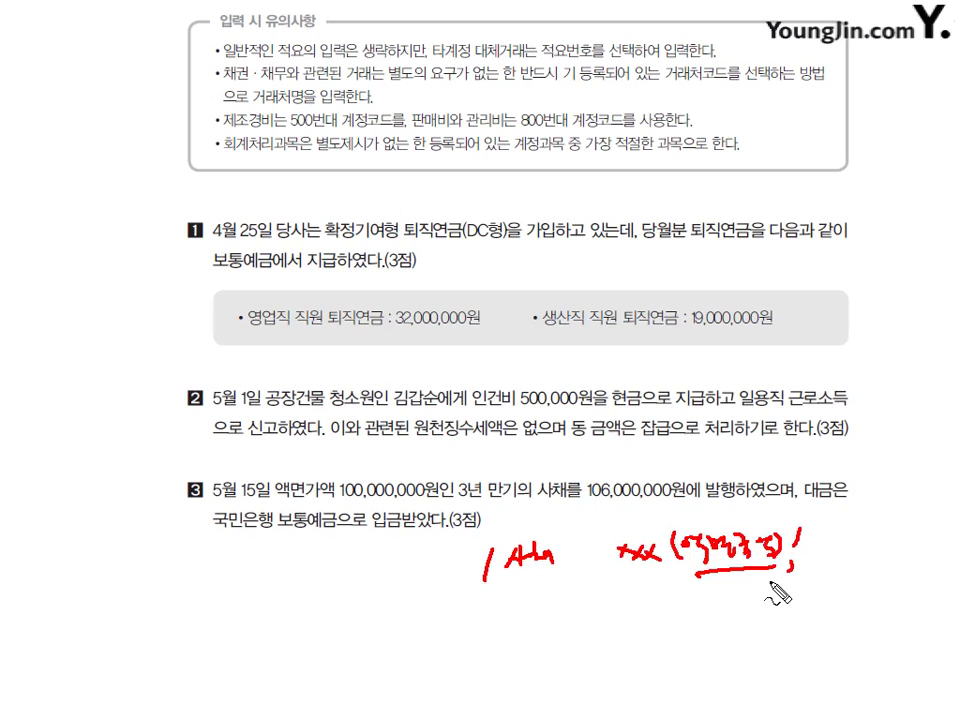
pyautogui.click(795, 570)
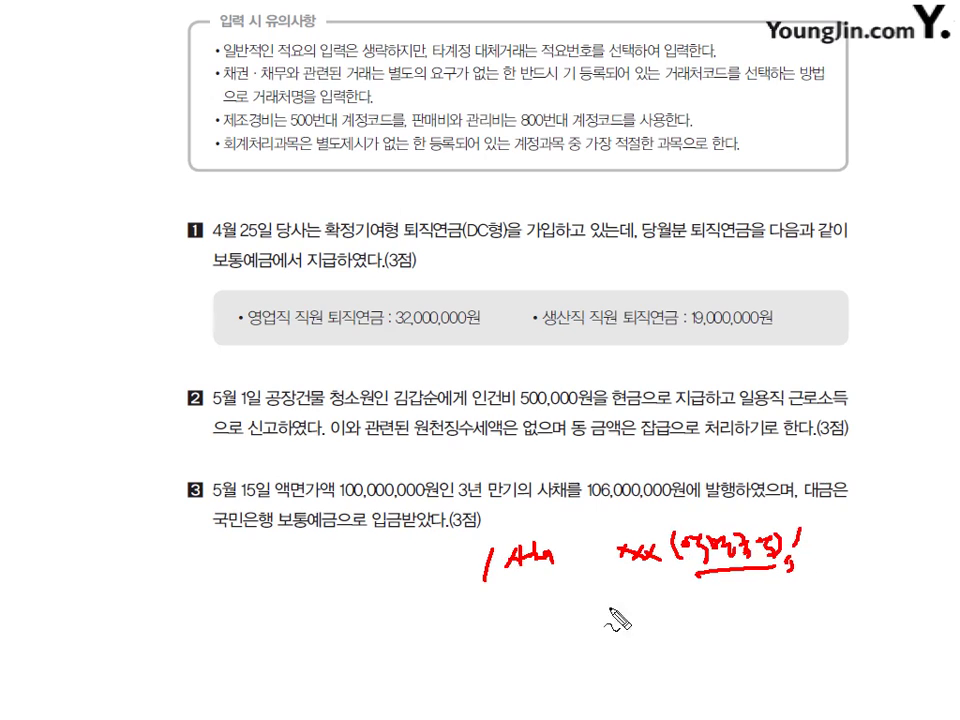
pyautogui.moveTo(652, 523); pyautogui.dragTo(675, 525)
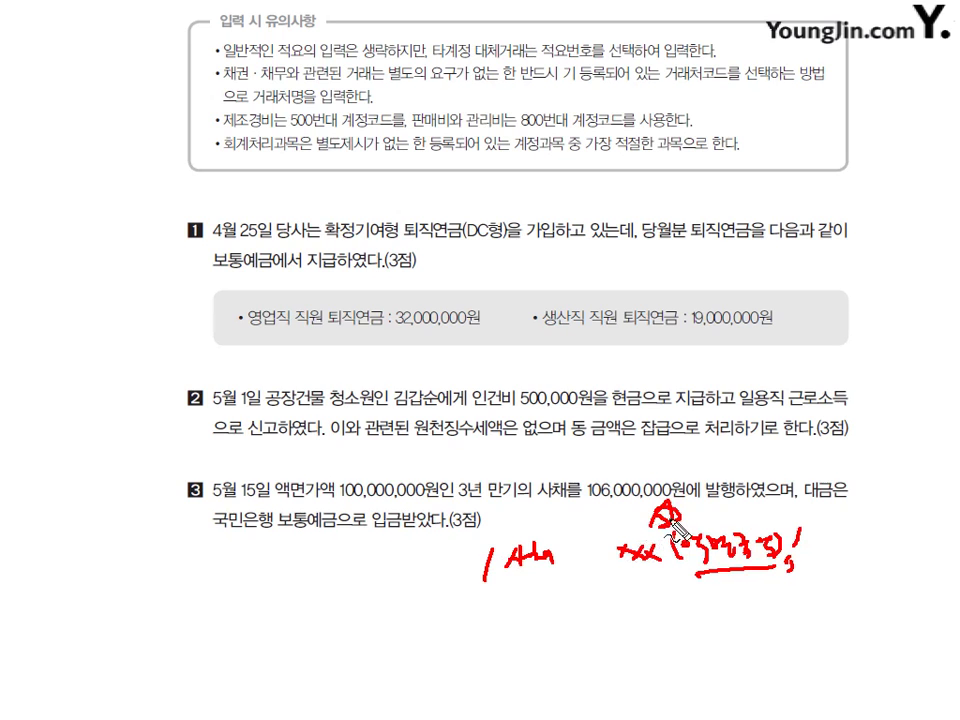
pyautogui.press('e')
pyautogui.hotkey('alt', 'Tab')
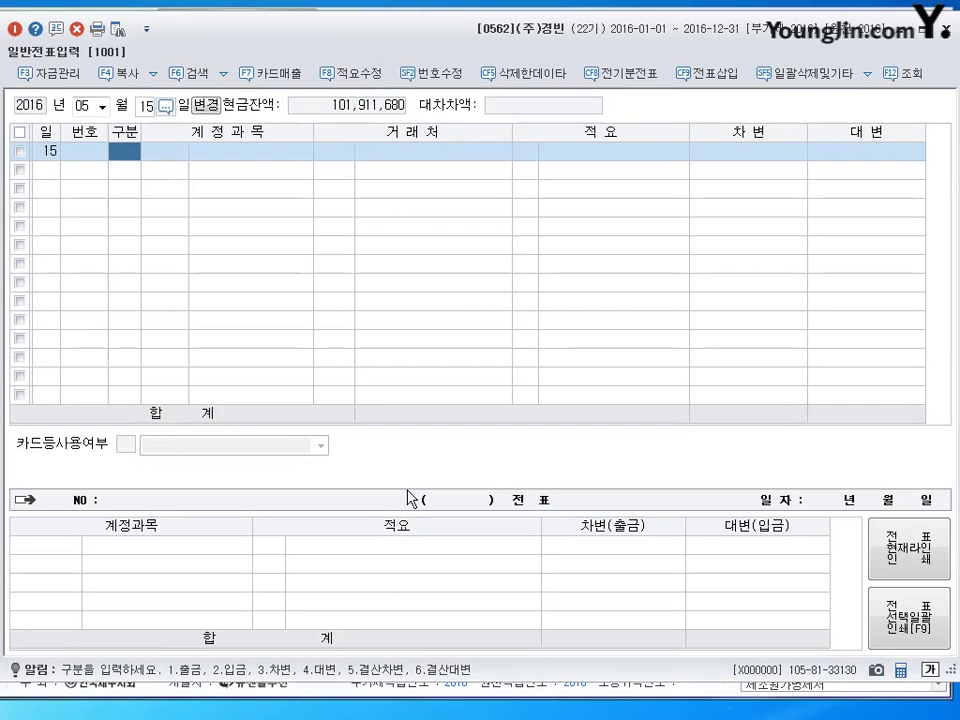
# Debit 106,000,000 to 0103 보통예금 on the May 15 voucher.
pyautogui.write('3')
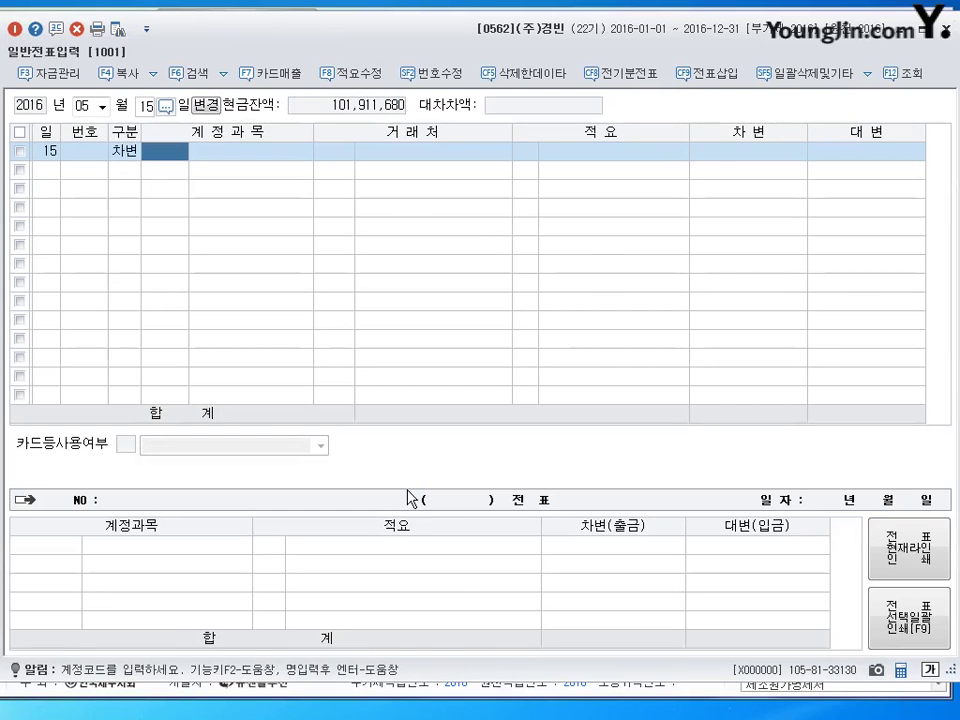
pyautogui.write('103')
pyautogui.press('Return')
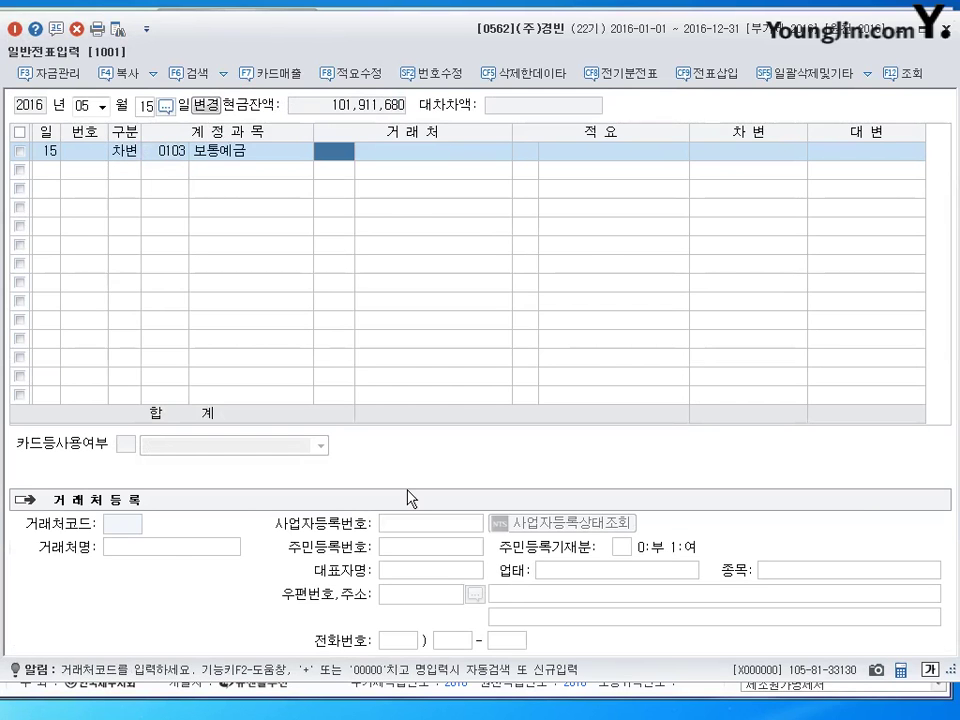
pyautogui.press('Return')
pyautogui.press('Return')
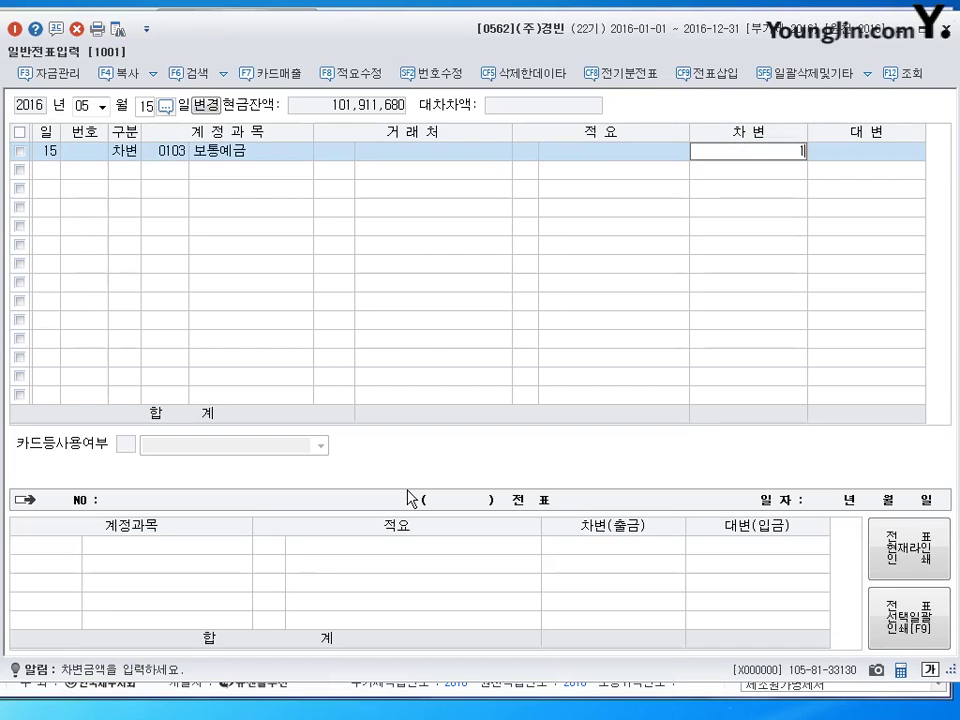
pyautogui.write('106,000,000')
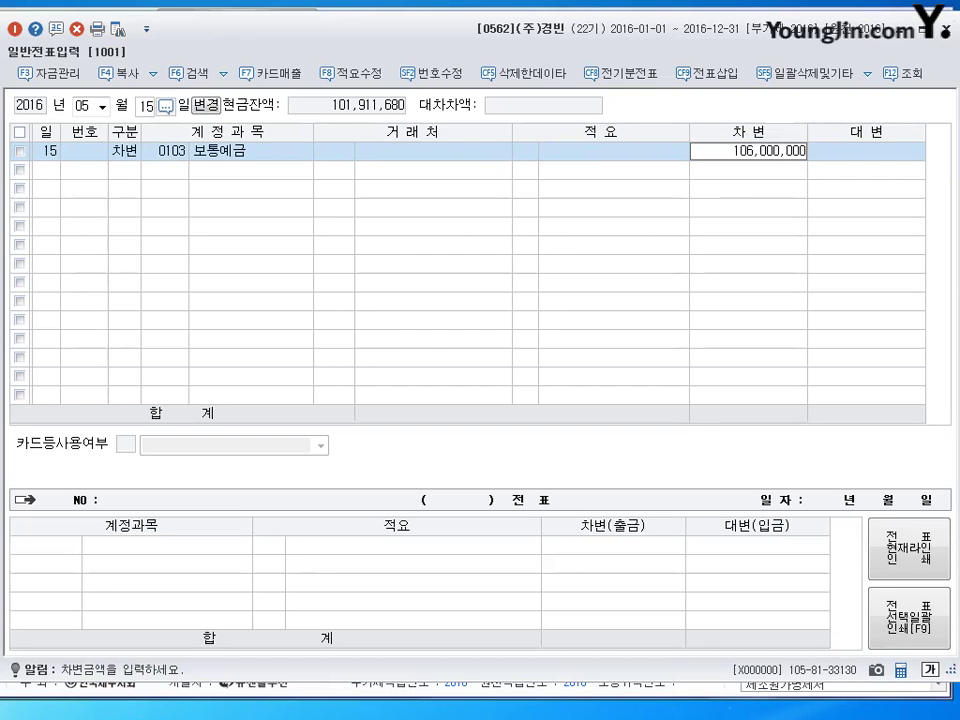
pyautogui.press('Return')
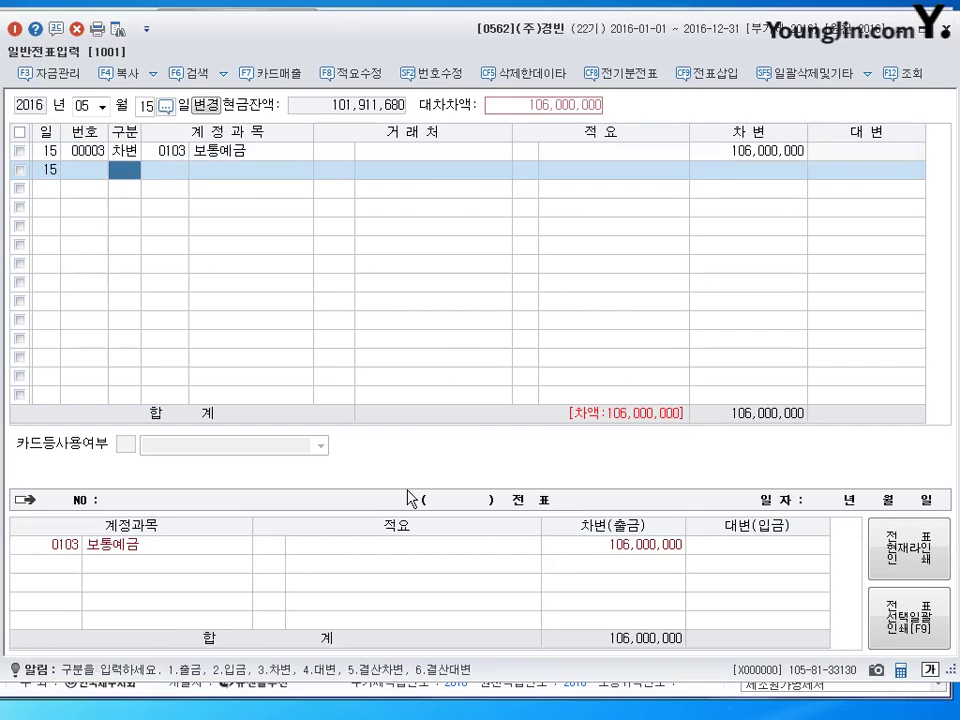
# Credit 0291 사채 100,000,000 and 0313 사채할증발행차금 6,000,000.
pyautogui.write('4')
pyautogui.press('Return')
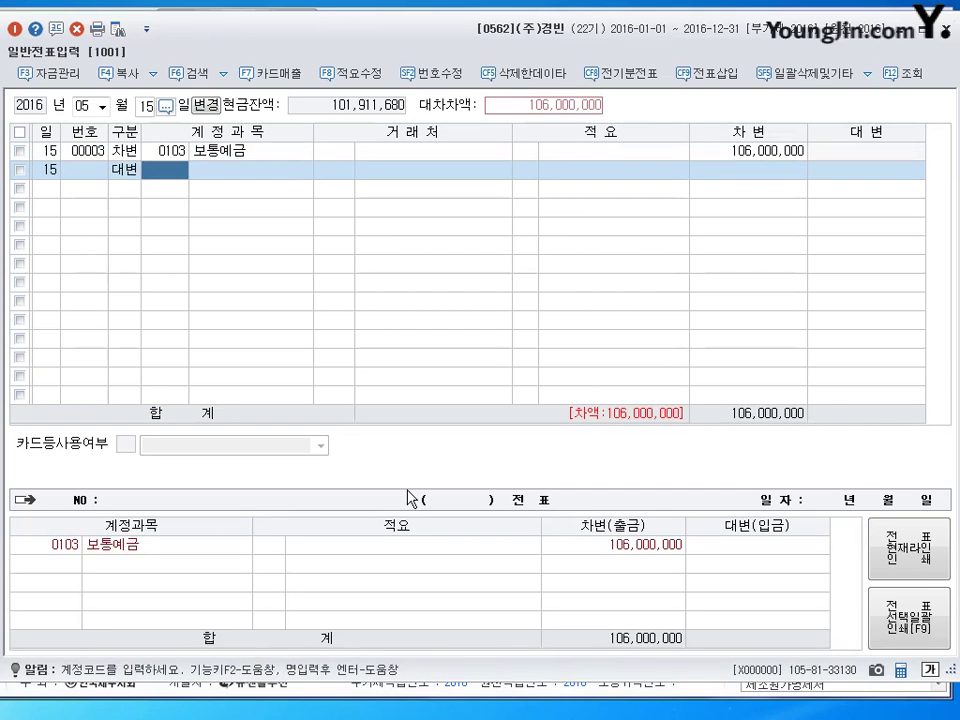
pyautogui.write('291')
pyautogui.press('Return')
pyautogui.press('Return')
pyautogui.press('Return')
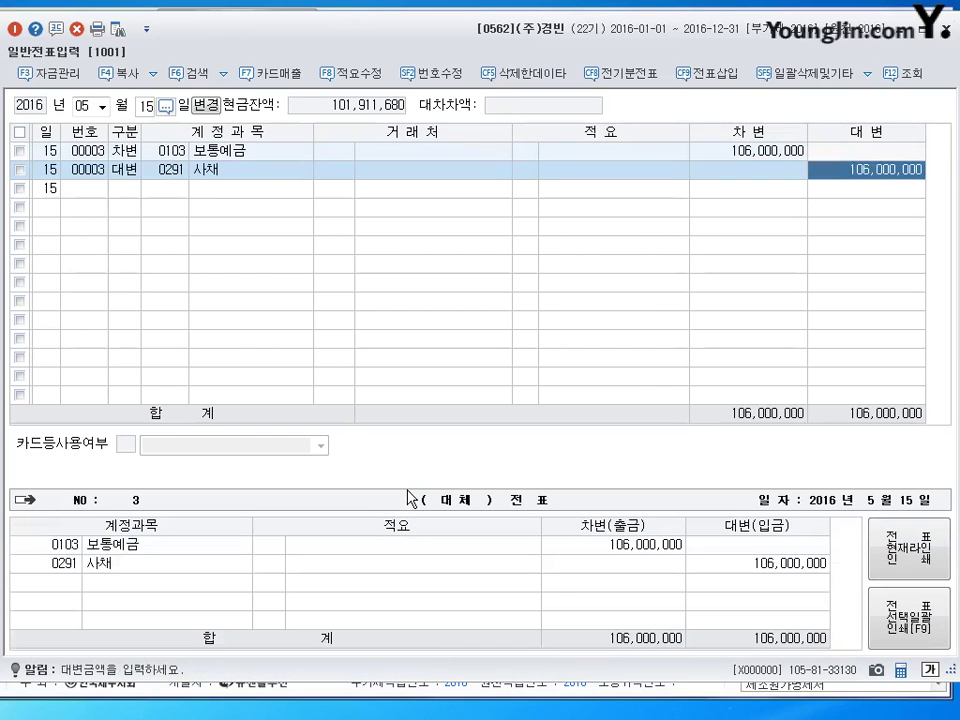
pyautogui.write('100,000,000')
pyautogui.press('Return')
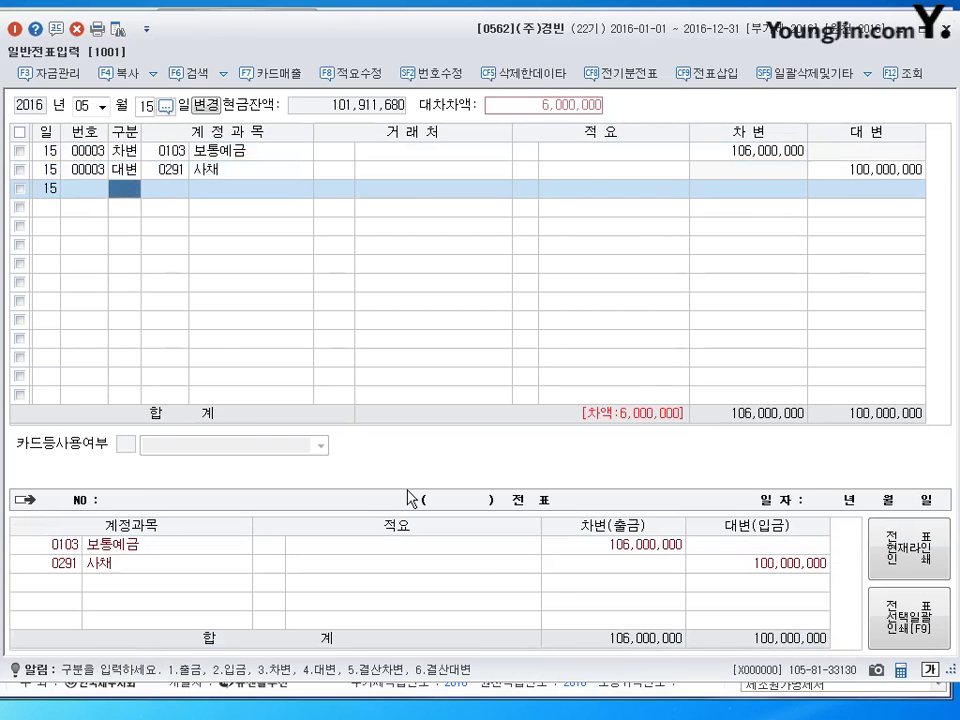
pyautogui.write('4')
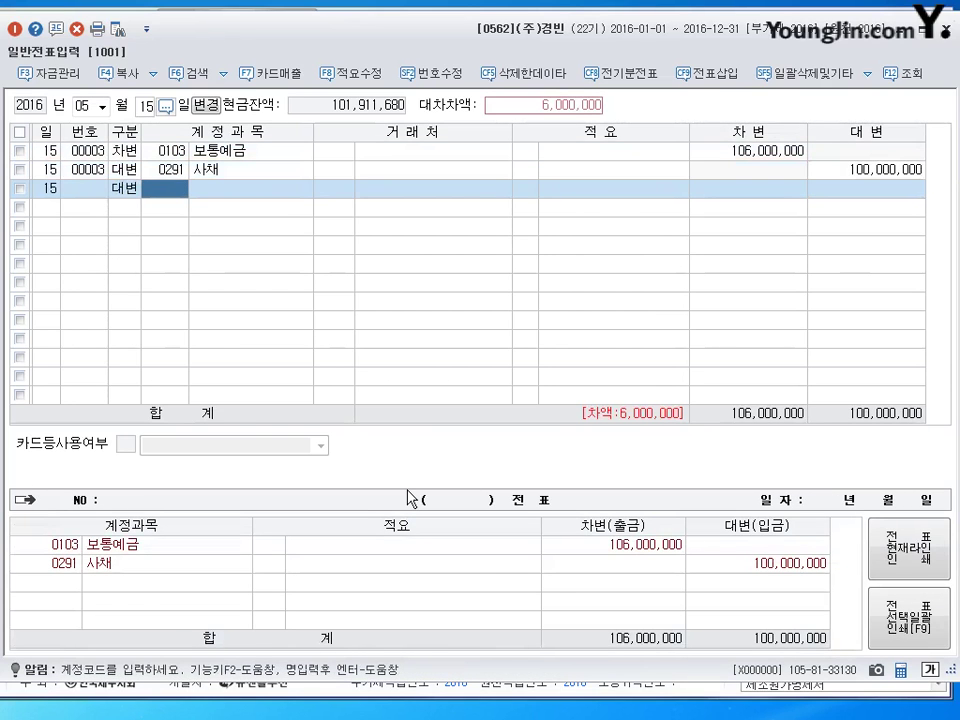
pyautogui.write('313')
pyautogui.press('Return')
pyautogui.press('Return')
pyautogui.press('Return')
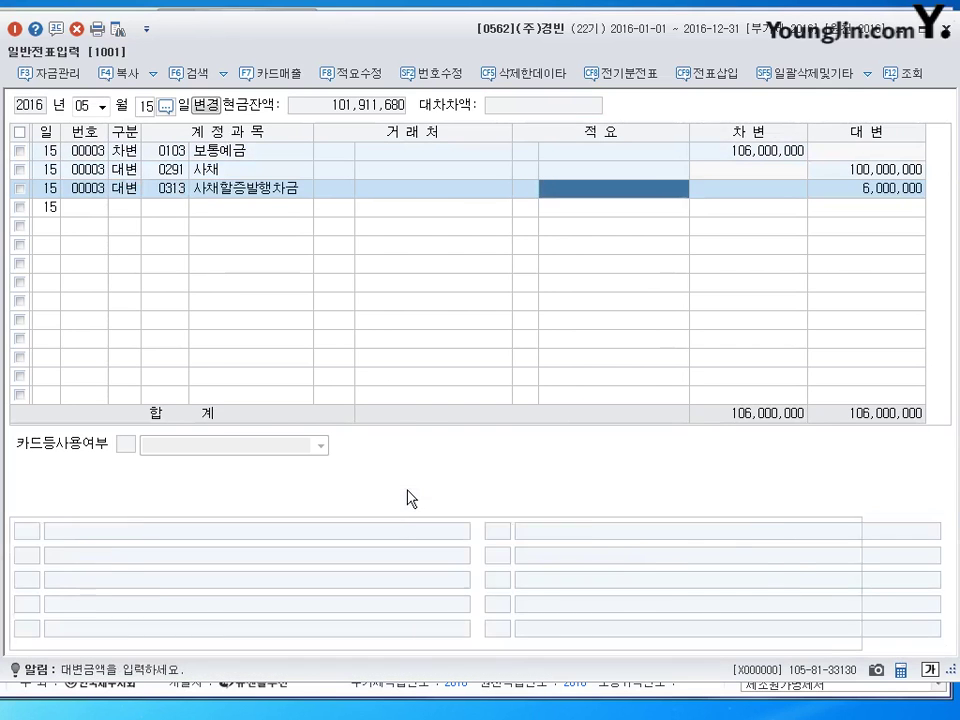
pyautogui.press('Return')
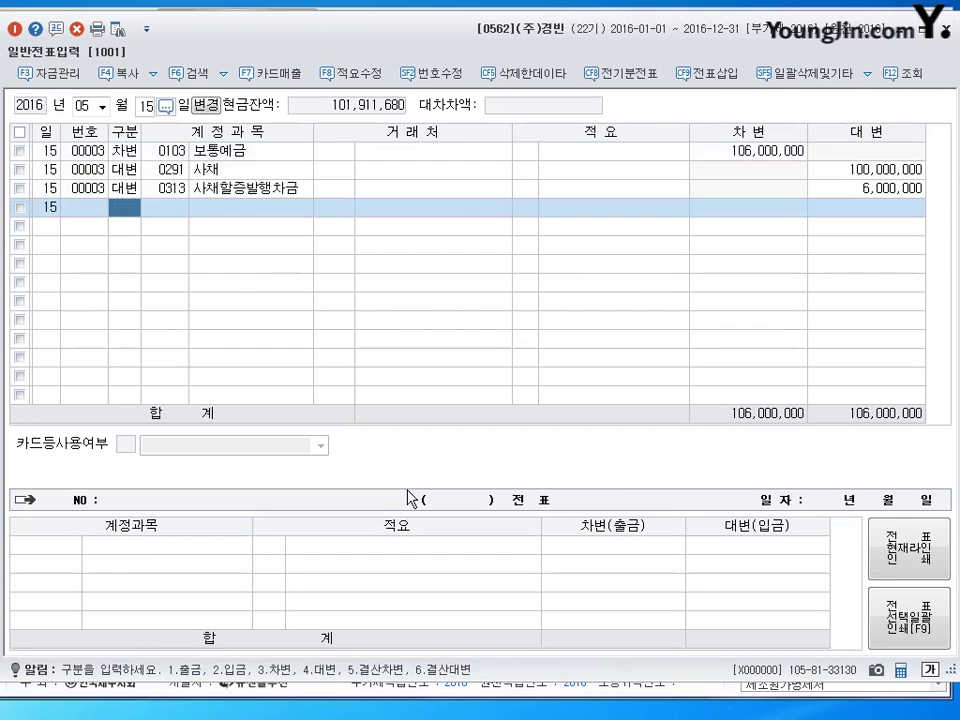
# Change the journal day to 31.
pyautogui.hotkey('shift', 'Tab')
pyautogui.write('31')
pyautogui.press('Return')
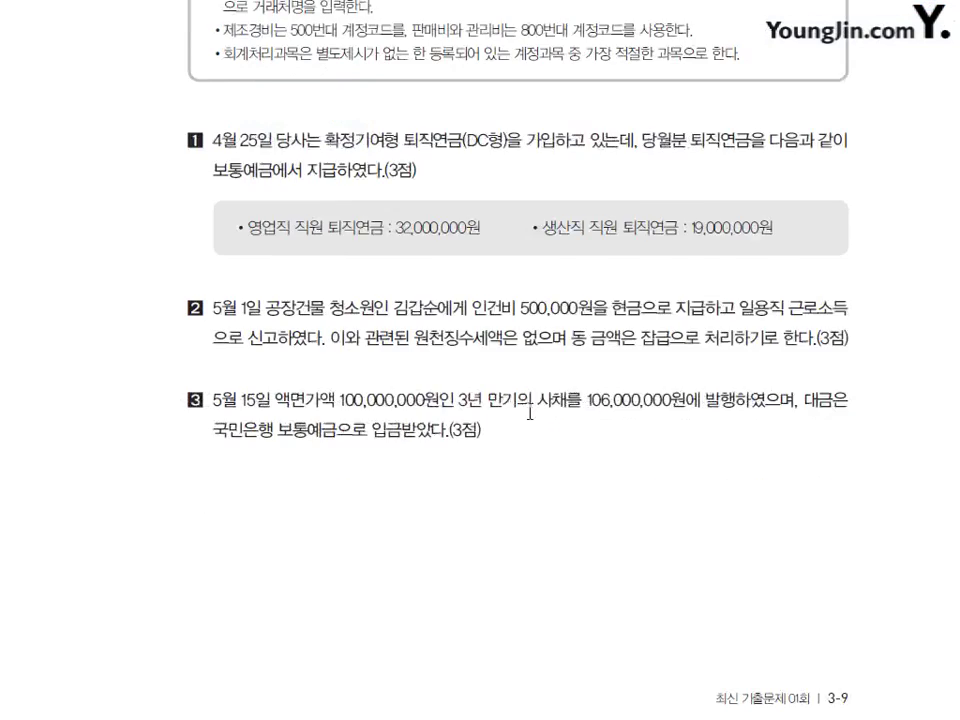
# Mark up question 4's held-to-maturity wording and 수수료 fee, then clear the annotations.
pyautogui.scroll(-8, 508, 360)
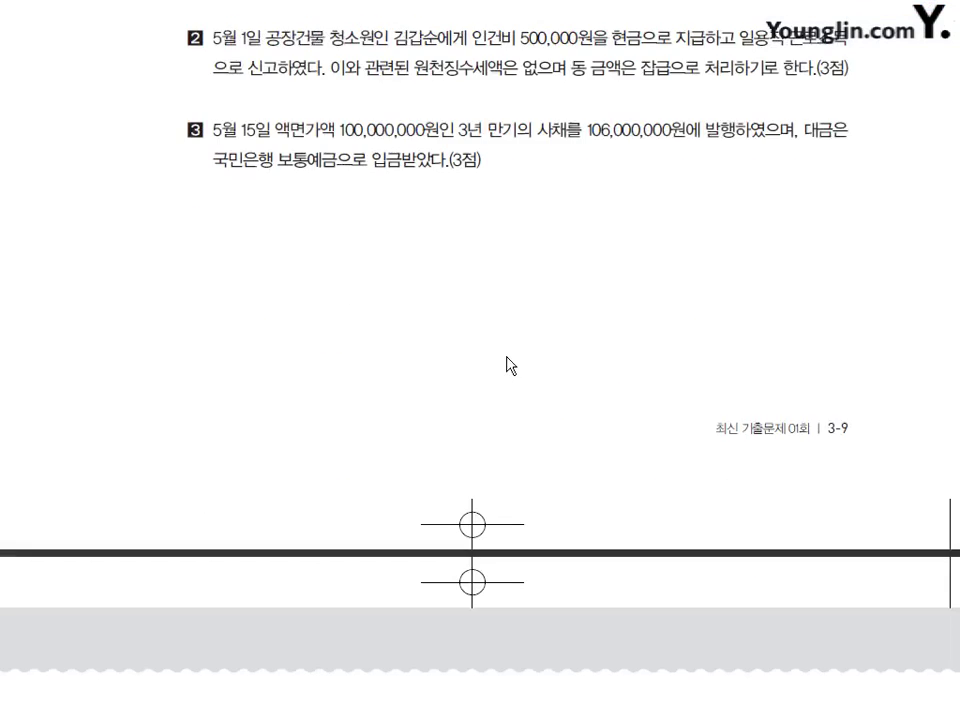
pyautogui.scroll(-3, 508, 335)
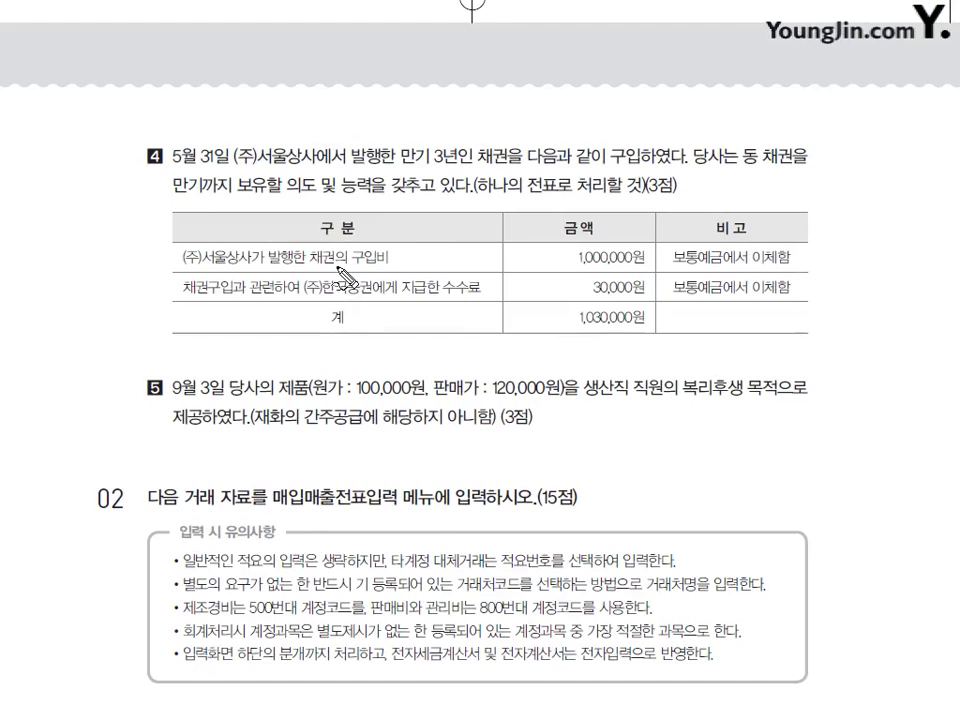
pyautogui.moveTo(176, 196); pyautogui.dragTo(318, 188)
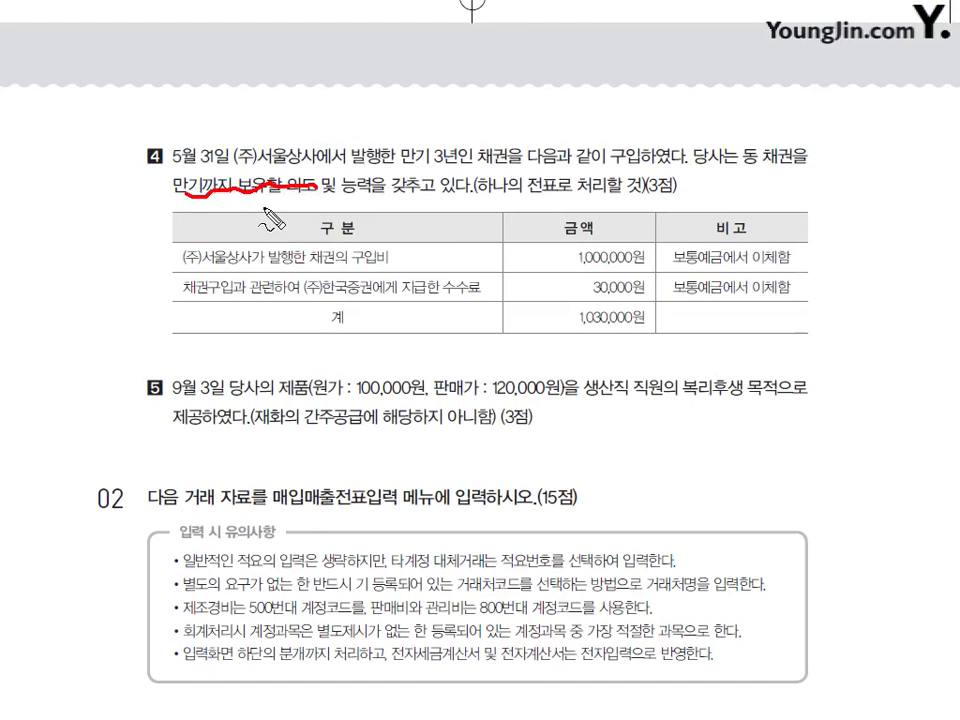
pyautogui.moveTo(262, 202)
pyautogui.mouseDown()
pyautogui.moveTo(284, 215)
pyautogui.moveTo(398, 210)
pyautogui.mouseUp()
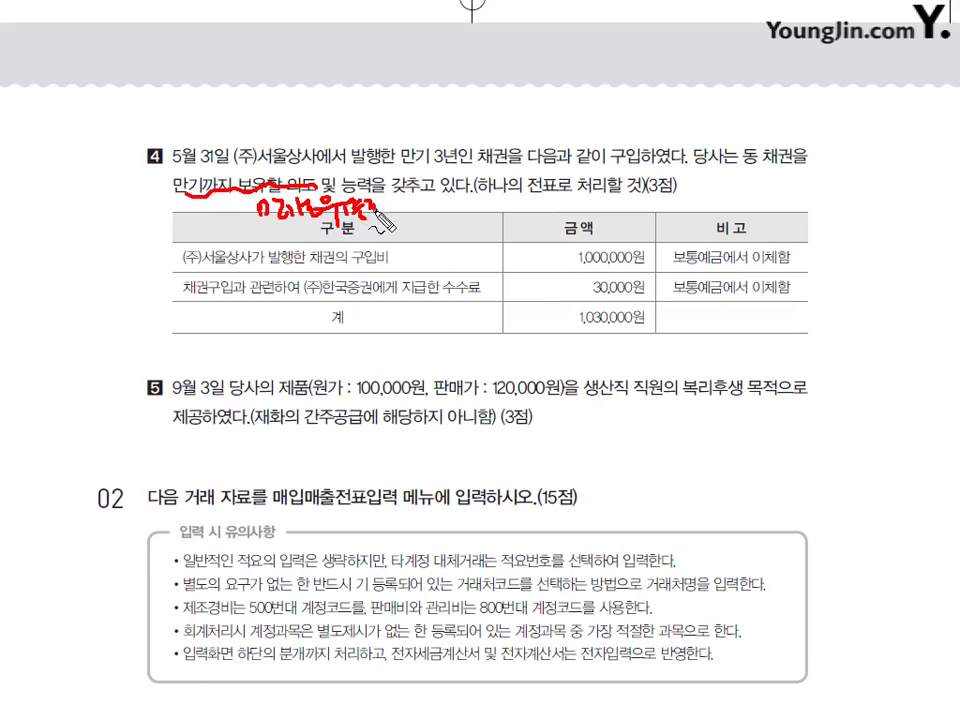
pyautogui.moveTo(452, 268)
pyautogui.mouseDown()
pyautogui.moveTo(474, 276)
pyautogui.moveTo(482, 300)
pyautogui.moveTo(462, 336)
pyautogui.moveTo(492, 332)
pyautogui.moveTo(478, 374)
pyautogui.moveTo(567, 358)
pyautogui.moveTo(584, 369)
pyautogui.mouseUp()
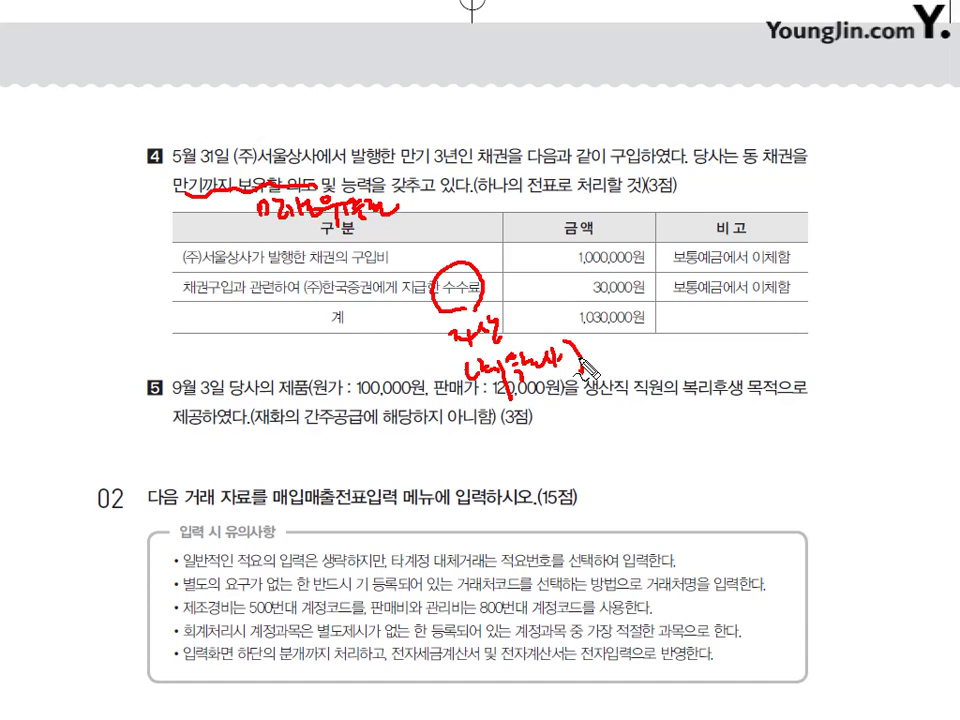
pyautogui.press('Escape')
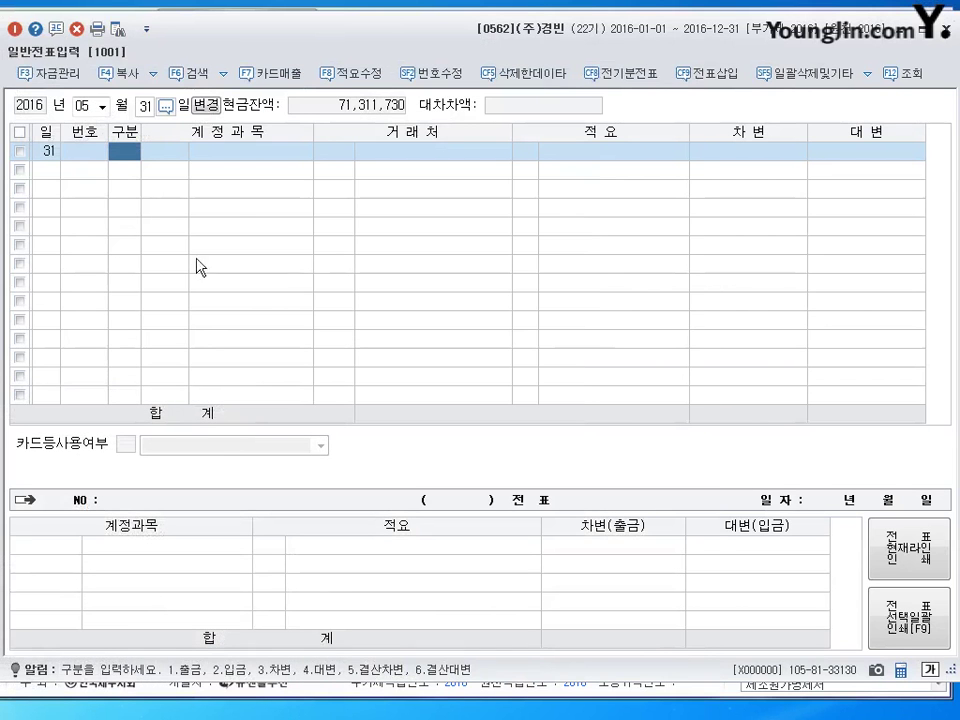
# Debit 1,030,000 to 0181 만기보유증권, found through the 만기 account lookup.
pyautogui.write('3')
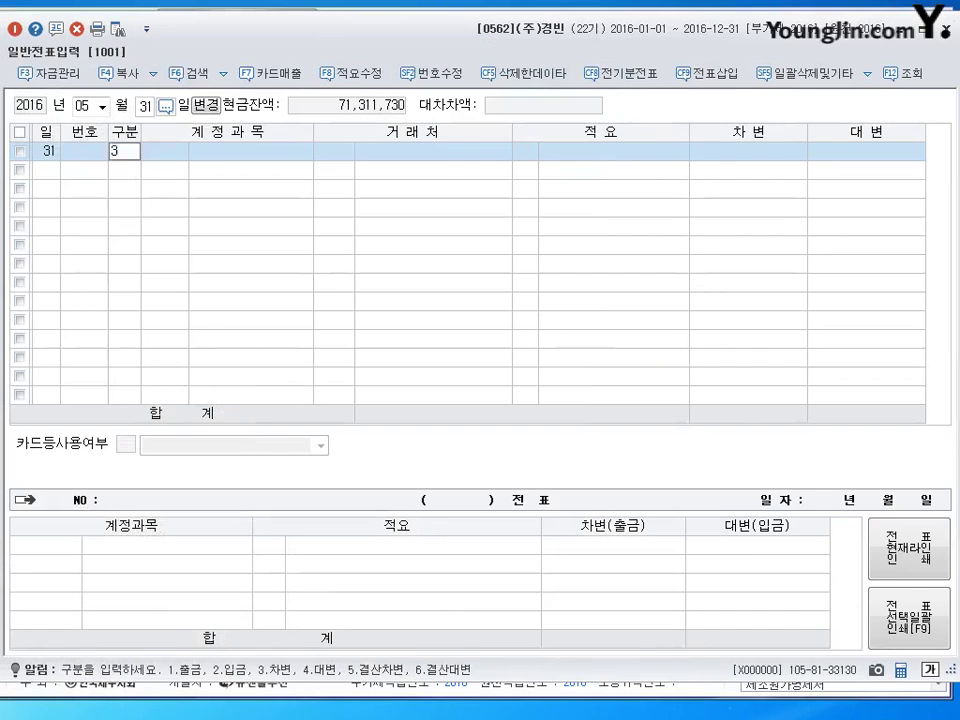
pyautogui.press('Return')
pyautogui.write('만기')
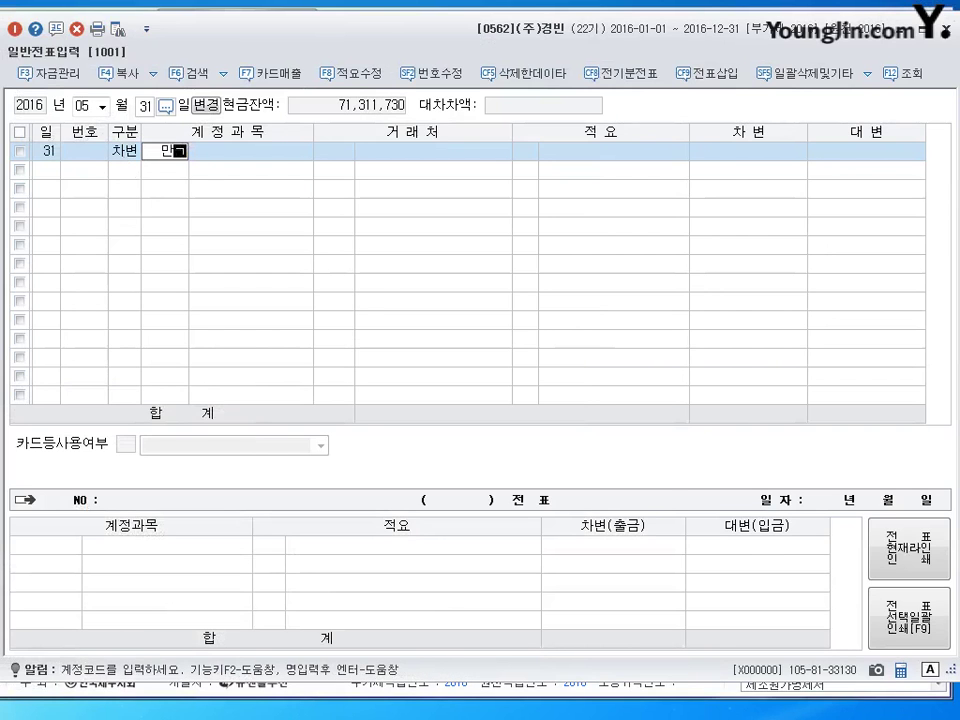
pyautogui.press('Return')
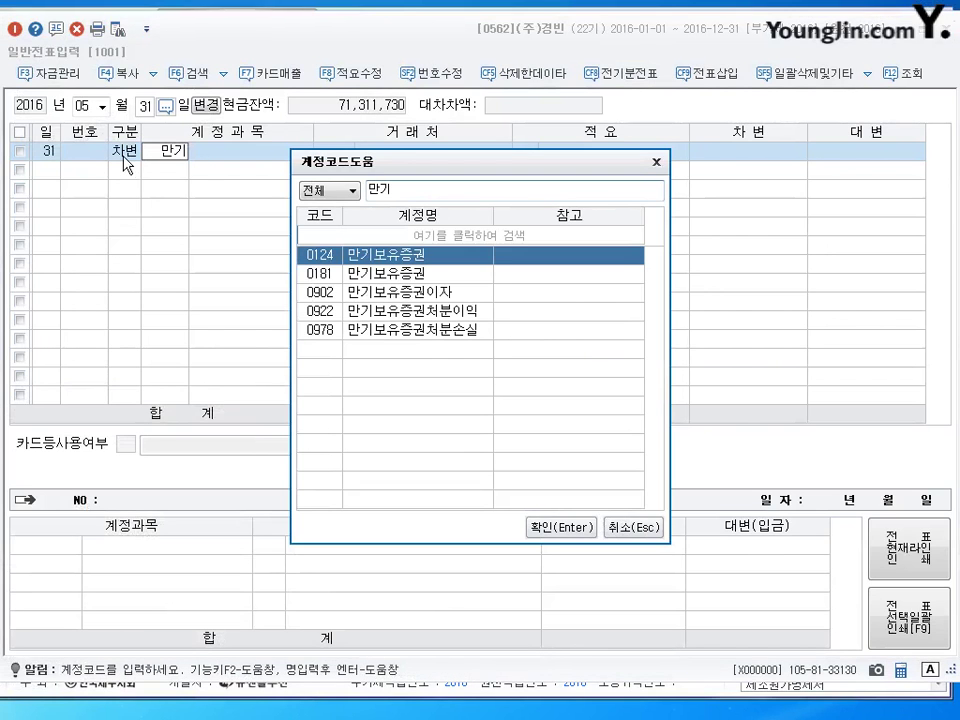
pyautogui.press('Down')
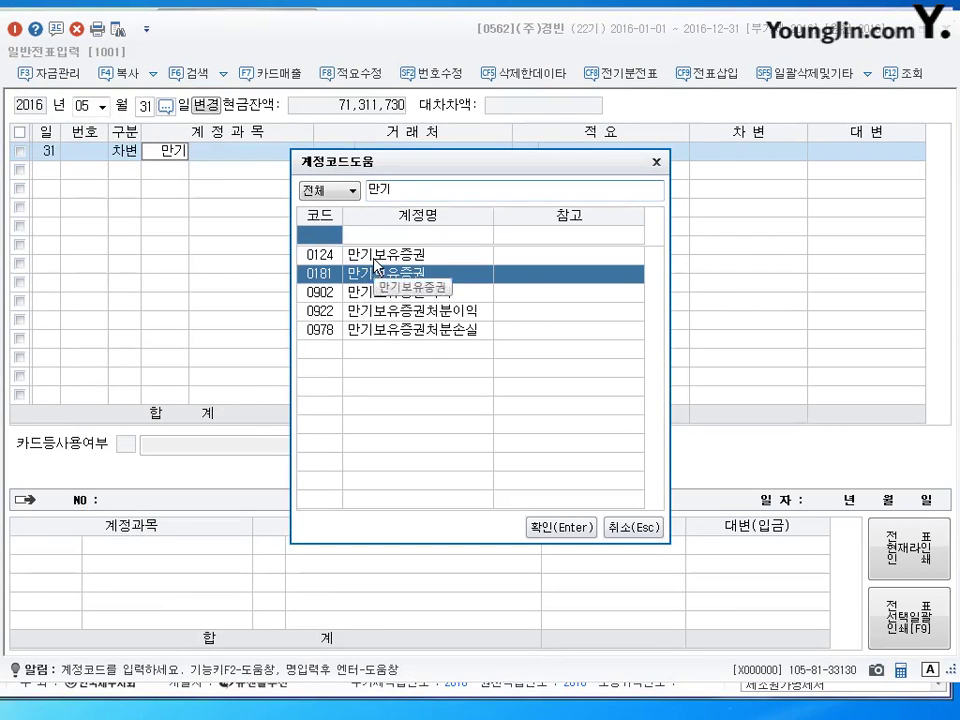
pyautogui.press('Up')
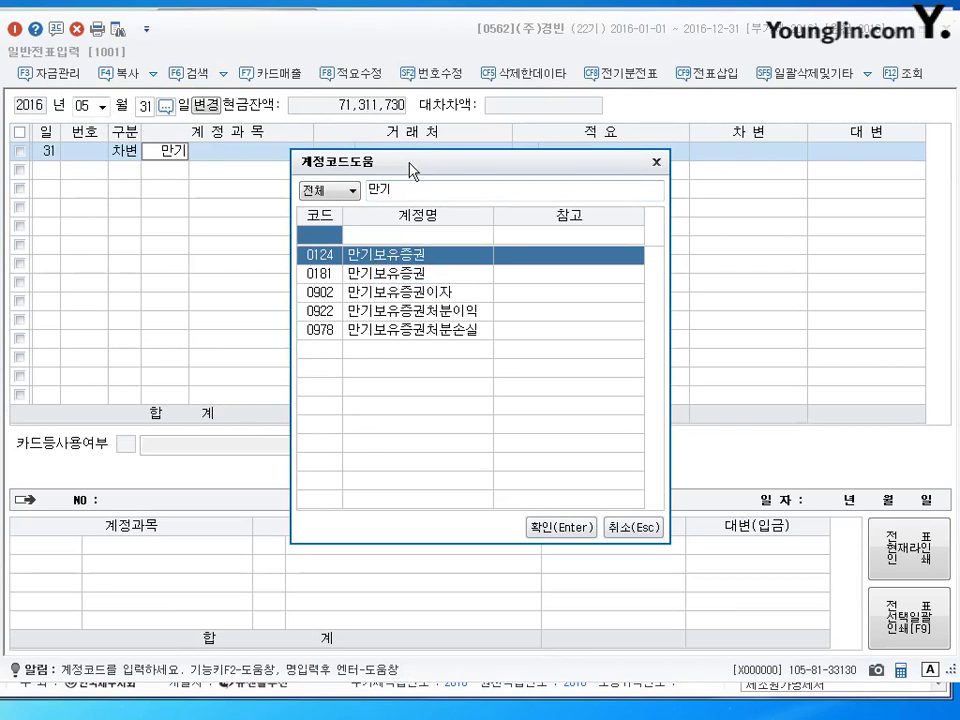
pyautogui.moveTo(411, 170); pyautogui.dragTo(437, 121)
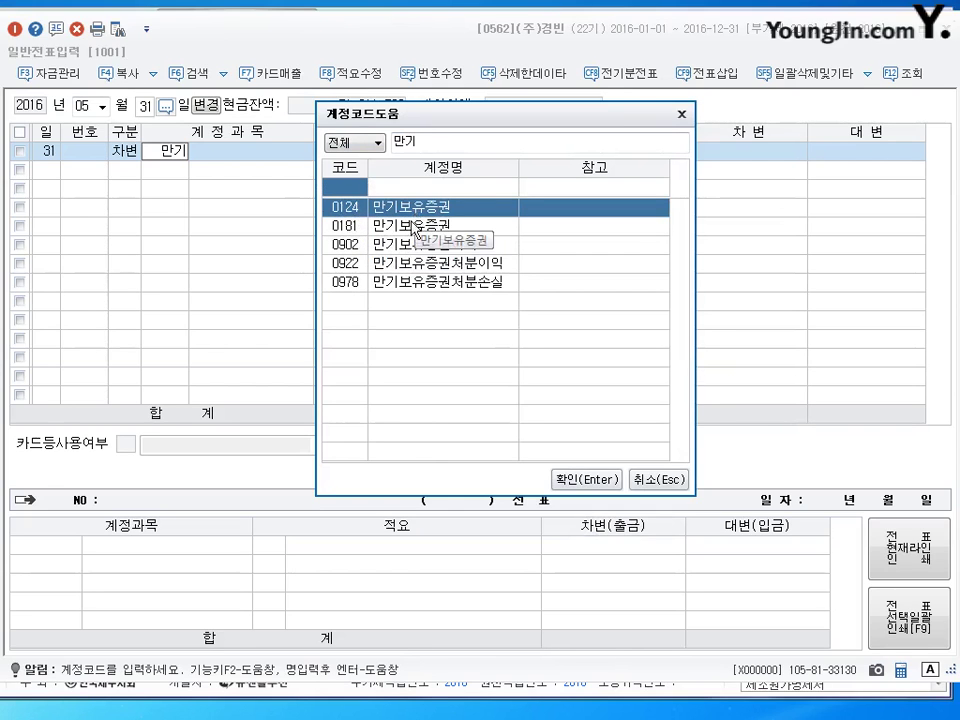
pyautogui.click(353, 230)
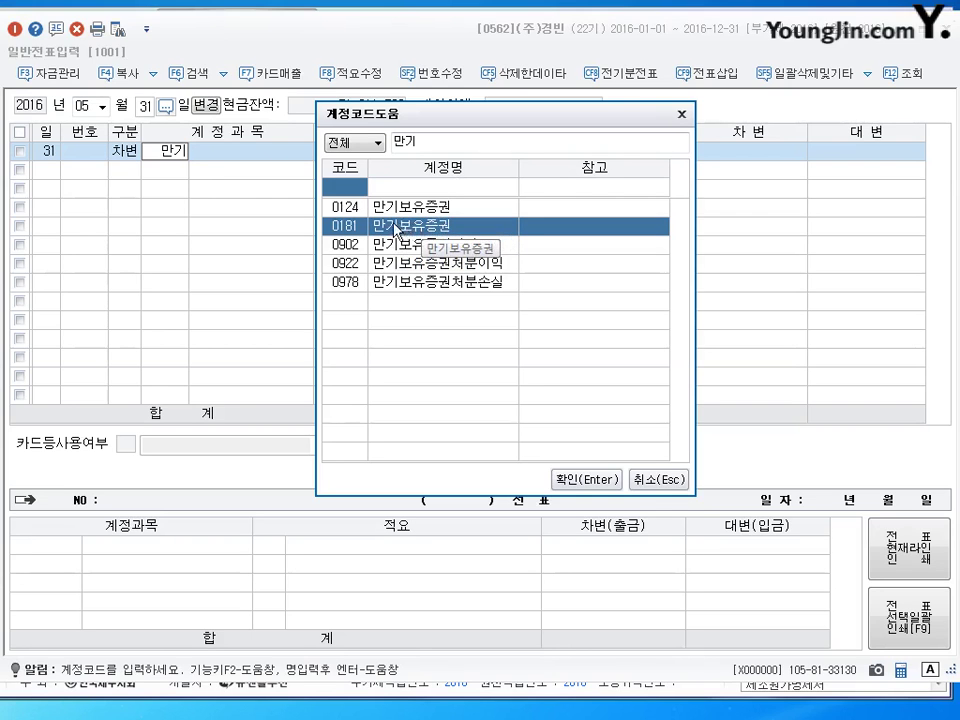
pyautogui.click(399, 211)
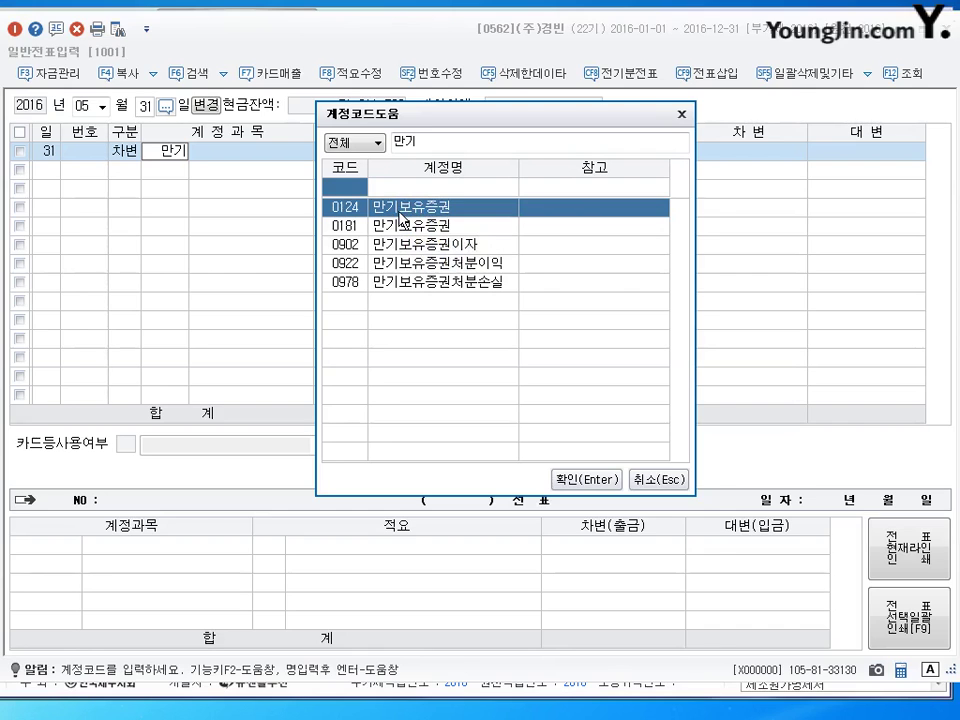
pyautogui.click(398, 226)
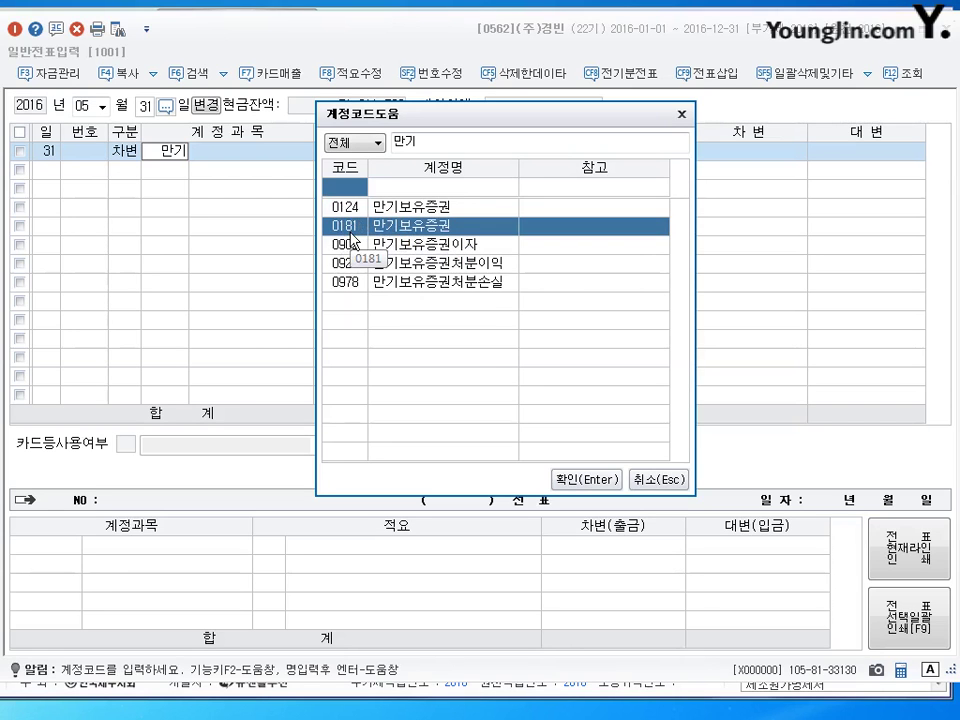
pyautogui.press('Return')
pyautogui.press('Return')
pyautogui.press('Return')
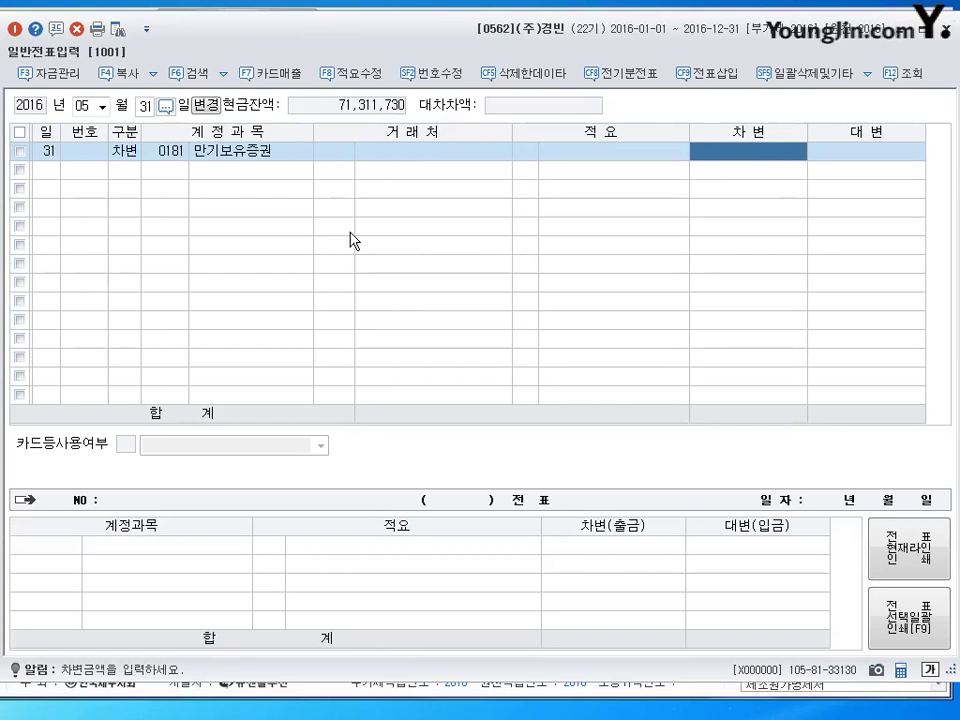
pyautogui.write('1030000')
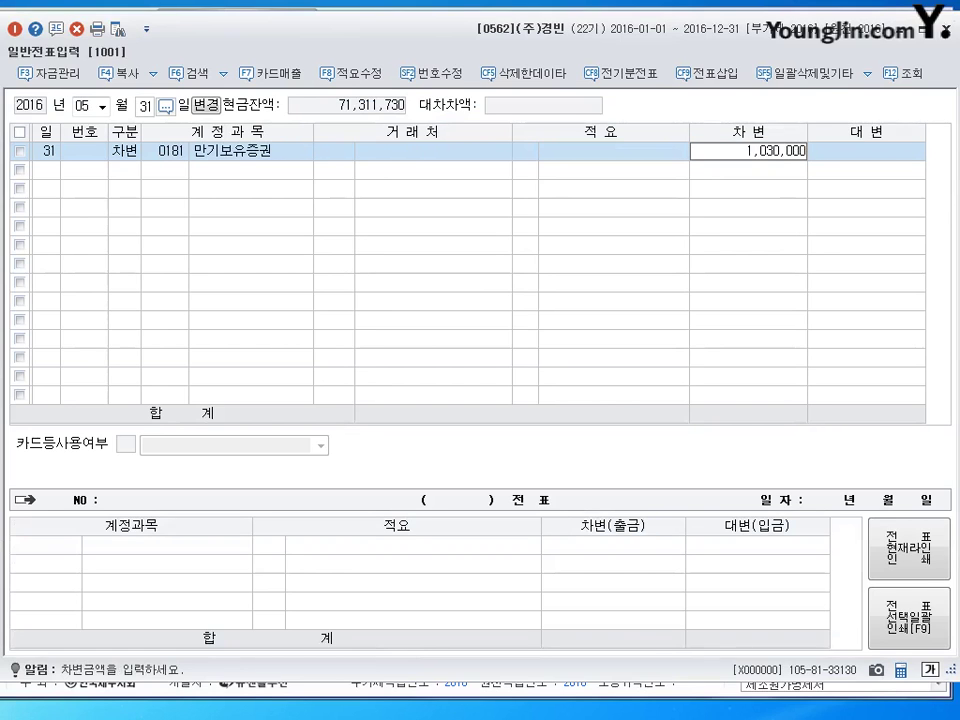
pyautogui.press('Return')
# Credit 0103 보통예금 1,030,000 to balance the May 31 voucher.
pyautogui.write('4')
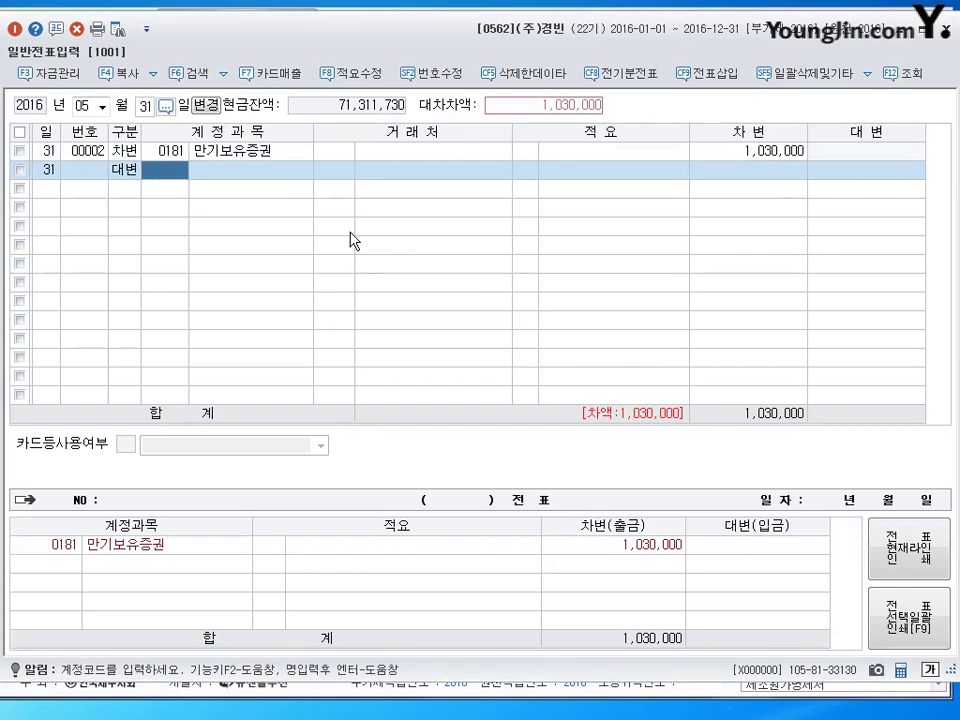
pyautogui.write('103')
pyautogui.press('Return')
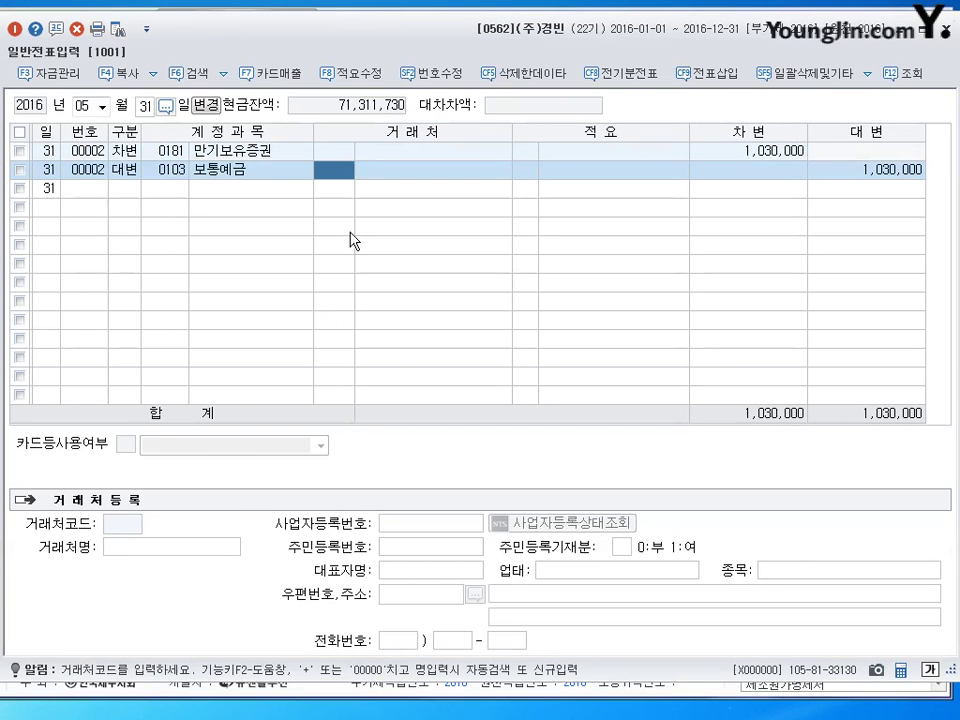
pyautogui.press('Return')
pyautogui.press('Return')
pyautogui.press('Return')
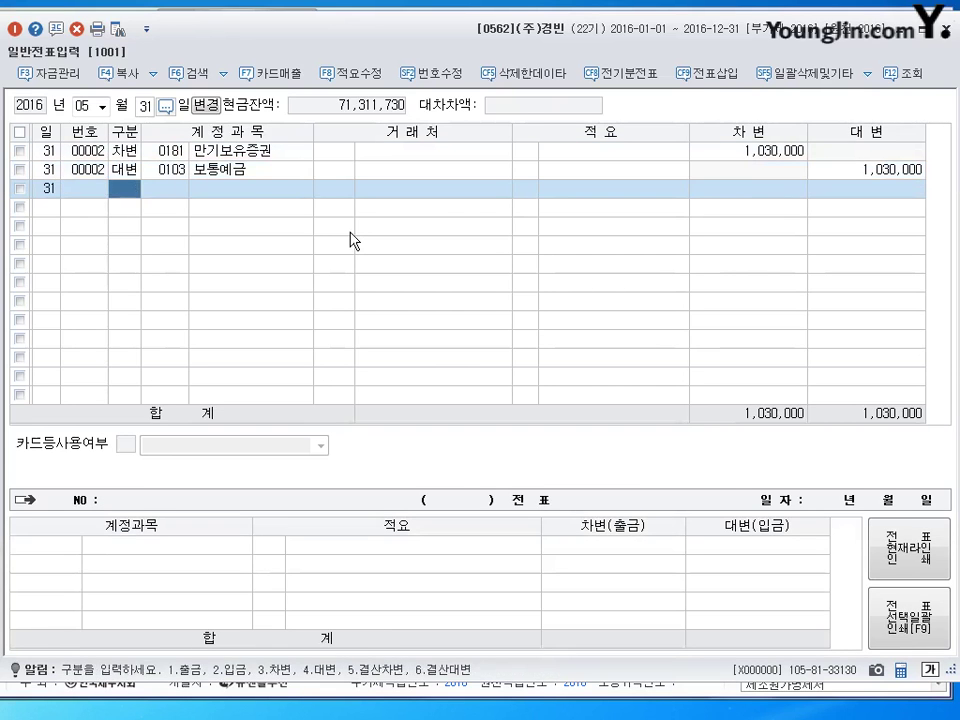
pyautogui.hotkey('shift', 'Tab')
pyautogui.hotkey('shift', 'Tab')
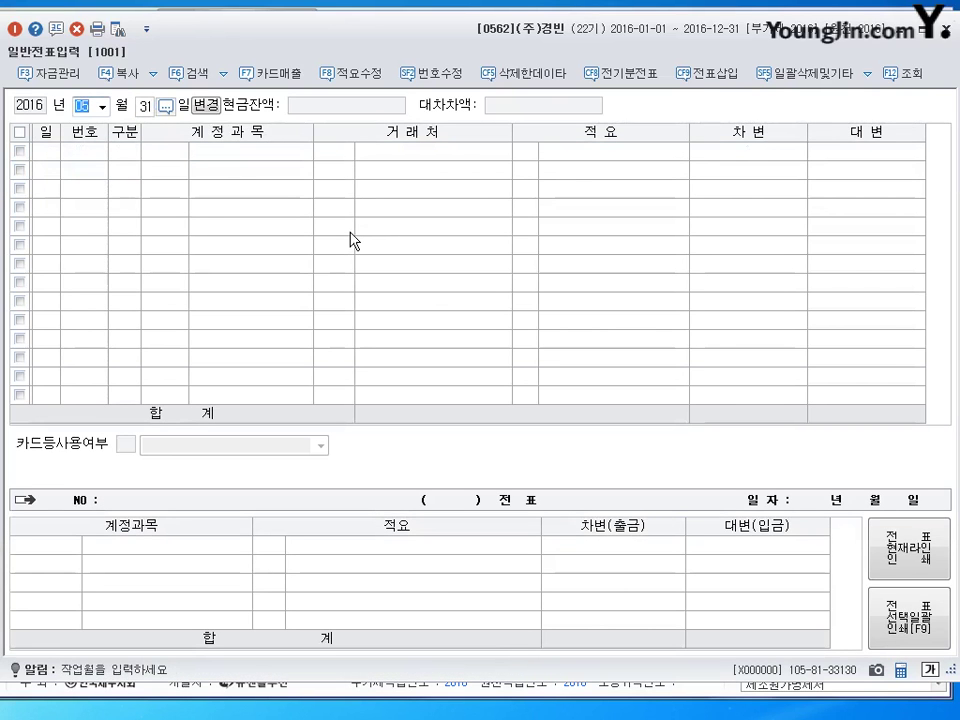
# Change the voucher date to September 3.
pyautogui.write('9')
pyautogui.press('Return')
pyautogui.write('3')
pyautogui.press('Return')
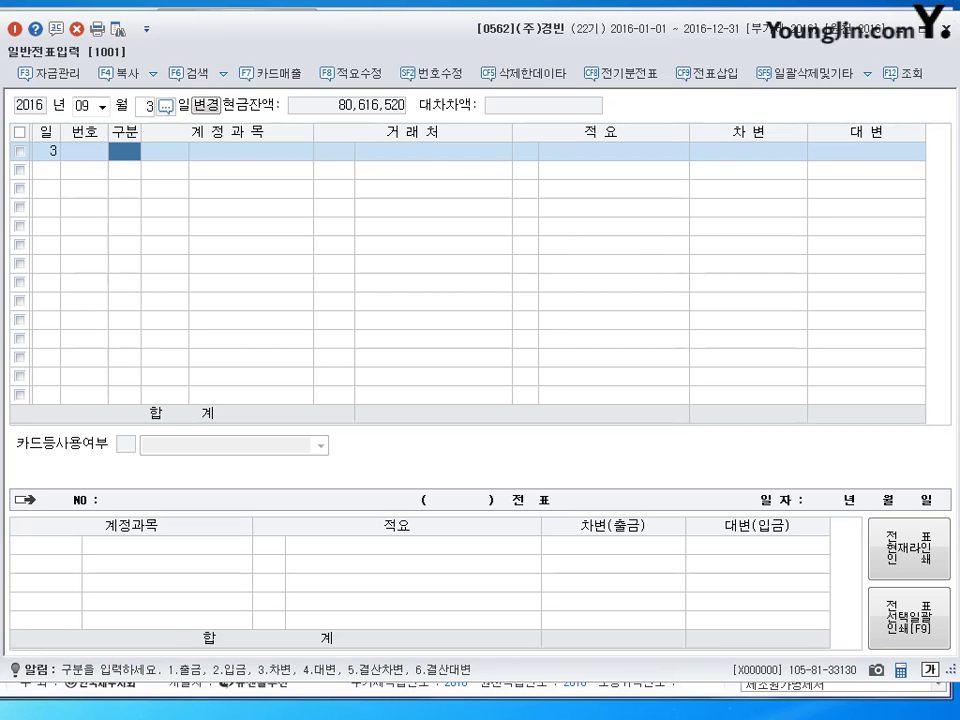
# Debit 0511 복리후생비 100,000 and credit 0150 제품 with 적요 code 8.
pyautogui.write('3')
pyautogui.write('0511')
pyautogui.press('Return')
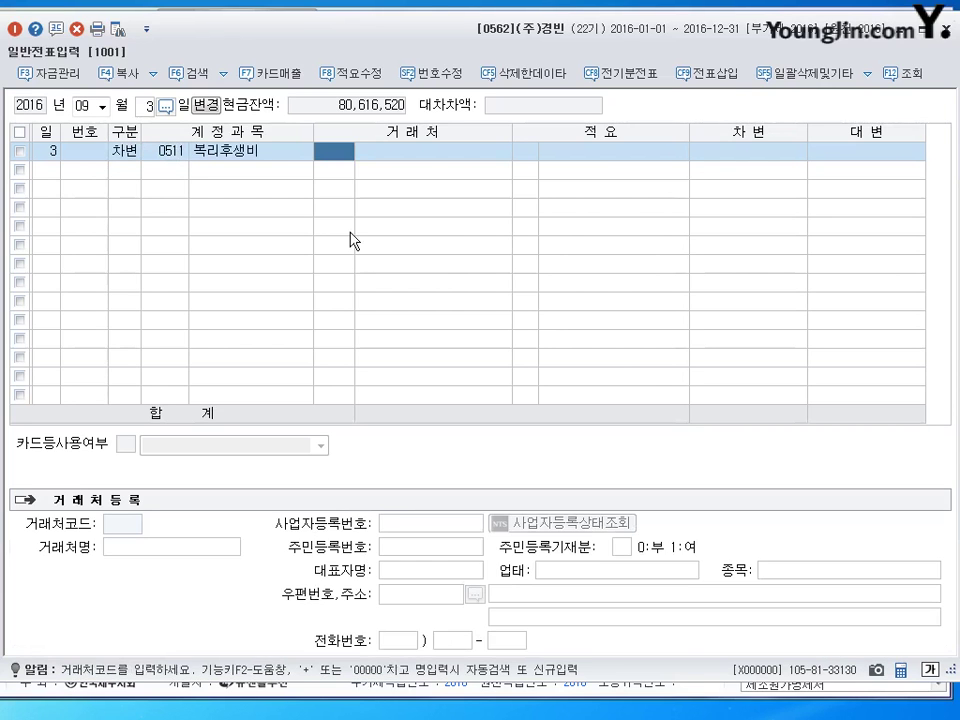
pyautogui.press('Return')
pyautogui.press('Return')
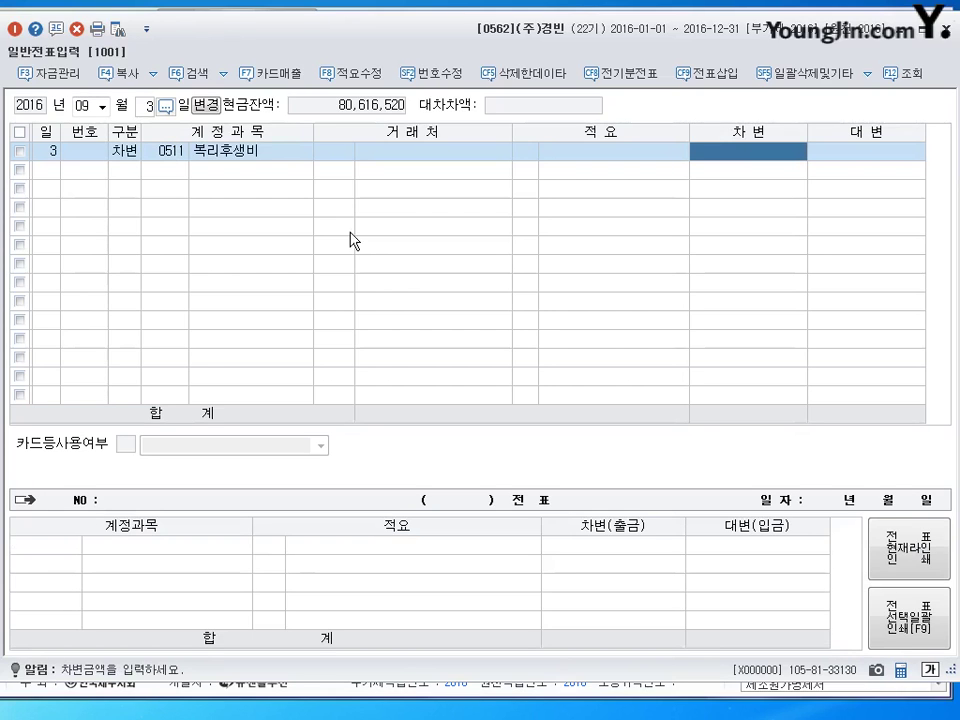
pyautogui.write('100,000')
pyautogui.press('Return')
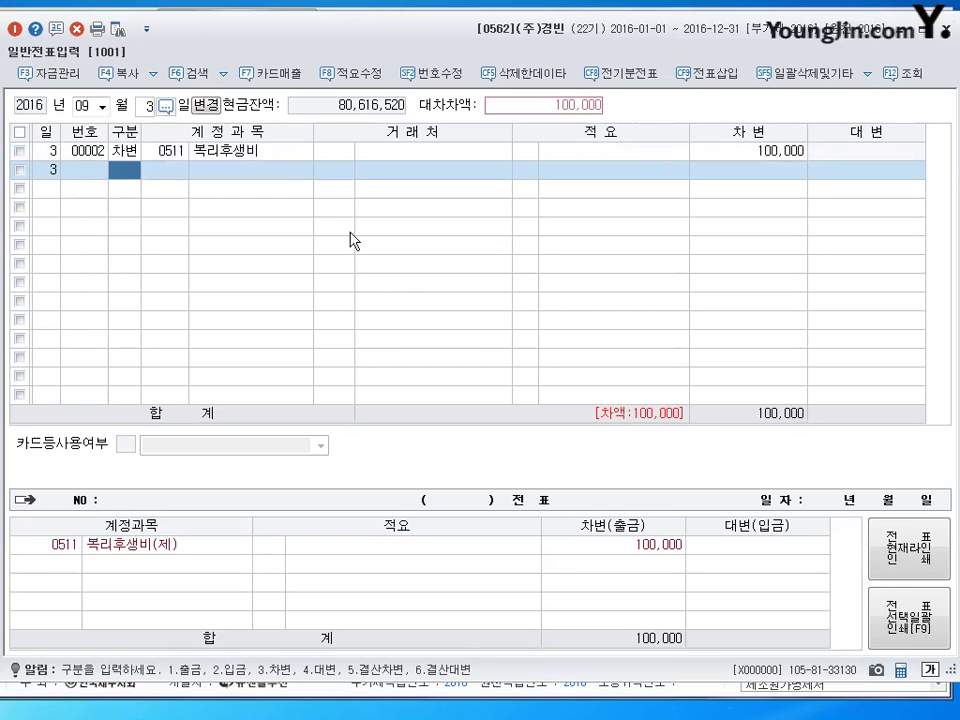
pyautogui.write('4')
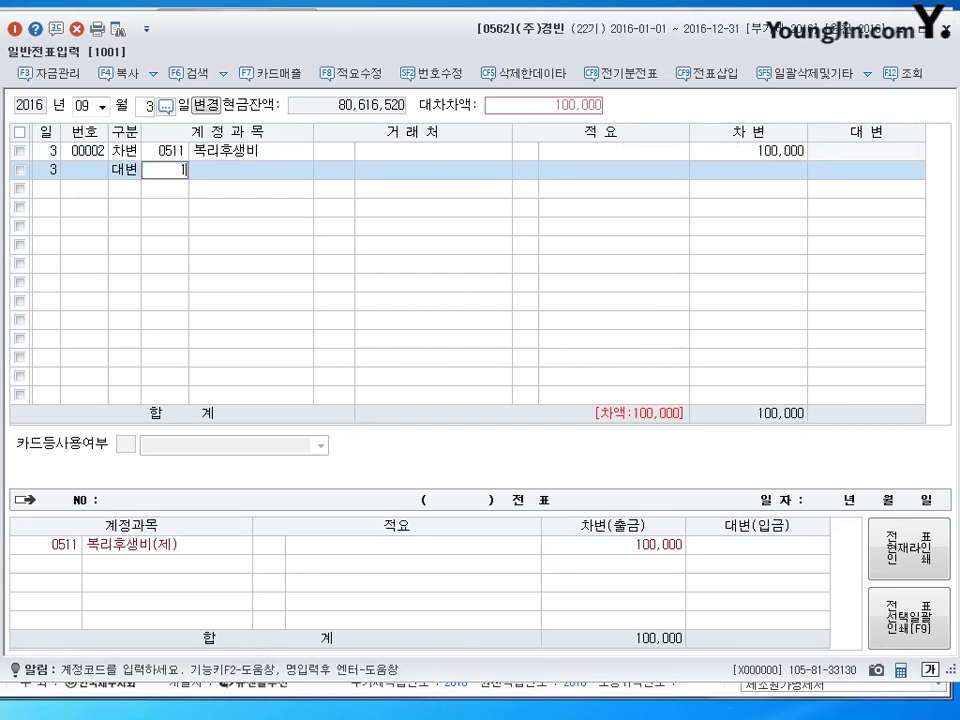
pyautogui.write('150')
pyautogui.press('Return')
pyautogui.press('Return')
pyautogui.write('8')
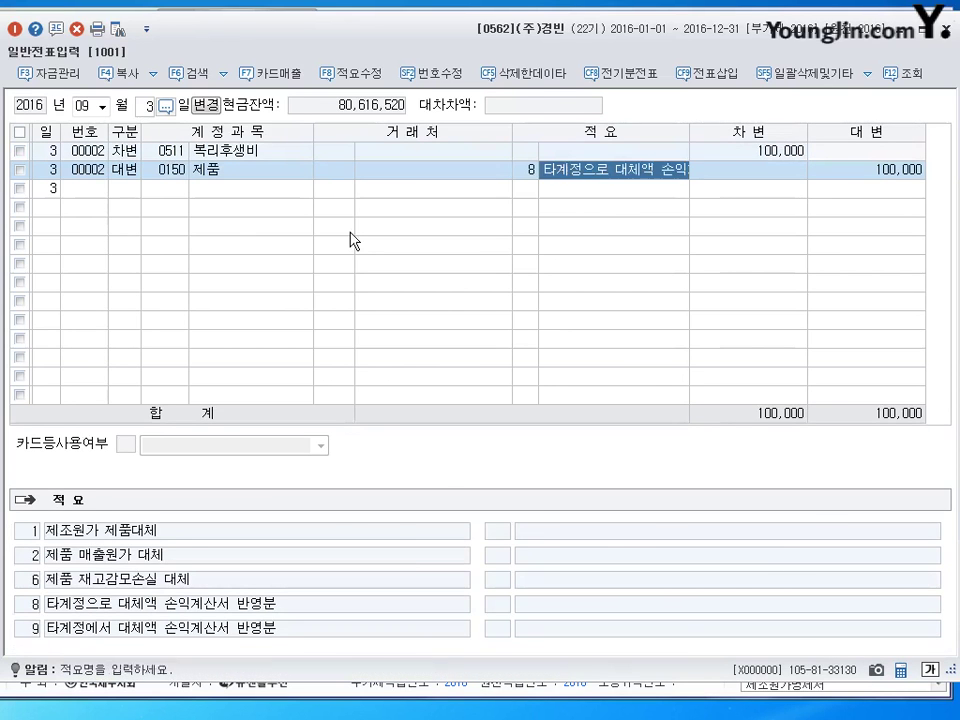
pyautogui.press('Return')
pyautogui.press('Return')
pyautogui.press('Up')
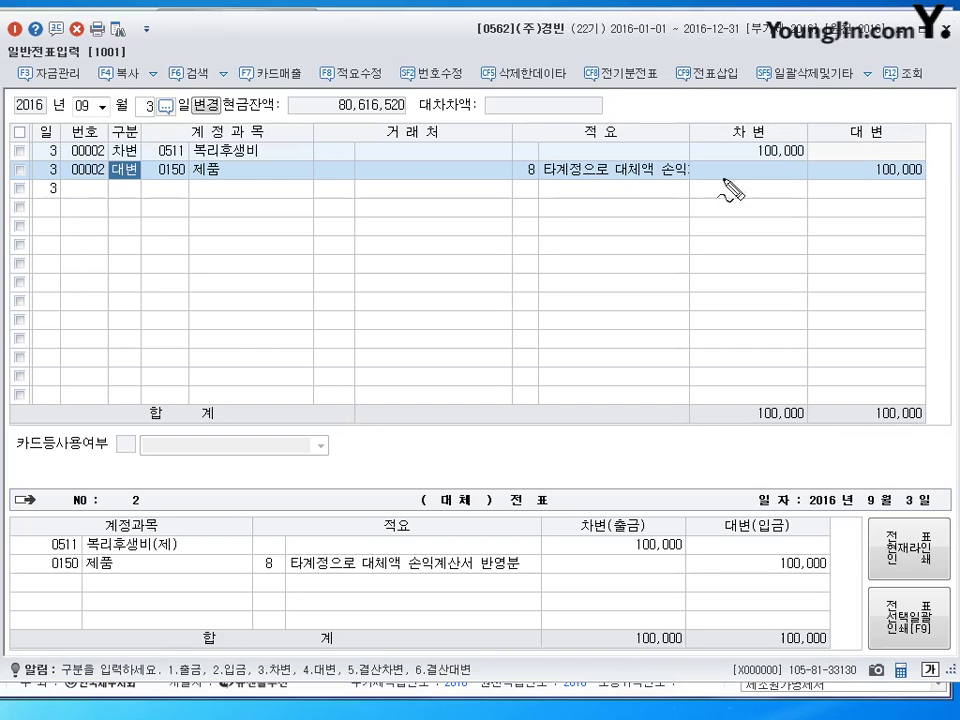
pyautogui.moveTo(748, 158); pyautogui.dragTo(798, 157)
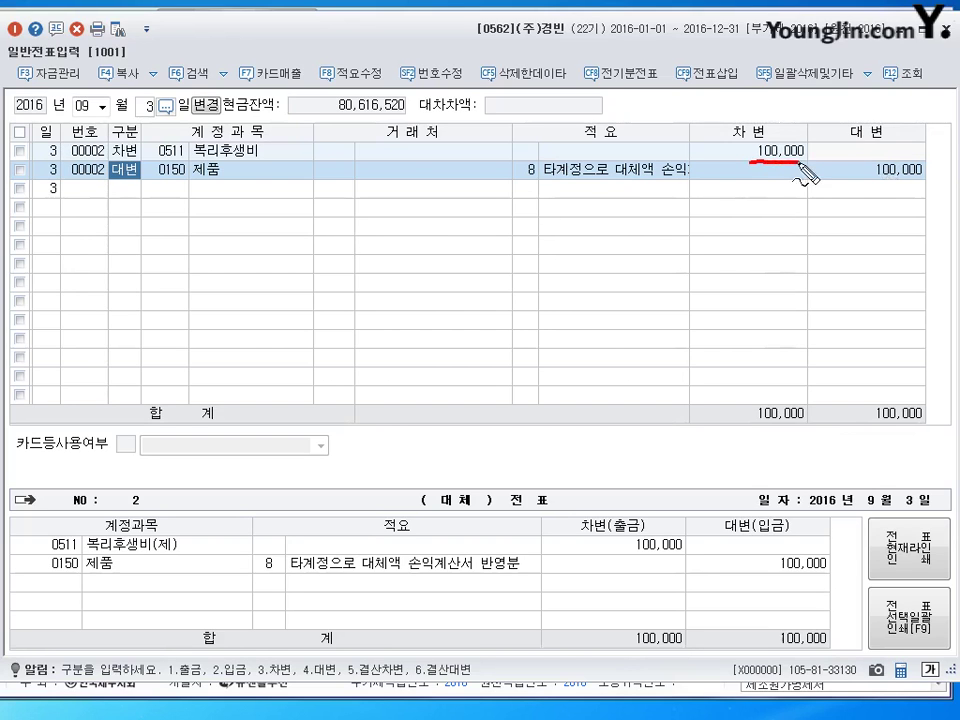
pyautogui.moveTo(872, 184); pyautogui.dragTo(902, 183)
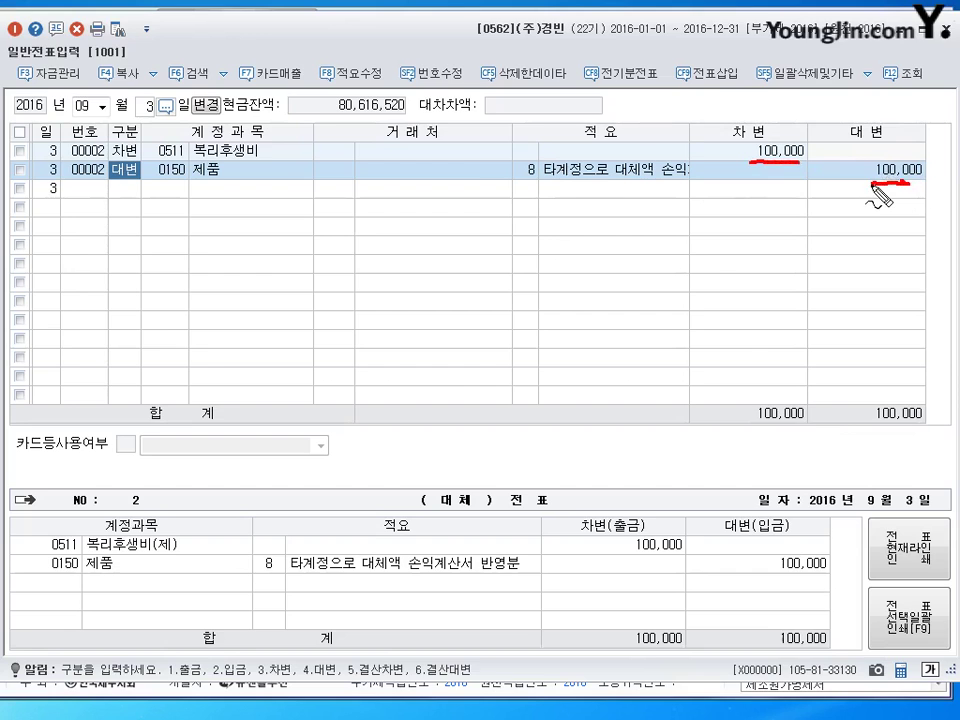
pyautogui.moveTo(533, 152)
pyautogui.mouseDown()
pyautogui.moveTo(524, 191)
pyautogui.moveTo(544, 158)
pyautogui.mouseUp()
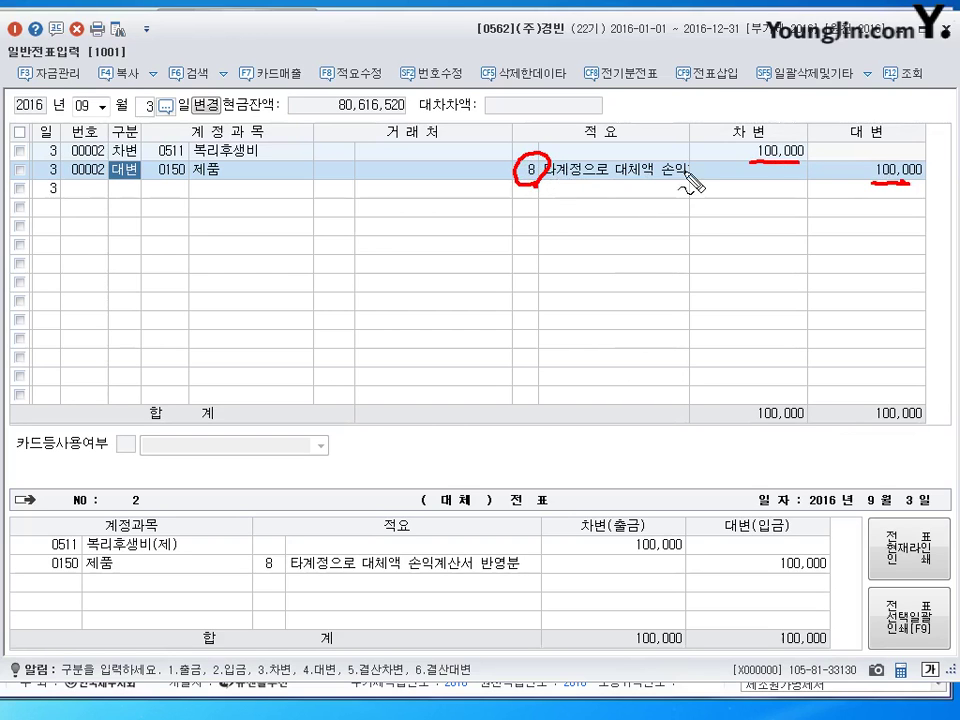
pyautogui.moveTo(731, 146); pyautogui.dragTo(745, 142)
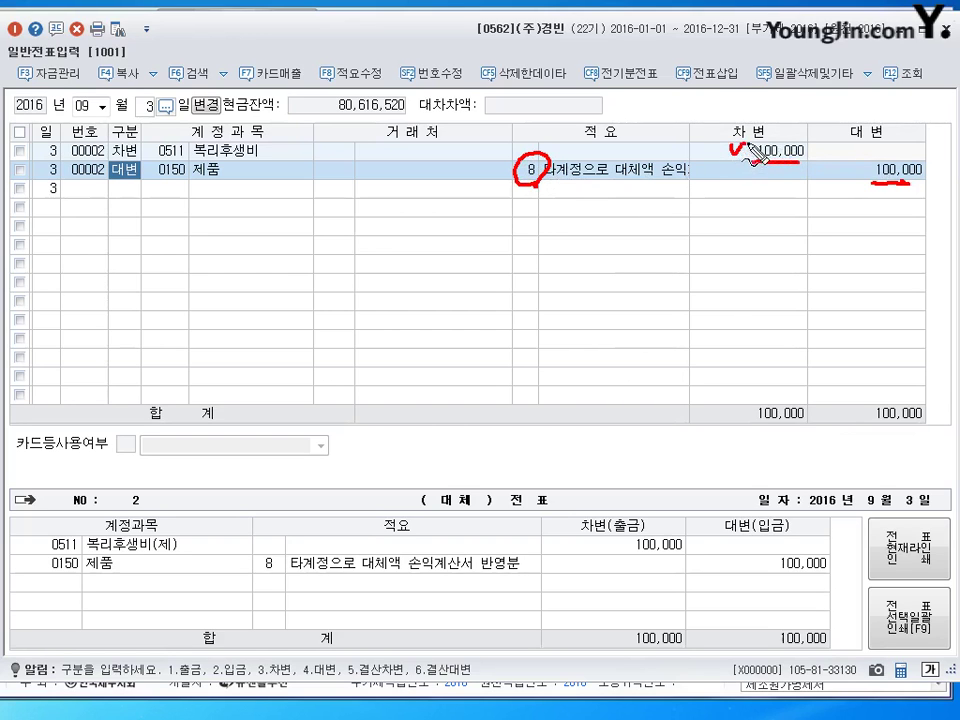
pyautogui.moveTo(847, 165); pyautogui.dragTo(859, 161)
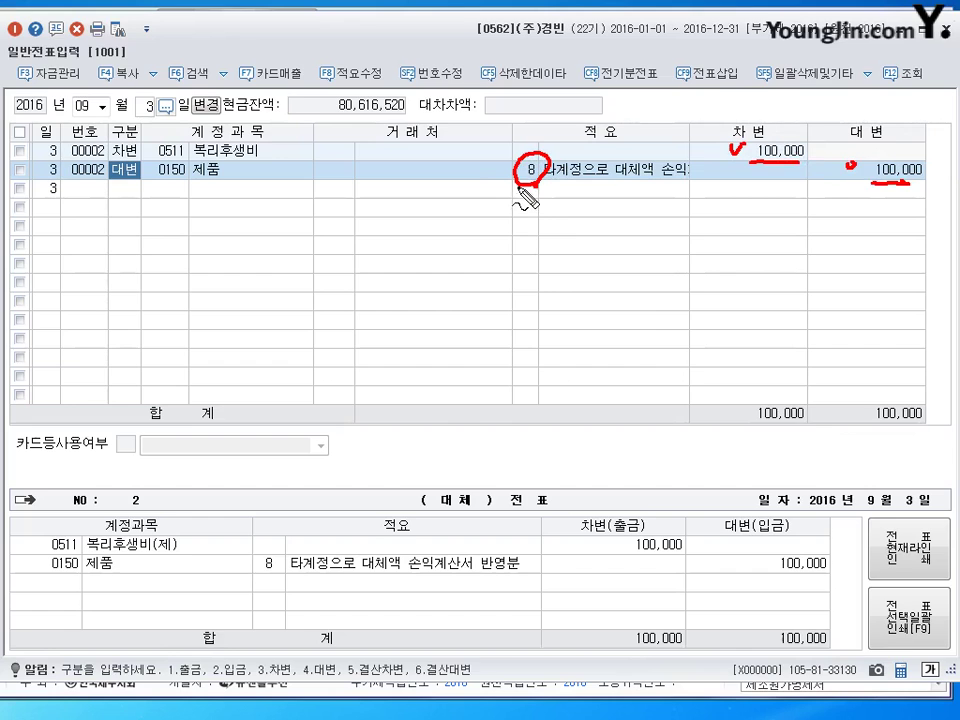
pyautogui.press('Escape')
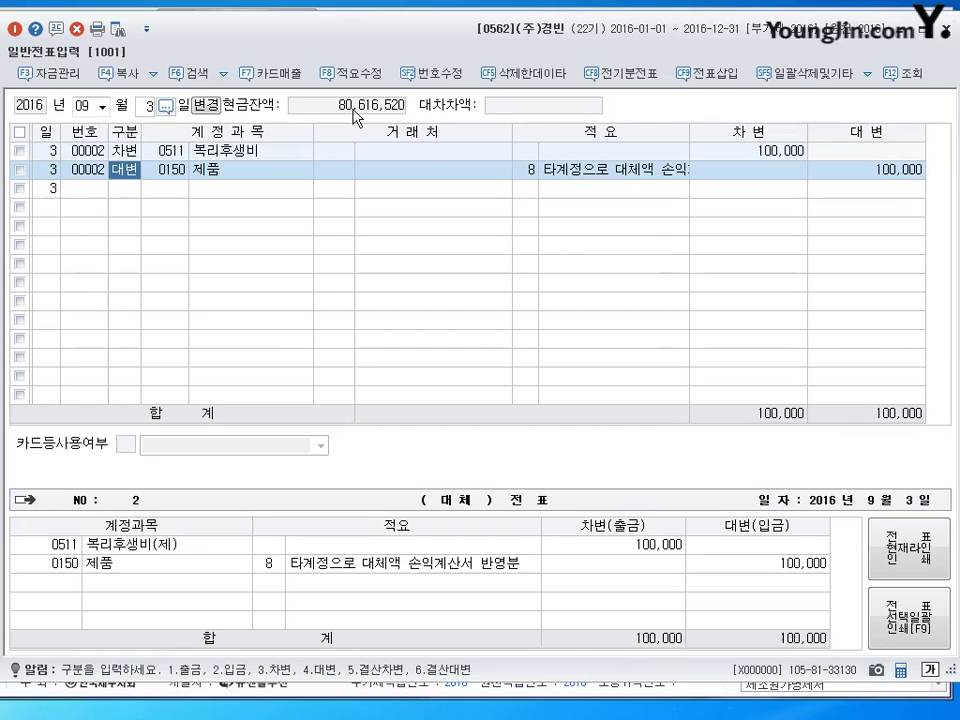
# Close 일반전표입력 and open 매입매출전표입력 in a full-size window.
pyautogui.click(945, 37)
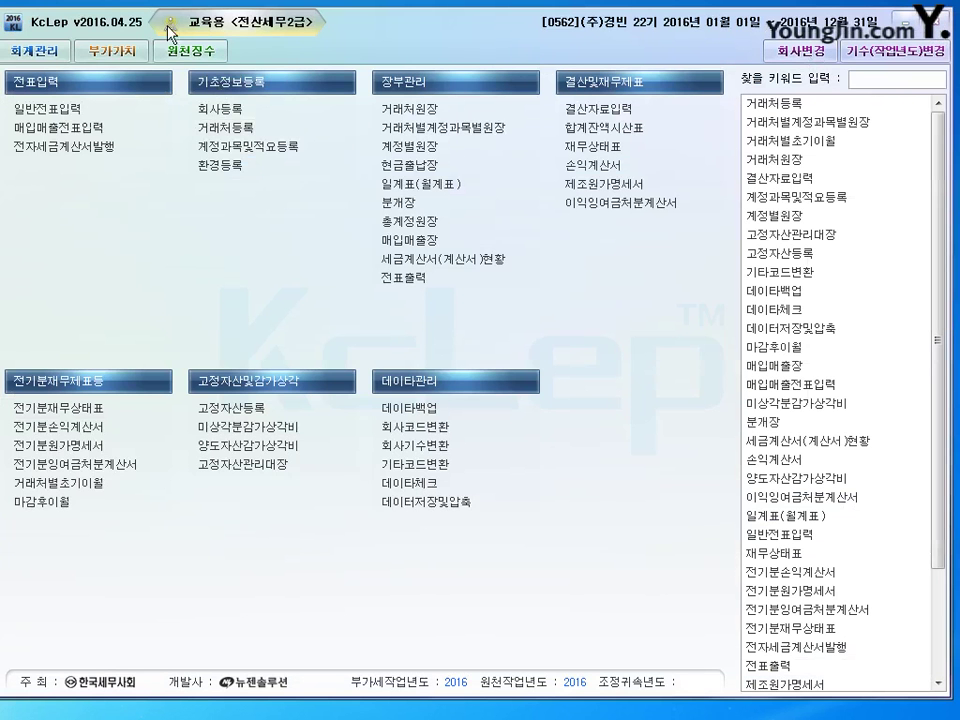
pyautogui.click(63, 128)
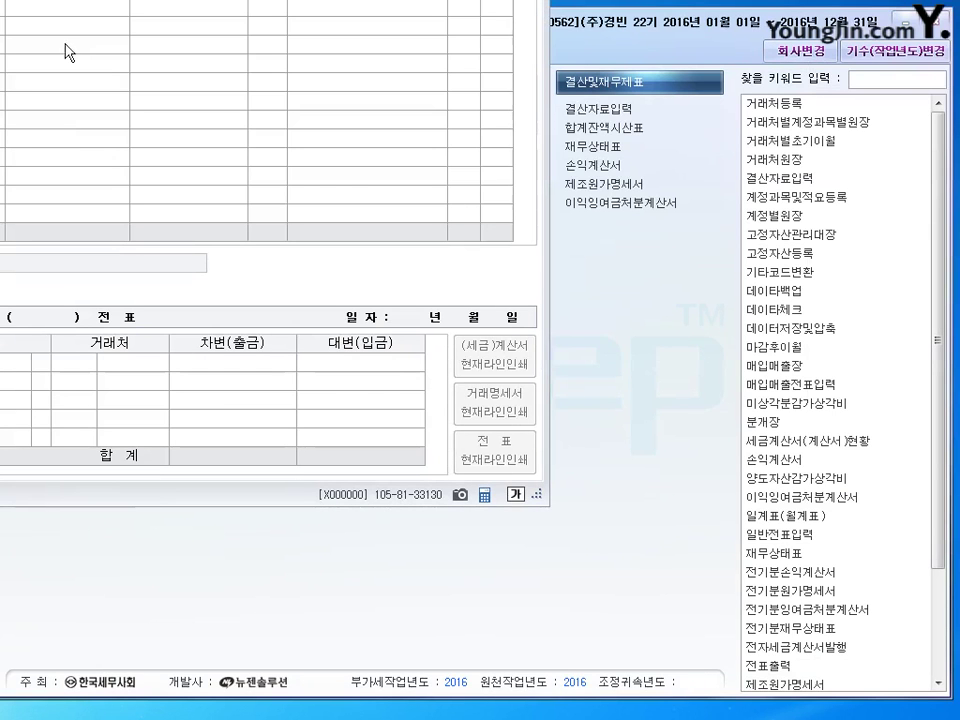
pyautogui.moveTo(30, 2); pyautogui.dragTo(445, 48)
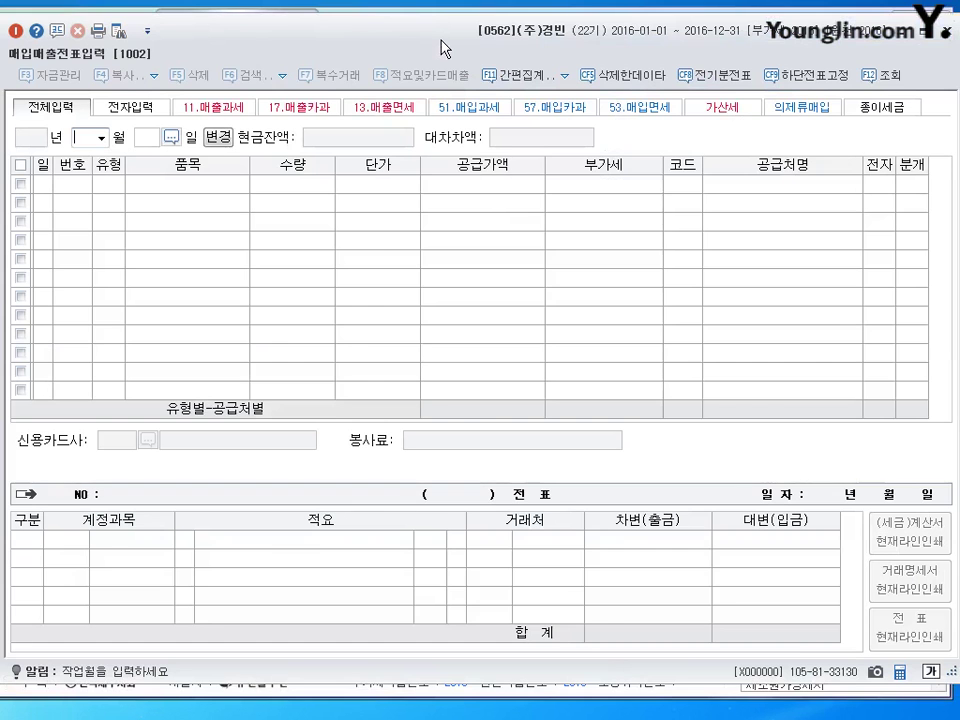
# Set the purchase/sales voucher date to February 10.
pyautogui.write('2')
pyautogui.press('Return')
pyautogui.write('10')
pyautogui.press('Return')
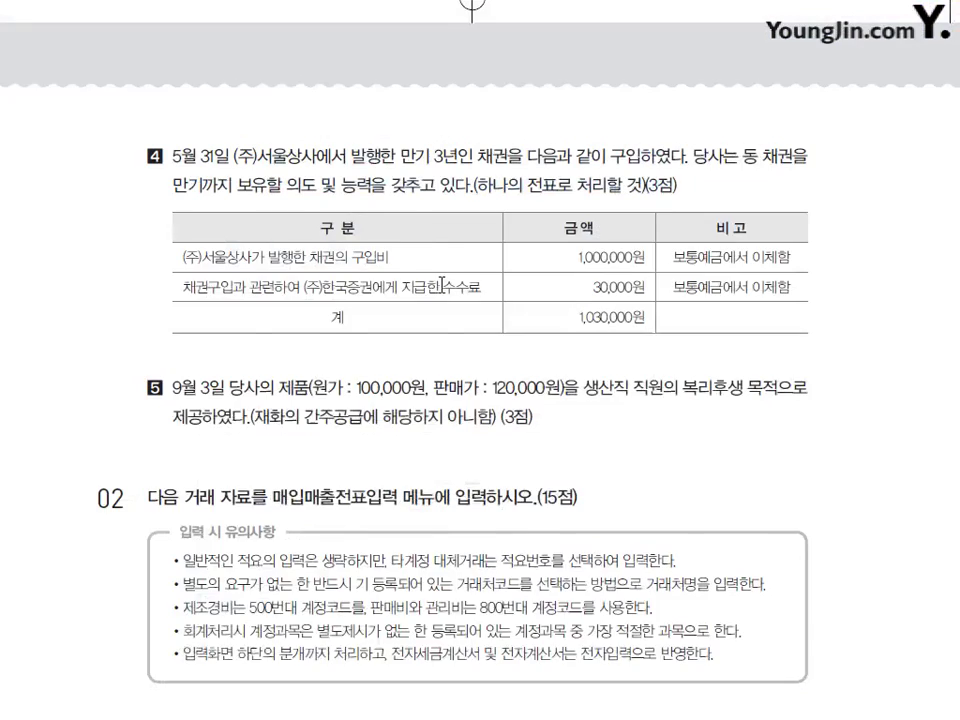
# Underline the 2,000cc engine size in question 1's February 10 car purchase.
pyautogui.scroll(-10, 439, 242)
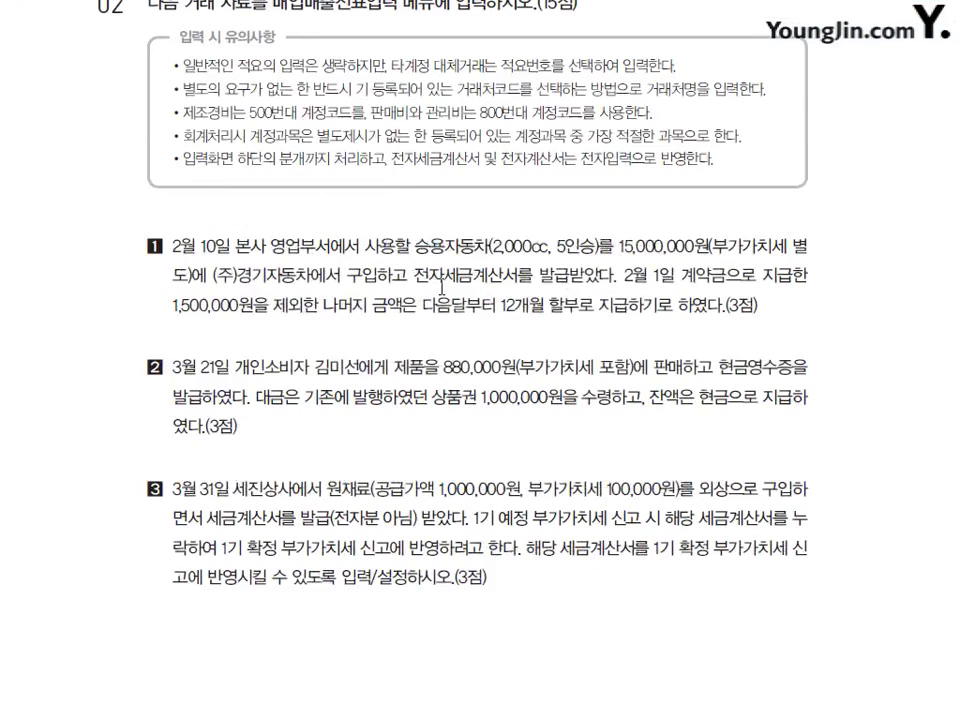
pyautogui.scroll(1, 439, 242)
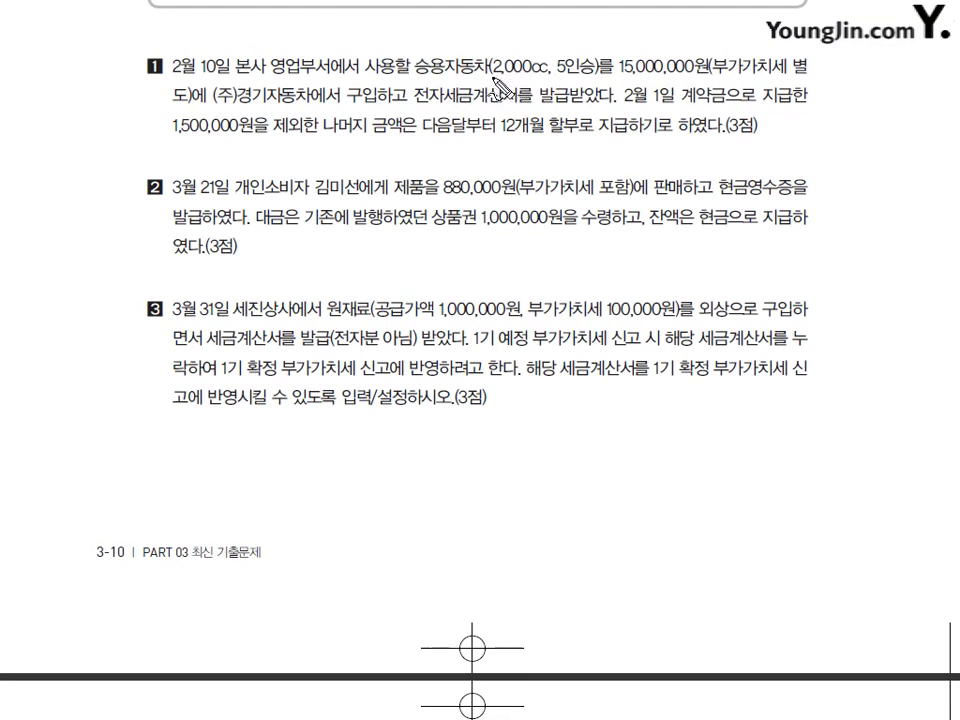
pyautogui.moveTo(490, 73); pyautogui.dragTo(546, 76)
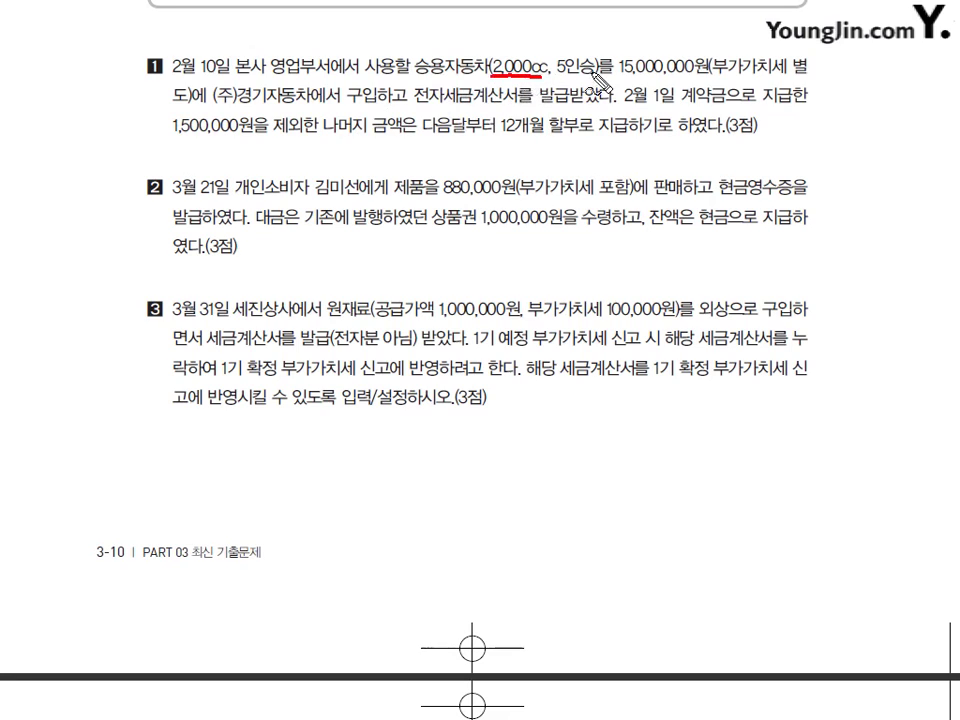
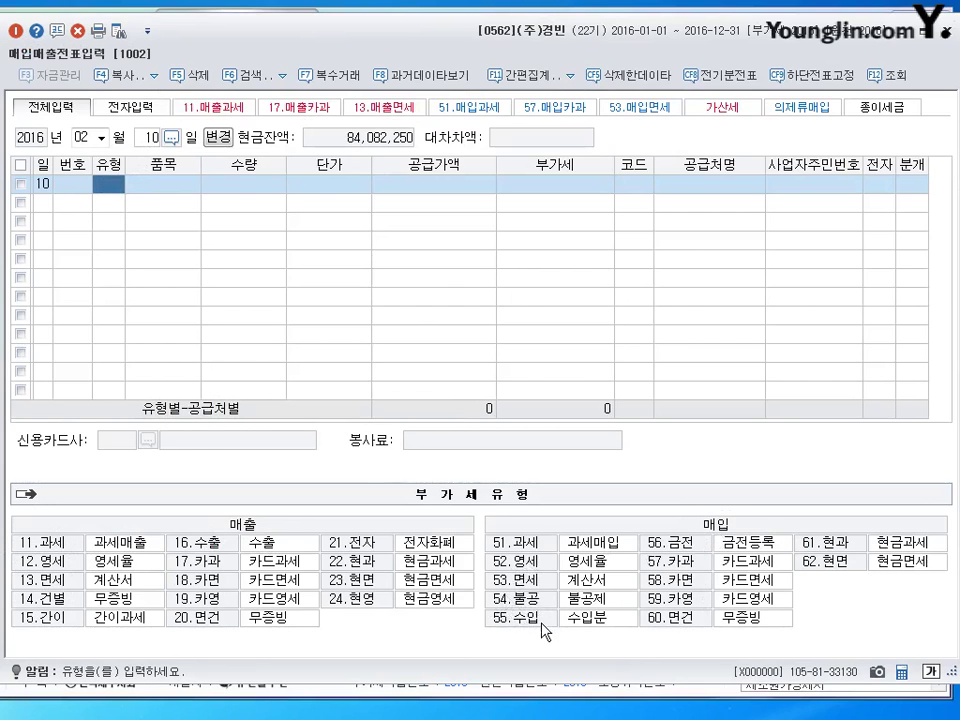
# Enter a type 54 불공 line: 승용자동차 from (주)경기자동차, 15,000,000 plus 1,500,000 VAT.
pyautogui.write('54')
pyautogui.press('Return')
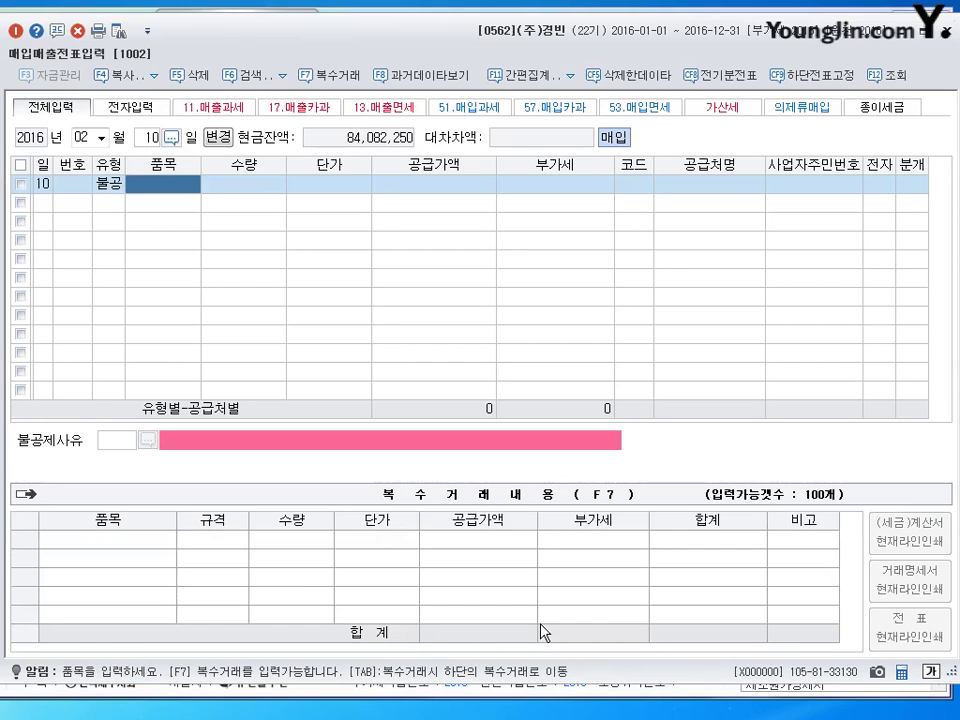
pyautogui.write('승요')
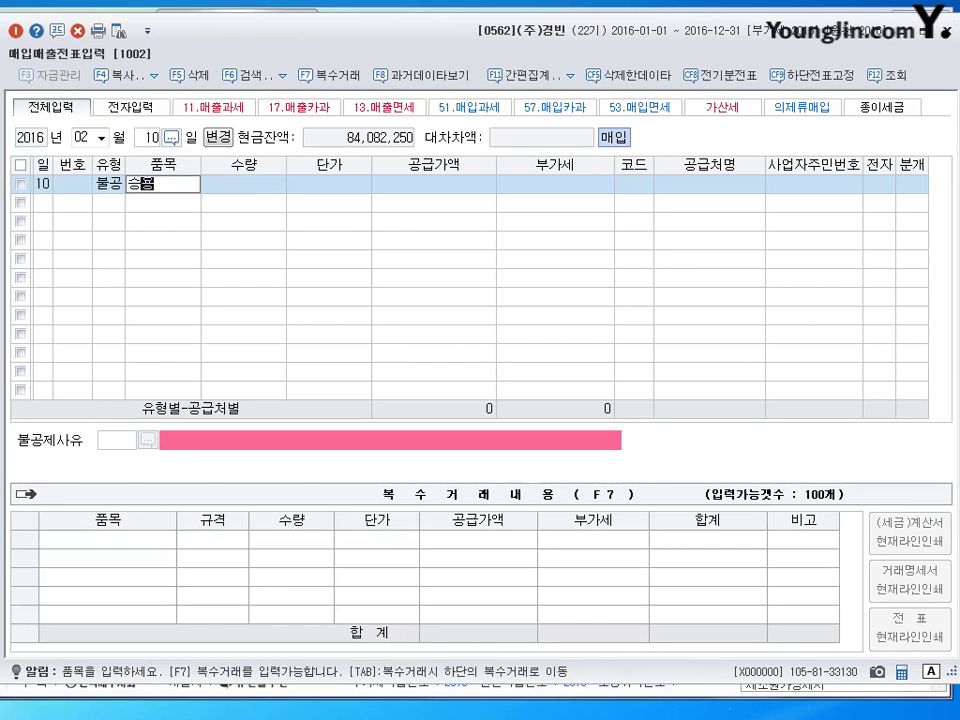
pyautogui.write('자동차')
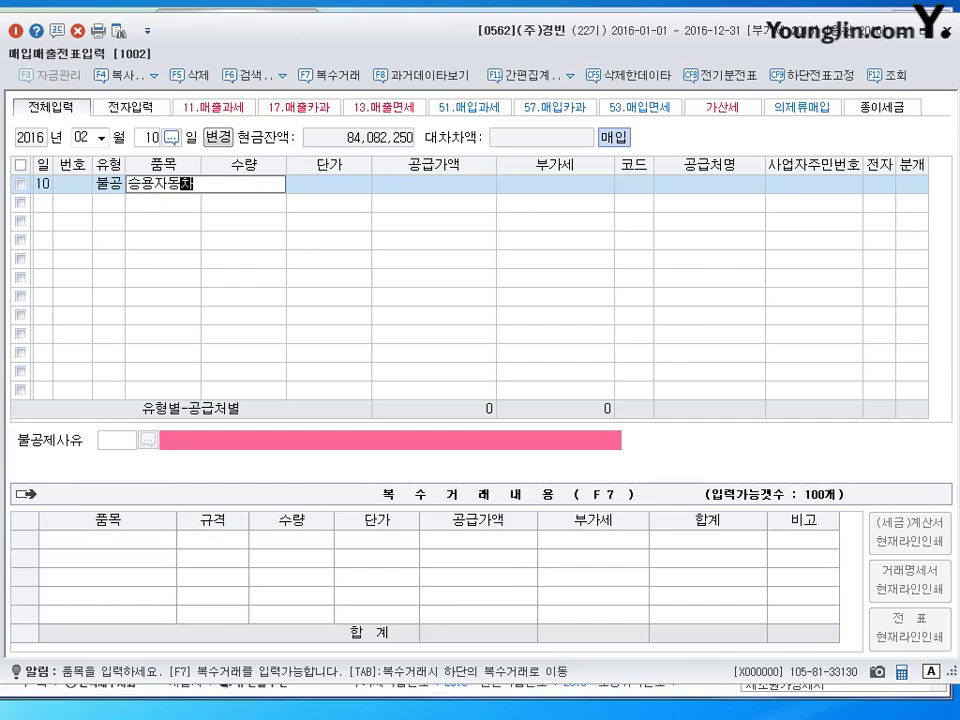
pyautogui.press('Return')
pyautogui.press('Return')
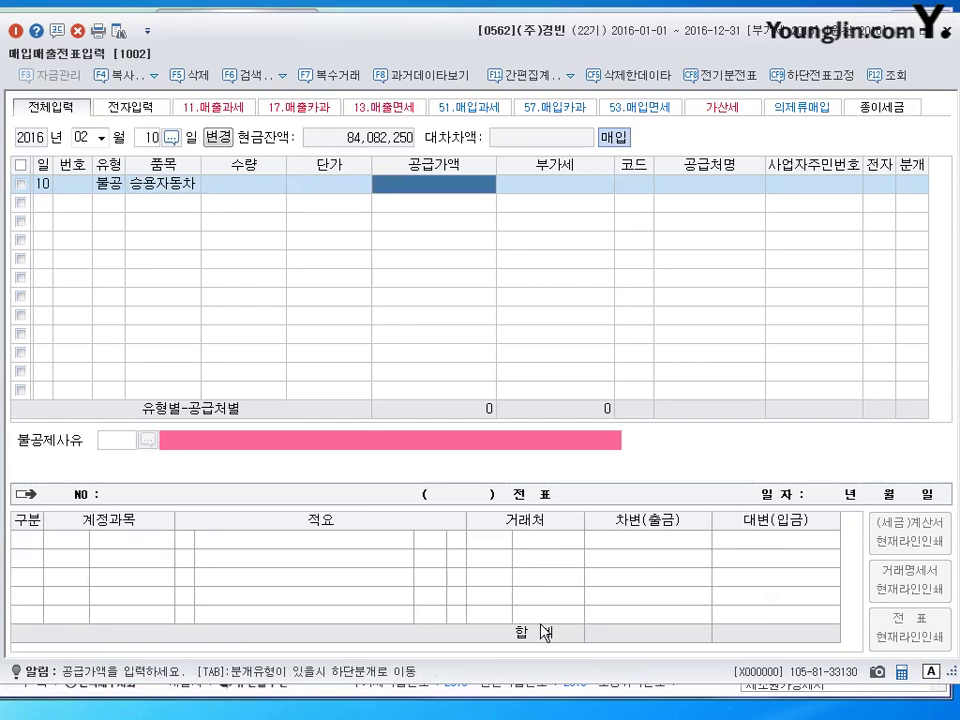
pyautogui.write('15000000')
pyautogui.press('Return')
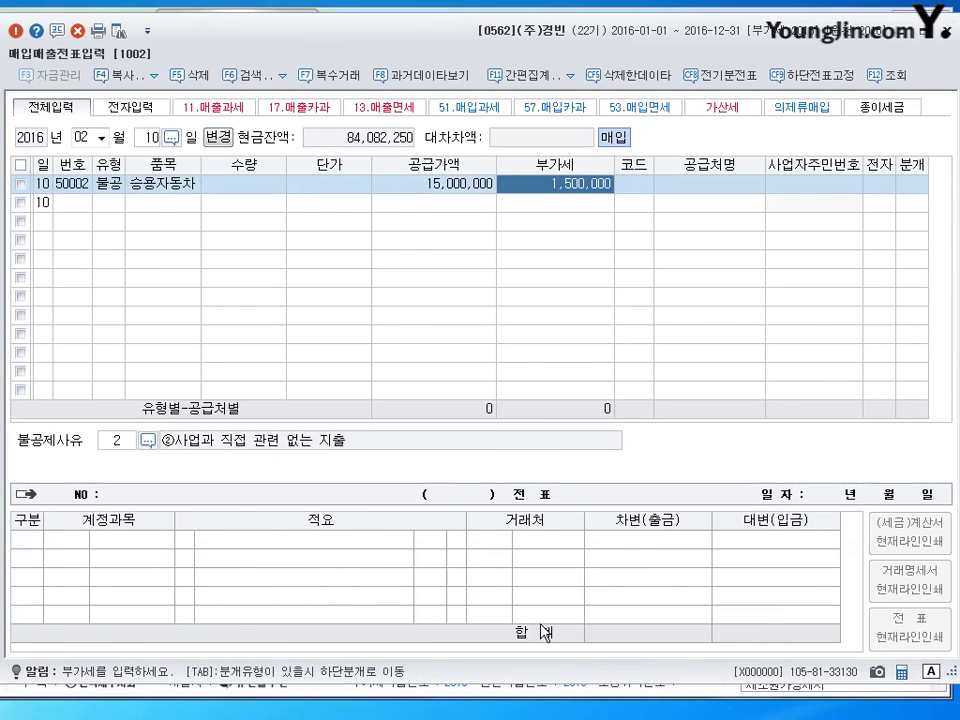
pyautogui.press('Return')
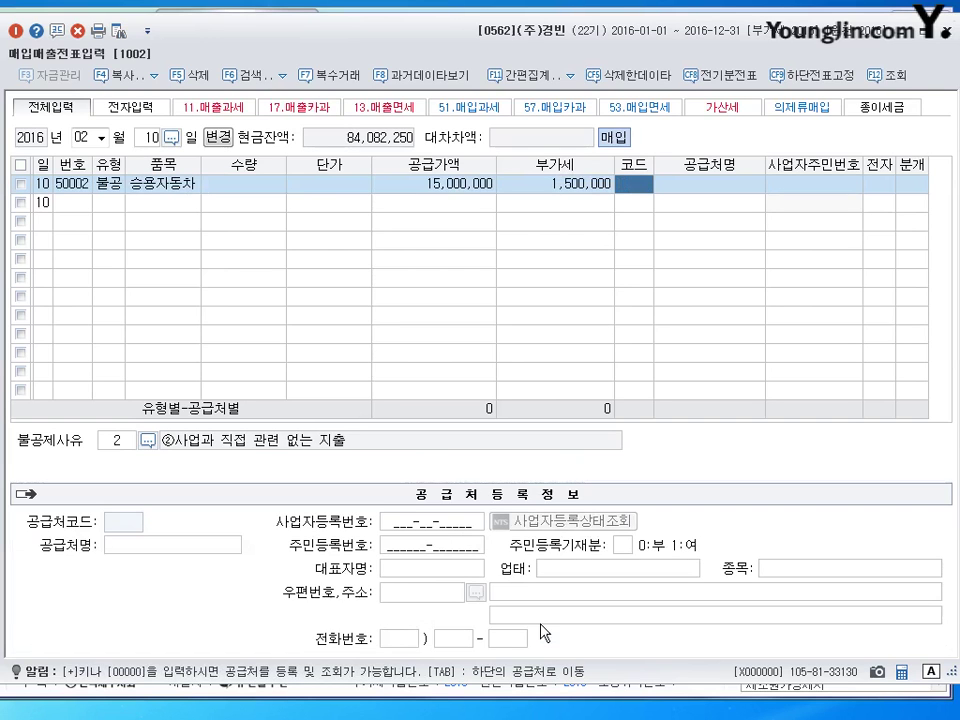
pyautogui.write('경기')
pyautogui.press('Return')
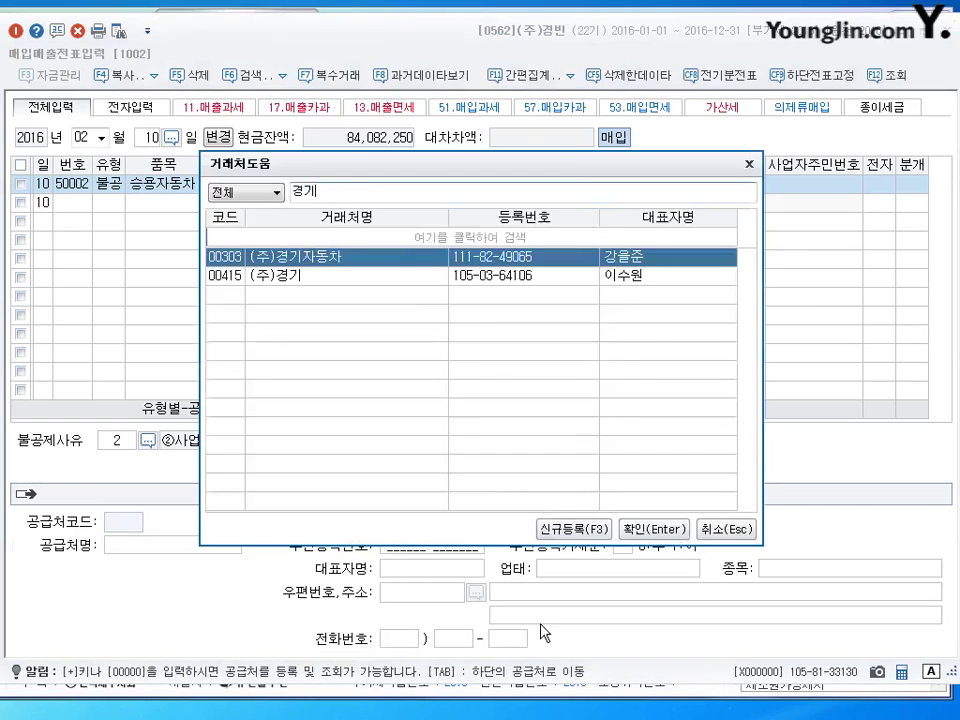
pyautogui.press('Return')
pyautogui.press('Return')
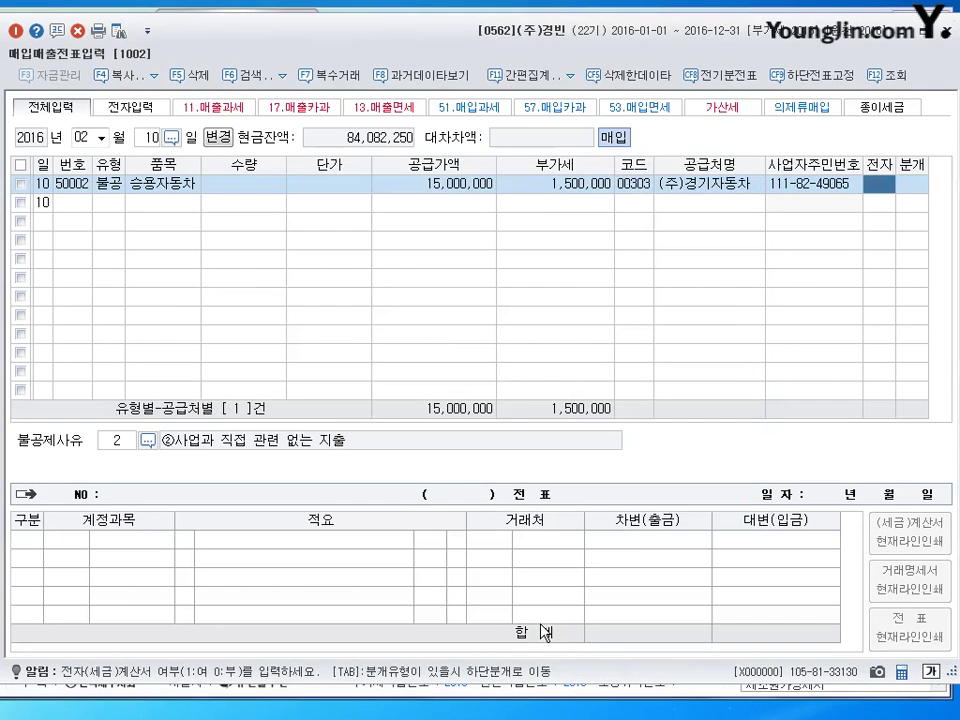
# Mark the invoice as electronic (전자 1) with non-deduction reason 3.
pyautogui.write('1')
pyautogui.press('Return')
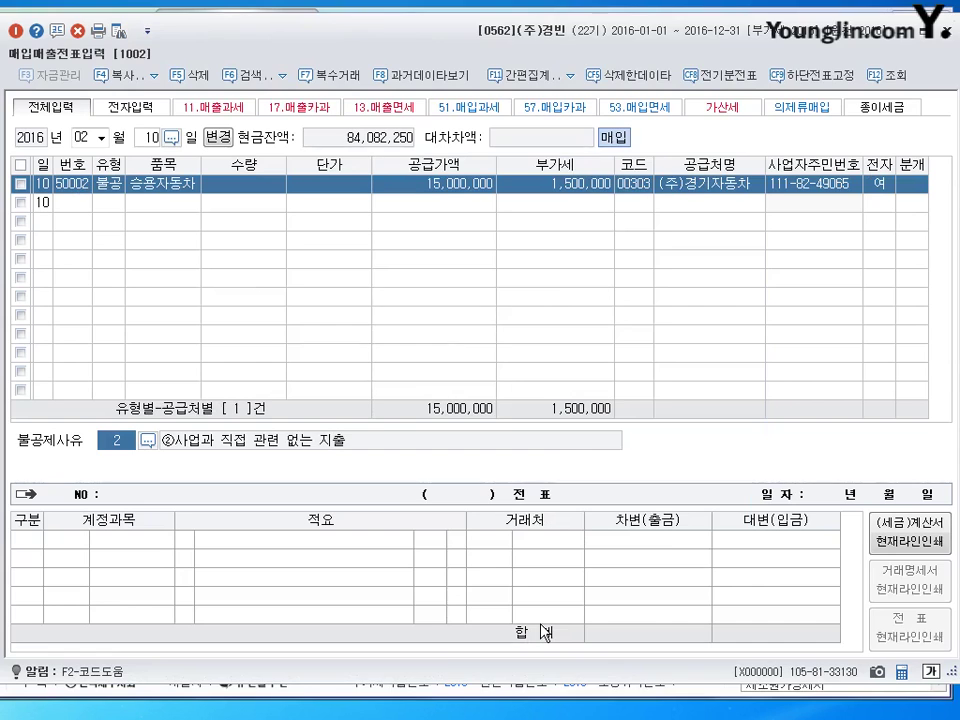
pyautogui.press('F2')
pyautogui.press('Down')
pyautogui.press('Down')
pyautogui.press('Down')
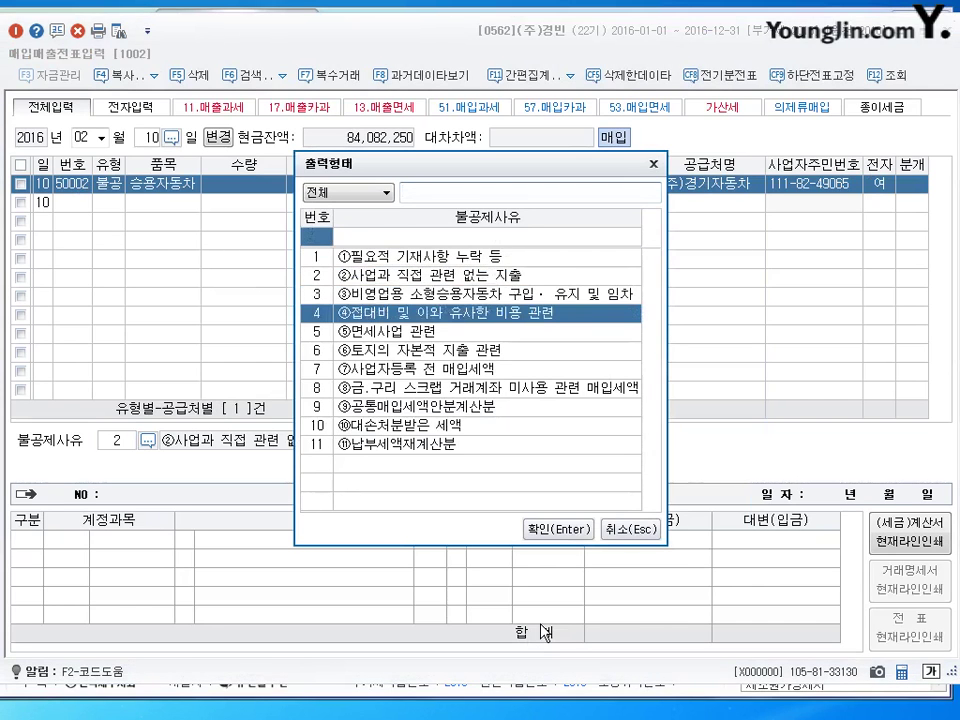
pyautogui.press('Up')
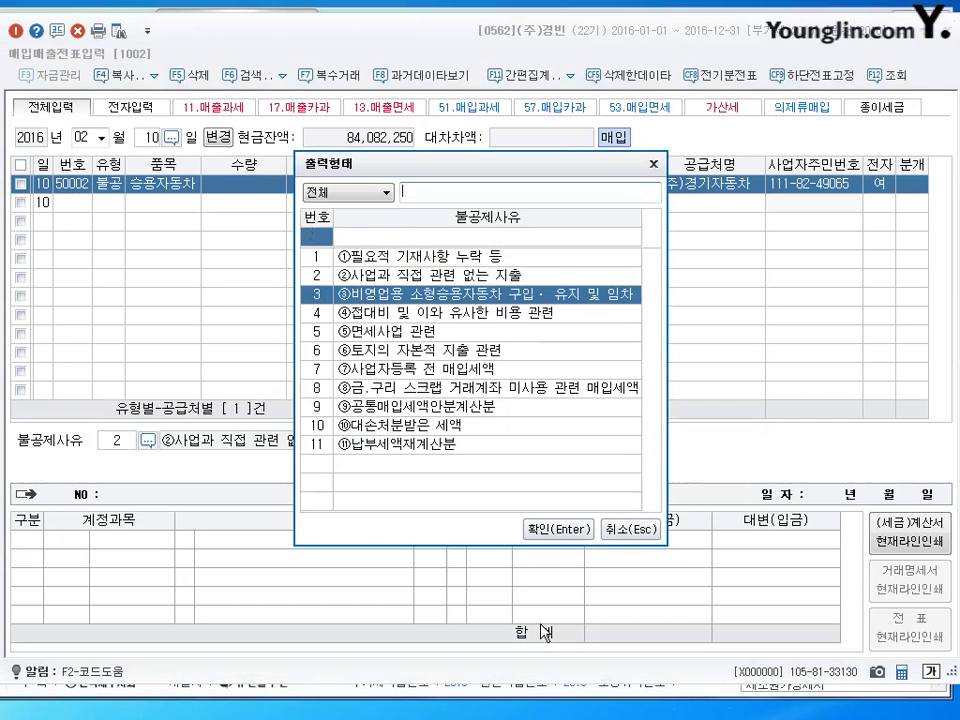
pyautogui.press('Return')
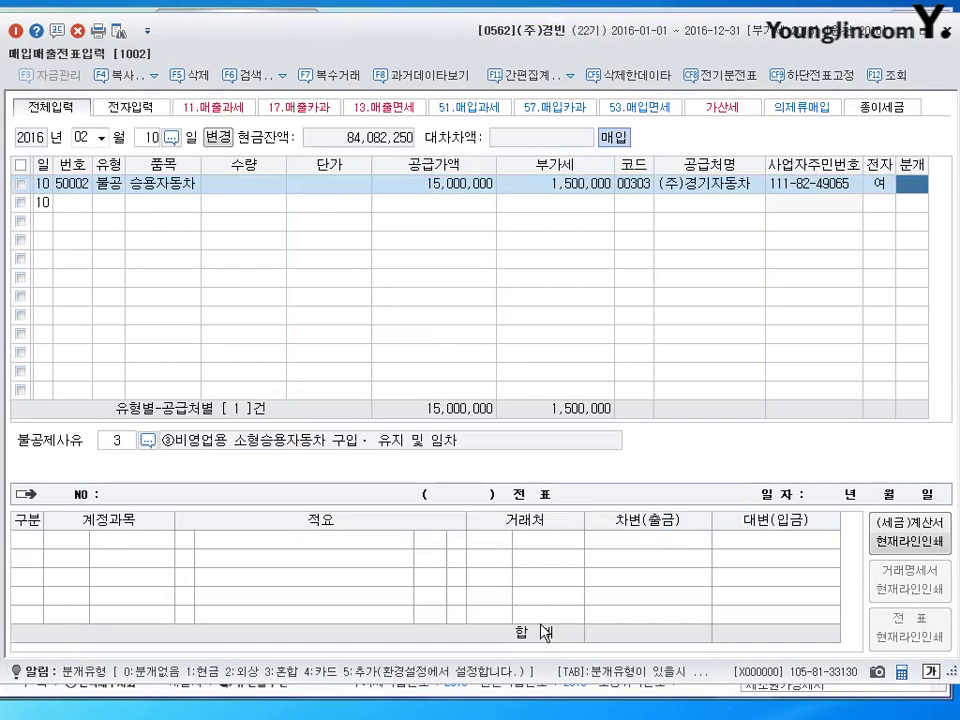
# Choose a 혼합 journal and debit 0208 차량운반구 16,500,000.
pyautogui.write('3')
pyautogui.press('Return')
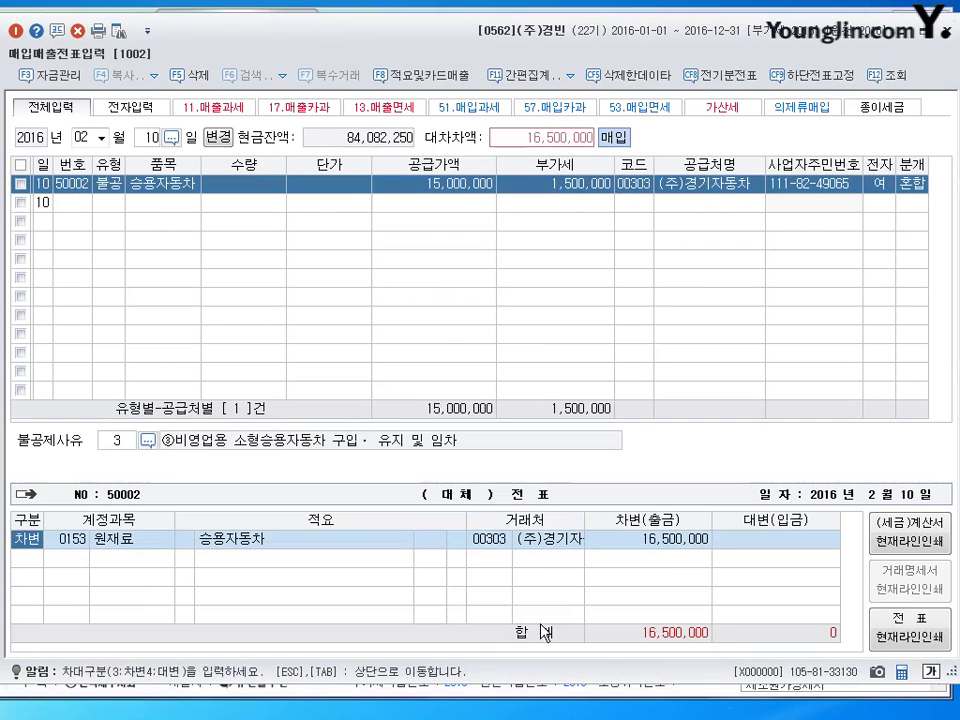
pyautogui.write('20')
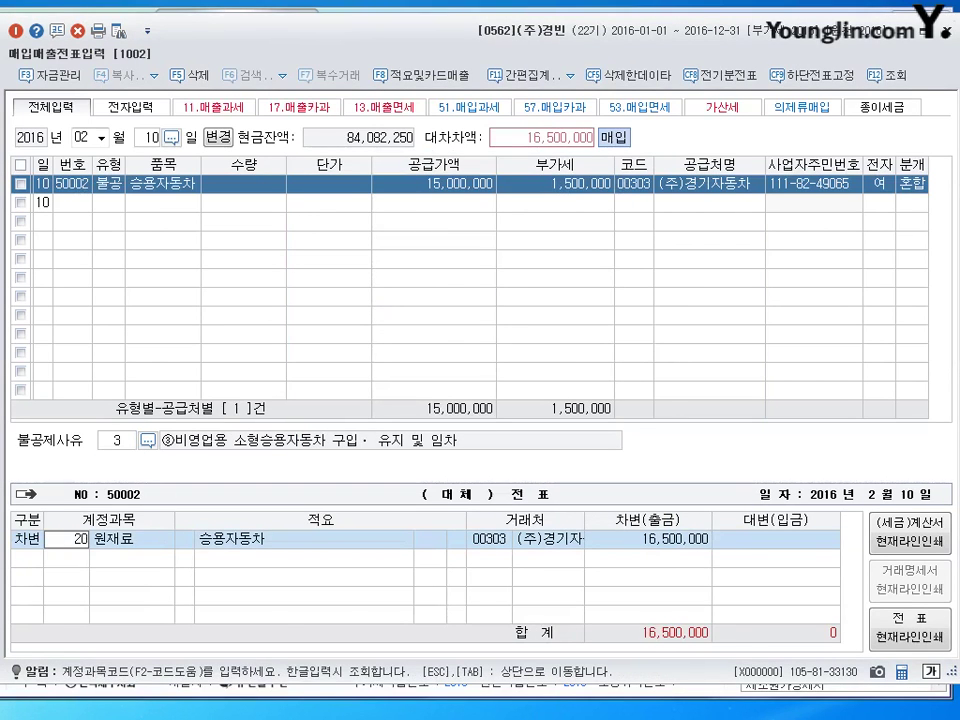
pyautogui.write('8')
pyautogui.press('Return')
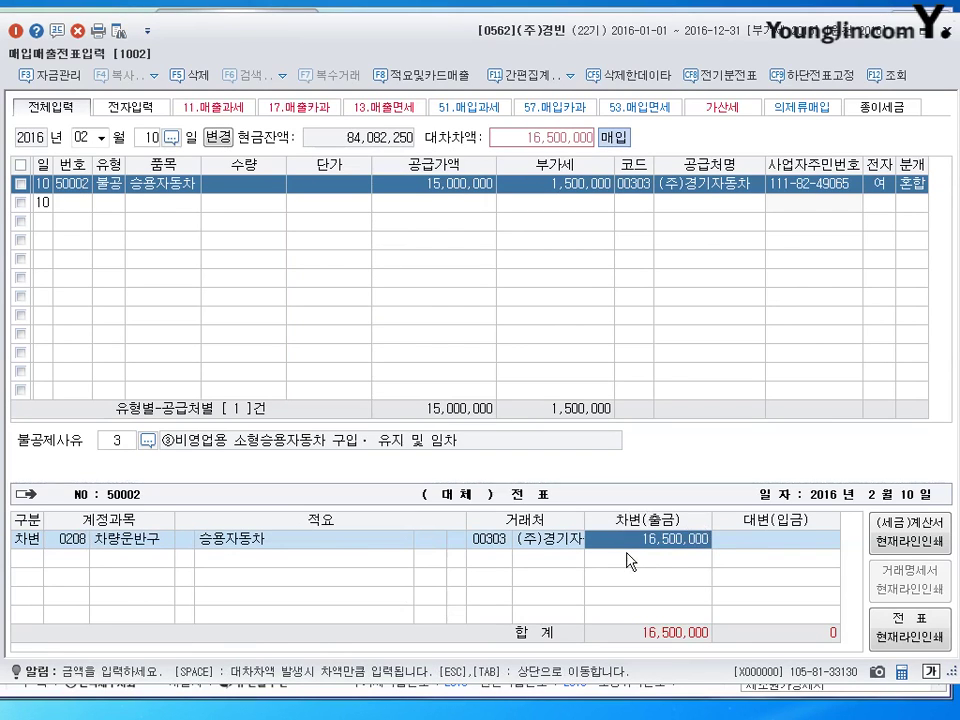
pyautogui.press('Return')
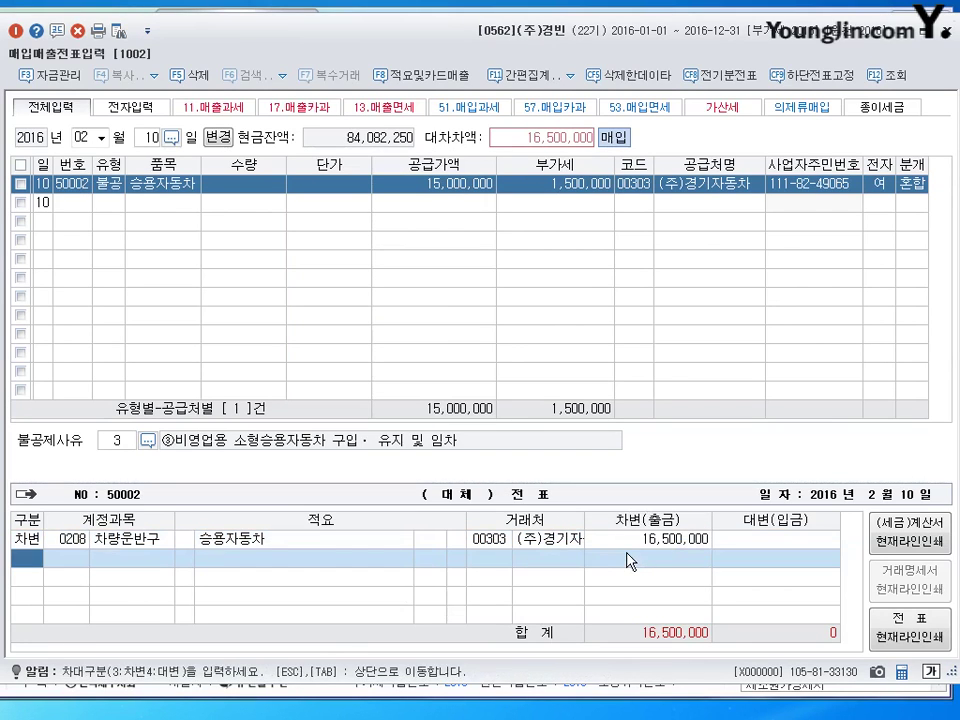
# Credit 0131 선급금 1,500,000 and 0253 미지급금 15,000,000 to complete the voucher.
pyautogui.write('131')
pyautogui.press('Return')
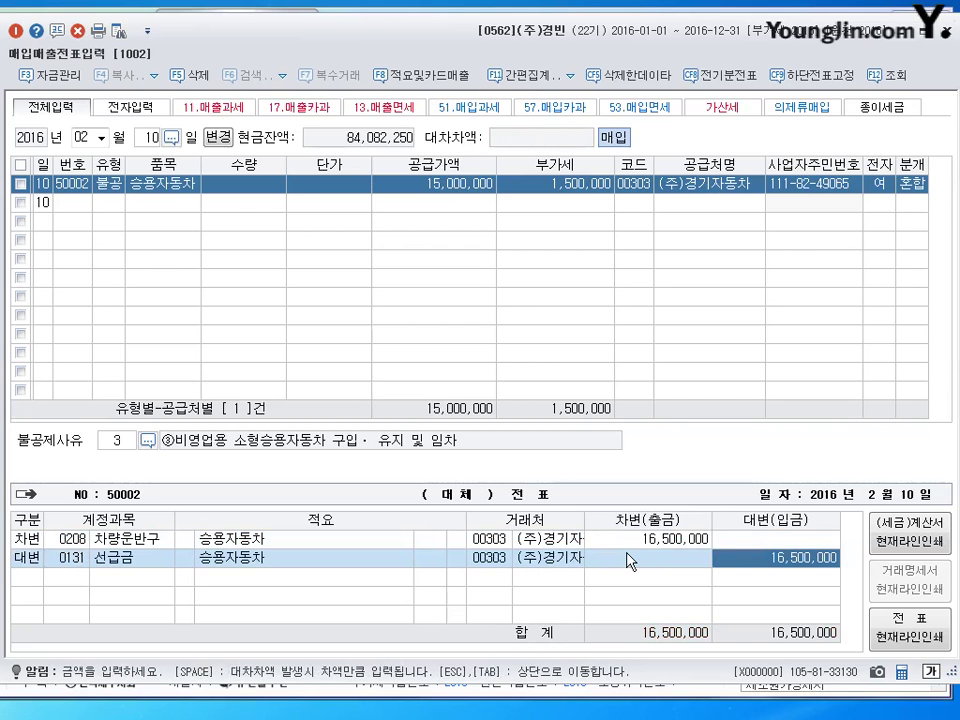
pyautogui.press('BackSpace')
pyautogui.write('1500000')
pyautogui.press('Return')
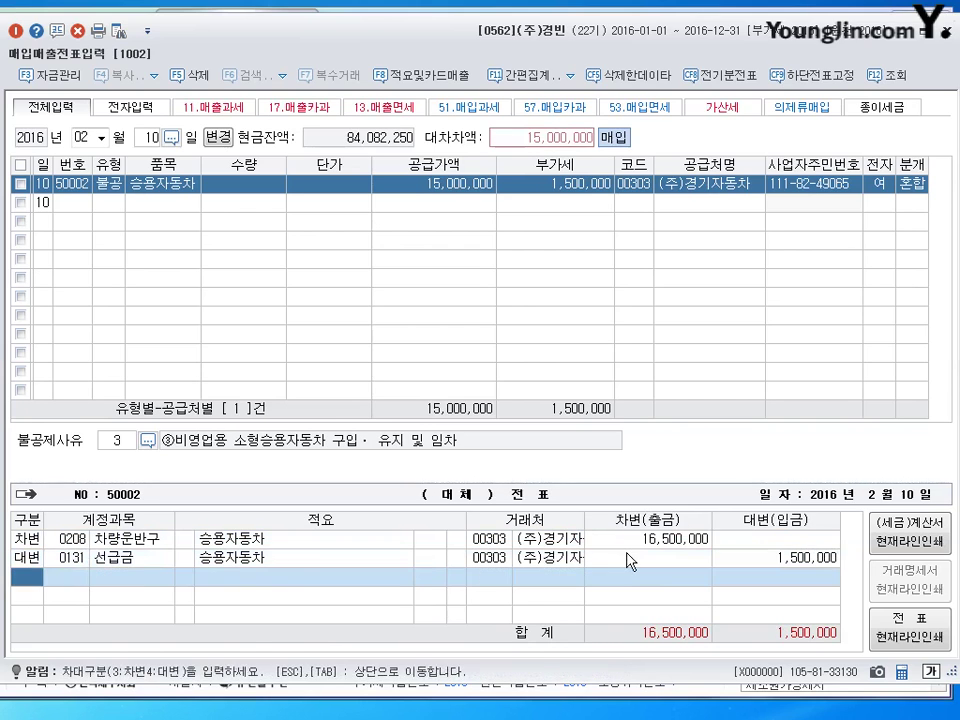
pyautogui.write('4')
pyautogui.write('253')
pyautogui.press('Return')
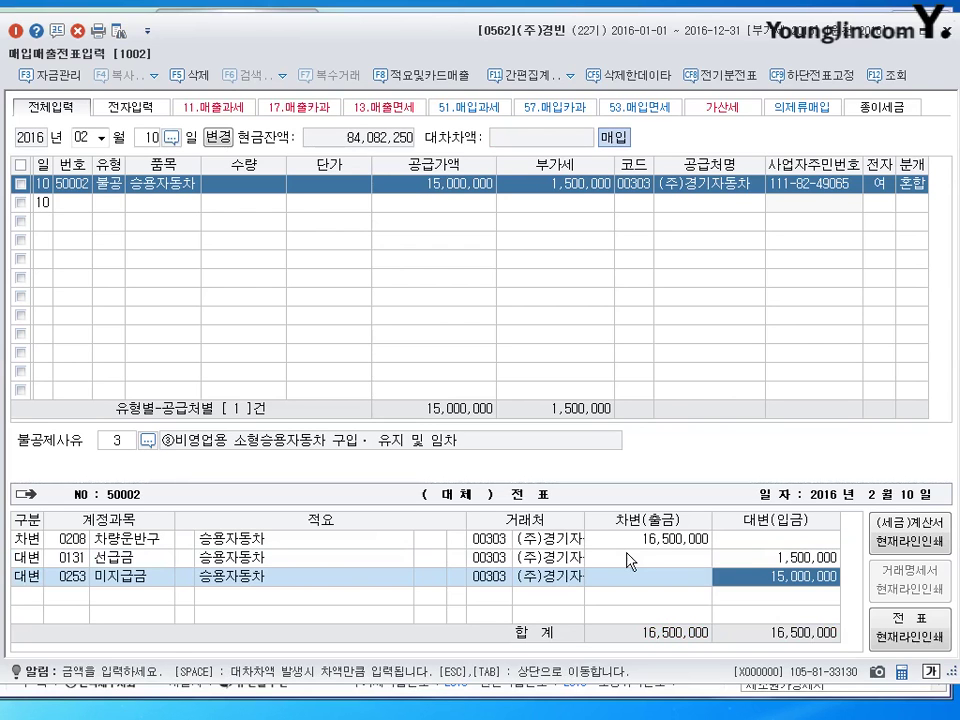
pyautogui.press('Return')
# Change the voucher entry date to month 03, day 21.
pyautogui.hotkey('shift', 'Tab')
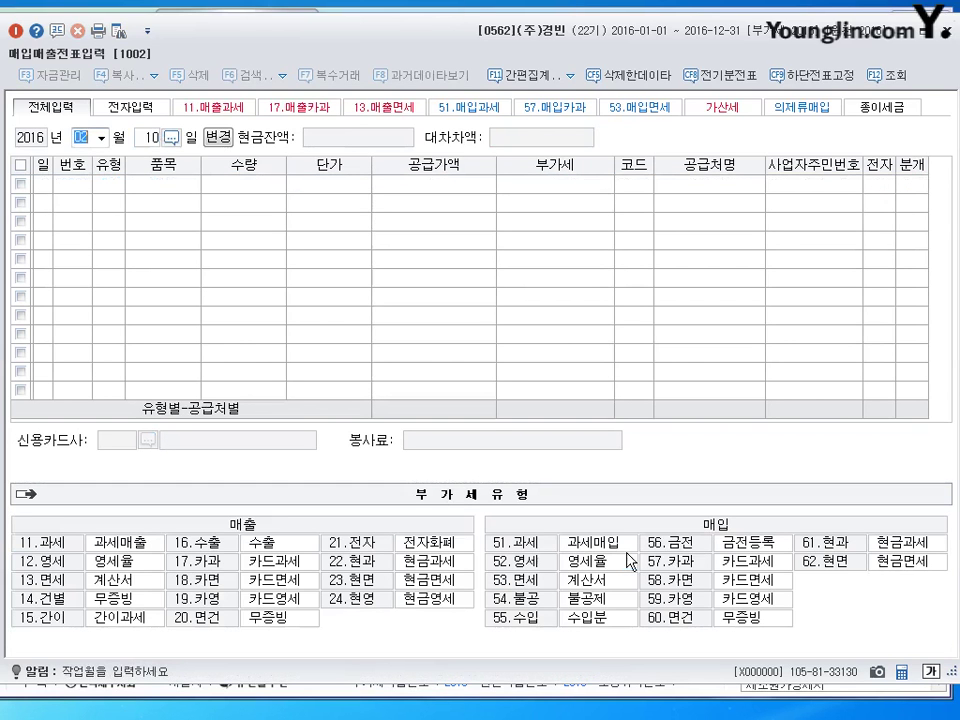
pyautogui.write('3')
pyautogui.press('Return')
pyautogui.write('21')
pyautogui.press('Return')
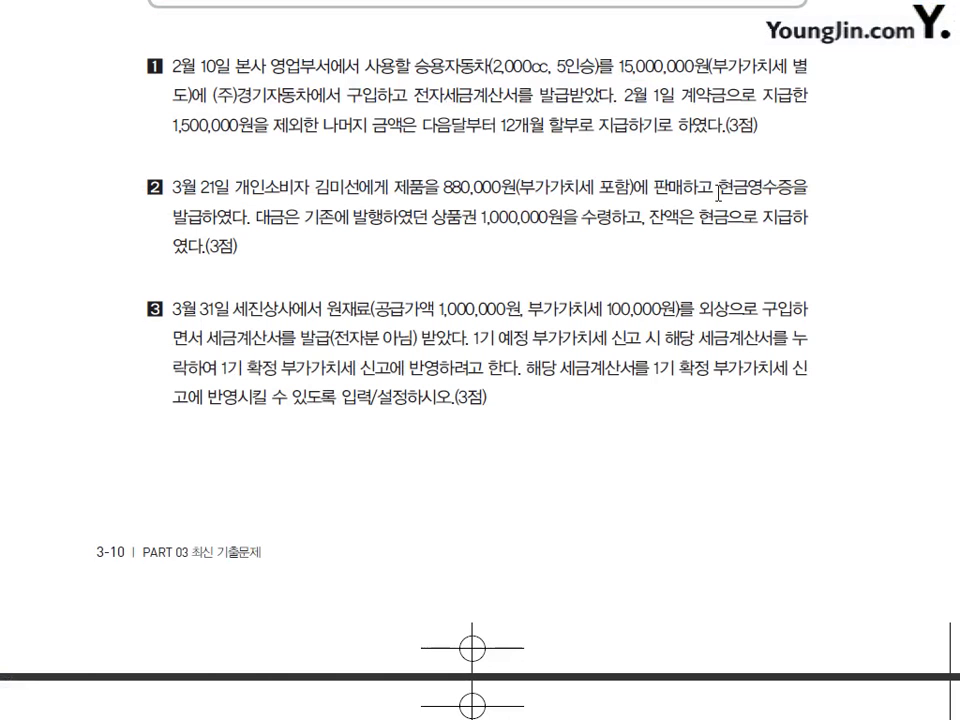
# Highlight 현금영수증 in question 2 of the exam sheet.
pyautogui.moveTo(718, 190); pyautogui.dragTo(793, 190)
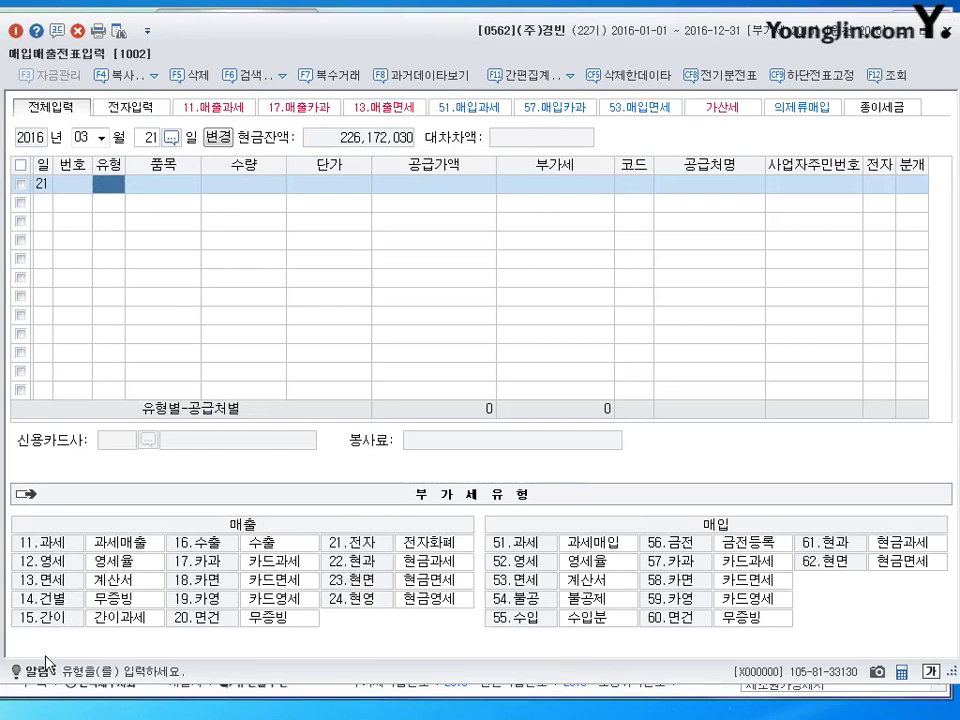
# Start a type 22 현과 line with the item 제품.
pyautogui.write('22')
pyautogui.press('Return')
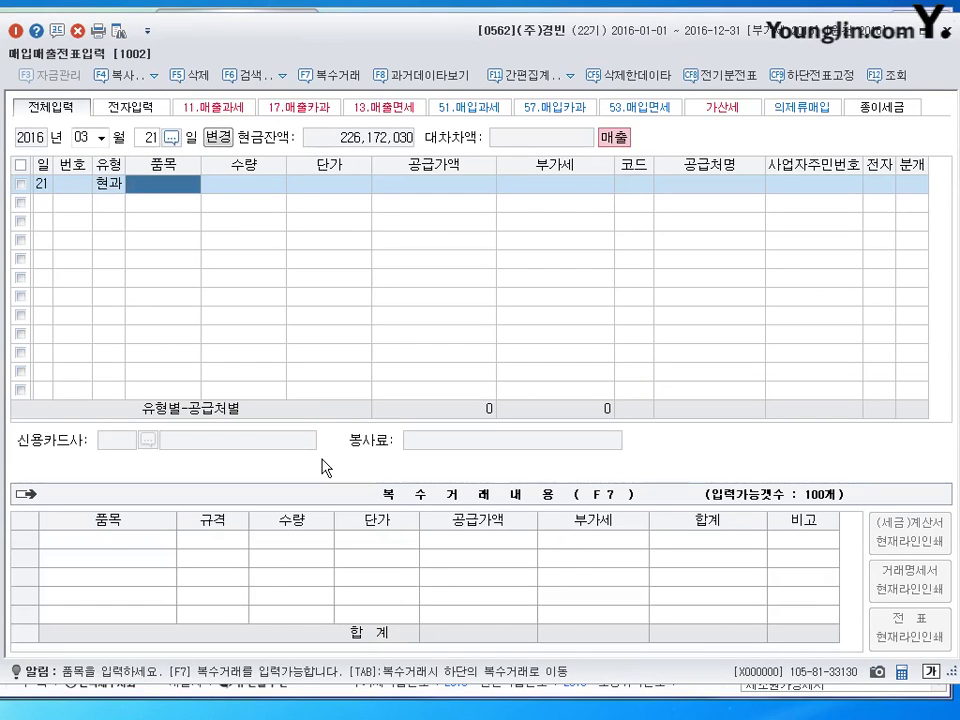
pyautogui.write('정무')
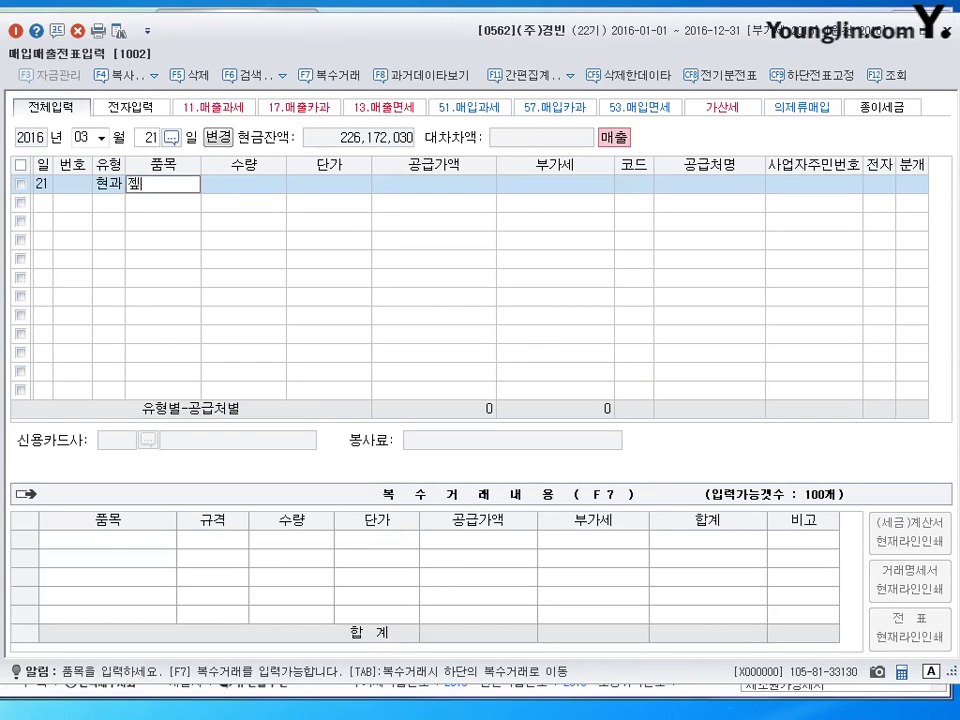
pyautogui.press('BackSpace')
pyautogui.write('제품')
pyautogui.press('Return')
pyautogui.press('Return')
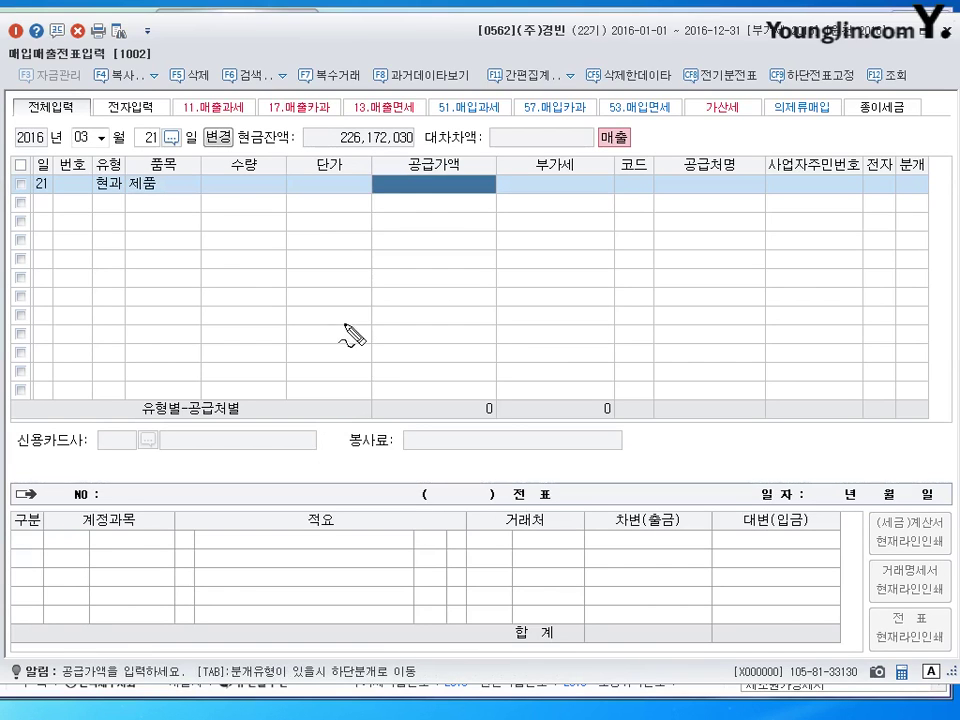
# Discard the half-entered March 21 현과 line.
pyautogui.moveTo(393, 212)
pyautogui.mouseDown()
pyautogui.moveTo(400, 226)
pyautogui.moveTo(418, 216)
pyautogui.mouseUp()
pyautogui.moveTo(392, 258)
pyautogui.mouseDown()
pyautogui.moveTo(410, 272)
pyautogui.moveTo(428, 264)
pyautogui.moveTo(407, 298)
pyautogui.moveTo(445, 306)
pyautogui.mouseUp()
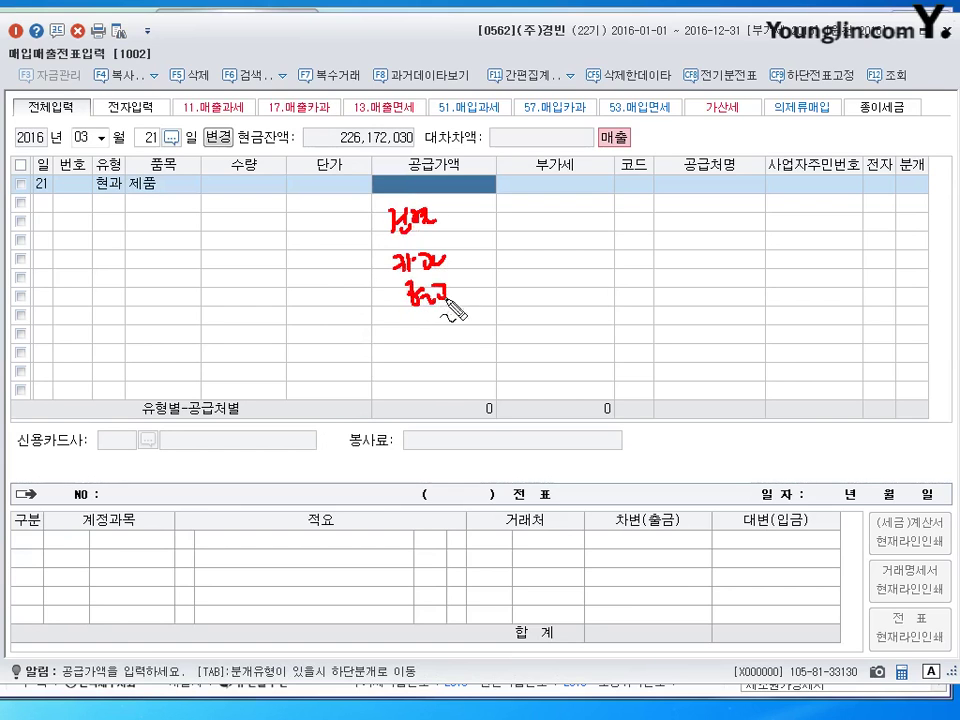
pyautogui.moveTo(436, 215)
pyautogui.mouseDown()
pyautogui.moveTo(456, 230)
pyautogui.moveTo(480, 299)
pyautogui.mouseUp()
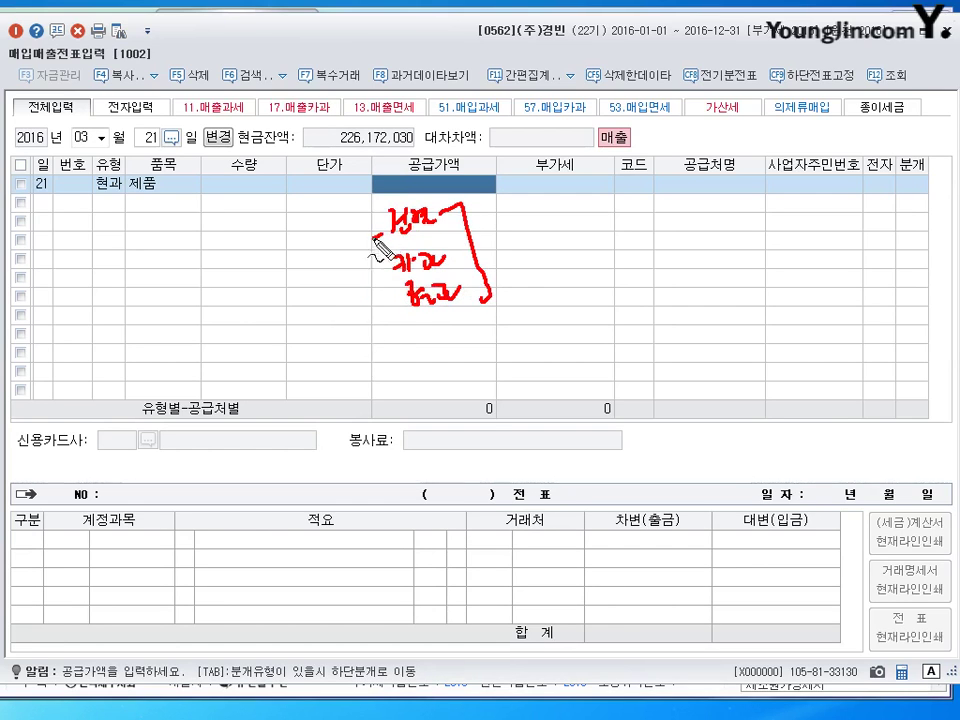
pyautogui.moveTo(378, 240); pyautogui.dragTo(402, 330)
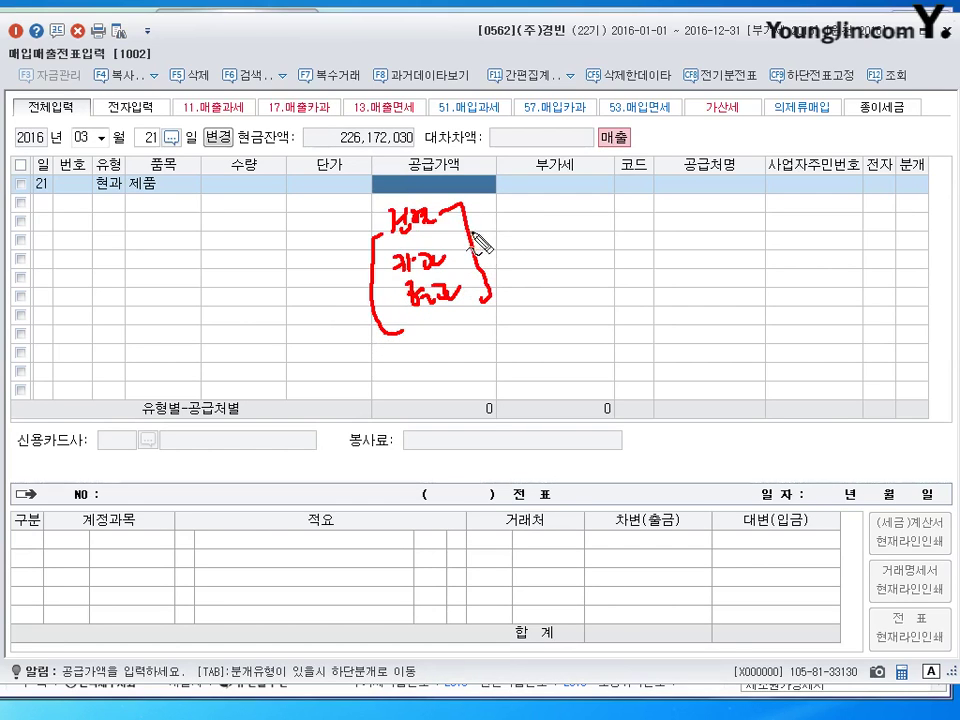
pyautogui.moveTo(472, 236)
pyautogui.mouseDown()
pyautogui.moveTo(469, 189)
pyautogui.moveTo(484, 184)
pyautogui.moveTo(525, 238)
pyautogui.moveTo(561, 240)
pyautogui.moveTo(561, 253)
pyautogui.moveTo(549, 223)
pyautogui.moveTo(578, 244)
pyautogui.mouseUp()
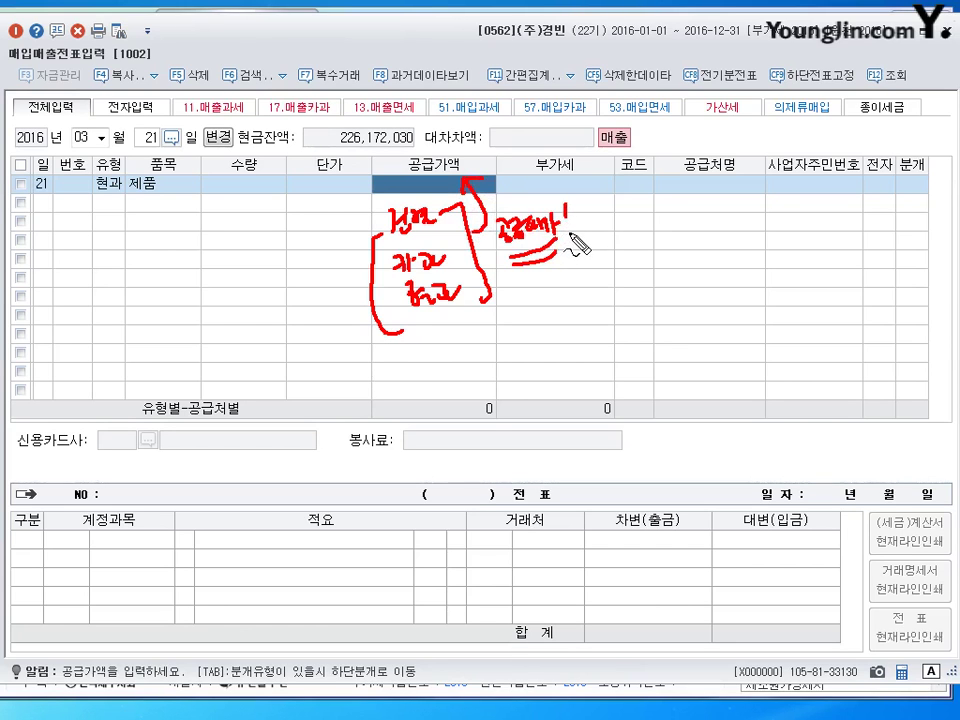
pyautogui.press('Escape')
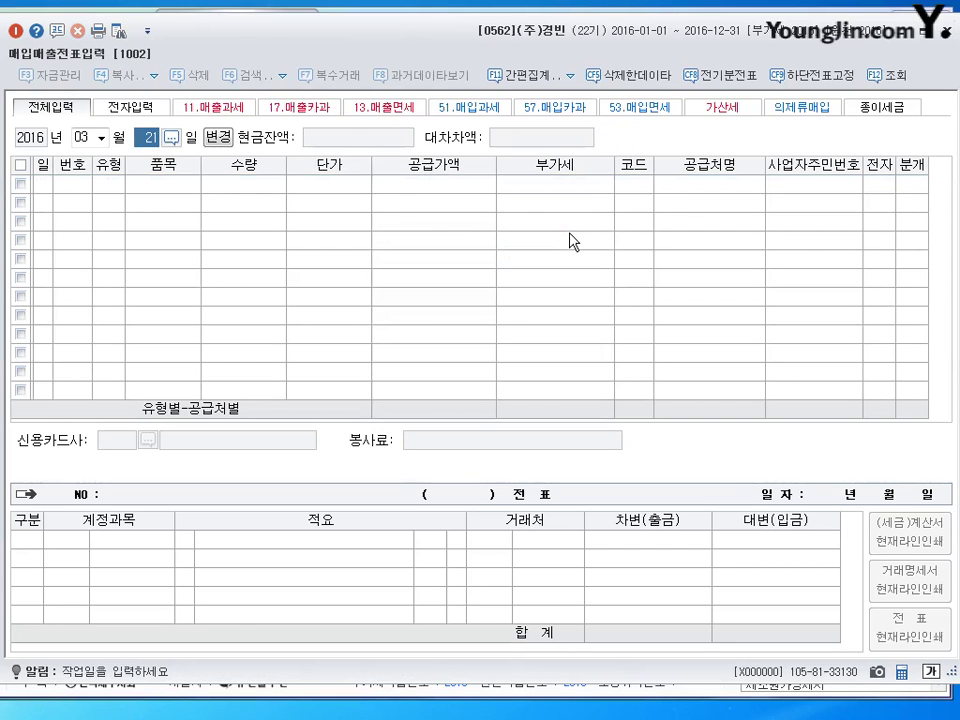
# Enter a day-21 type 22 line for 제품, 880,000 split into 800,000 plus 80,000 VAT, and search the buyer by name.
pyautogui.press('Return')
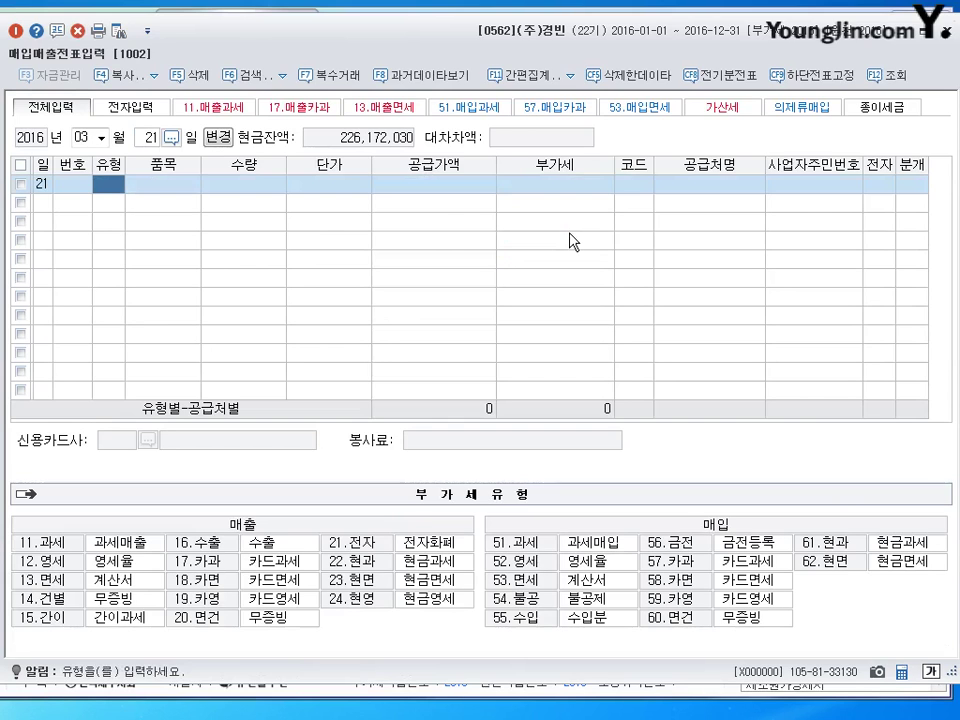
pyautogui.write('22')
pyautogui.press('Return')
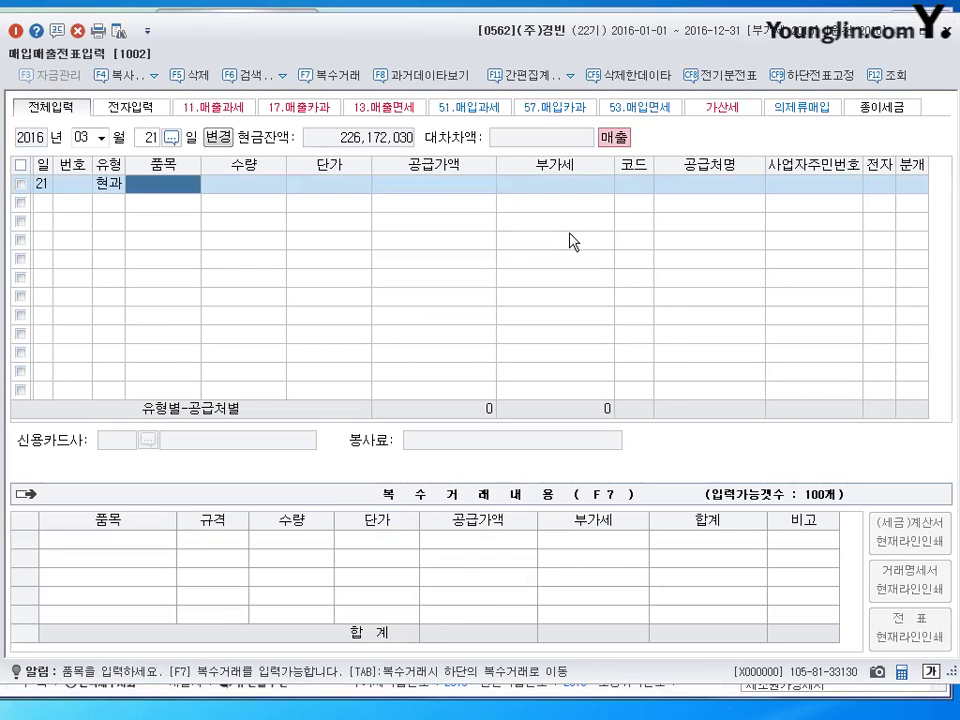
pyautogui.write('제품')
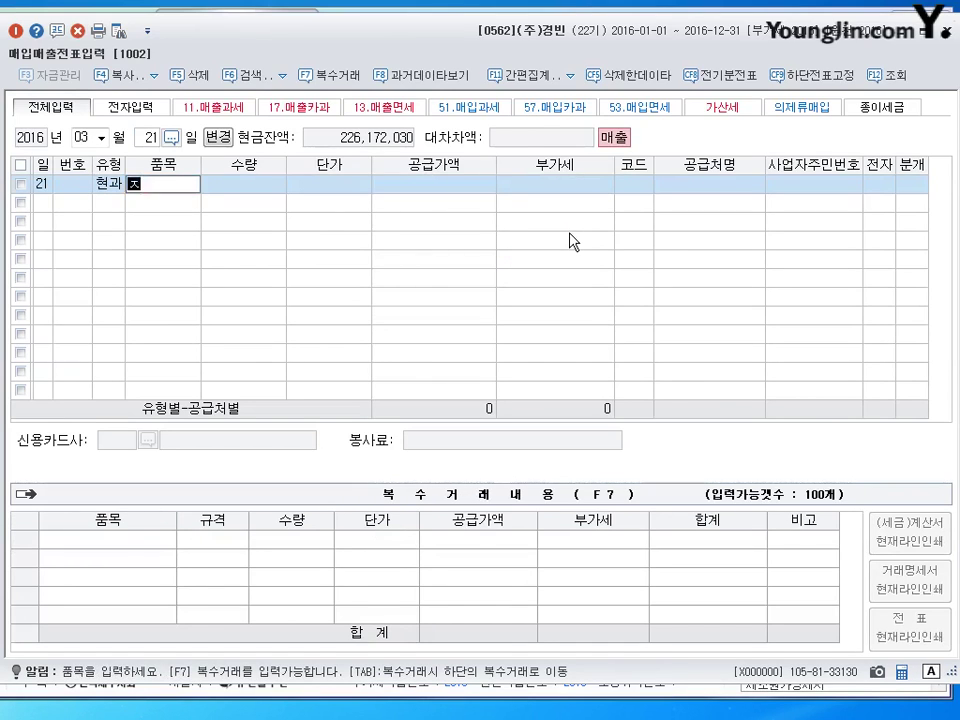
pyautogui.press('Return')
pyautogui.press('Return')
pyautogui.press('Return')
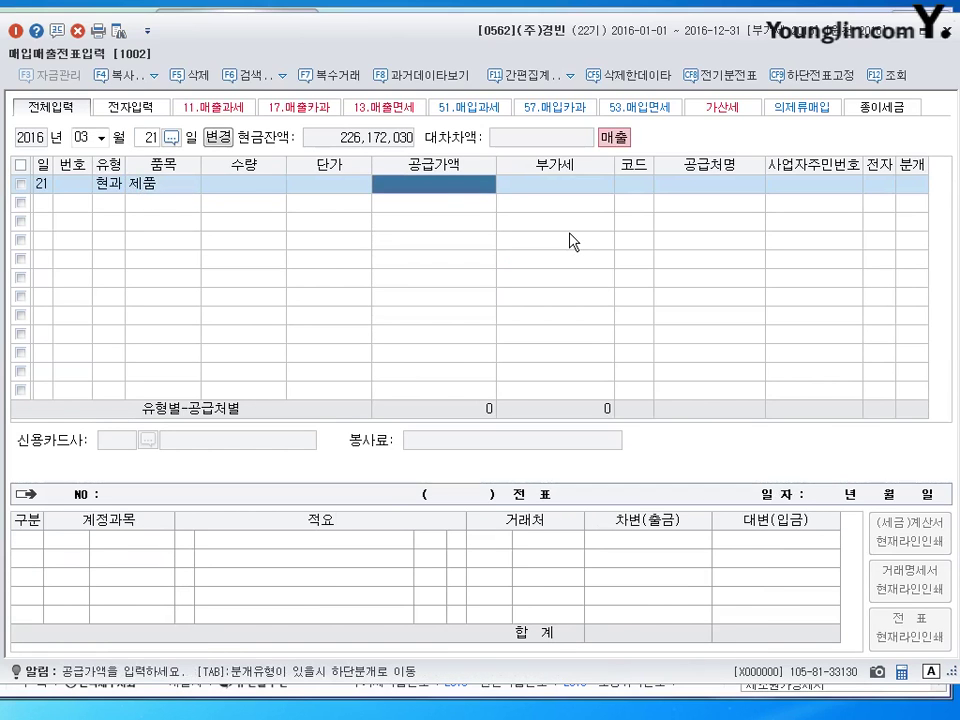
pyautogui.write('880')
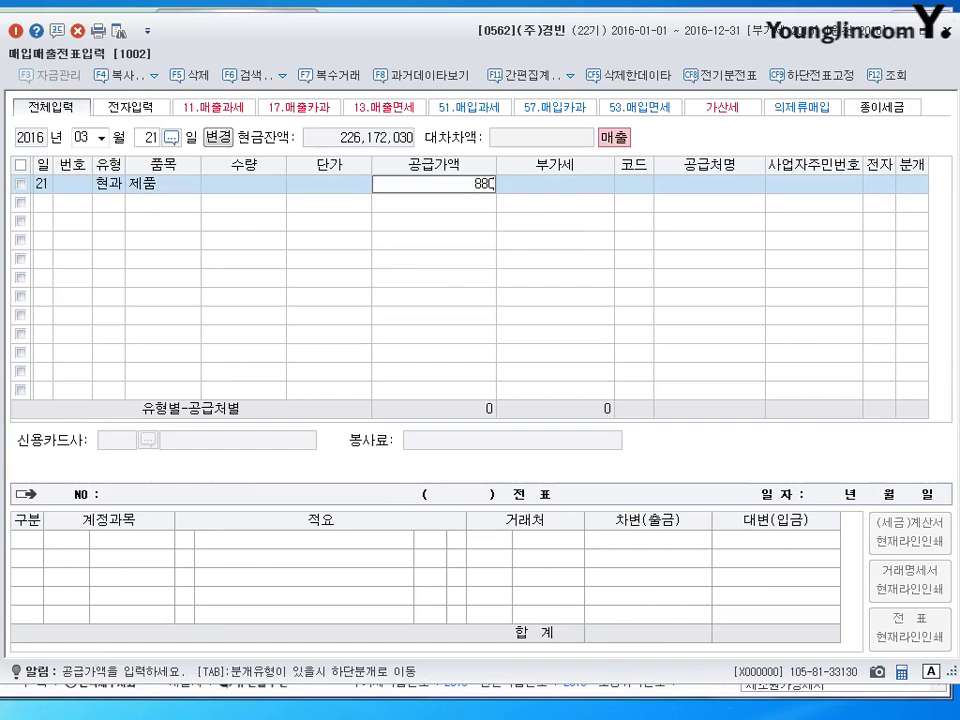
pyautogui.write('000')
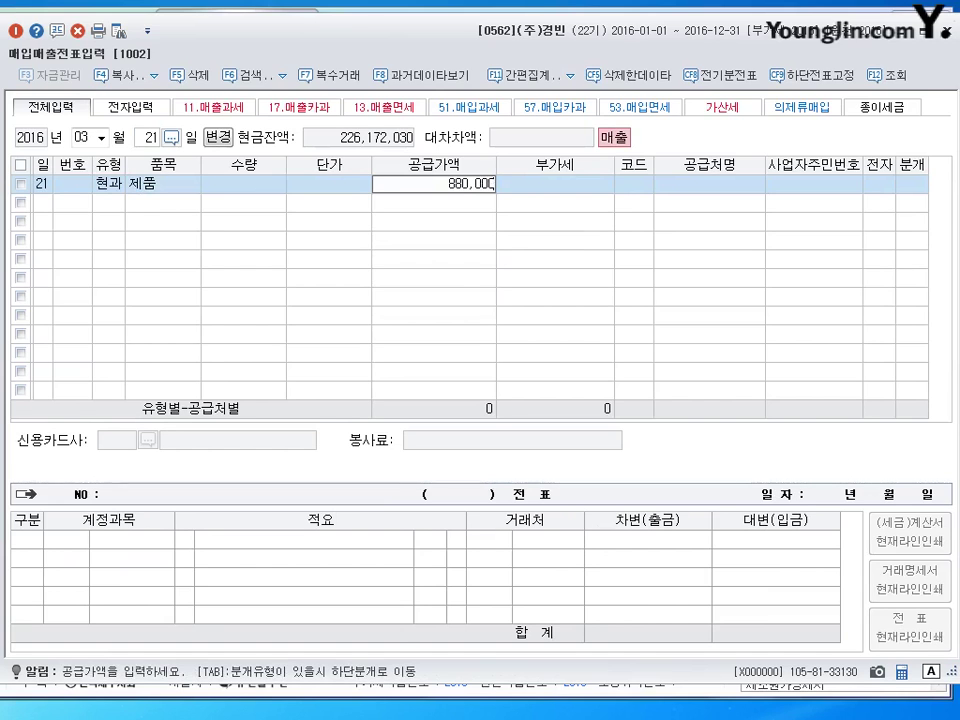
pyautogui.press('Return')
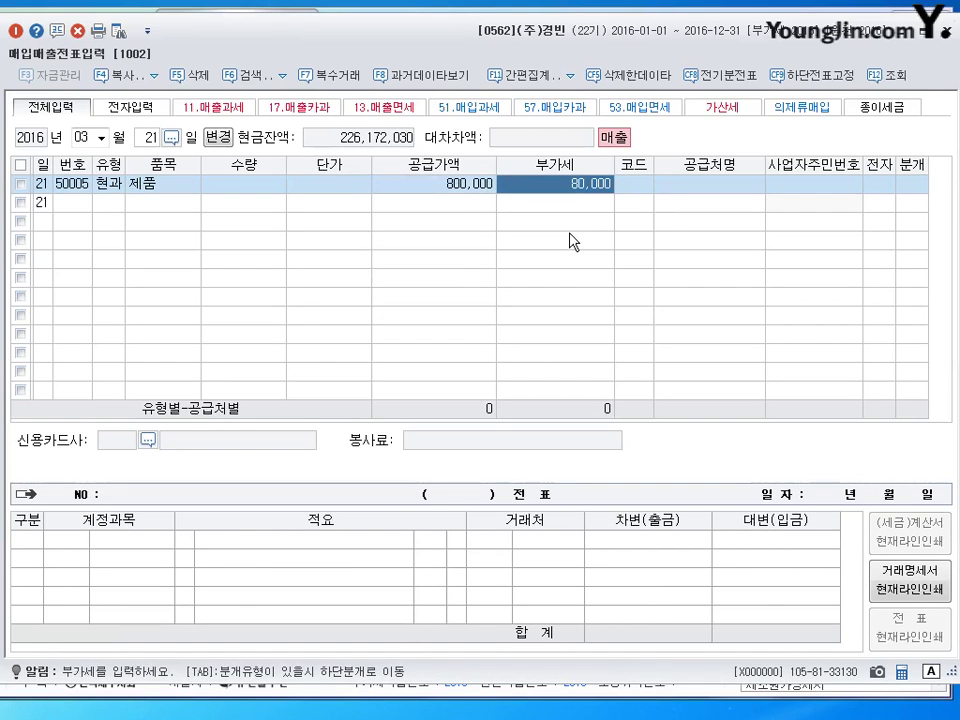
pyautogui.press('Return')
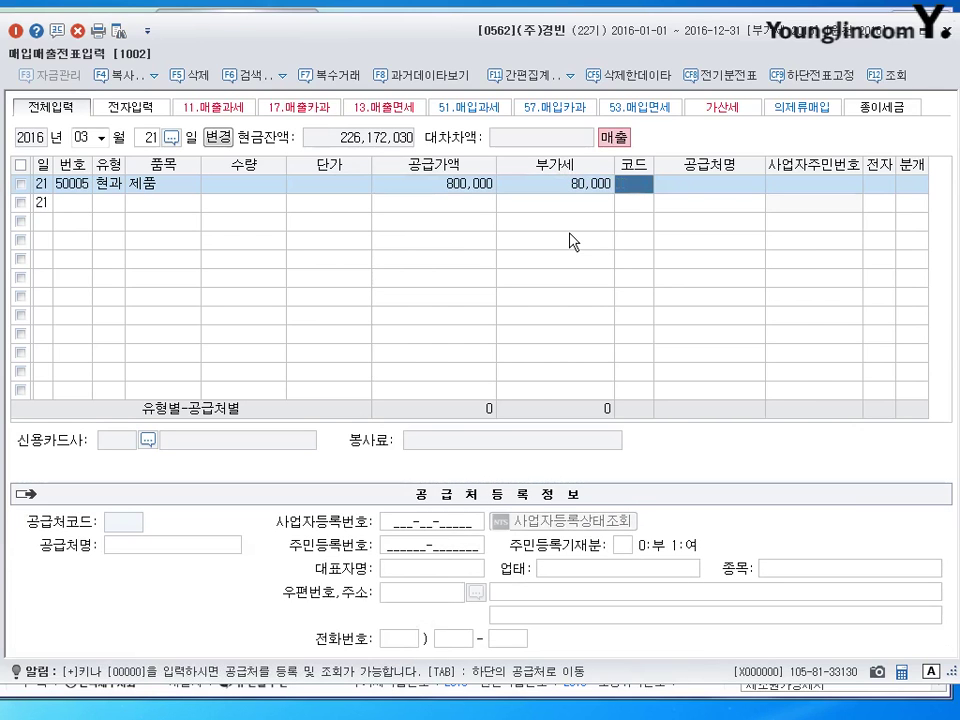
pyautogui.write('김미')
pyautogui.press('Return')
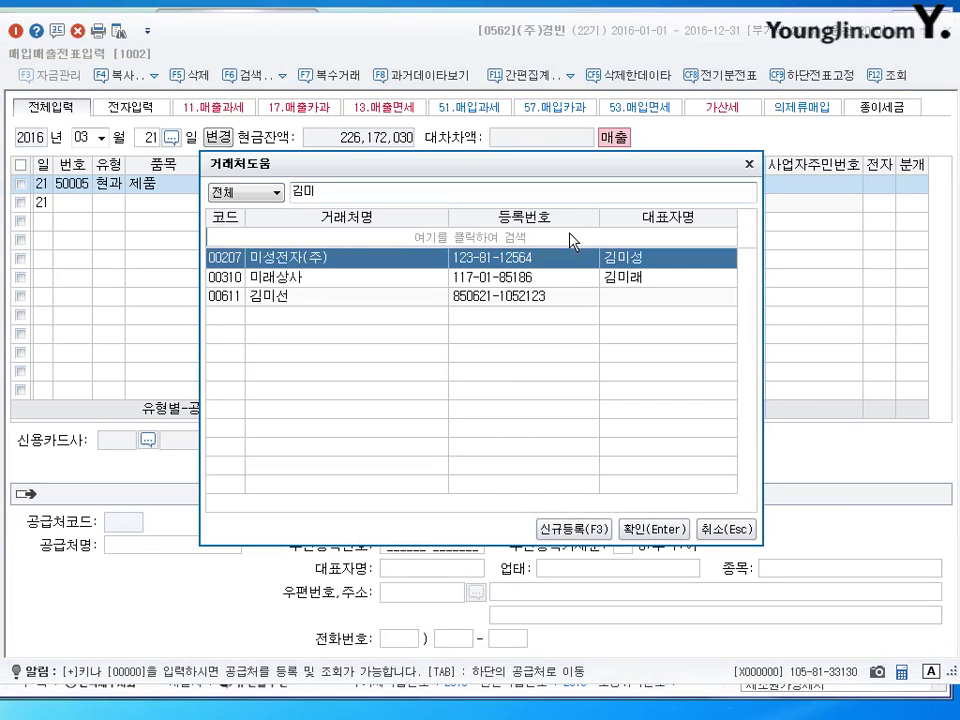
# Select partner 00611 as the buyer of the March 21 sale.
pyautogui.press('Down')
pyautogui.press('Down')
pyautogui.press('Return')
pyautogui.press('Return')
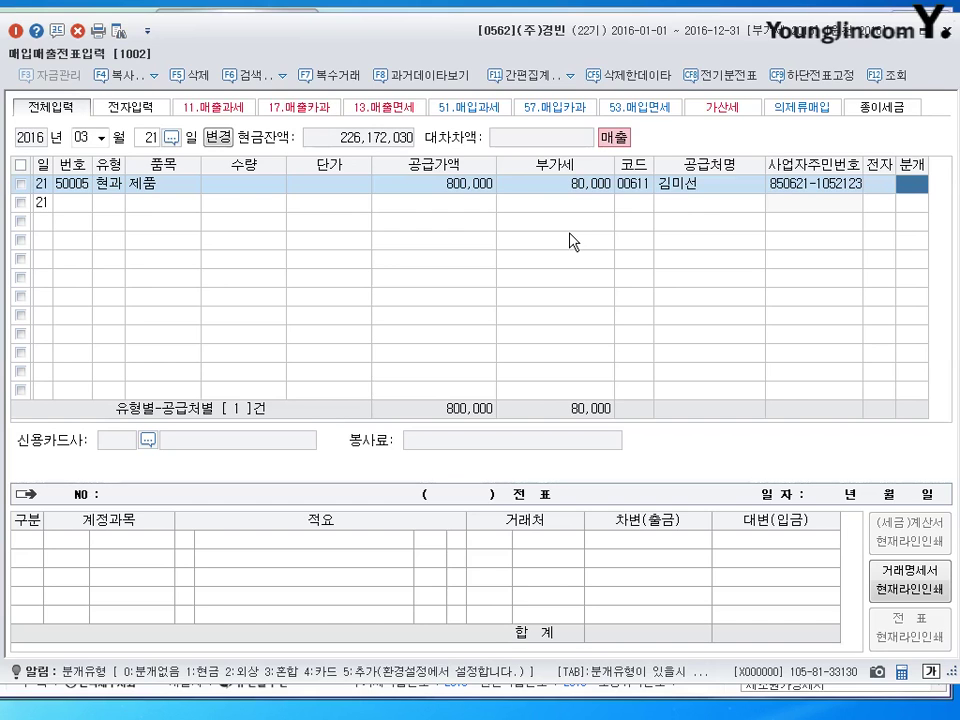
# Choose a 혼합 journal and debit 0259 선수금 1,000,000.
pyautogui.write('3')
pyautogui.press('Return')
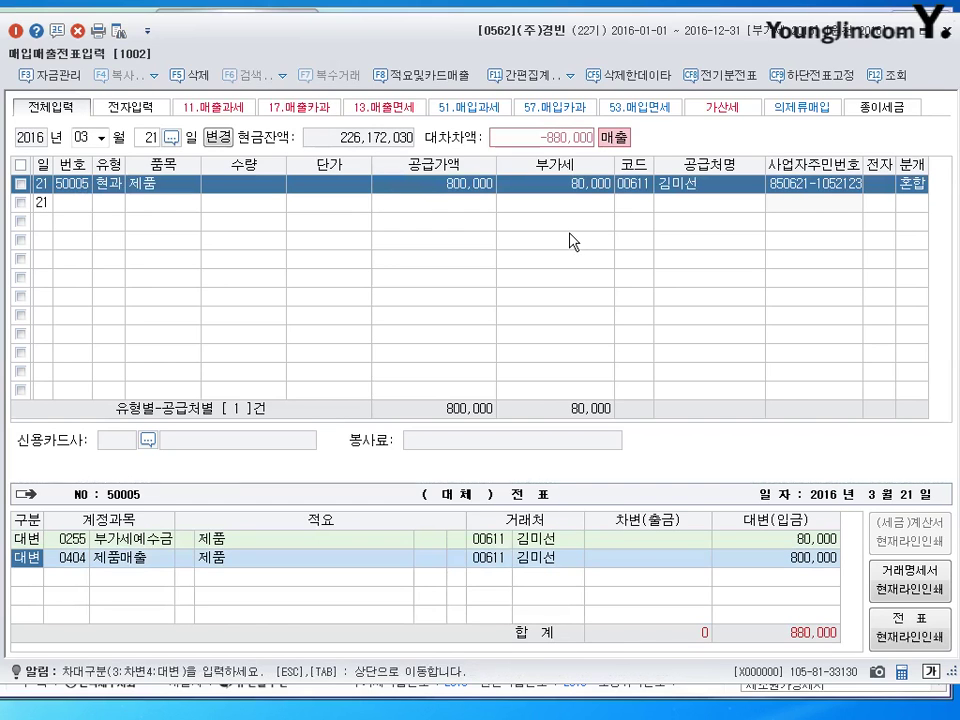
pyautogui.press('Return')
pyautogui.press('Return')
pyautogui.press('Return')
pyautogui.press('Return')
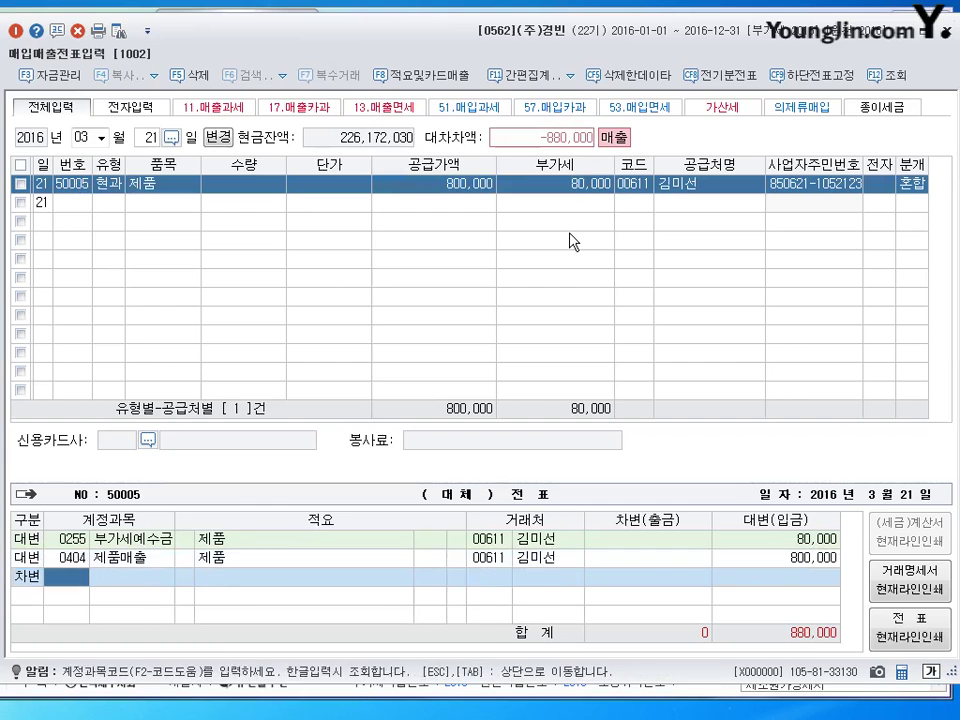
pyautogui.write('259')
pyautogui.press('Return')
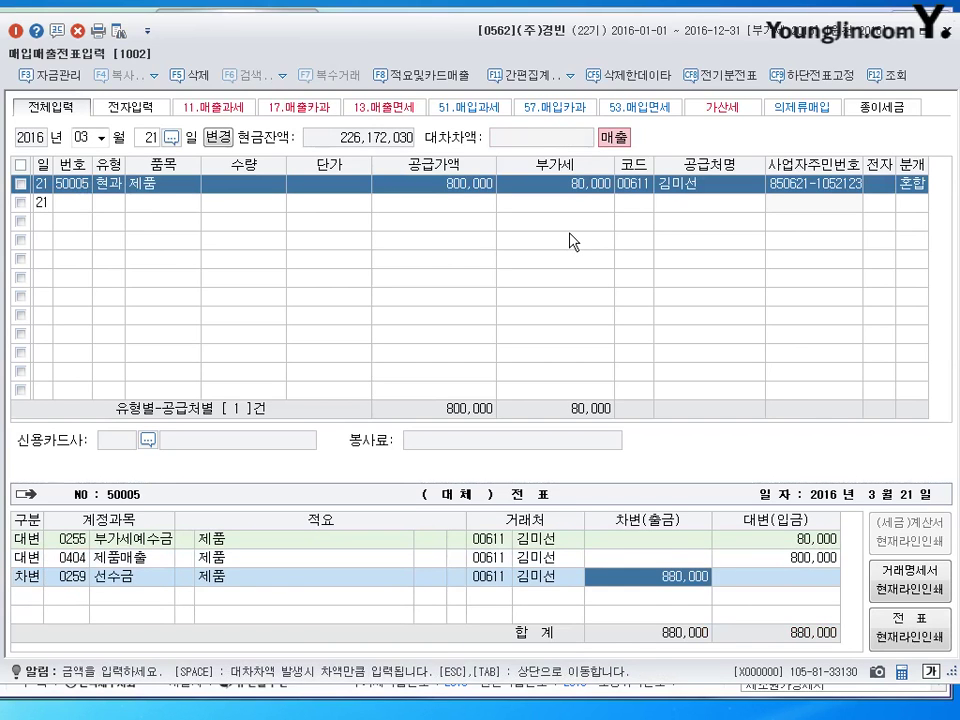
pyautogui.write('1000000')
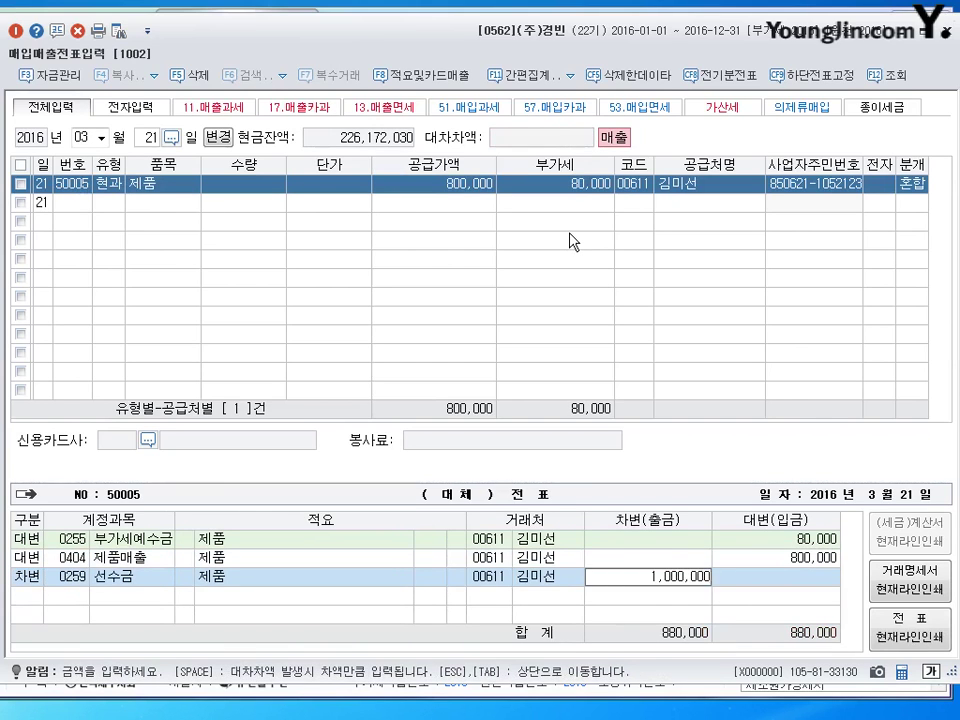
pyautogui.press('Return')
# Credit 0101 현금 120,000 and finish the March 21 journal entry.
pyautogui.write('4')
pyautogui.press('Return')
pyautogui.write('101')
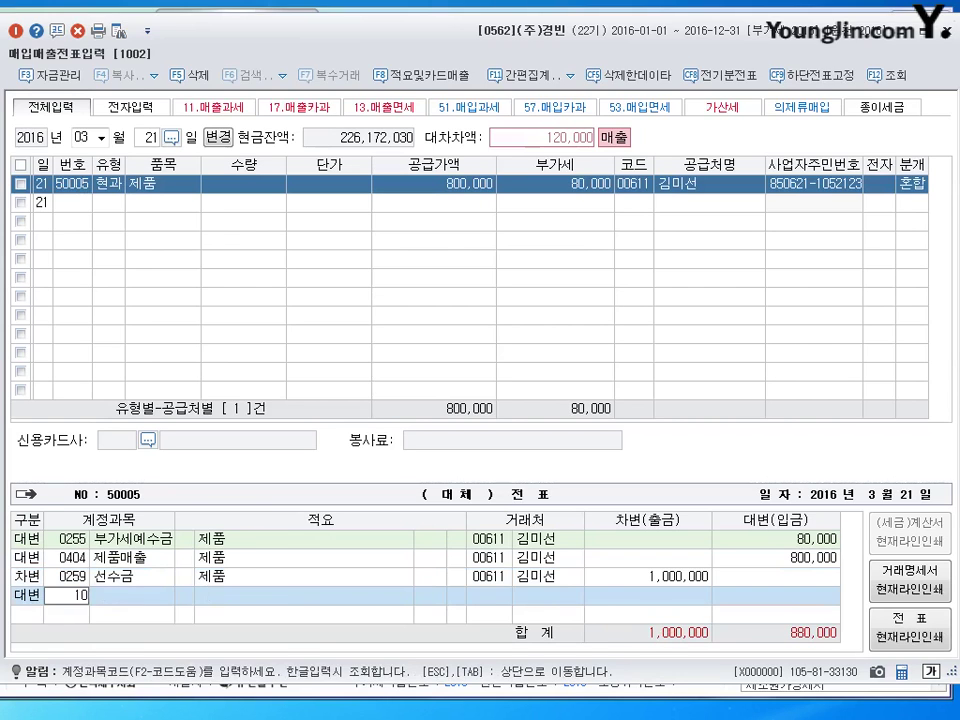
pyautogui.press('Return')
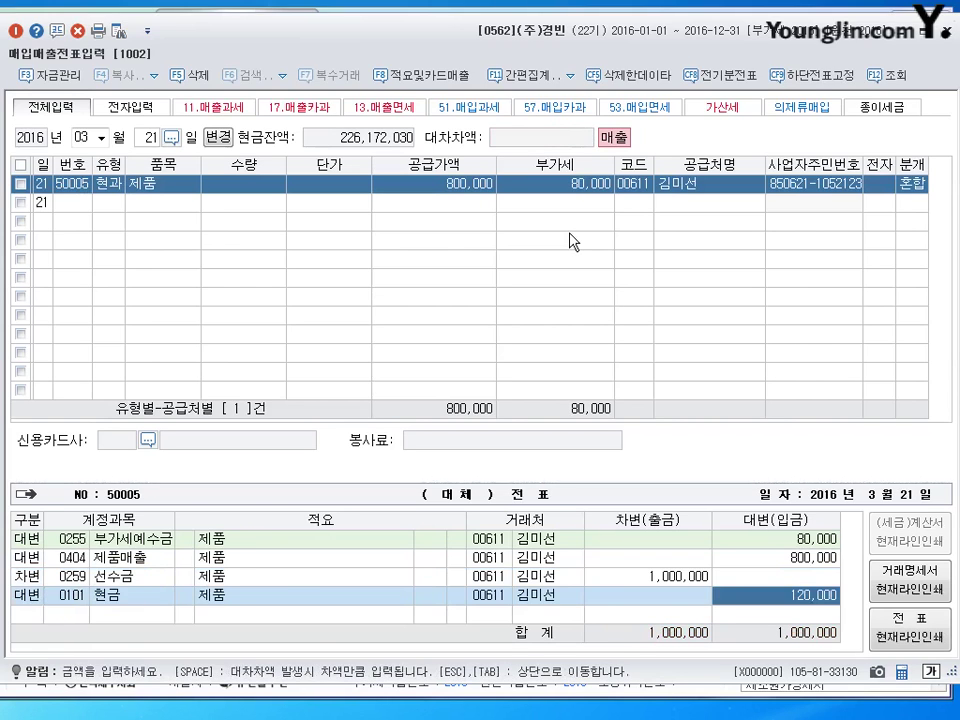
pyautogui.press('Return')
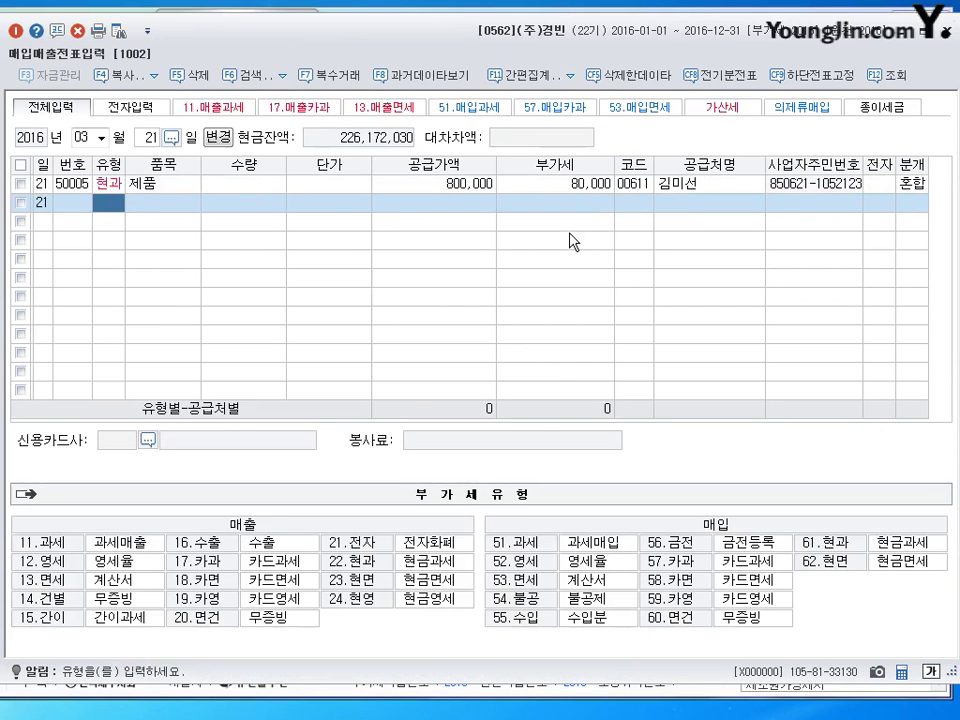
pyautogui.hotkey('shift', 'Tab')
# Move the entry to day 31, starting a new line dated 2016-03-31.
pyautogui.write('3')
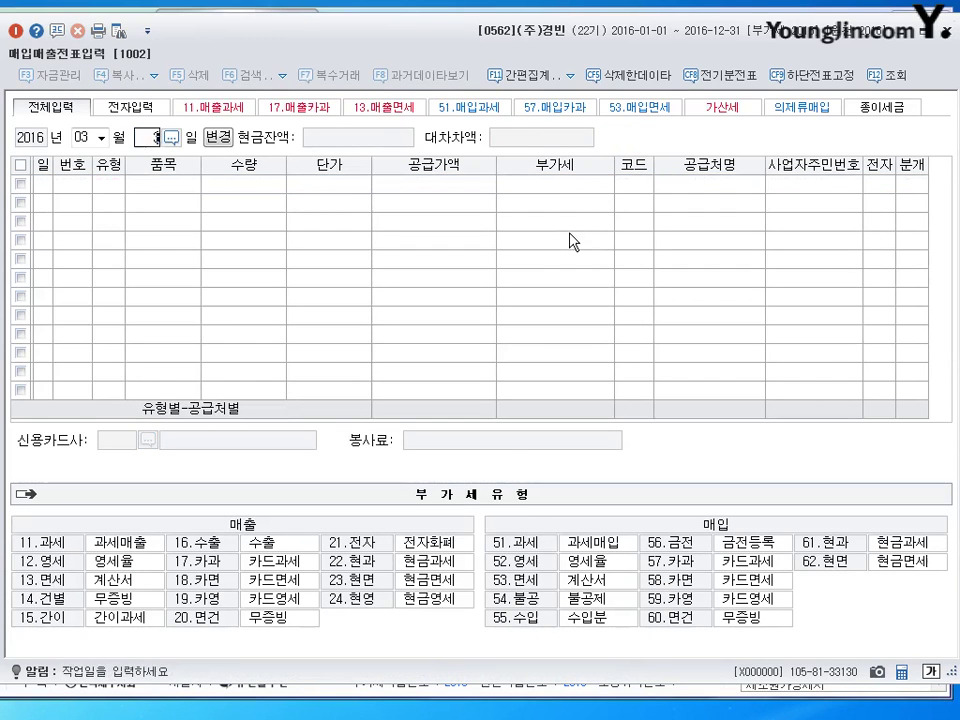
pyautogui.write('1')
pyautogui.press('Return')
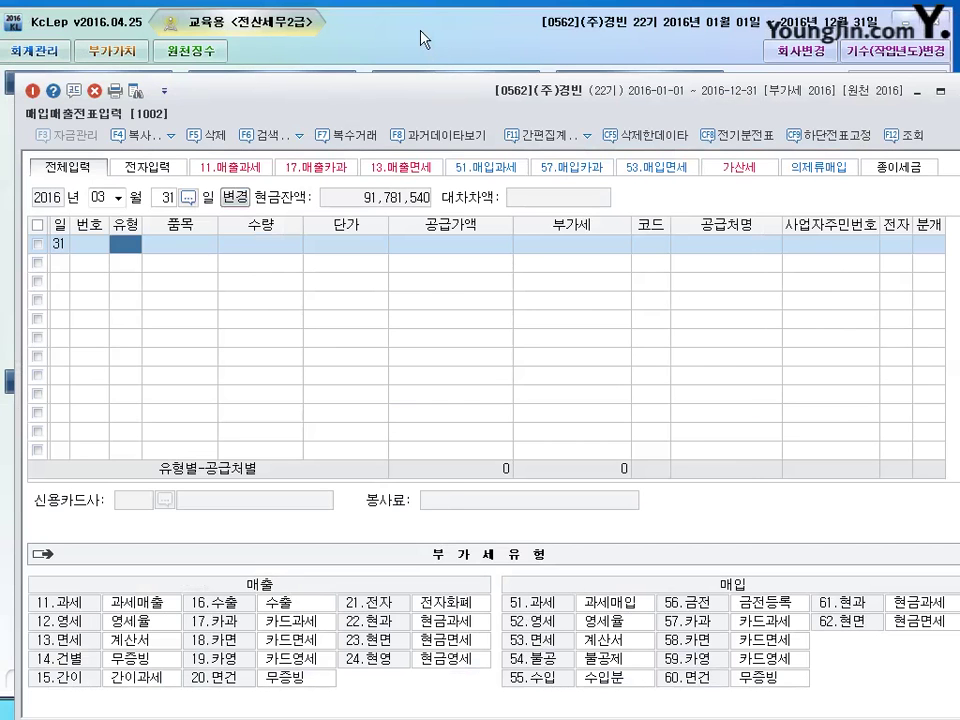
# Close voucher entry and open the 부가가치세신고서 for April–June 2016.
pyautogui.press('Escape')
pyautogui.click(130, 54)
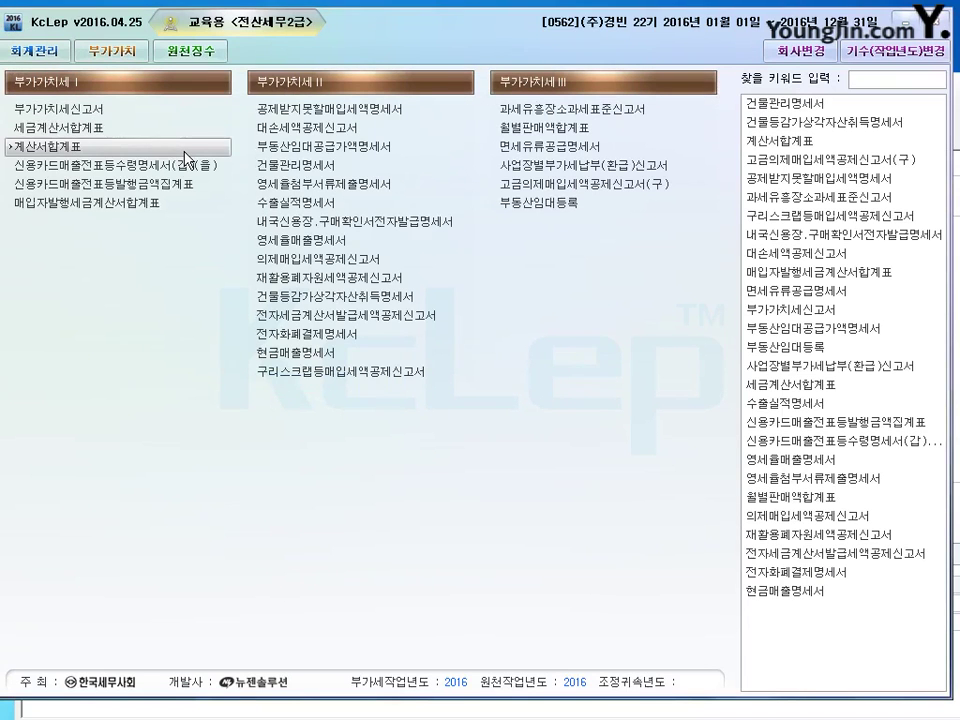
pyautogui.press('Return')
pyautogui.press('Return')
pyautogui.press('Return')
pyautogui.press('Return')
pyautogui.press('Return')
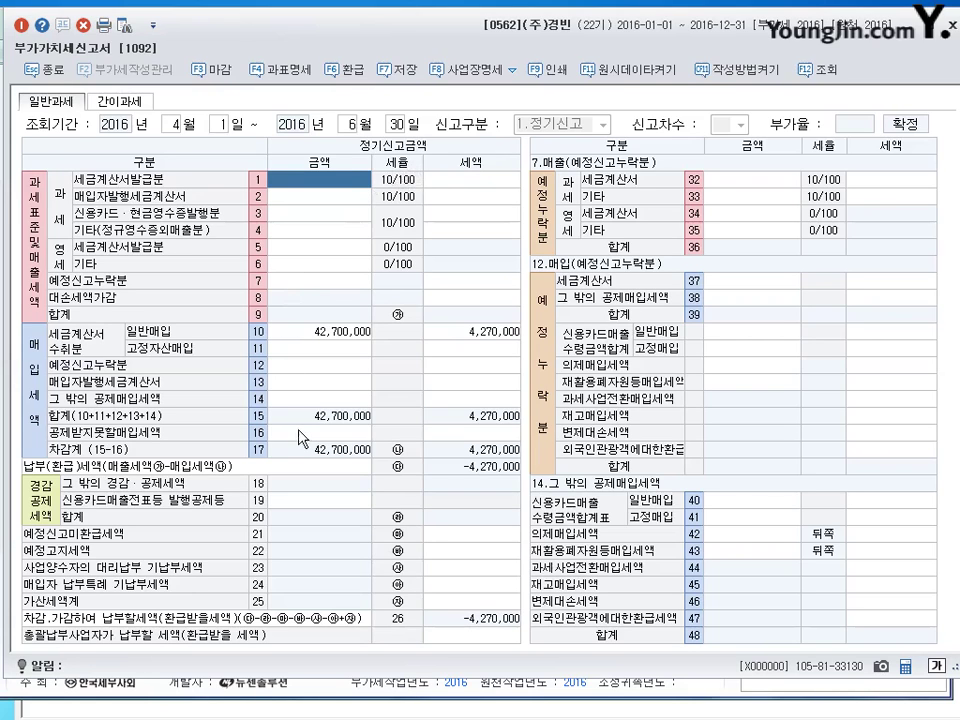
# Check the omitted-purchase line 12 and omitted tax invoice line 37, then close the VAT return.
pyautogui.click(305, 366)
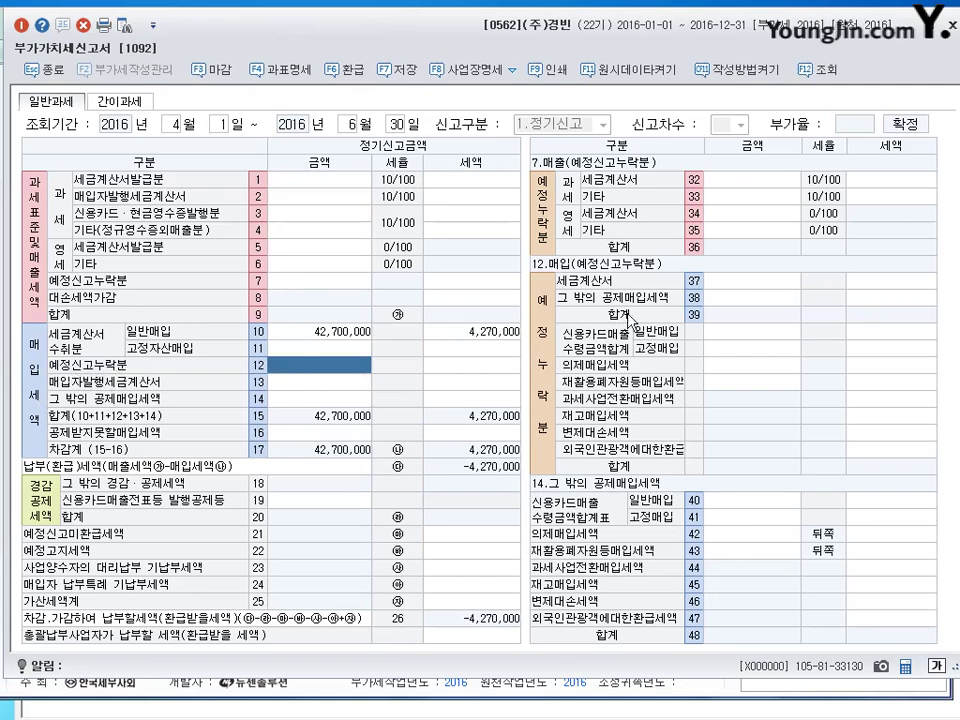
pyautogui.click(760, 288)
pyautogui.press('Return')
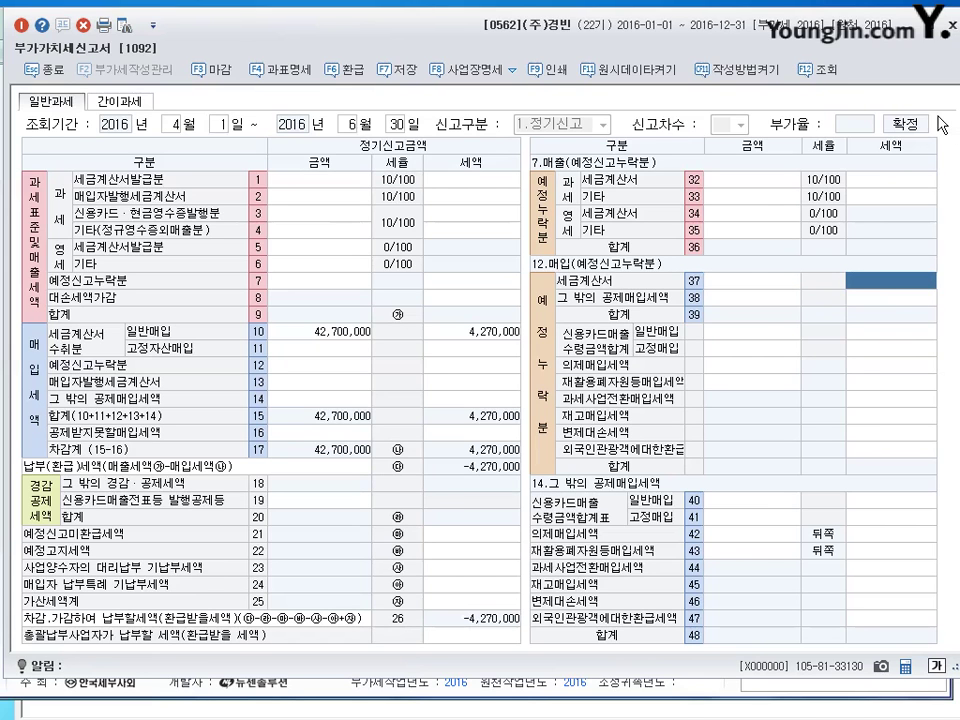
pyautogui.press('Escape')
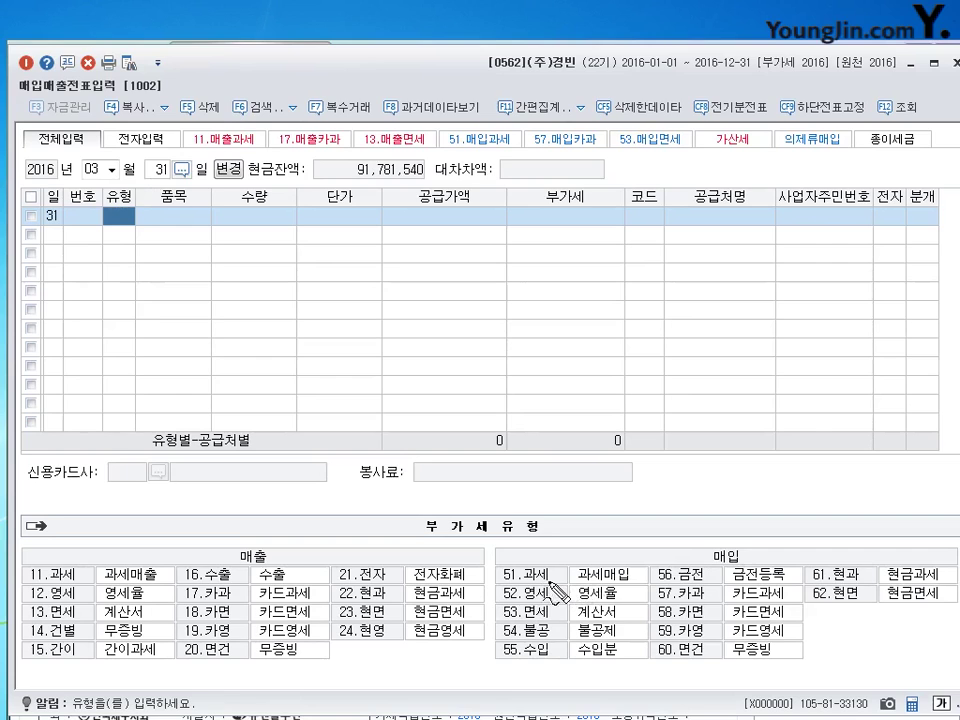
# Annotate the 매입 VAT type codes on screen before choosing type 51.
pyautogui.moveTo(540, 578)
pyautogui.mouseDown()
pyautogui.moveTo(516, 573)
pyautogui.moveTo(492, 592)
pyautogui.moveTo(492, 630)
pyautogui.moveTo(545, 625)
pyautogui.moveTo(568, 640)
pyautogui.mouseUp()
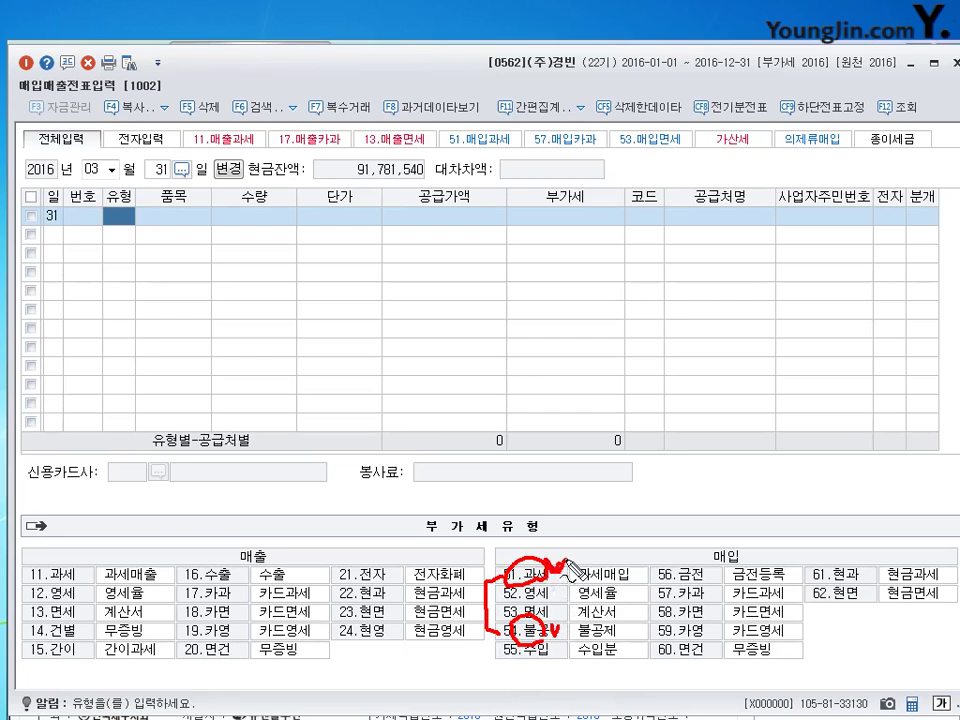
pyautogui.moveTo(545, 567); pyautogui.dragTo(564, 561)
pyautogui.moveTo(514, 667); pyautogui.dragTo(527, 661)
pyautogui.click(487, 628)
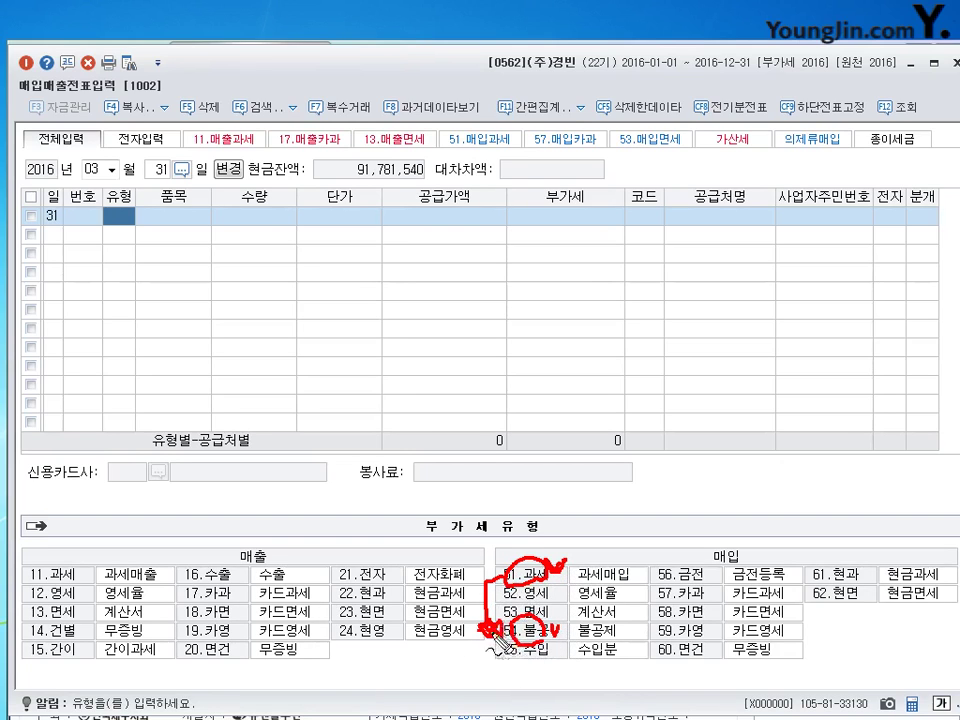
pyautogui.moveTo(486, 622); pyautogui.dragTo(500, 631)
pyautogui.press('Escape')
# Enter a type 51 과세 purchase of 원재료, supply amount 1,000,000, from supplier 00106 세진상사.
pyautogui.write('51')
pyautogui.press('Return')
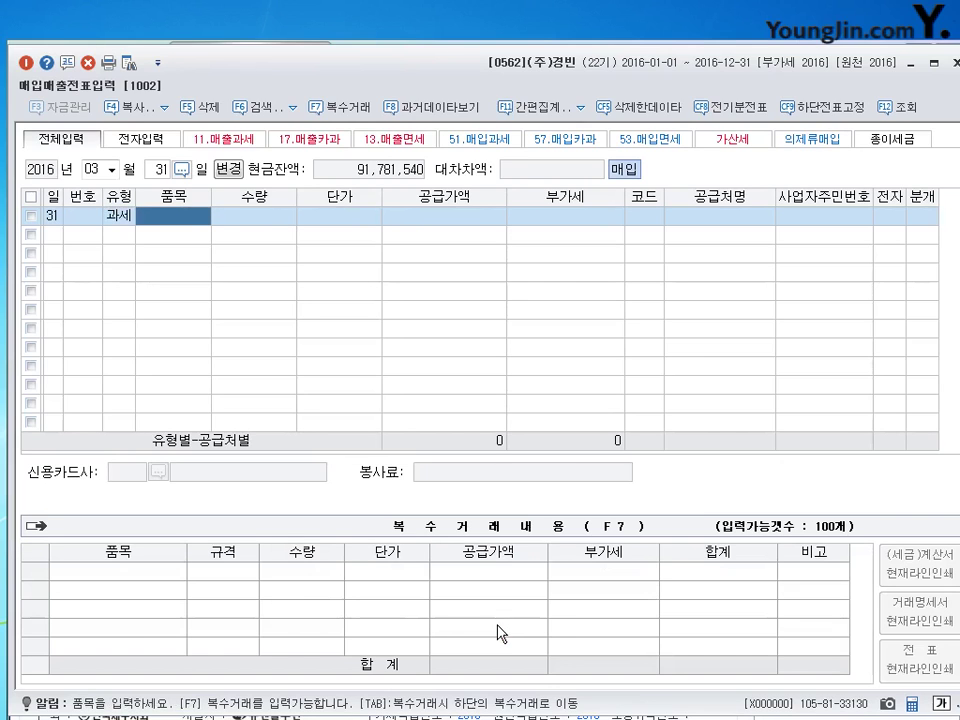
pyautogui.write('원재료')
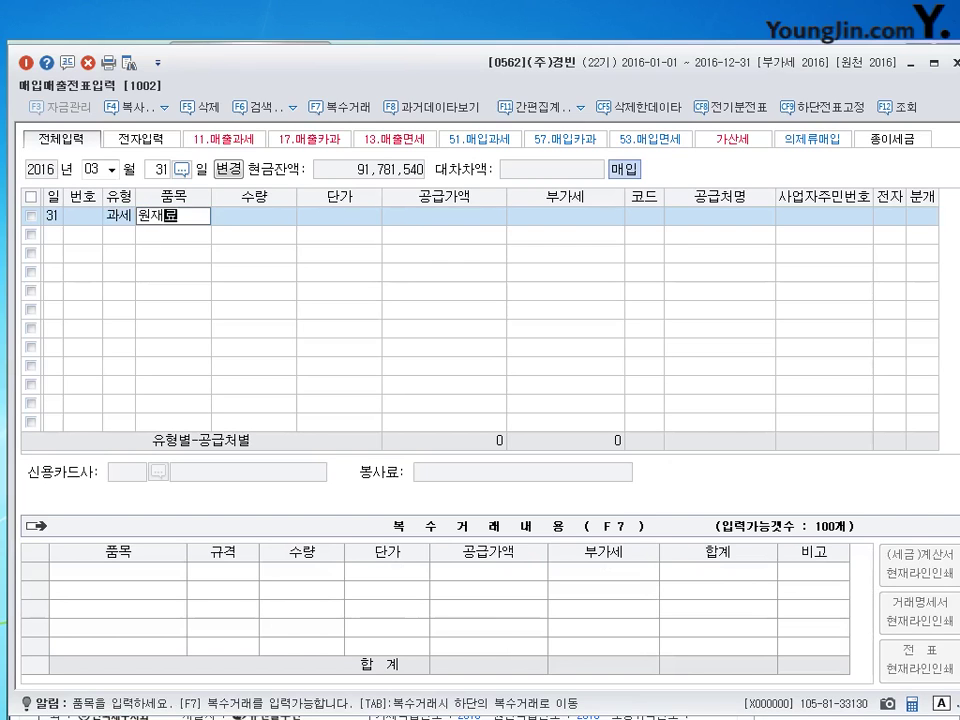
pyautogui.press('Return')
pyautogui.write('1,000,000')
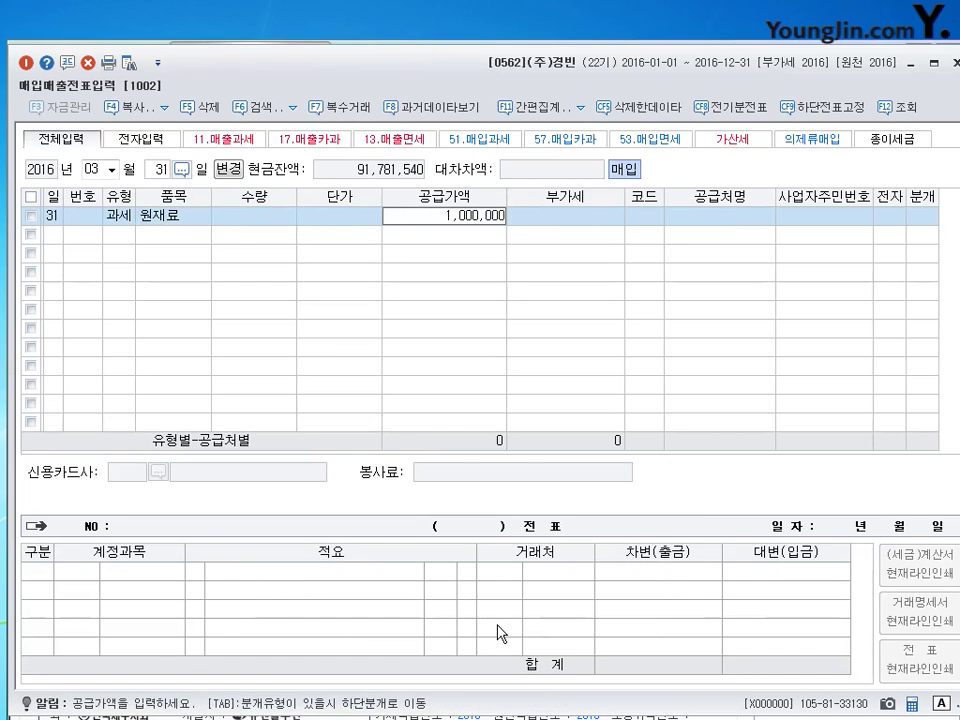
pyautogui.press('Return')
pyautogui.press('Return')
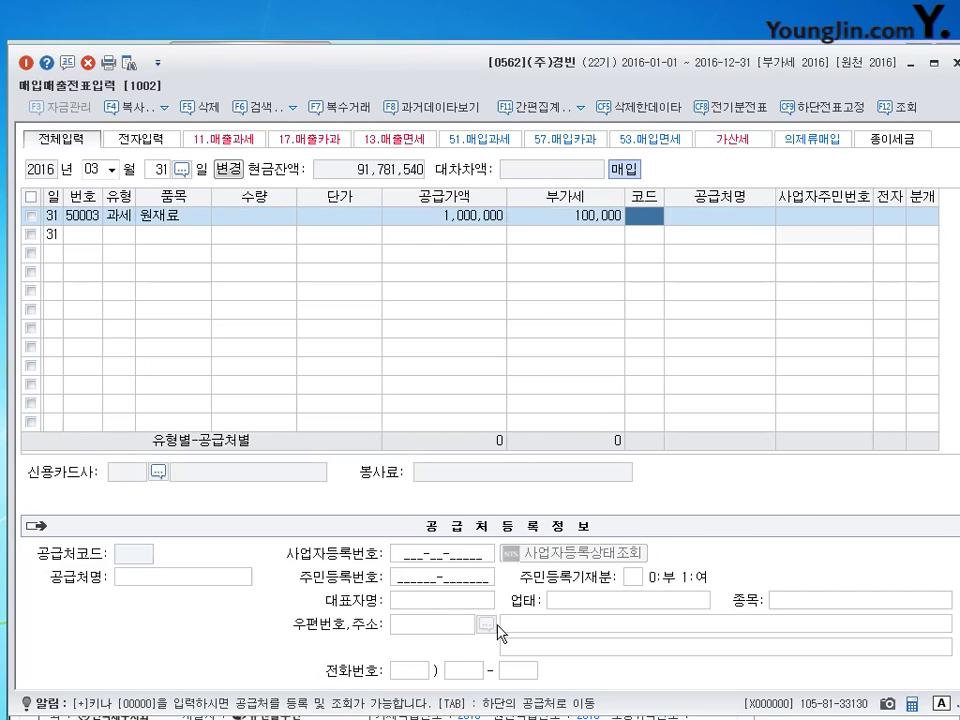
pyautogui.write('세진')
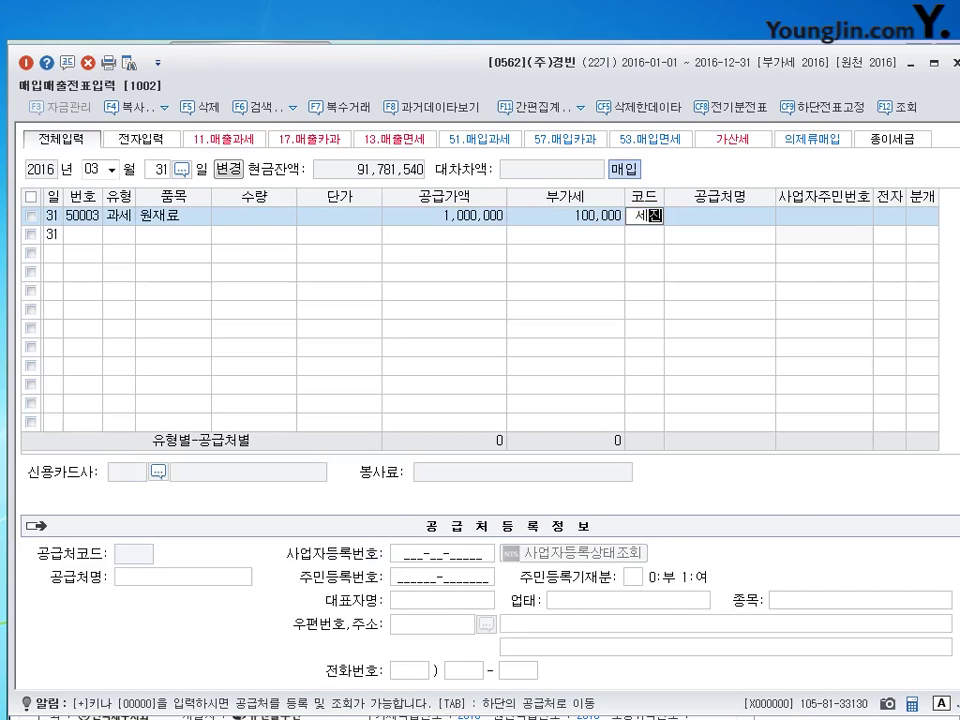
pyautogui.press('Return')
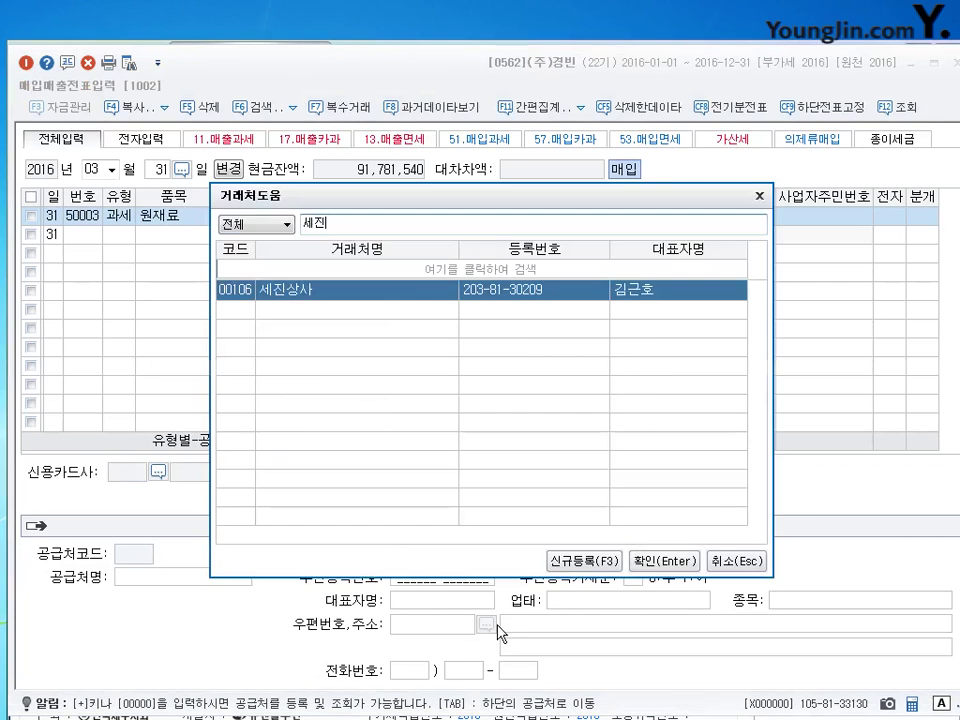
pyautogui.press('Return')
pyautogui.press('Return')
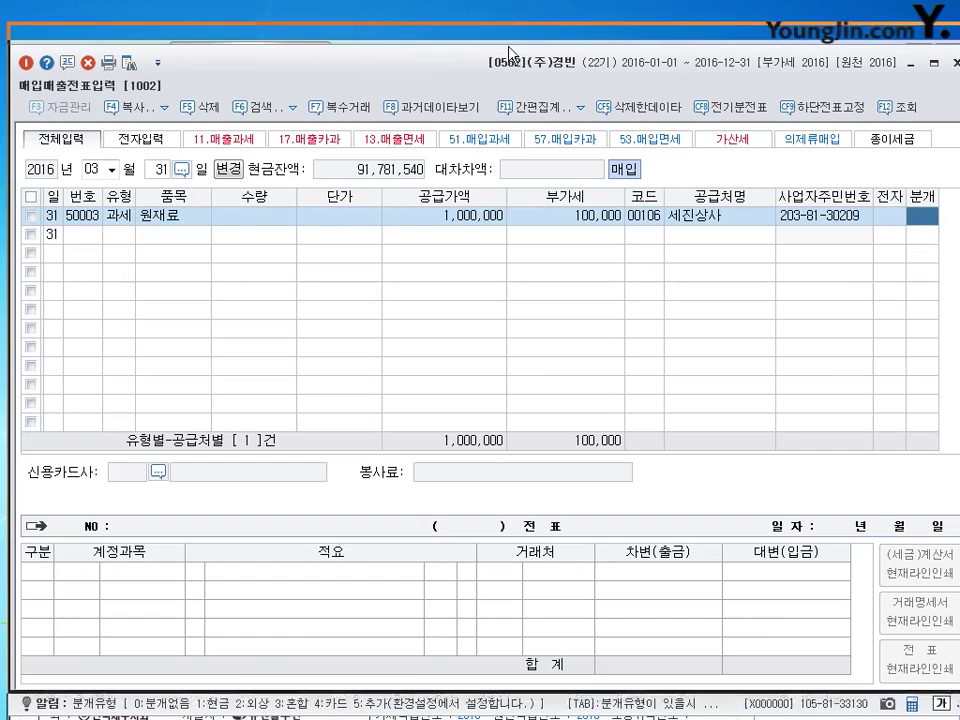
# Journalize the purchase as 외상 (2), then recheck the supply amount and VAT cells.
pyautogui.write('2')
pyautogui.press('Return')
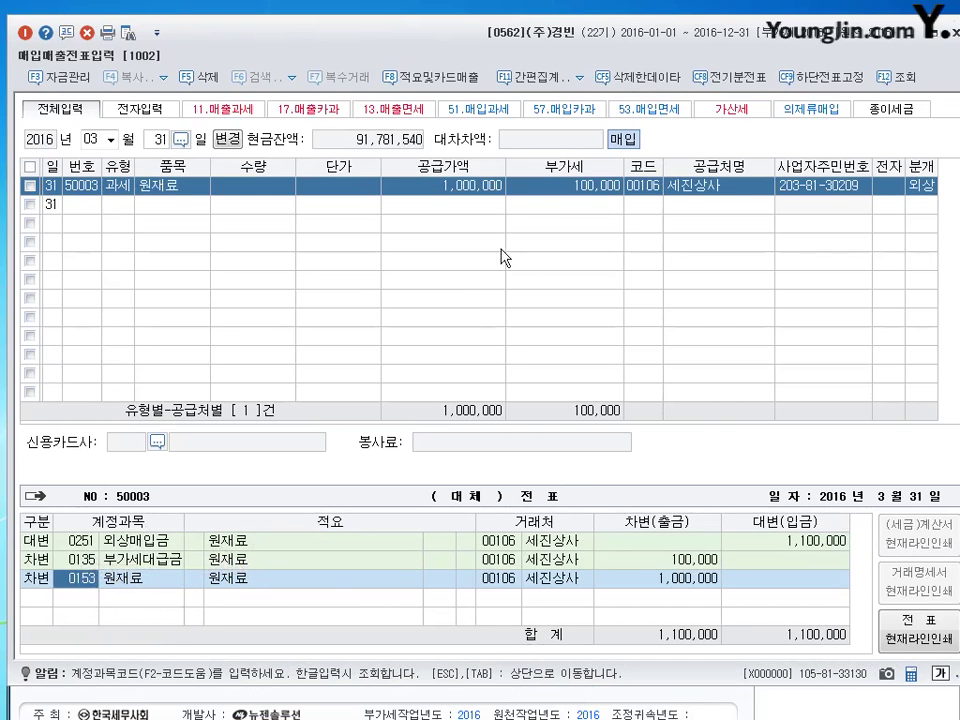
pyautogui.click(462, 186)
pyautogui.press('Return')
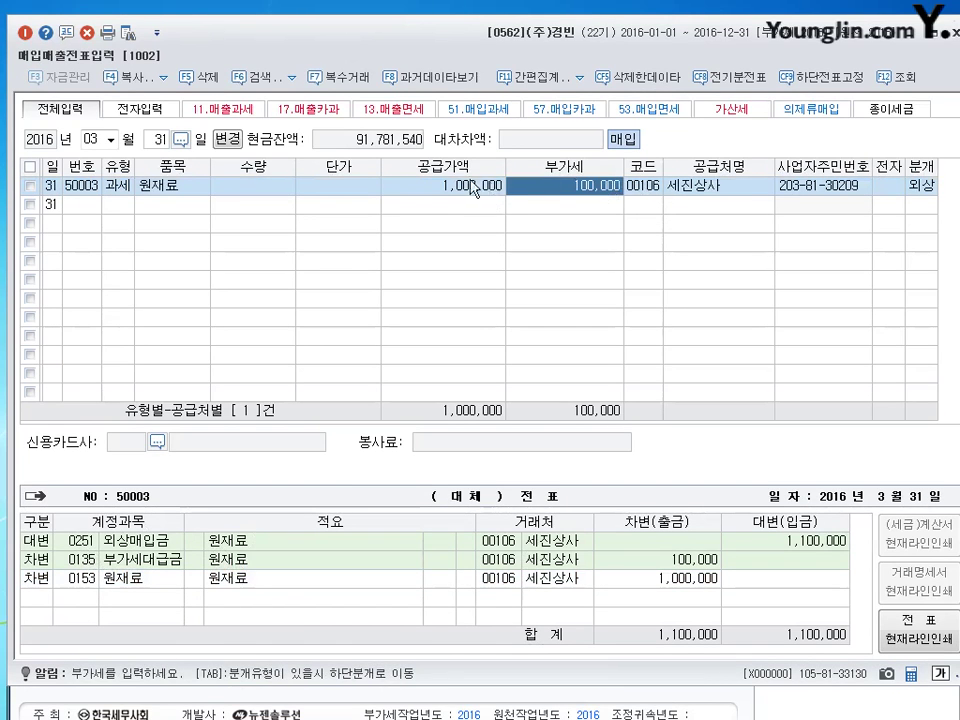
pyautogui.press('Left')
pyautogui.press('Return')
pyautogui.press('Left')
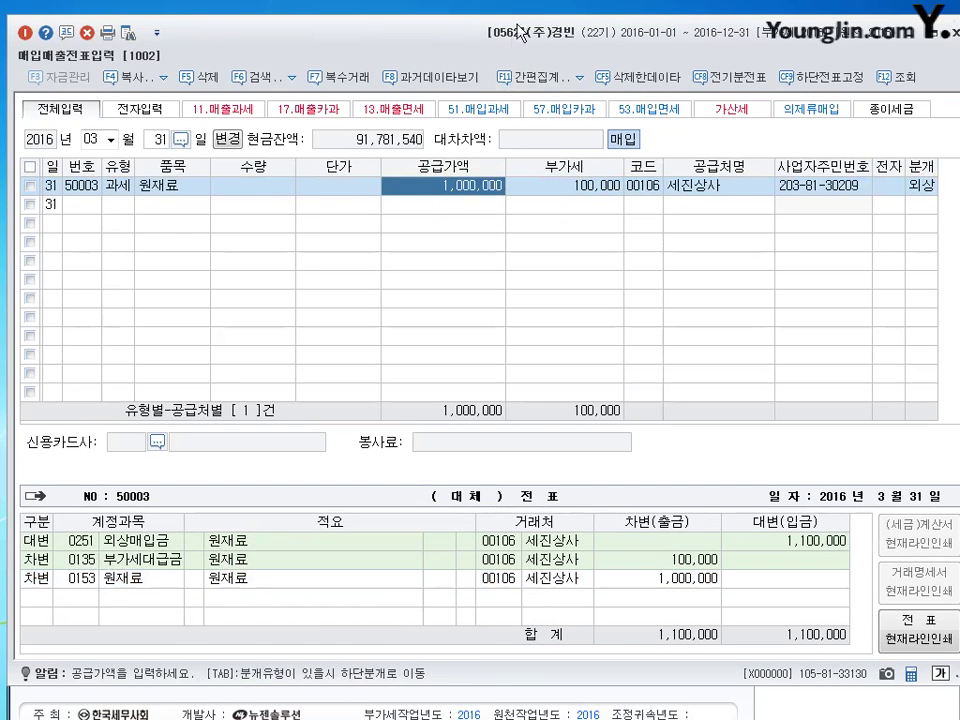
pyautogui.moveTo(509, 50); pyautogui.dragTo(503, 52)
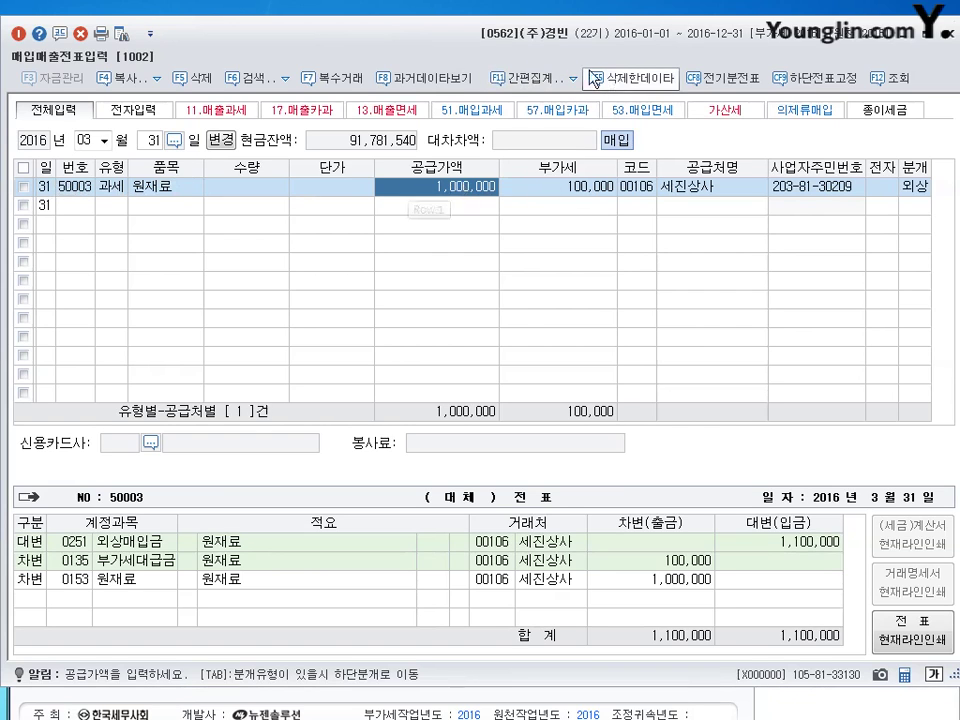
# Mark the Mar 31 purchase as a 예정 누락분 for the final return starting April 2016.
pyautogui.click(540, 78)
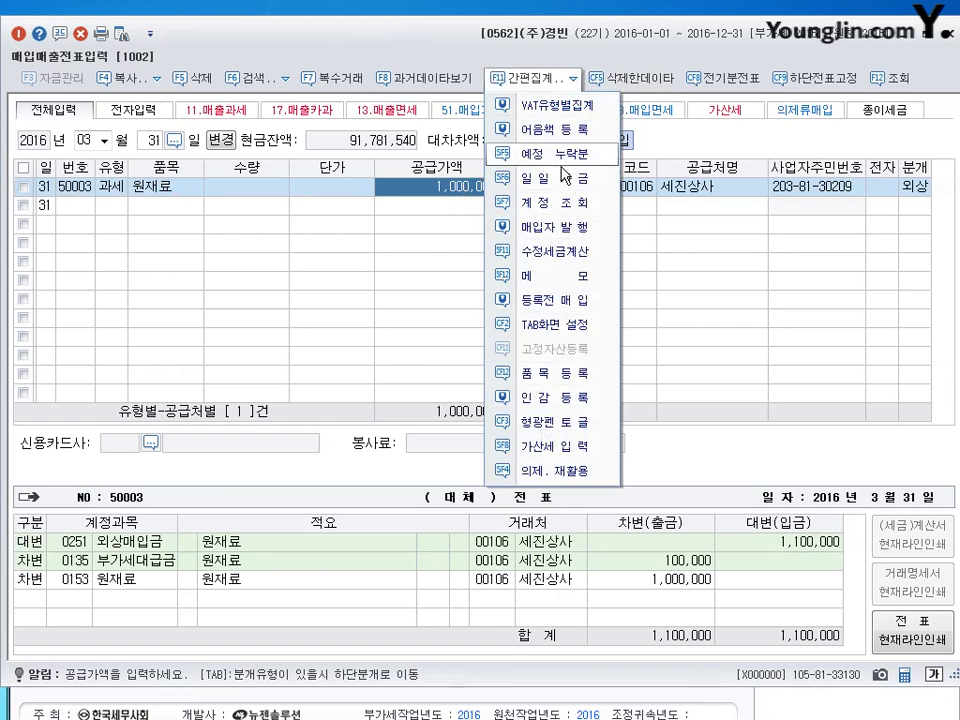
pyautogui.click(543, 203)
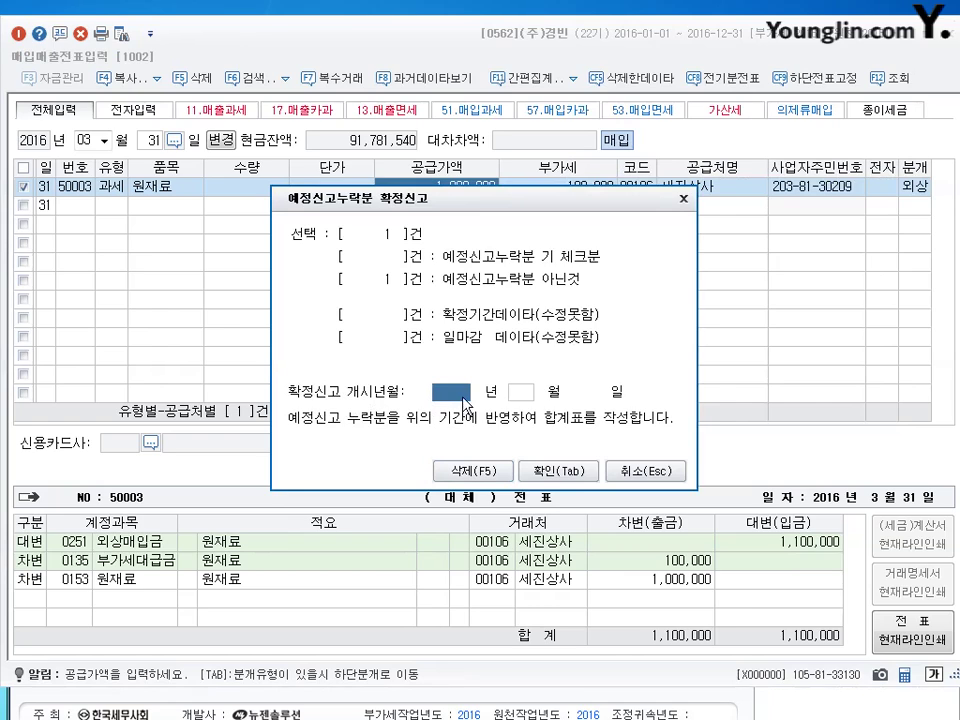
pyautogui.write('20')
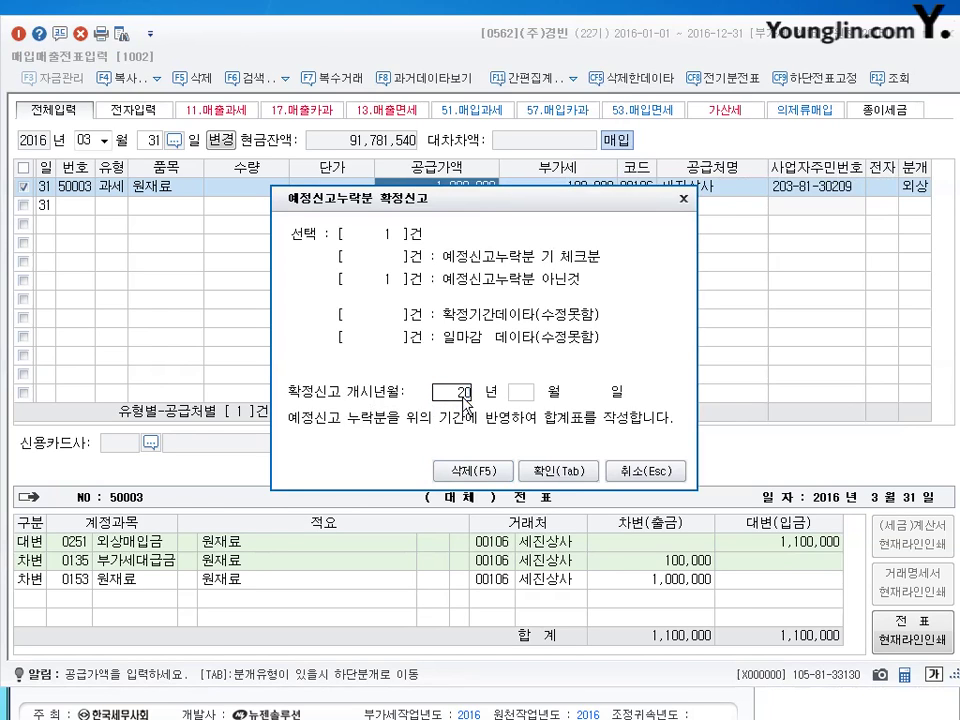
pyautogui.write('164')
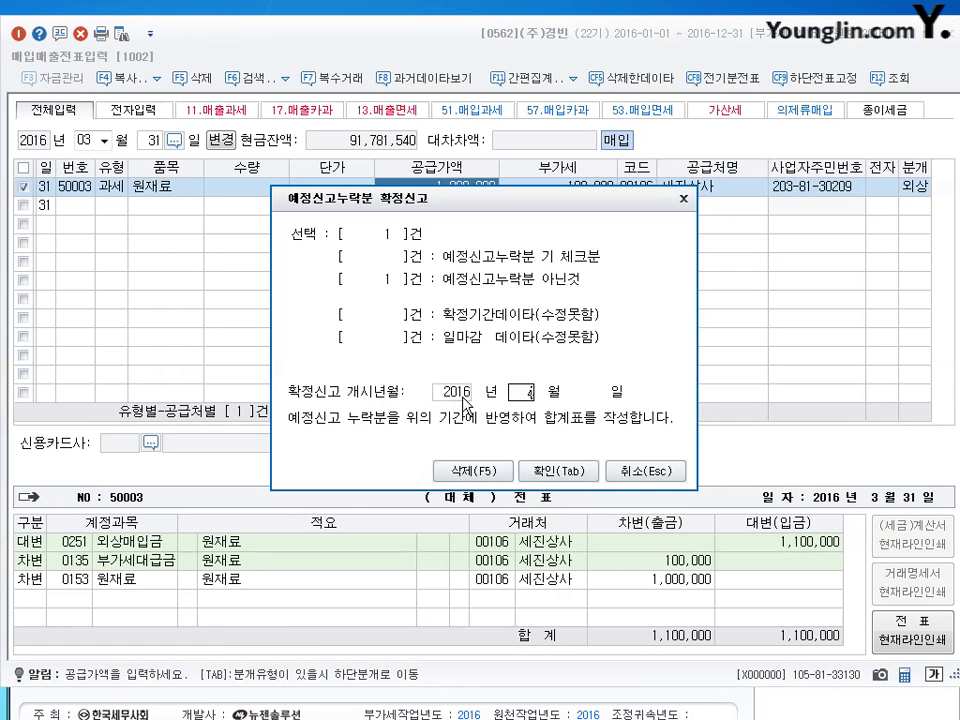
pyautogui.click(465, 402)
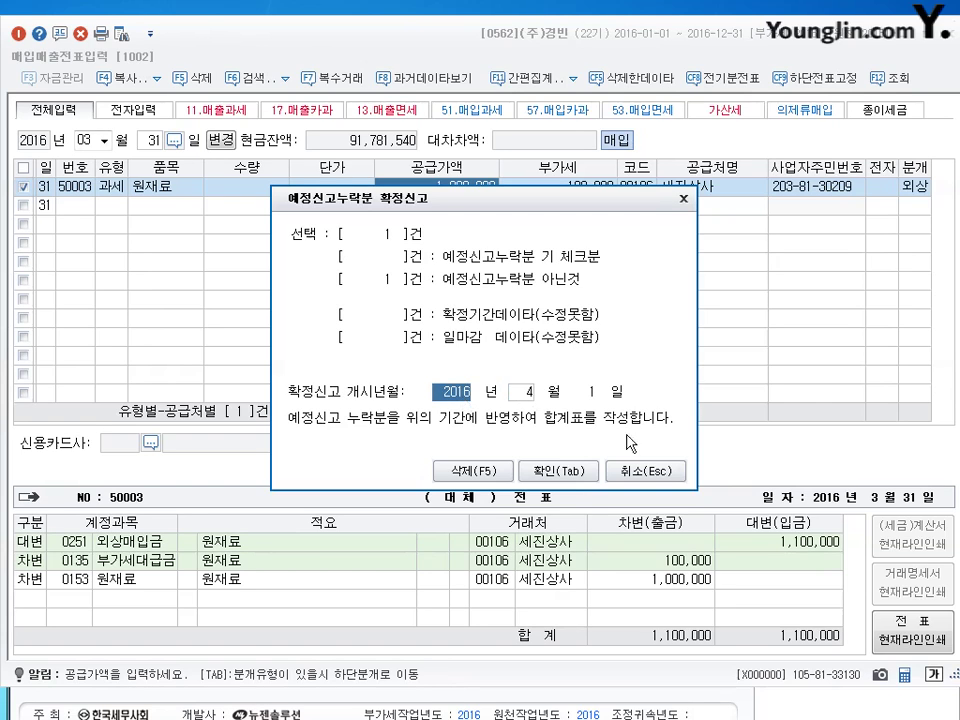
pyautogui.click(557, 481)
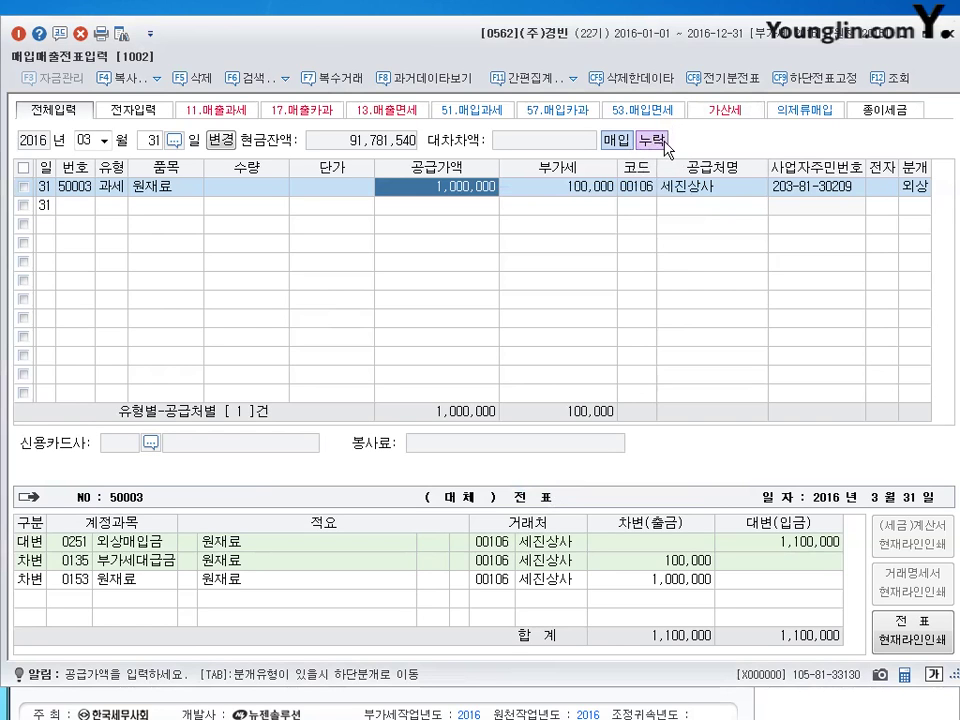
pyautogui.click(447, 193)
pyautogui.press('Escape')
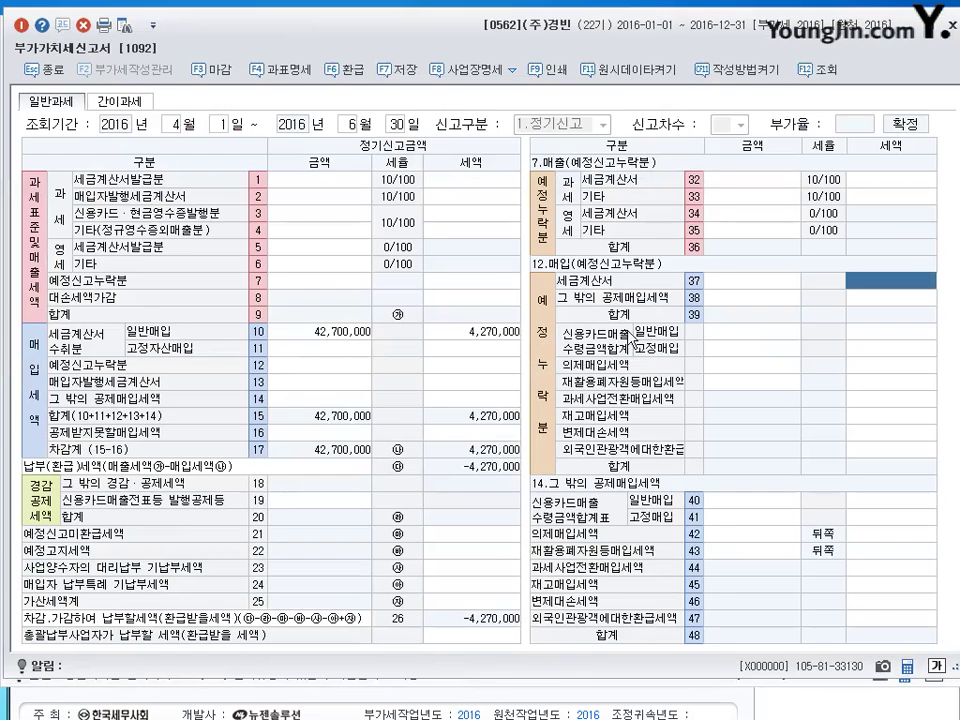
# Load the Apr–Jun return, check rows 12 and 37 for the omitted purchase, and close without saving.
pyautogui.click(808, 72)
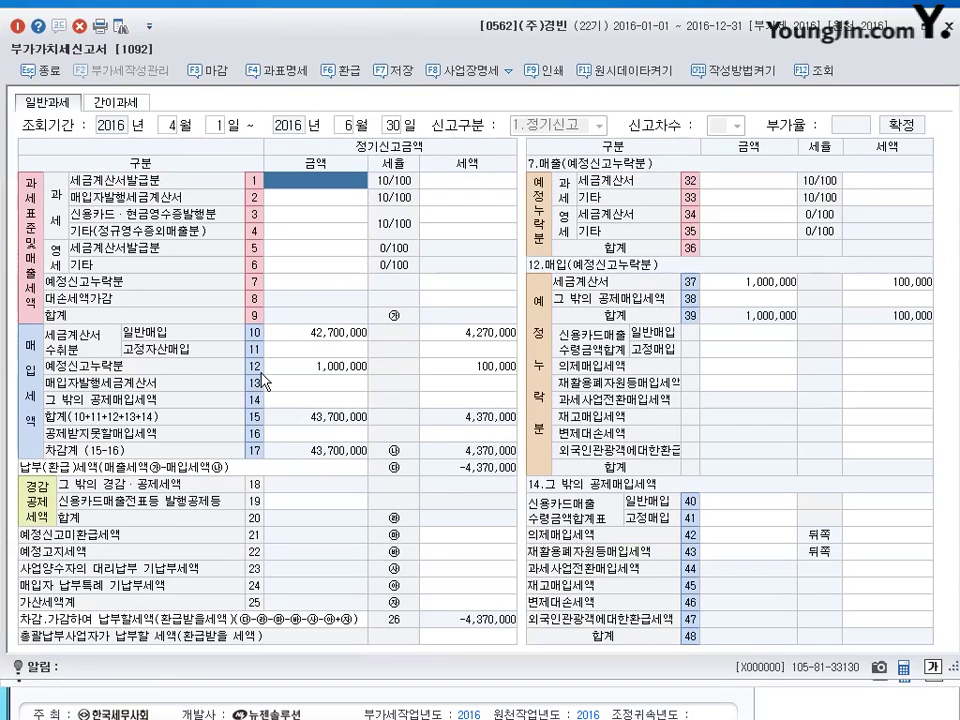
pyautogui.click(316, 367)
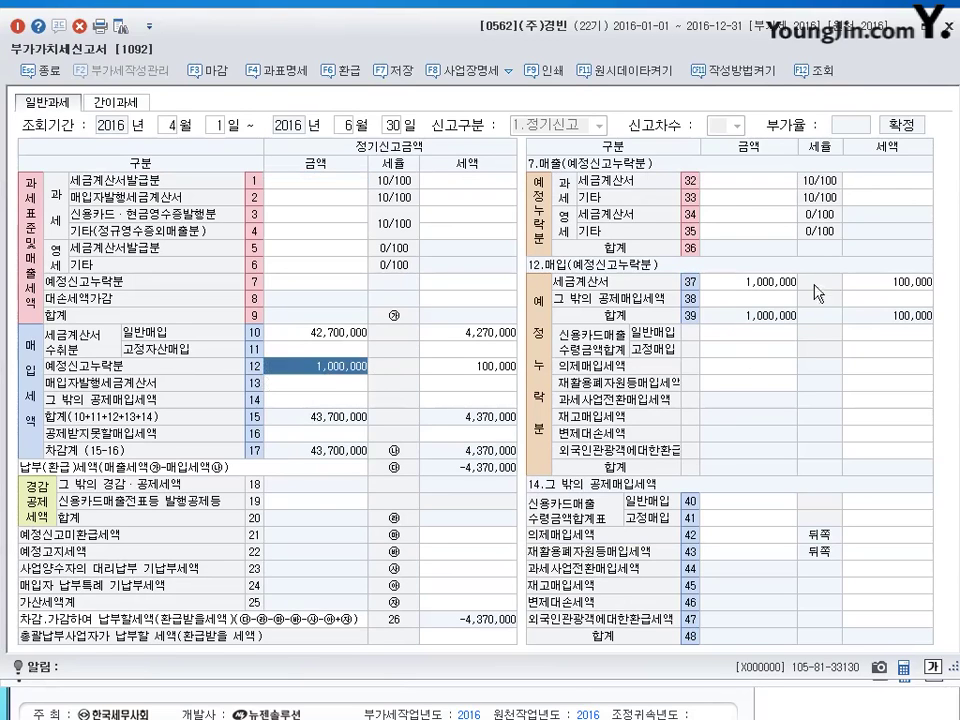
pyautogui.click(760, 282)
pyautogui.click(872, 281)
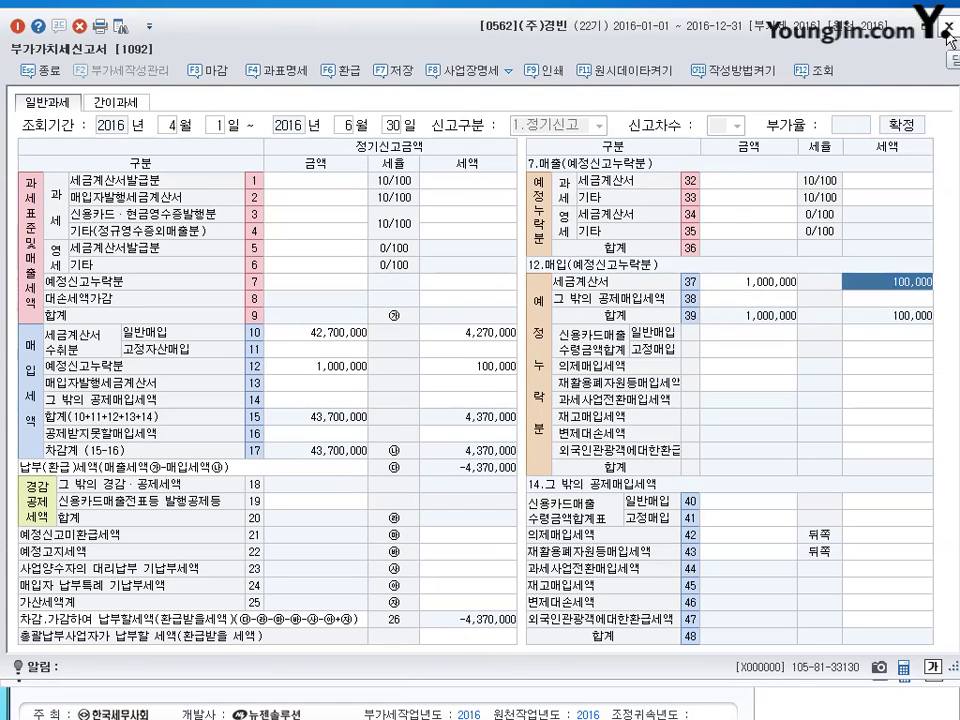
pyautogui.click(948, 30)
pyautogui.click(512, 381)
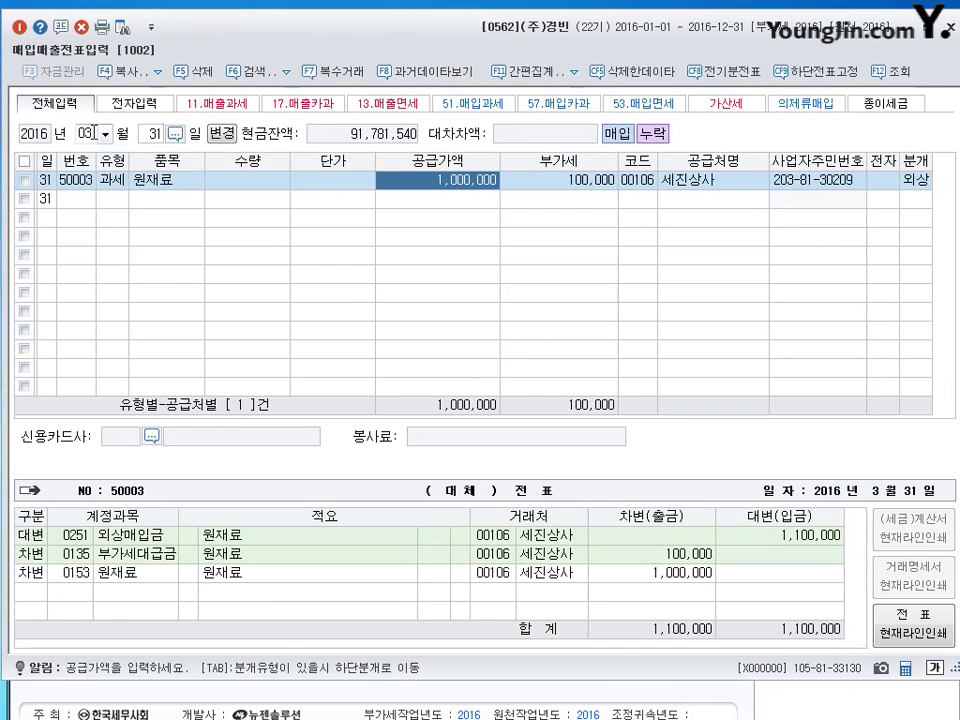
# Start a July 5 voucher with type 11 과세 sale and item 제품.
pyautogui.click(205, 134)
pyautogui.write('07')
pyautogui.press('Return')
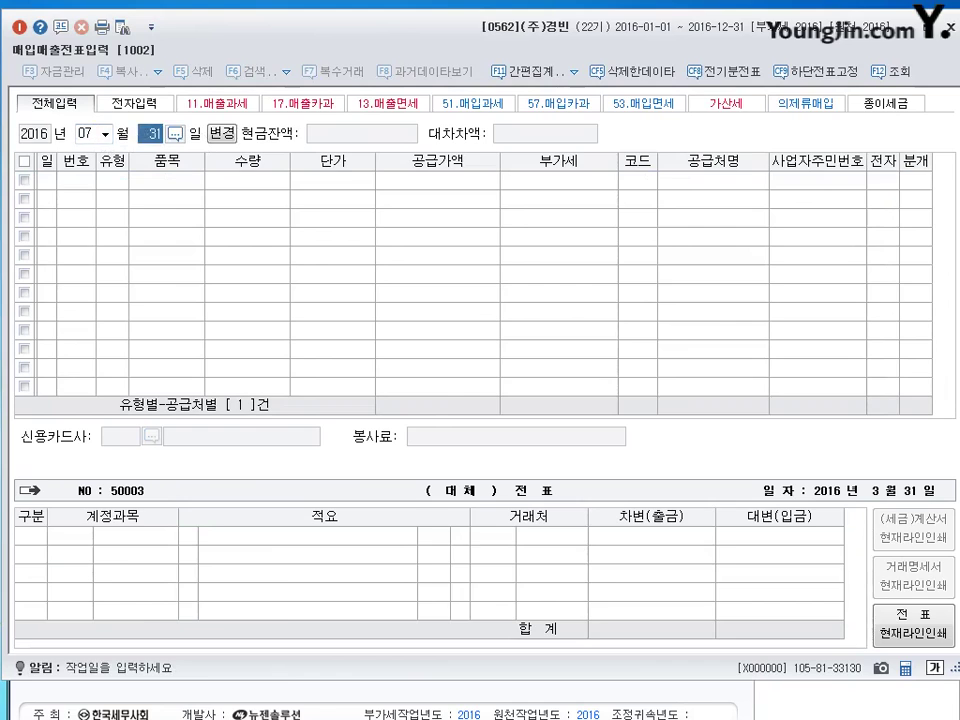
pyautogui.write('5')
pyautogui.press('Return')
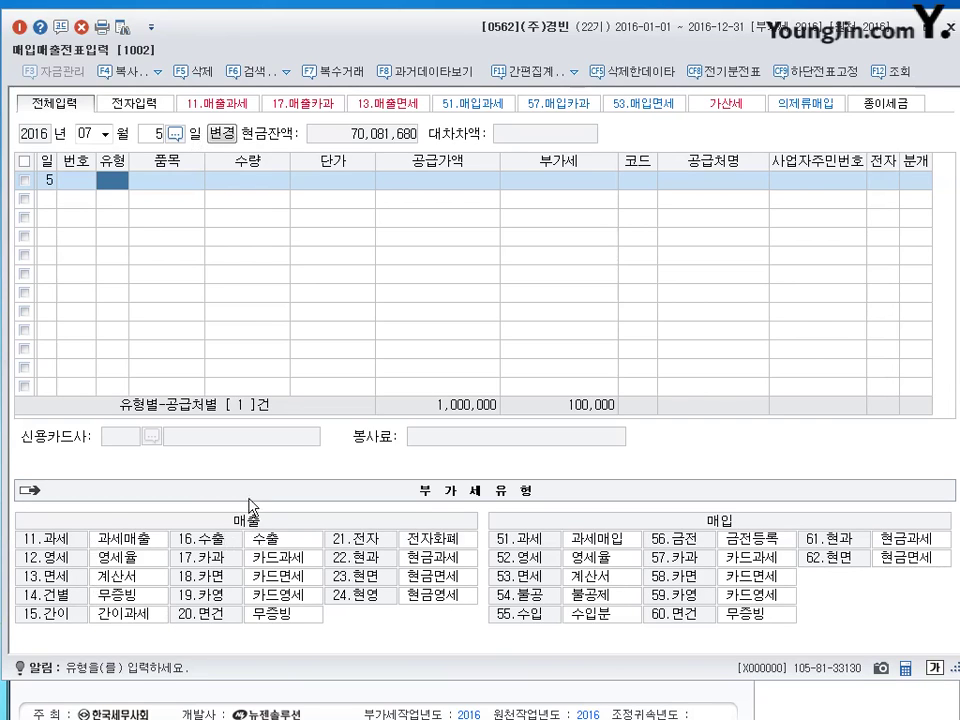
pyautogui.write('11')
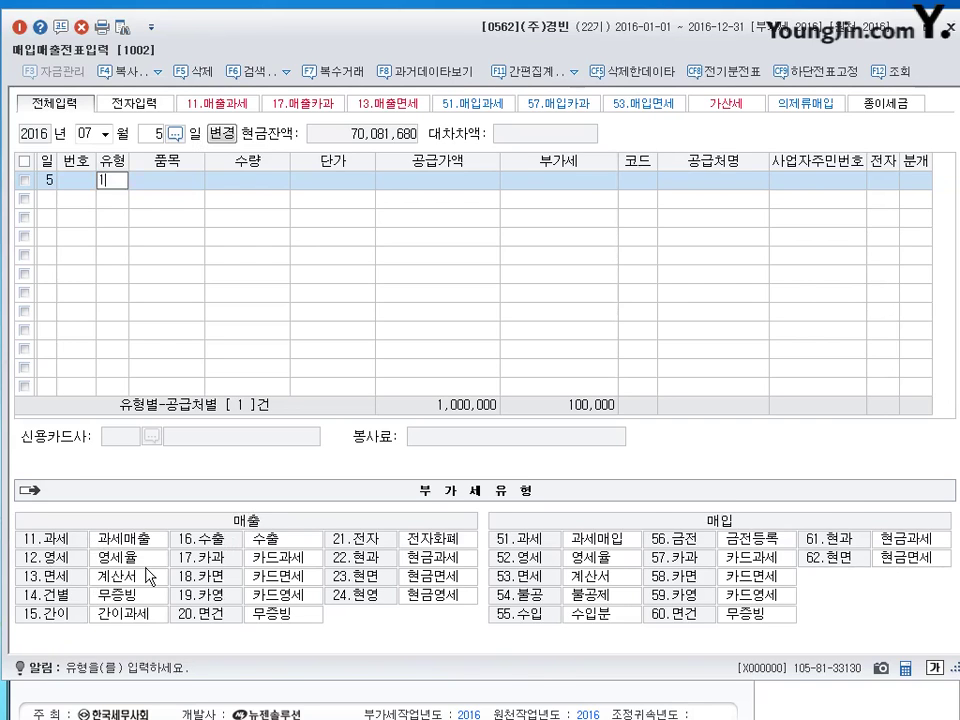
pyautogui.press('Return')
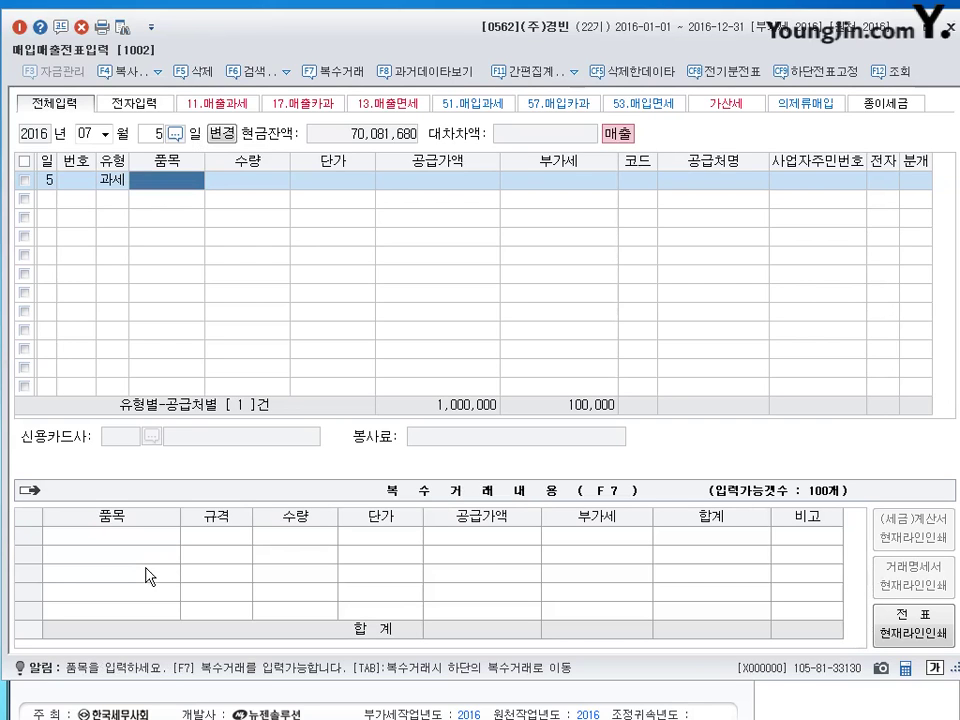
pyautogui.write('제')
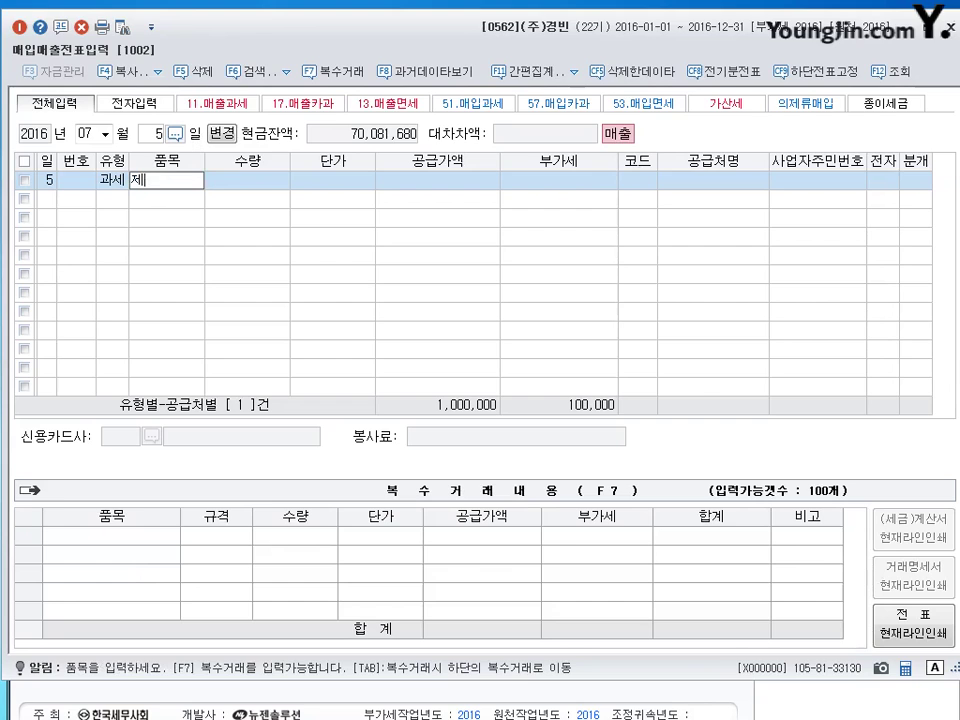
pyautogui.write('품')
pyautogui.press('Return')
pyautogui.press('Return')
pyautogui.press('Return')
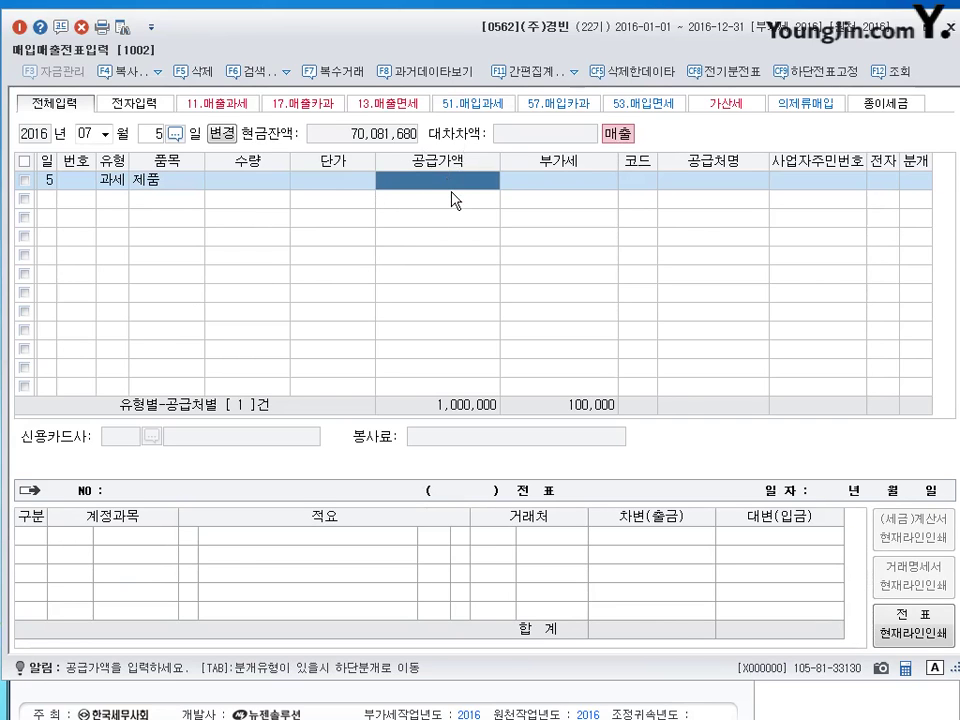
# Enter supply amount 3,000,000 with 300,000 VAT for customer (주)서울상사.
pyautogui.write('3000000')
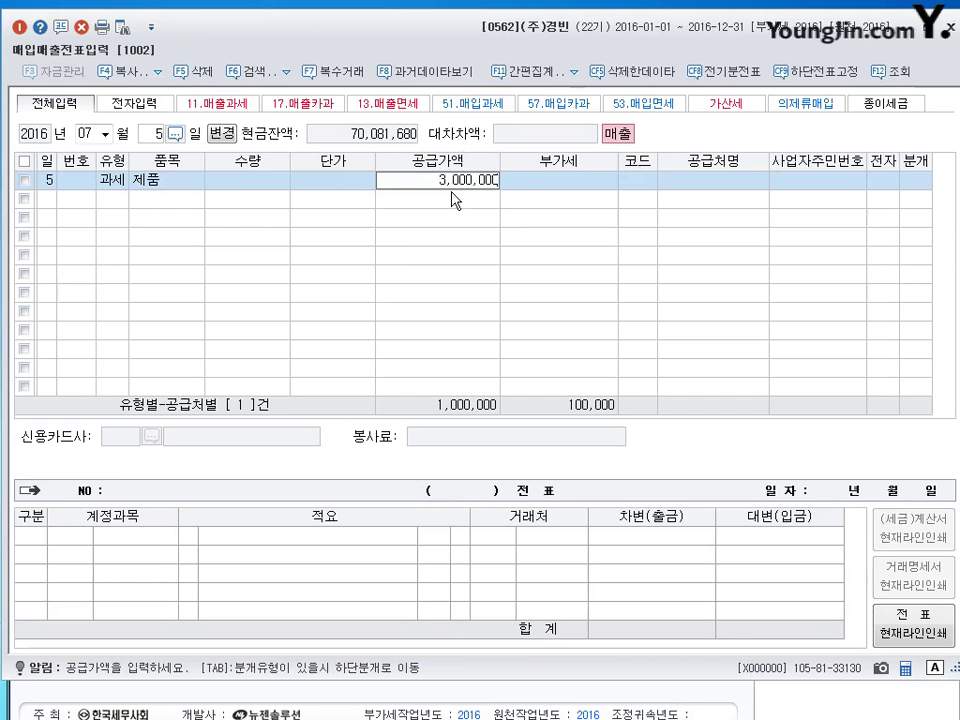
pyautogui.press('Return')
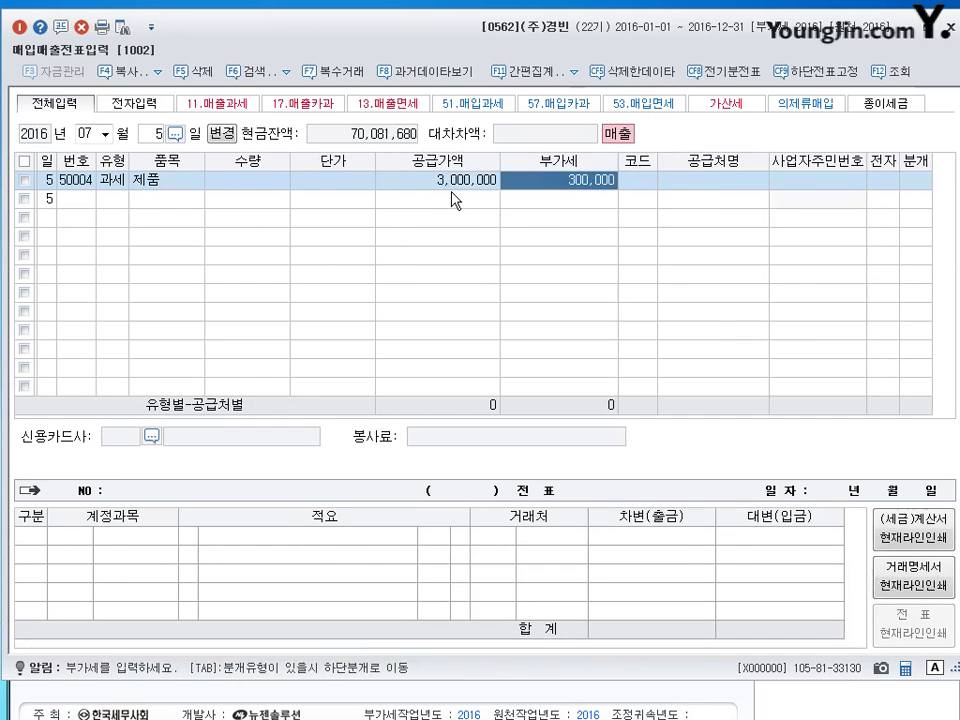
pyautogui.press('Return')
pyautogui.write('서울')
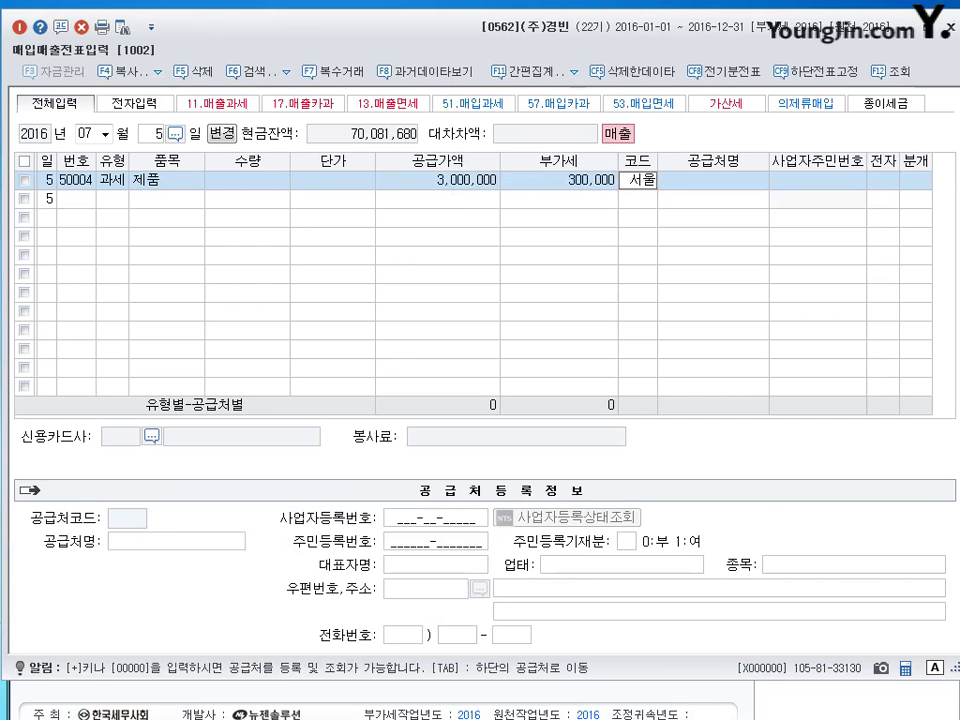
pyautogui.press('Return')
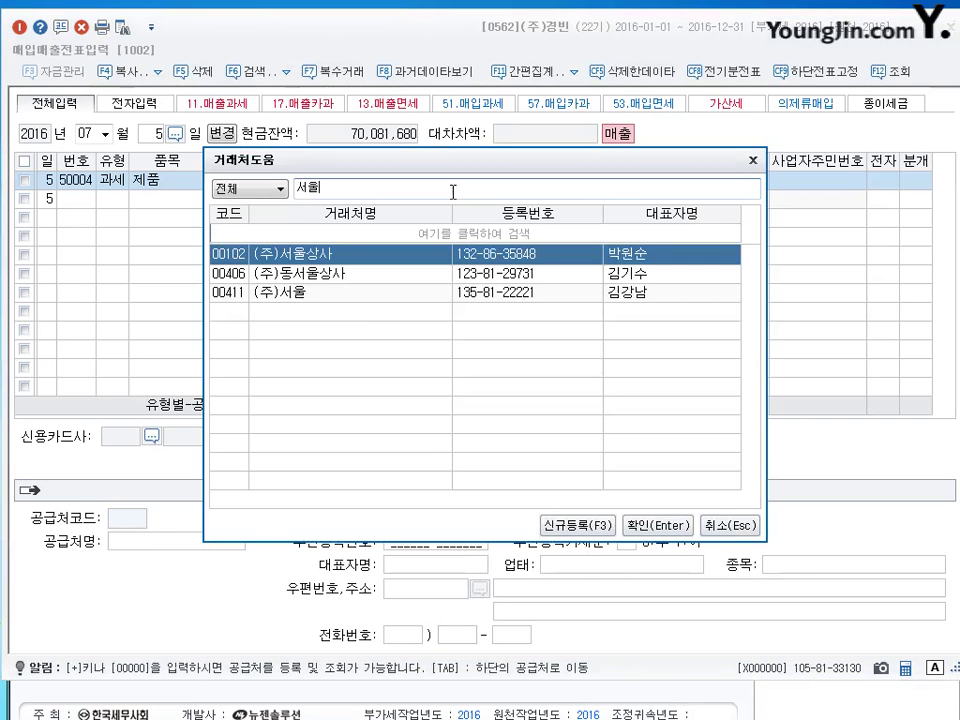
pyautogui.press('Return')
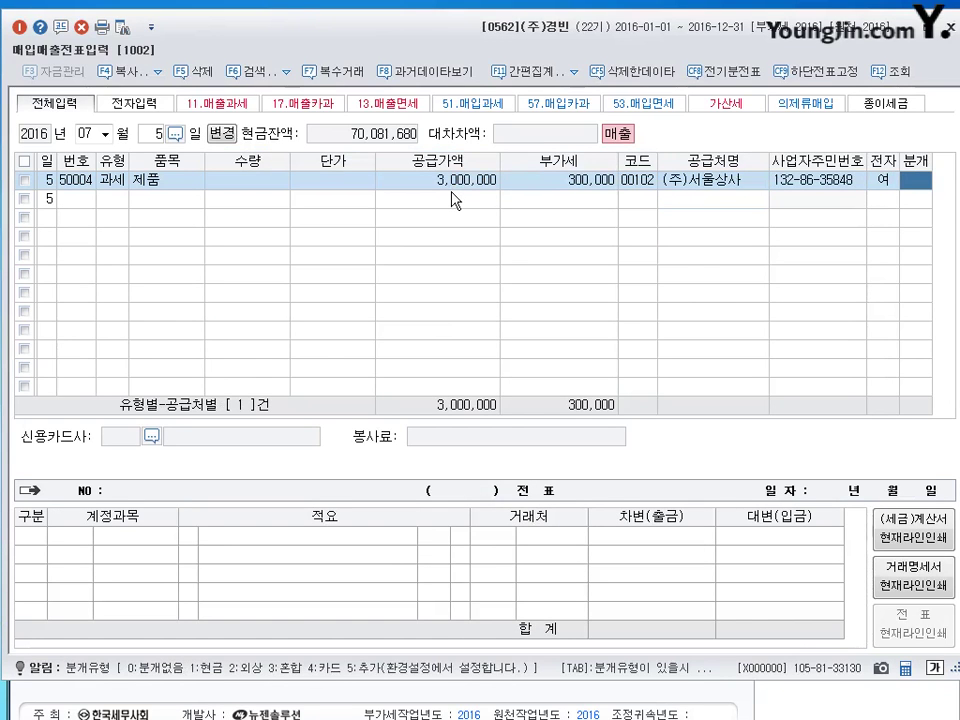
# Journalize as 혼합 with a 3,300,000 debit to 단기차입금 (260) and save the voucher.
pyautogui.write('3')
pyautogui.press('Return')
pyautogui.press('Return')
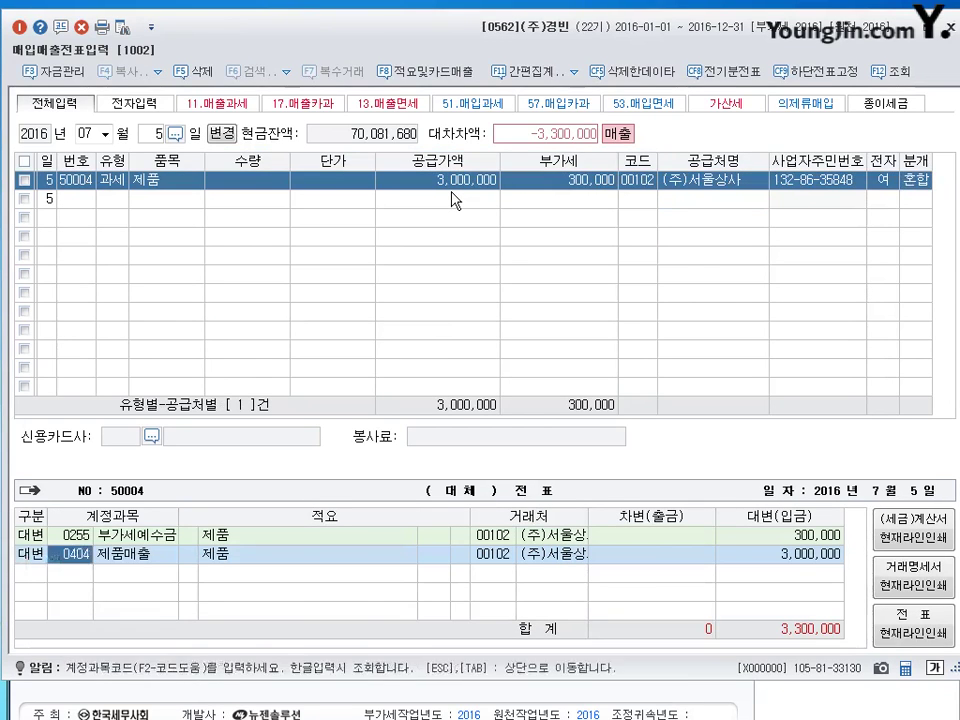
pyautogui.press('Return')
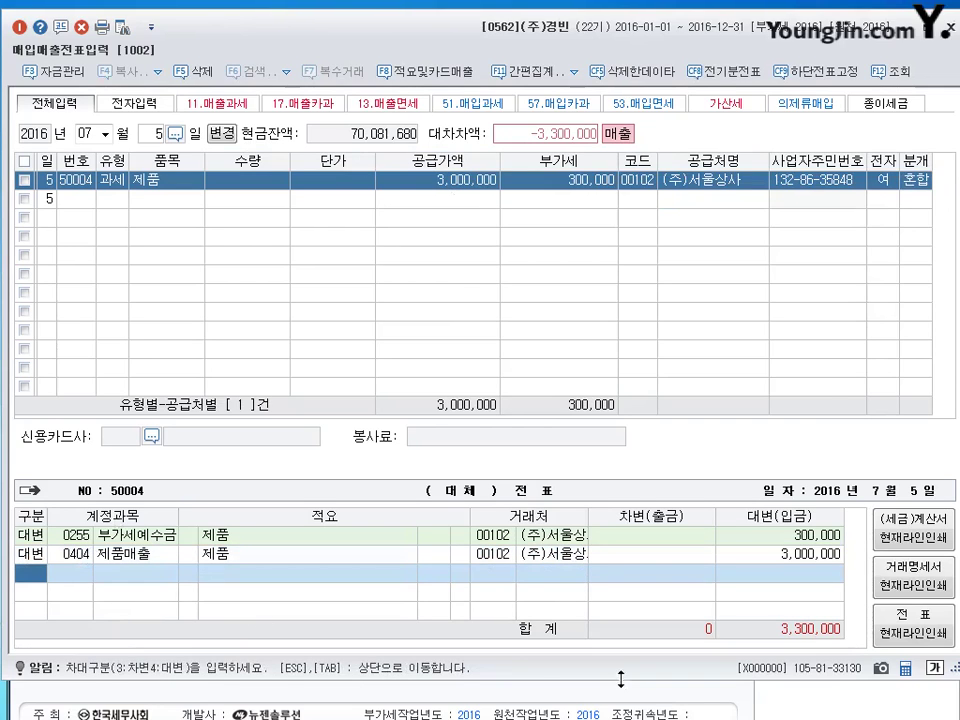
pyautogui.write('3')
pyautogui.press('Return')
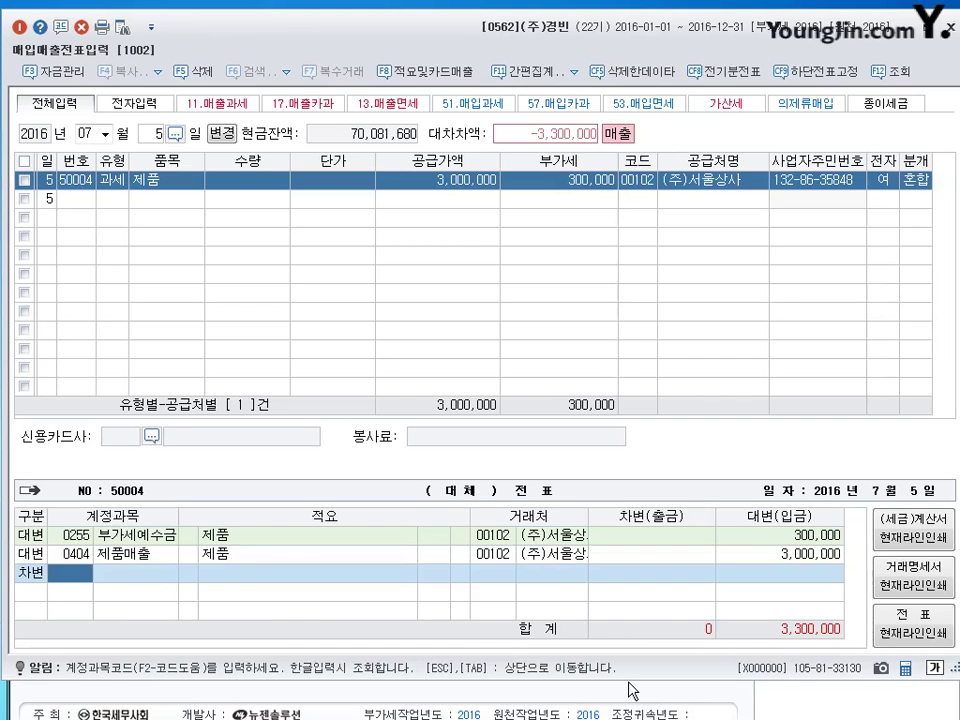
pyautogui.write('260')
pyautogui.press('Return')
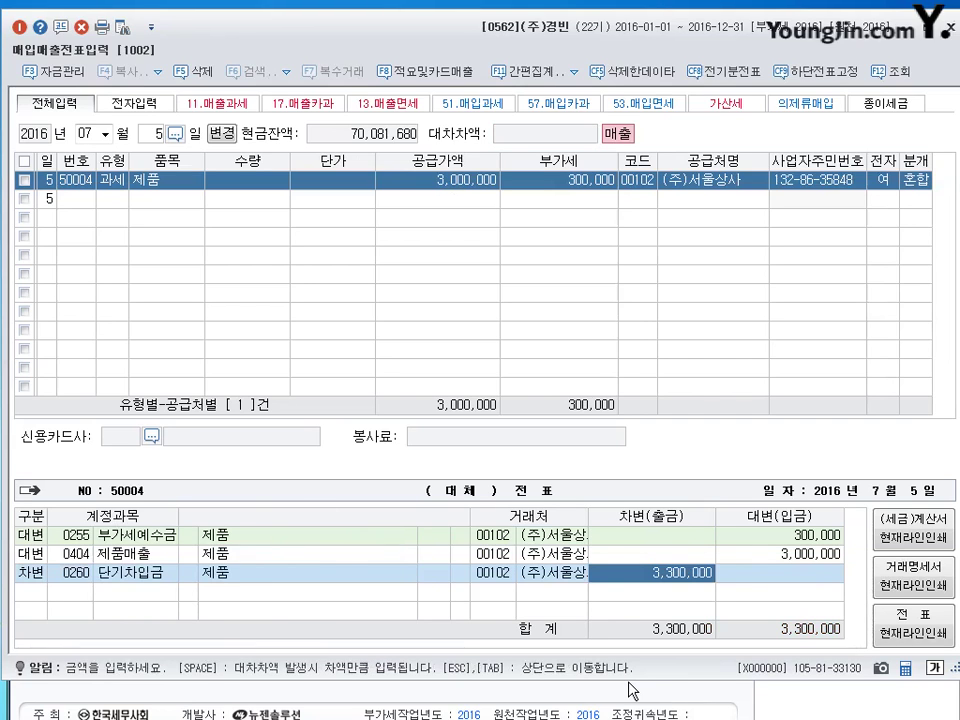
pyautogui.press('Return')
pyautogui.press('Escape')
pyautogui.hotkey('shift', 'Tab')
# Start an October 4 type 57 카과 card purchase with item 휘발유.
pyautogui.write('10')
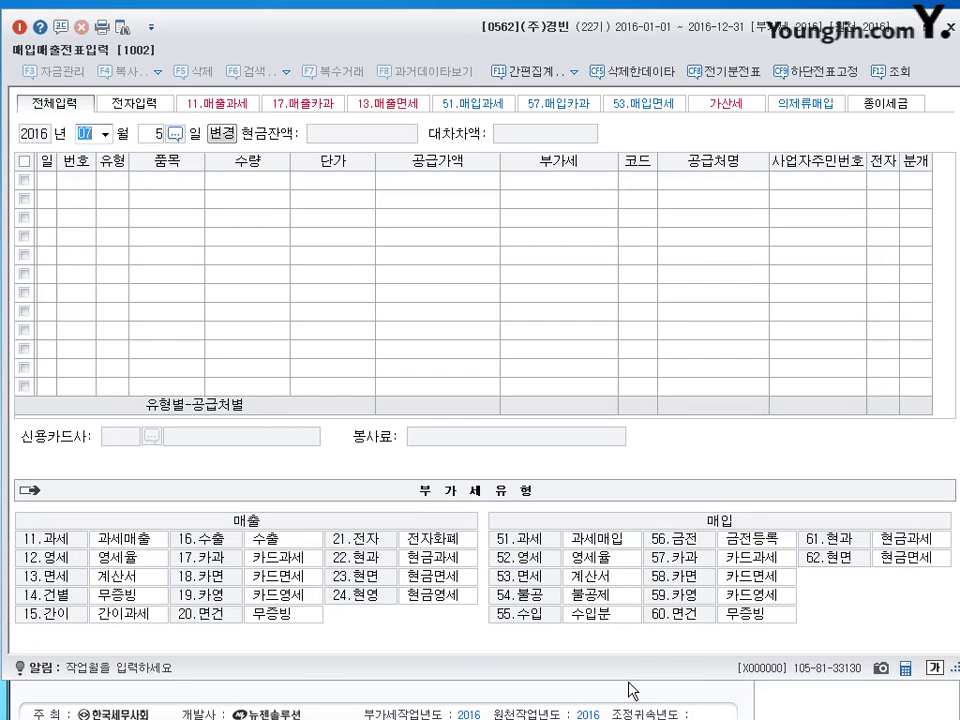
pyautogui.press('Return')
pyautogui.write('4')
pyautogui.press('Return')
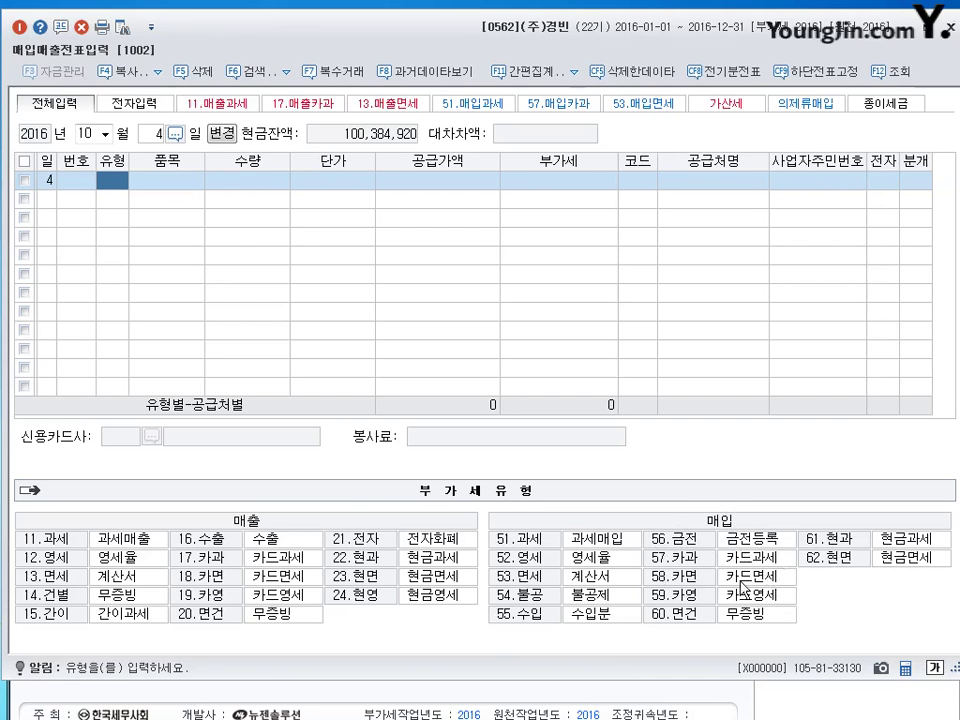
pyautogui.write('57')
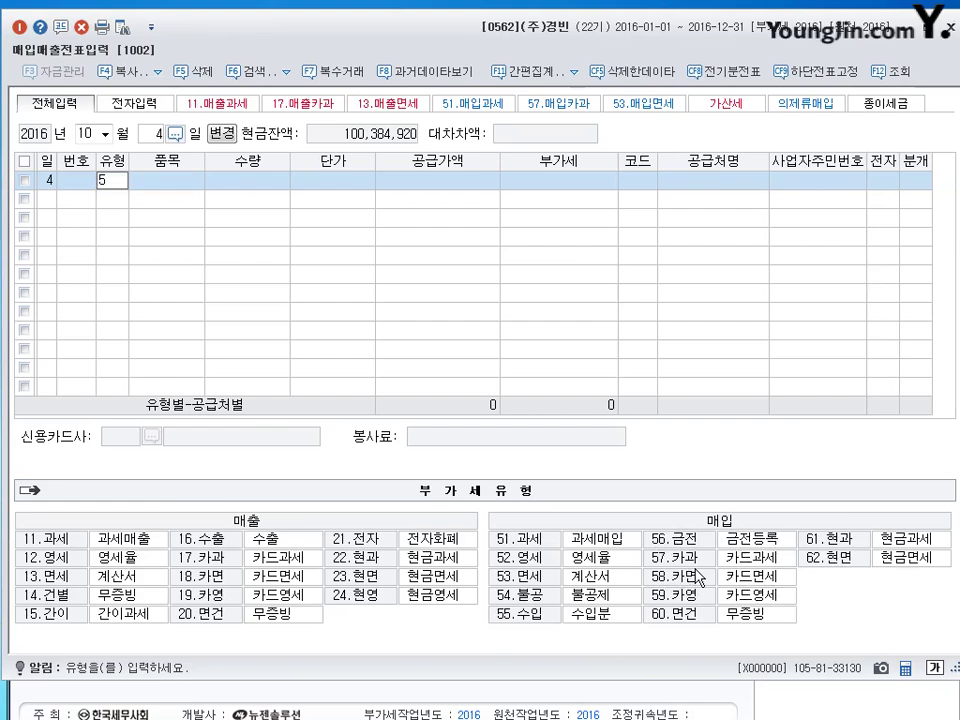
pyautogui.press('Return')
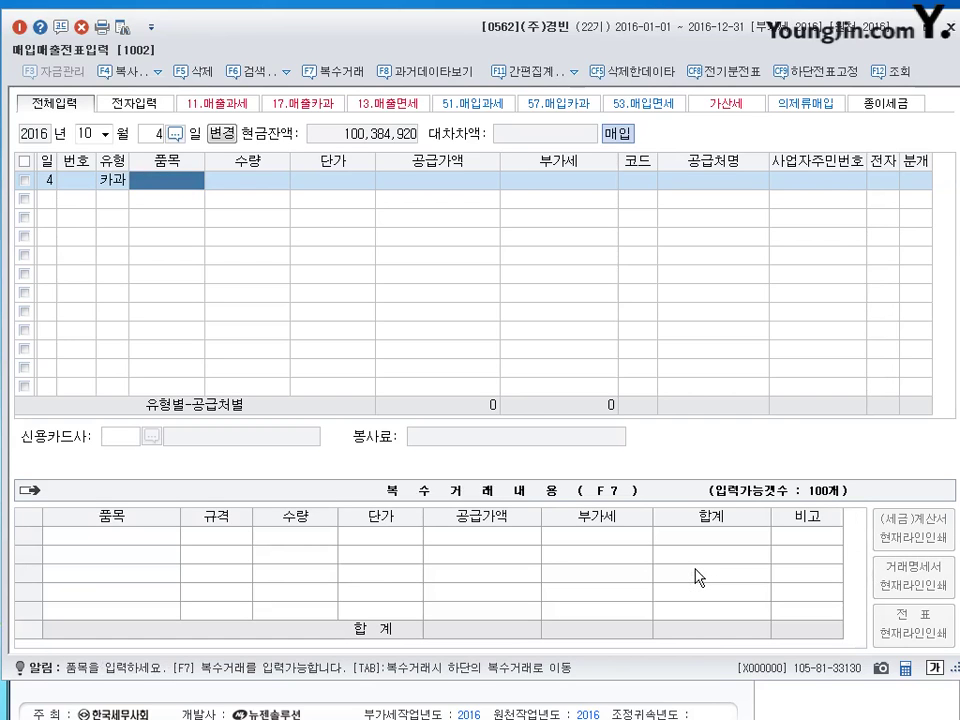
pyautogui.write('호')
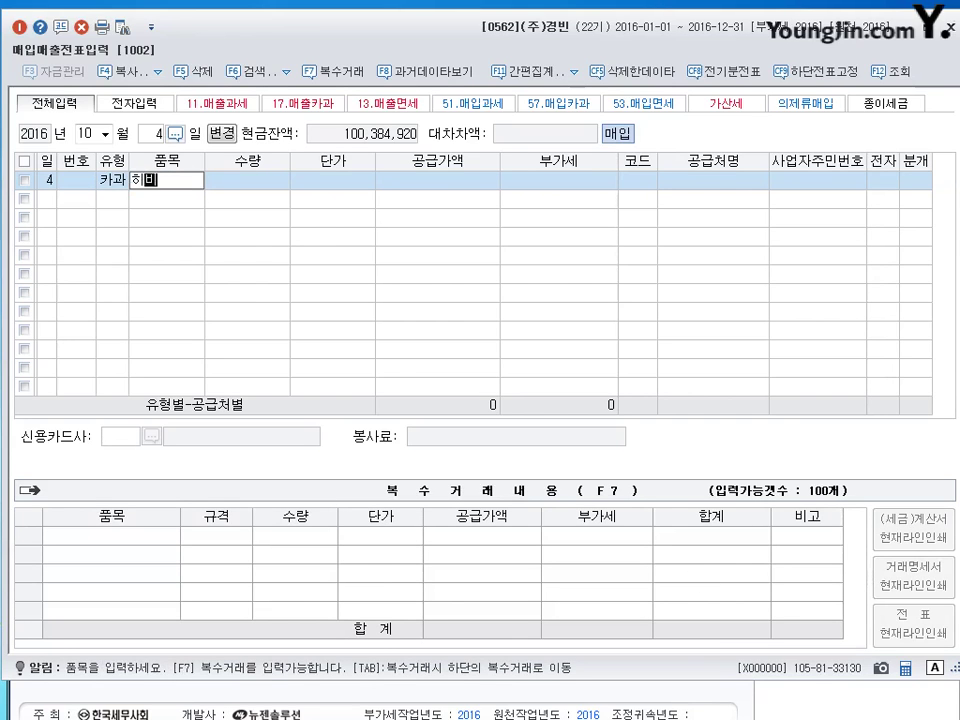
pyautogui.write('발유')
pyautogui.press('Return')
pyautogui.press('Return')
pyautogui.press('Return')
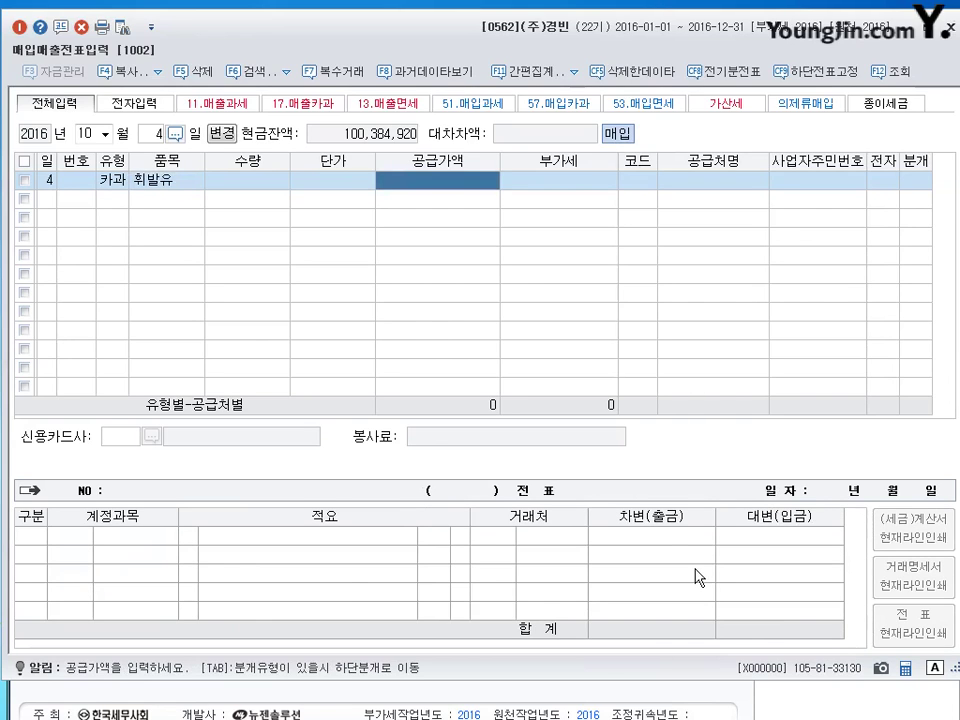
# Enter supply amount 1,000,000 with 100,000 VAT from supplier 00304 한국주유소.
pyautogui.write('11000006')
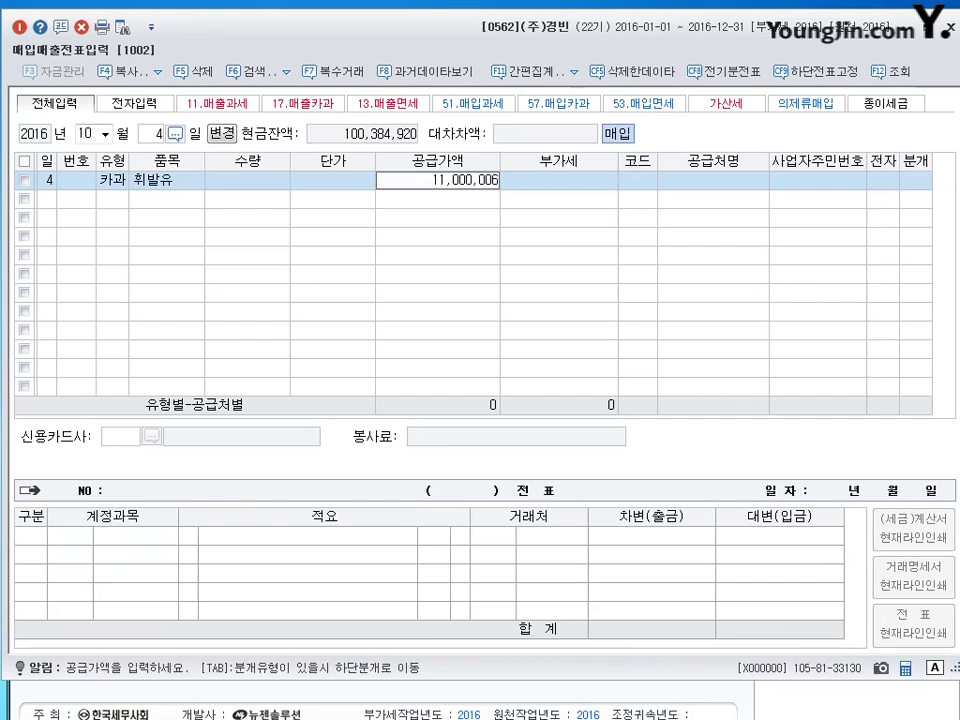
pyautogui.press('BackSpace')
pyautogui.press('Return')
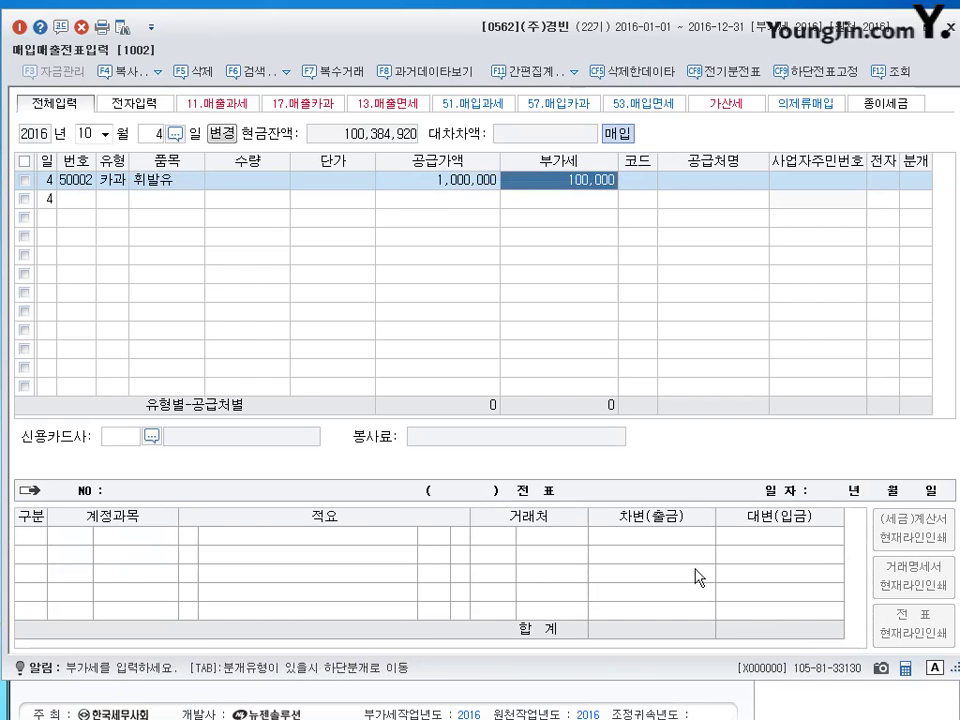
pyautogui.press('Return')
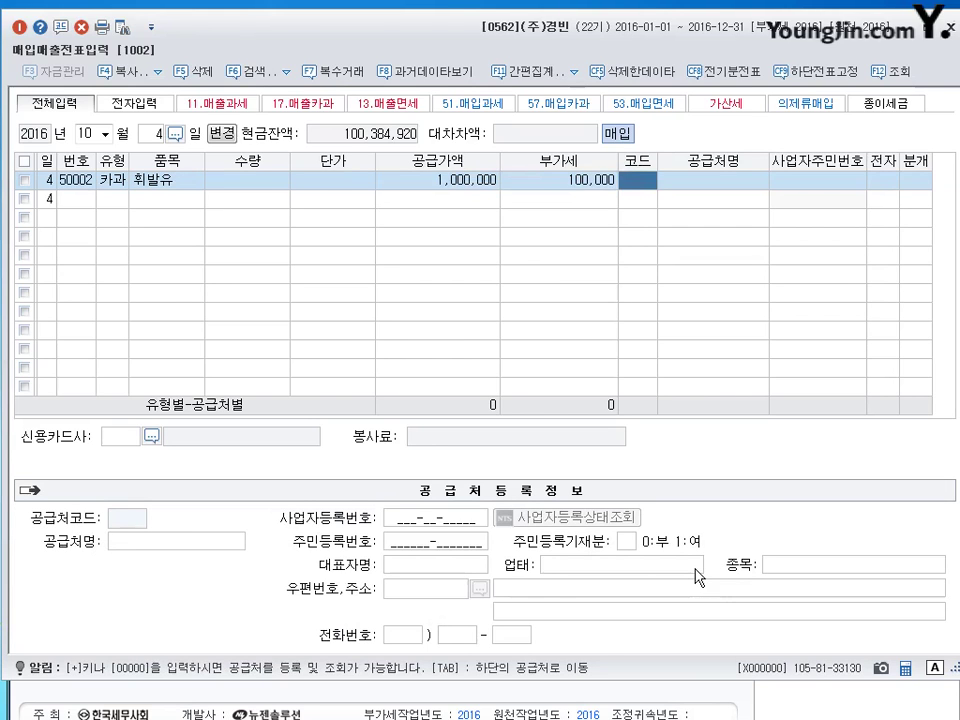
pyautogui.write('한국')
pyautogui.press('Return')
pyautogui.press('Down')
pyautogui.press('Down')
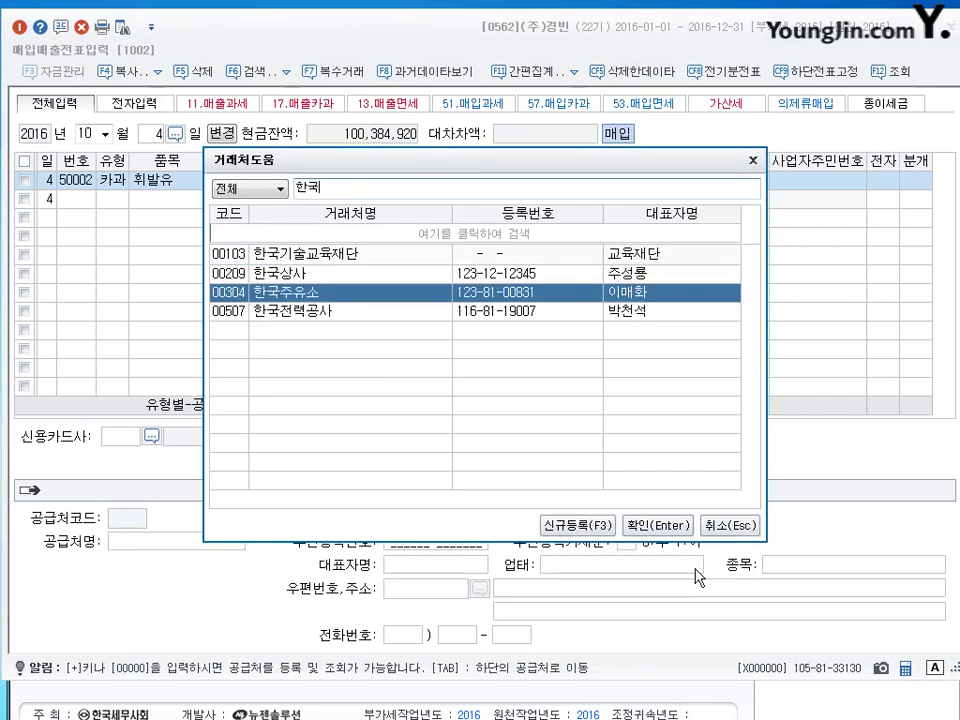
pyautogui.press('Return')
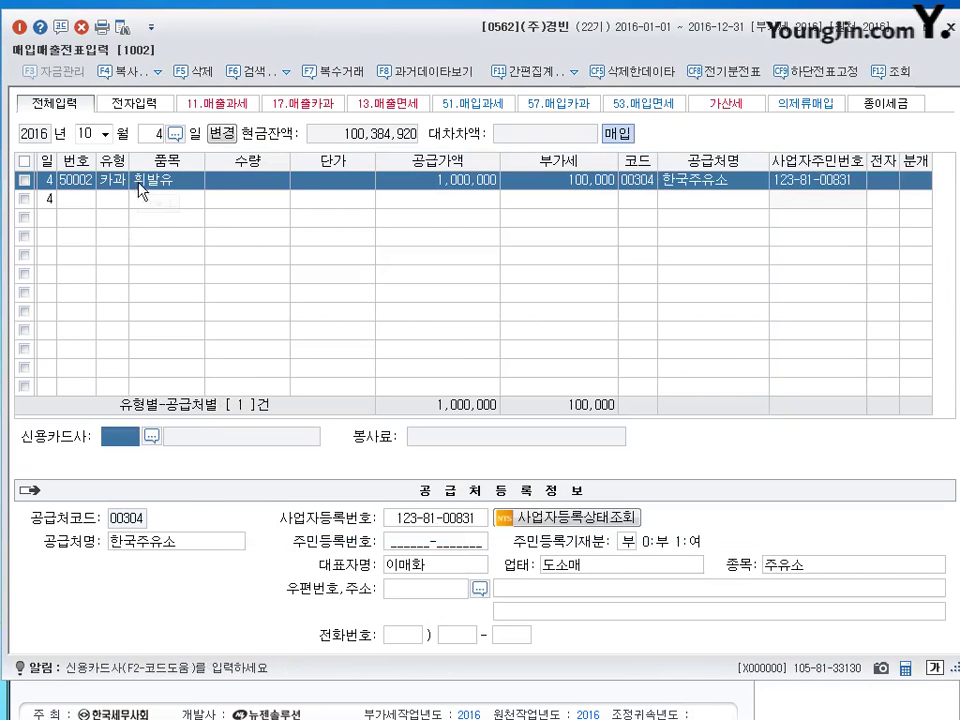
# Set card company 대한카드, journal type 4 카드, and change the debit account to 206 기계장치.
pyautogui.click(151, 436)
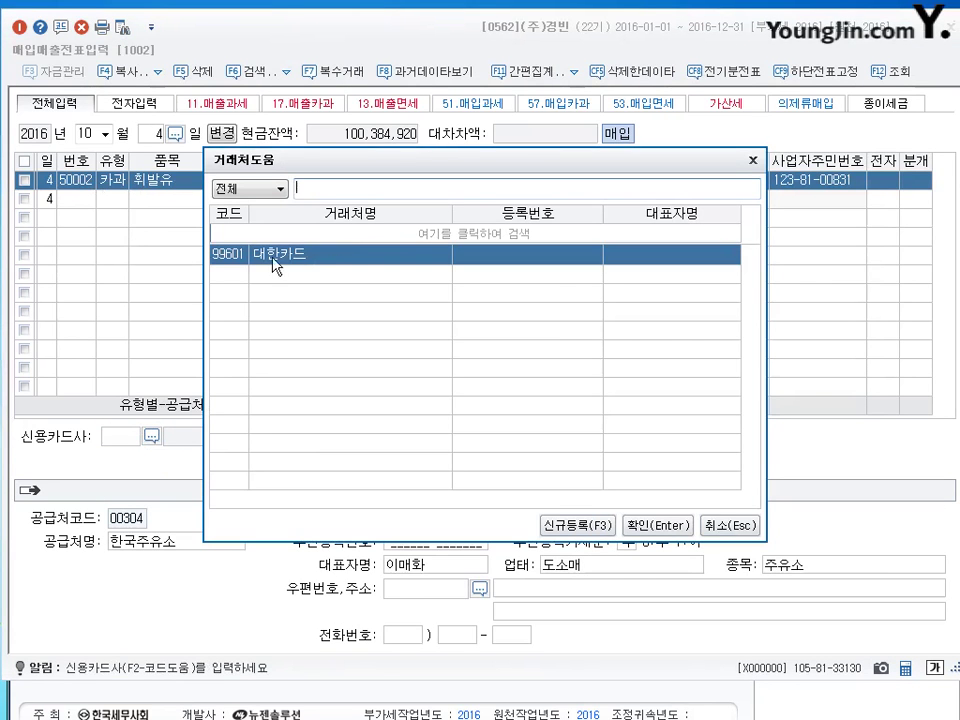
pyautogui.click(659, 527)
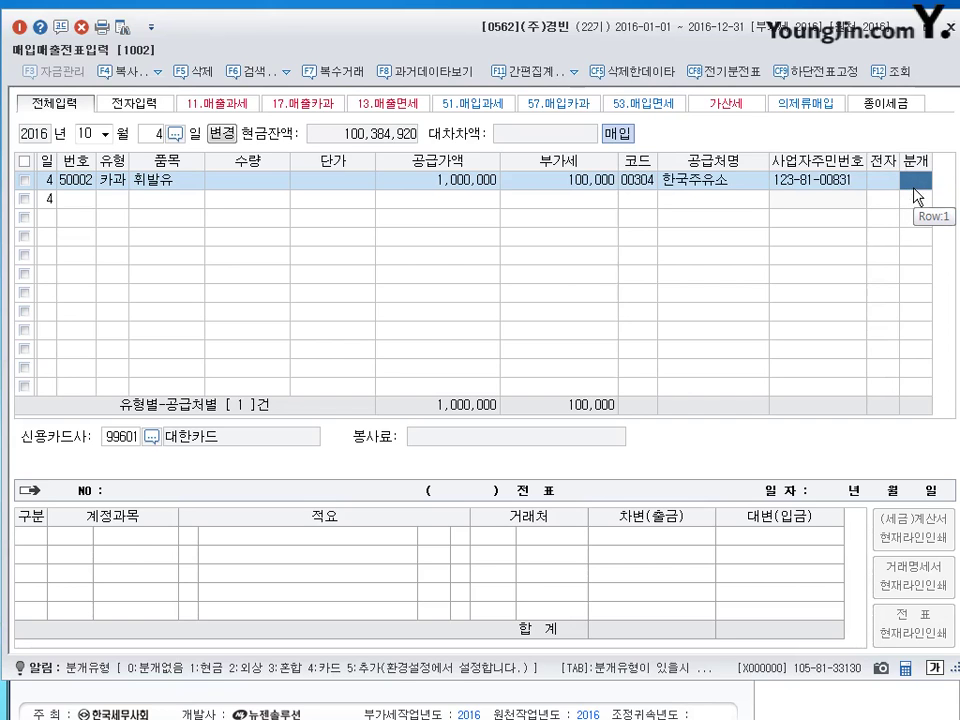
pyautogui.write('4')
pyautogui.press('Return')
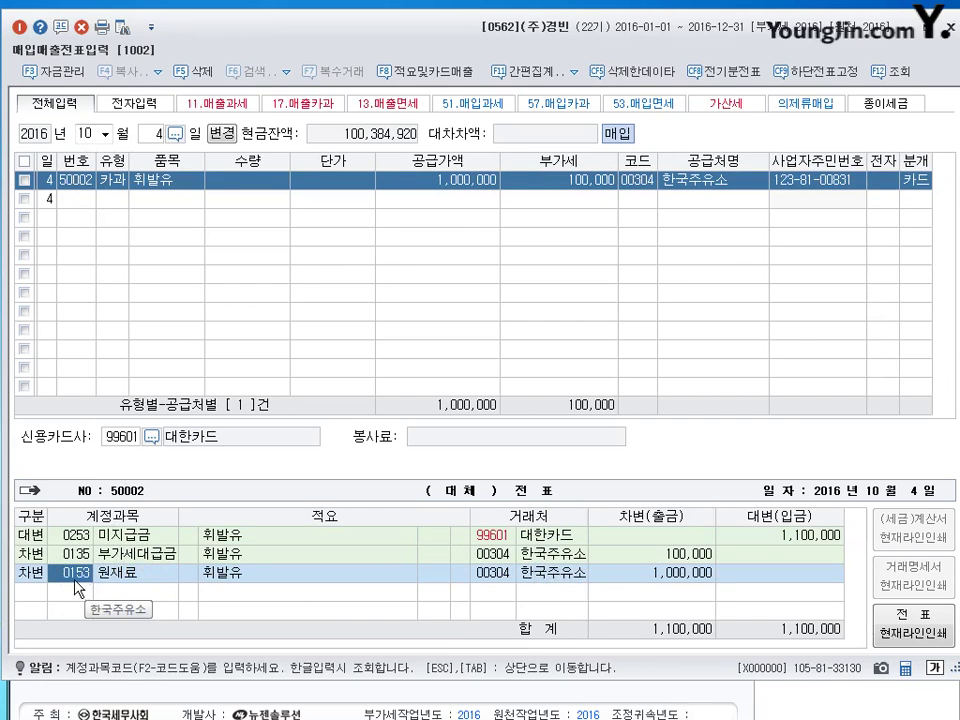
pyautogui.write('206')
pyautogui.press('Return')
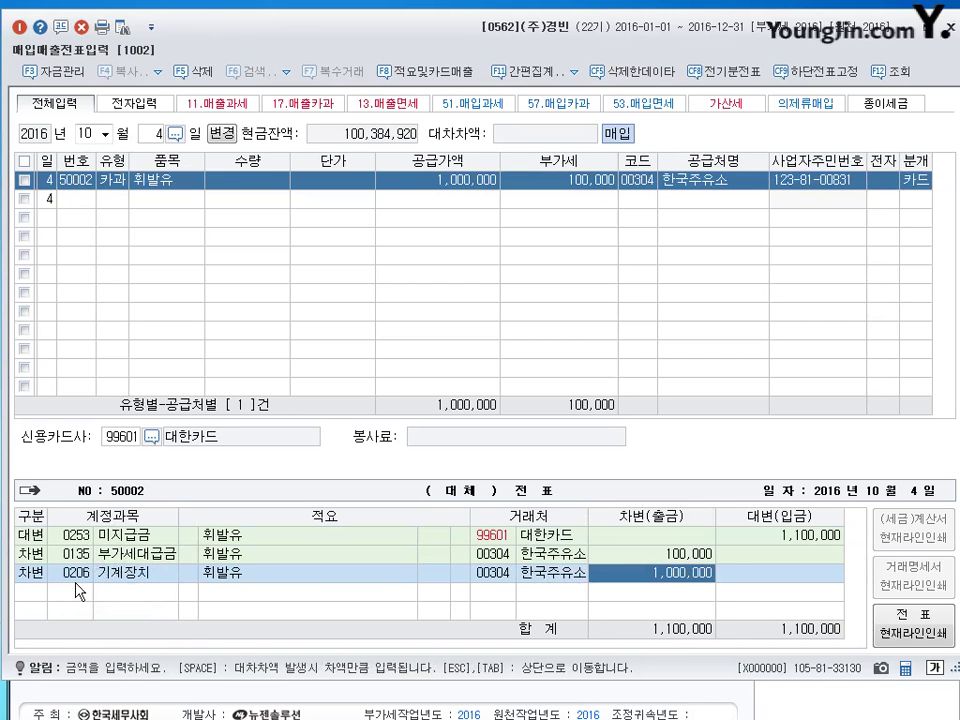
# Save the October 4 card voucher, leave voucher entry, and scroll the exam sheet to question 03-1.
pyautogui.press('Return')
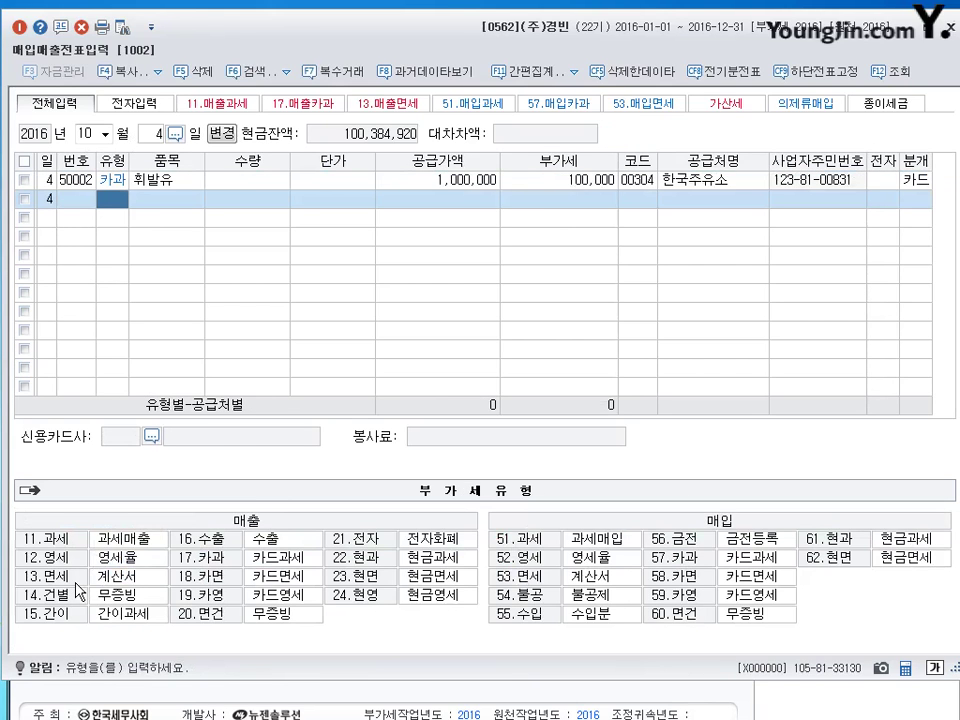
pyautogui.press('Escape')
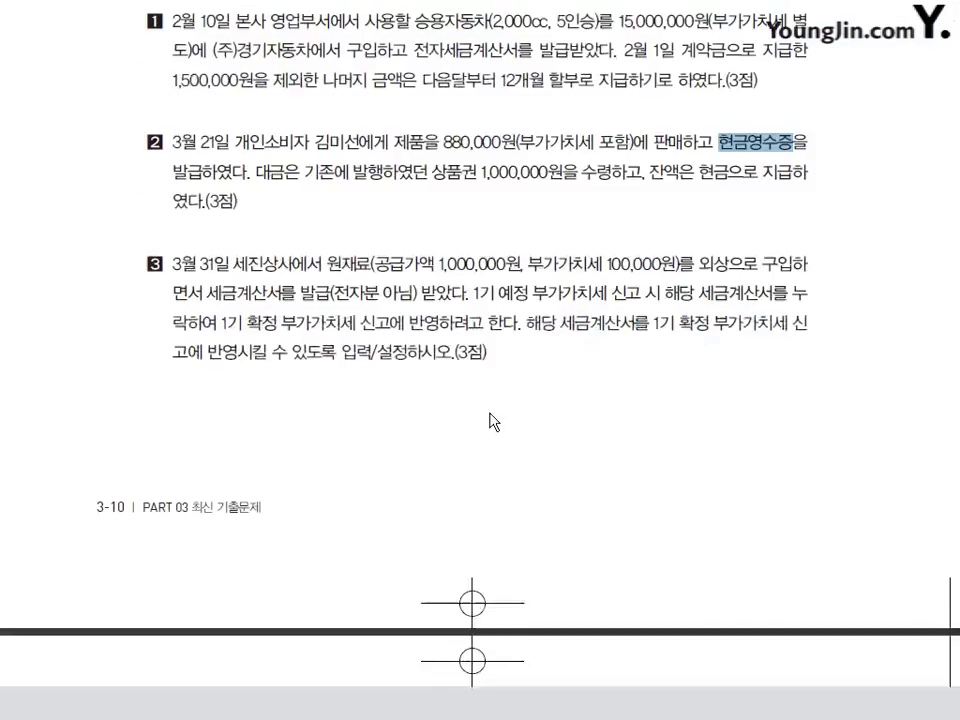
pyautogui.scroll(-10, 495, 421)
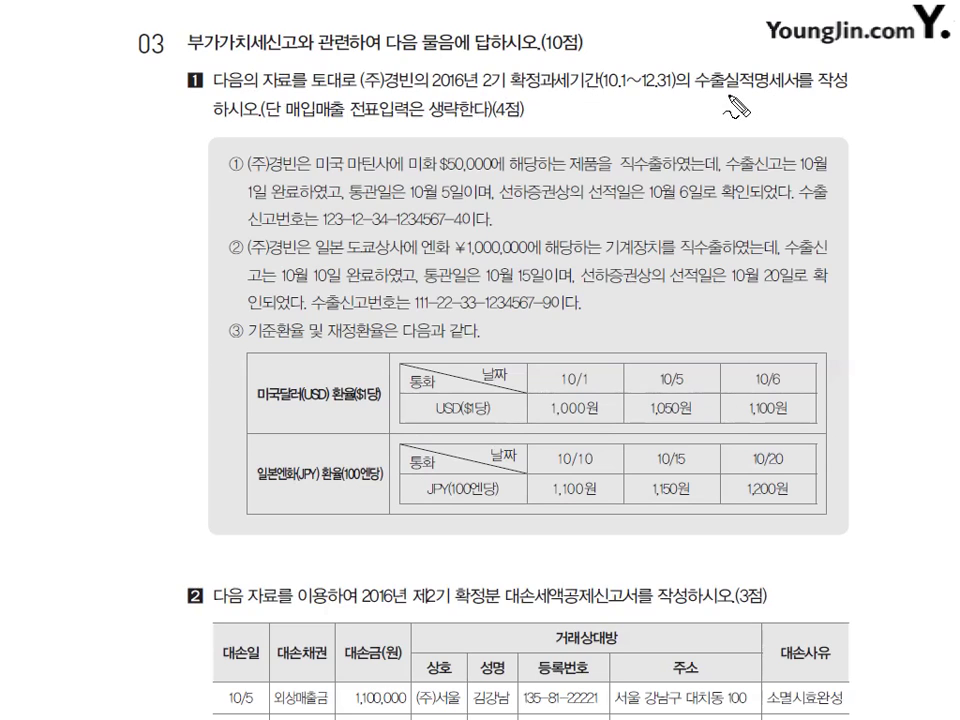
# Underline in red 수출실적명세서, $50,000, the 10월 6일 shipping date and the export declaration number.
pyautogui.moveTo(695, 92); pyautogui.dragTo(795, 92)
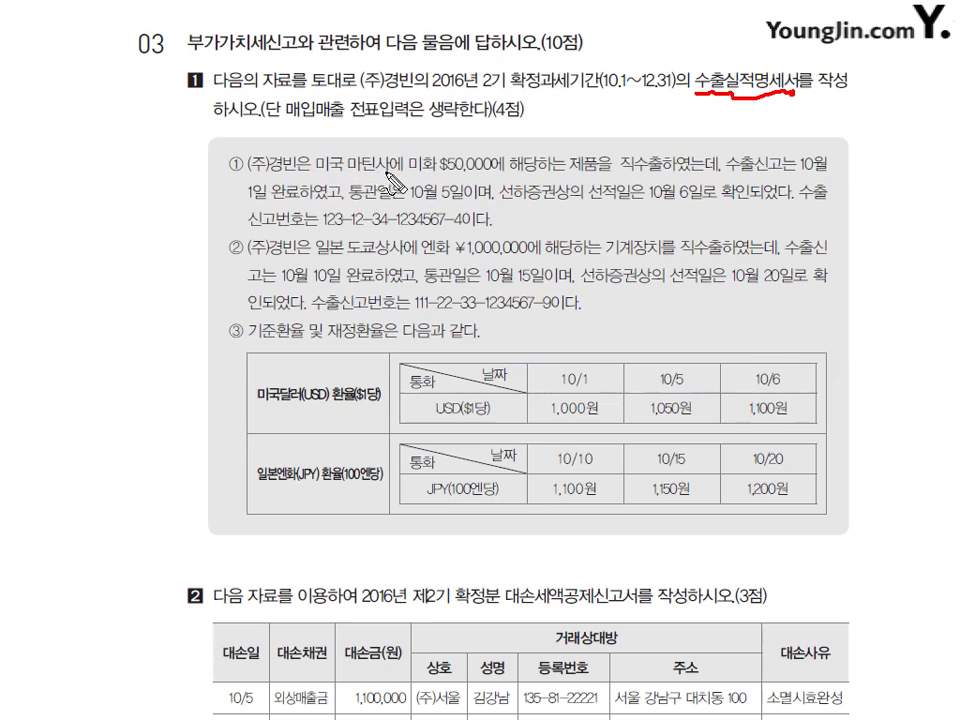
pyautogui.moveTo(440, 172); pyautogui.dragTo(500, 171)
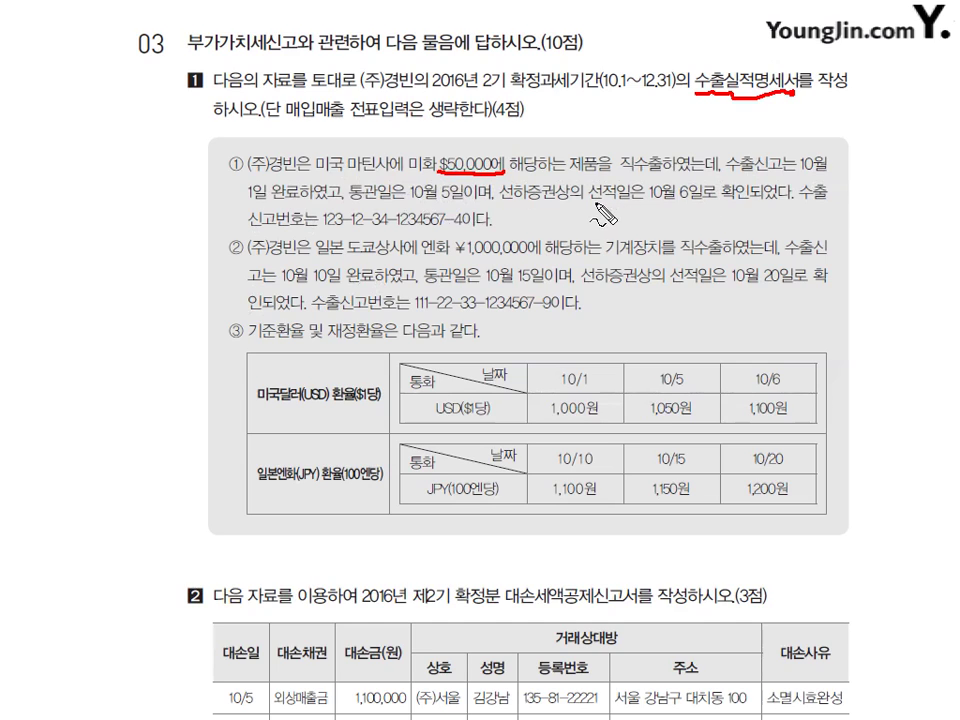
pyautogui.moveTo(590, 204); pyautogui.dragTo(718, 200)
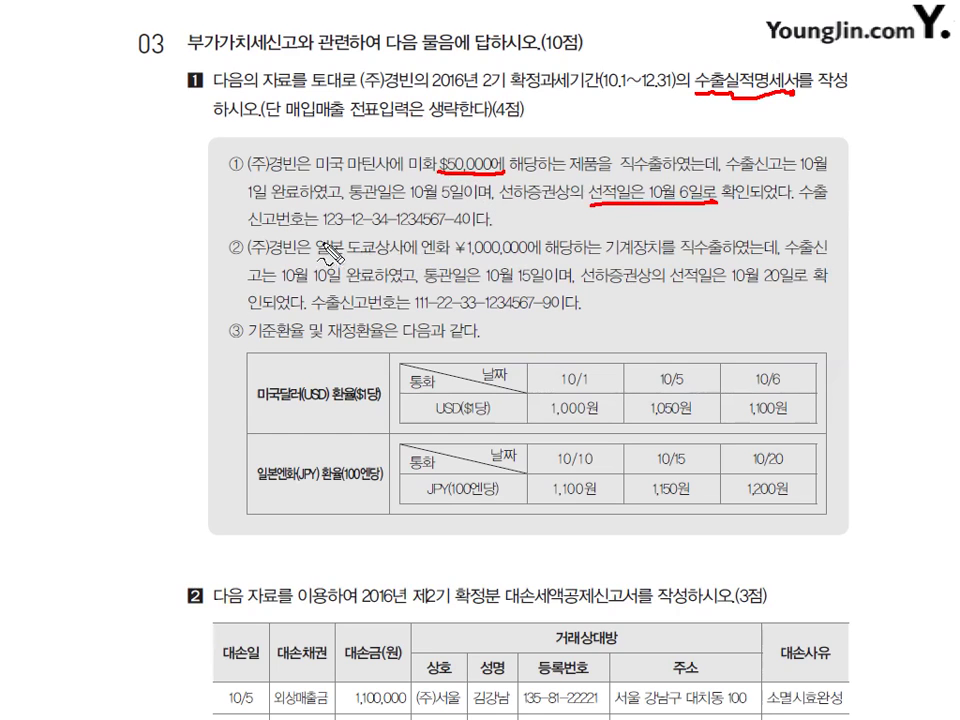
pyautogui.moveTo(330, 245); pyautogui.dragTo(450, 250)
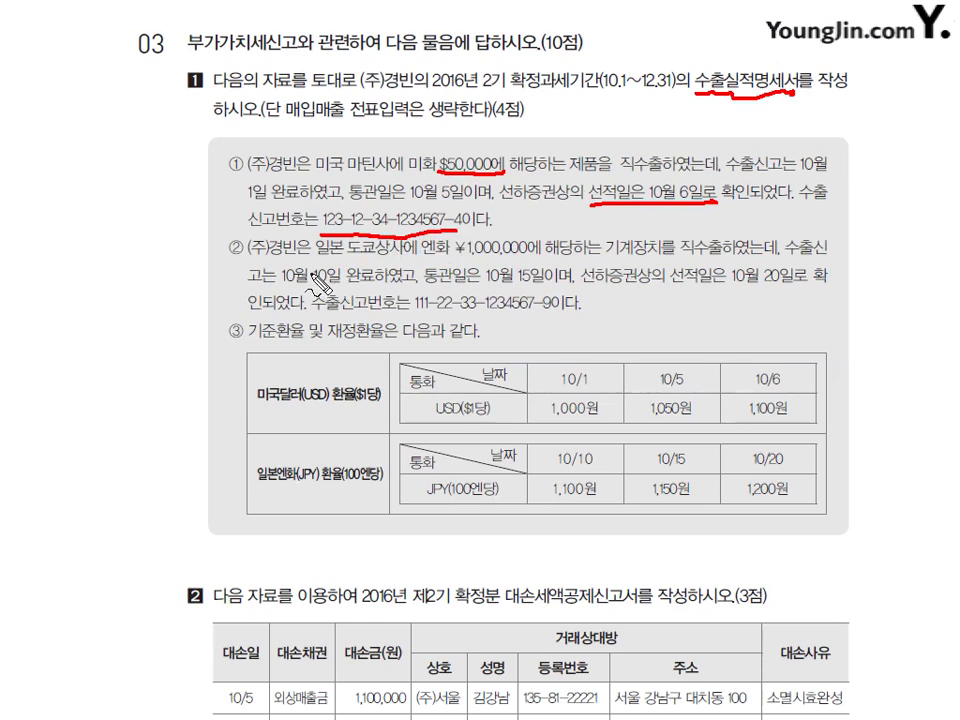
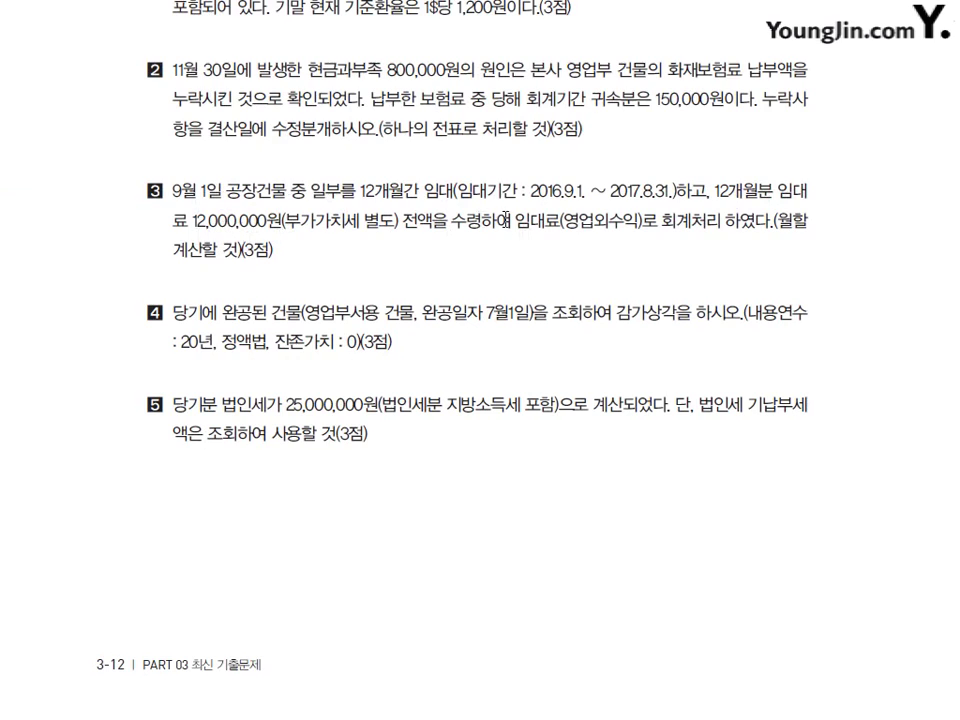
# Highlight question 3's rent wording and mark its 2016.9.1. start and 2017.8.31. end dates in red.
pyautogui.moveTo(515, 219); pyautogui.dragTo(632, 222)
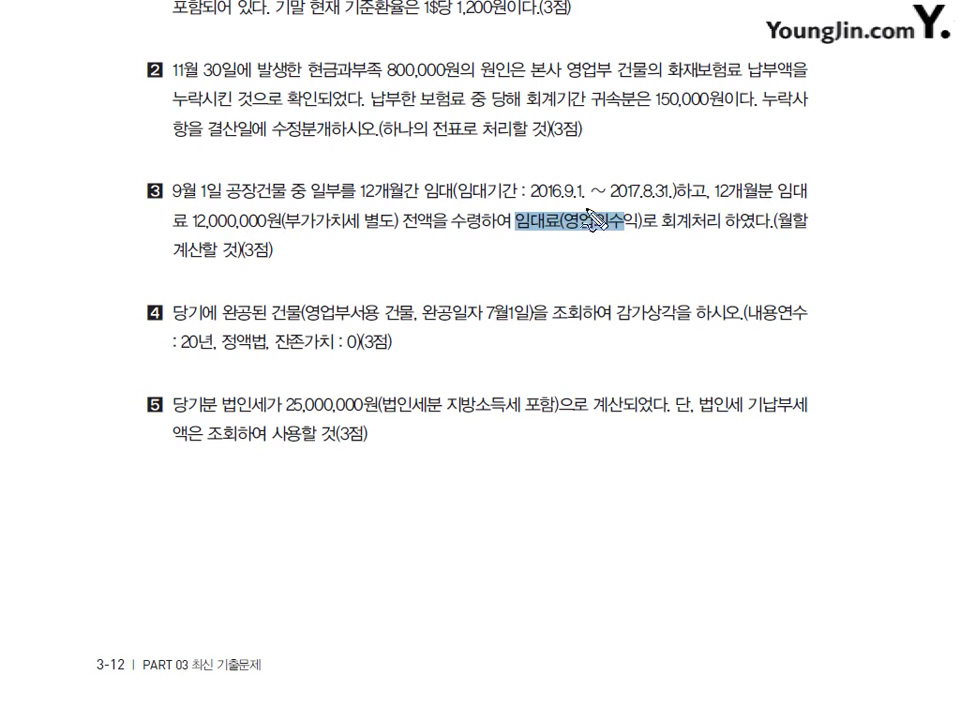
pyautogui.moveTo(530, 202)
pyautogui.mouseDown()
pyautogui.moveTo(584, 204)
pyautogui.moveTo(589, 163)
pyautogui.moveTo(609, 152)
pyautogui.moveTo(619, 162)
pyautogui.mouseUp()
pyautogui.moveTo(630, 146); pyautogui.dragTo(632, 160)
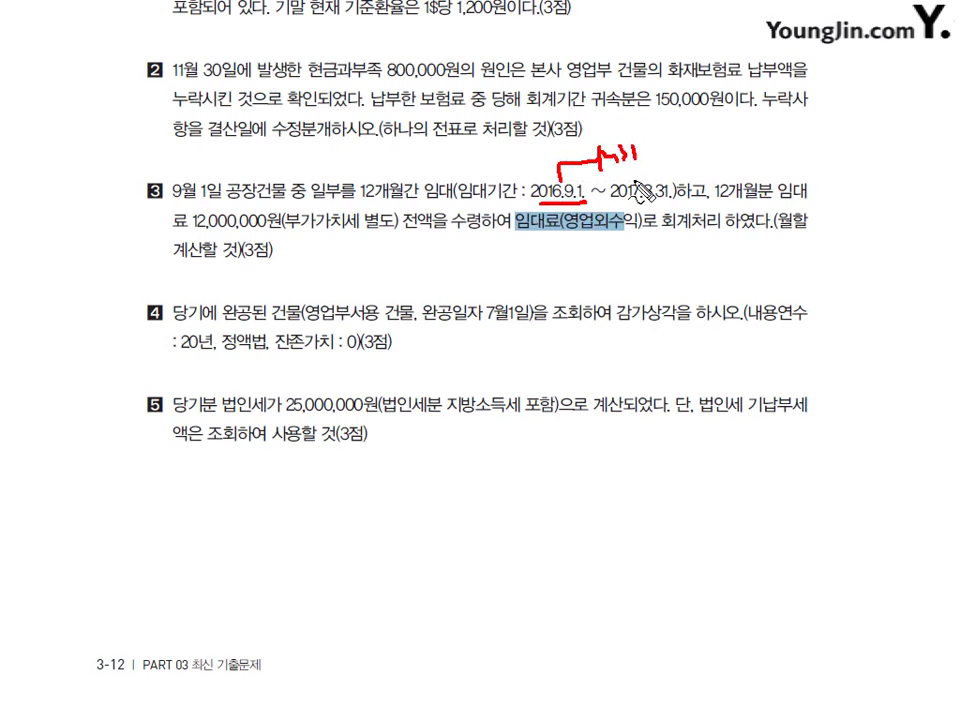
pyautogui.moveTo(545, 207); pyautogui.dragTo(542, 237)
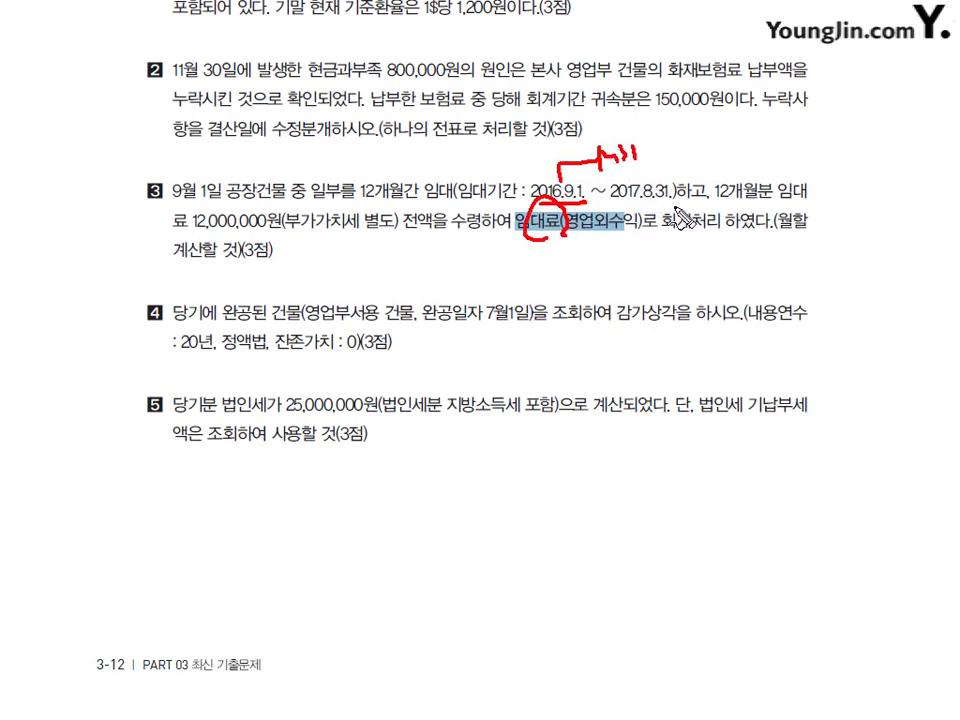
pyautogui.moveTo(639, 212)
pyautogui.mouseDown()
pyautogui.moveTo(645, 182)
pyautogui.moveTo(668, 154)
pyautogui.moveTo(727, 165)
pyautogui.mouseUp()
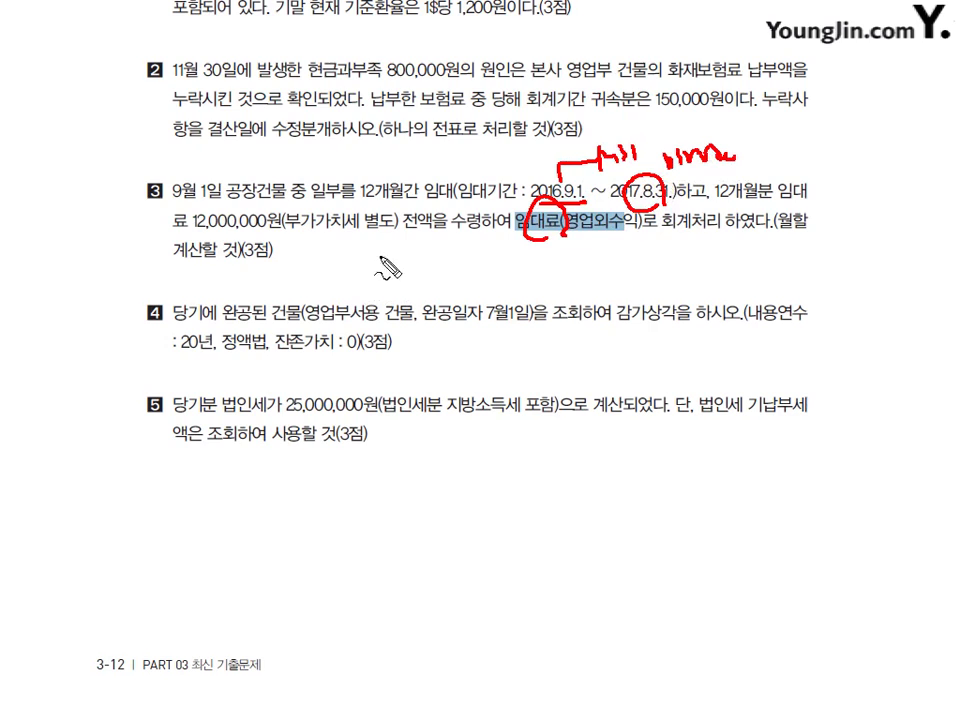
# Write red notes under question 3, circle the 12,000,000 amount, then erase all the ink.
pyautogui.click(322, 258)
pyautogui.moveTo(322, 258); pyautogui.dragTo(384, 271)
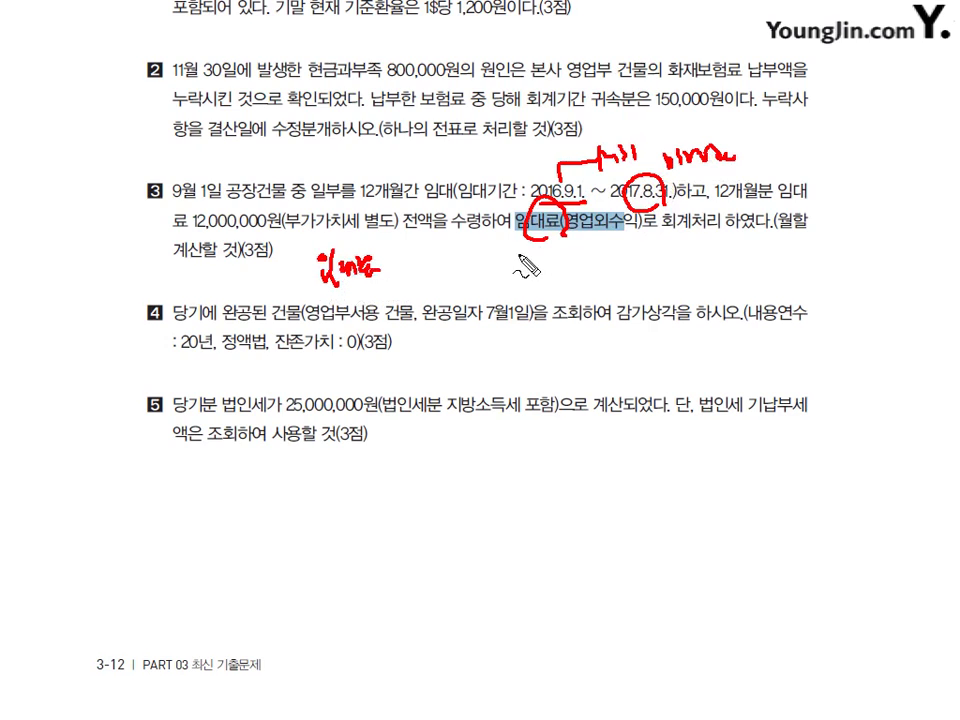
pyautogui.moveTo(520, 240)
pyautogui.mouseDown()
pyautogui.moveTo(519, 272)
pyautogui.moveTo(565, 278)
pyautogui.moveTo(614, 262)
pyautogui.moveTo(620, 276)
pyautogui.mouseUp()
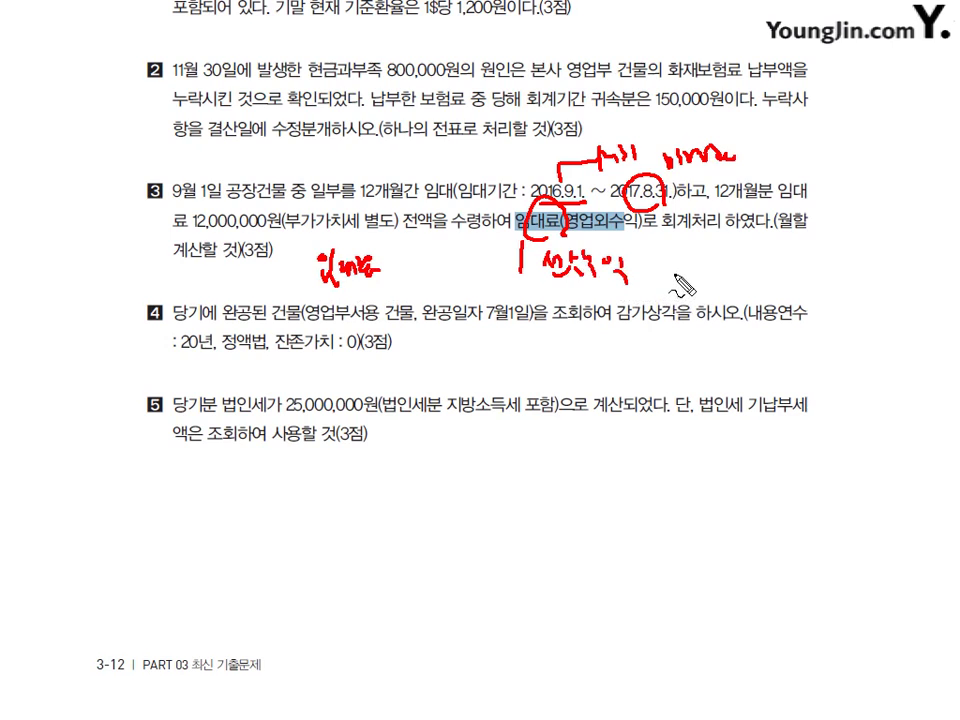
pyautogui.moveTo(681, 256)
pyautogui.mouseDown()
pyautogui.moveTo(676, 273)
pyautogui.moveTo(702, 280)
pyautogui.mouseUp()
pyautogui.moveTo(710, 270); pyautogui.dragTo(738, 278)
pyautogui.moveTo(756, 268); pyautogui.dragTo(765, 267)
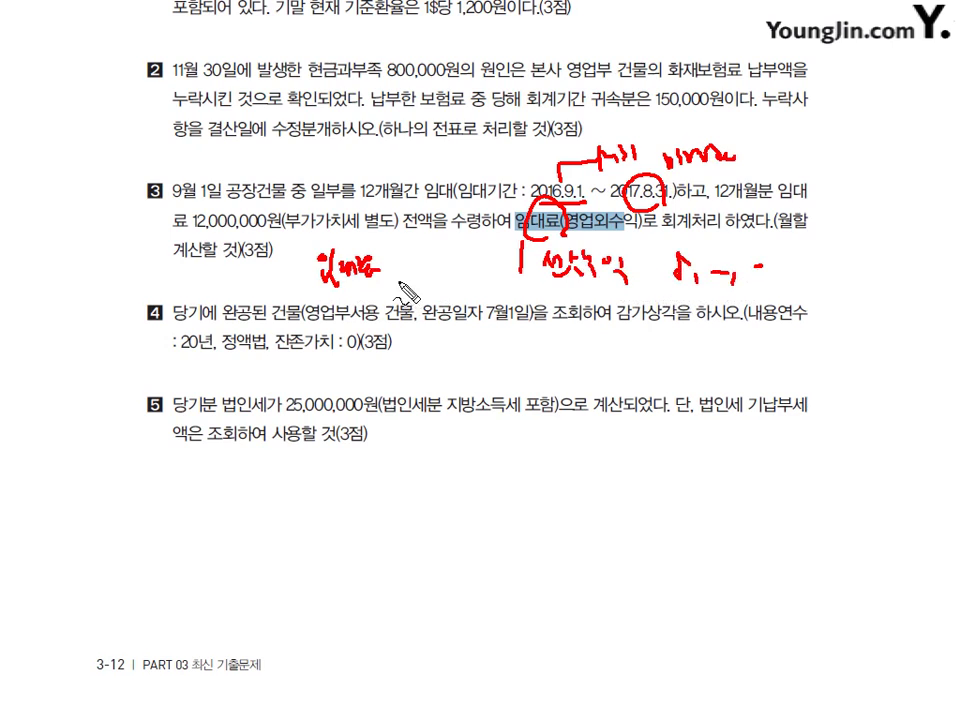
pyautogui.moveTo(410, 262)
pyautogui.mouseDown()
pyautogui.moveTo(414, 280)
pyautogui.moveTo(426, 280)
pyautogui.mouseUp()
pyautogui.moveTo(436, 273); pyautogui.dragTo(464, 276)
pyautogui.moveTo(470, 272); pyautogui.dragTo(486, 270)
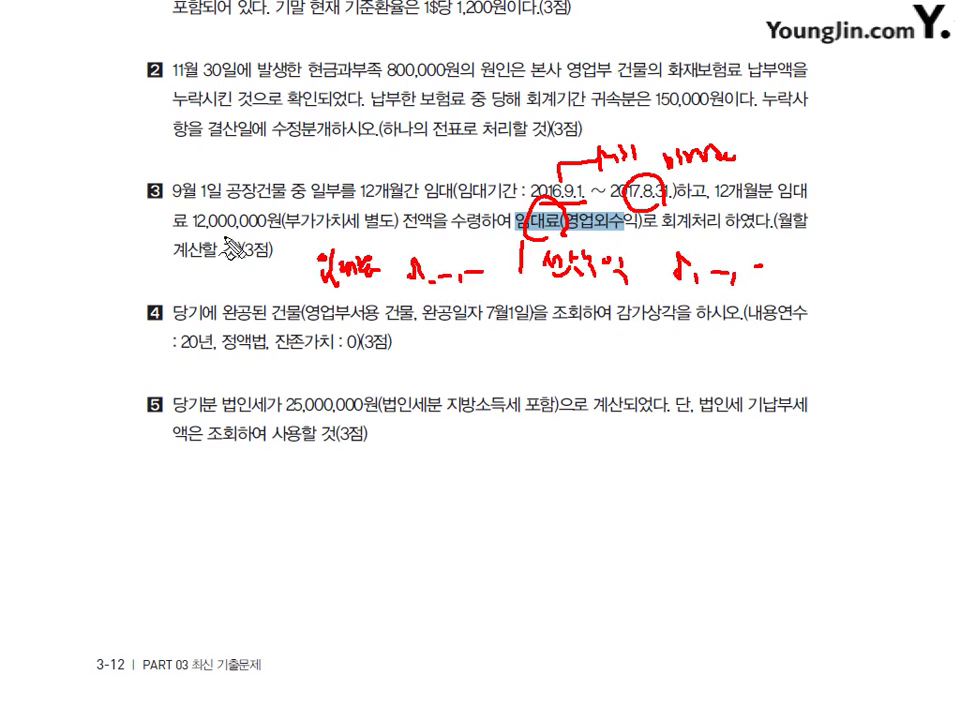
pyautogui.moveTo(232, 208); pyautogui.dragTo(243, 233)
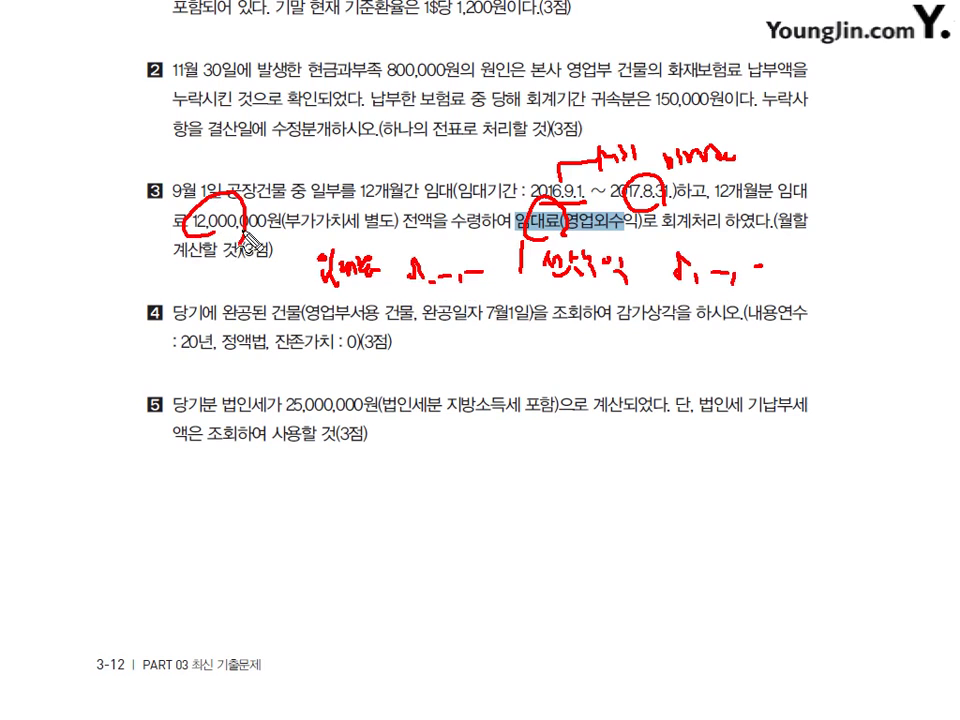
pyautogui.press('Escape')
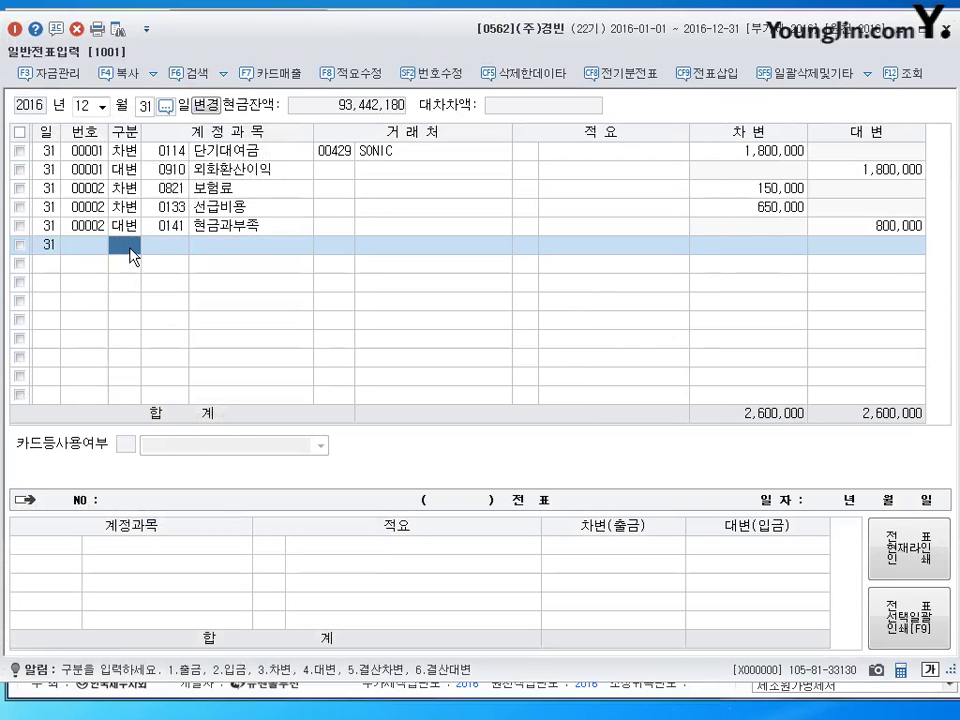
# Start debit line 3 of the 12/31 voucher, backing out of the mistyped account 907.
pyautogui.write('3')
pyautogui.press('Return')
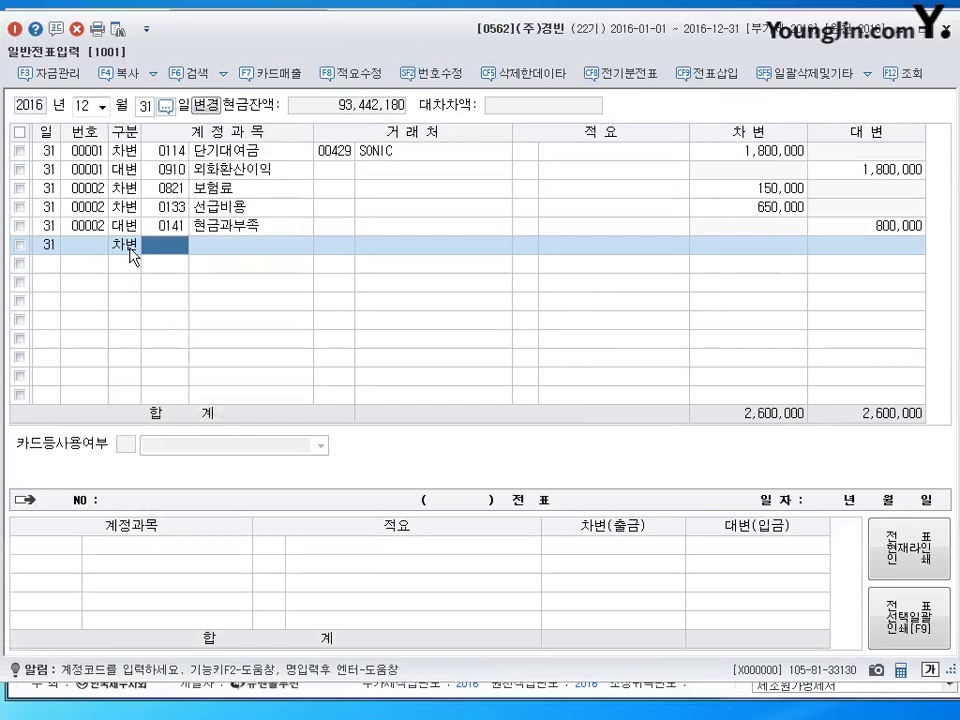
pyautogui.write('907')
pyautogui.press('Return')
pyautogui.write('4')
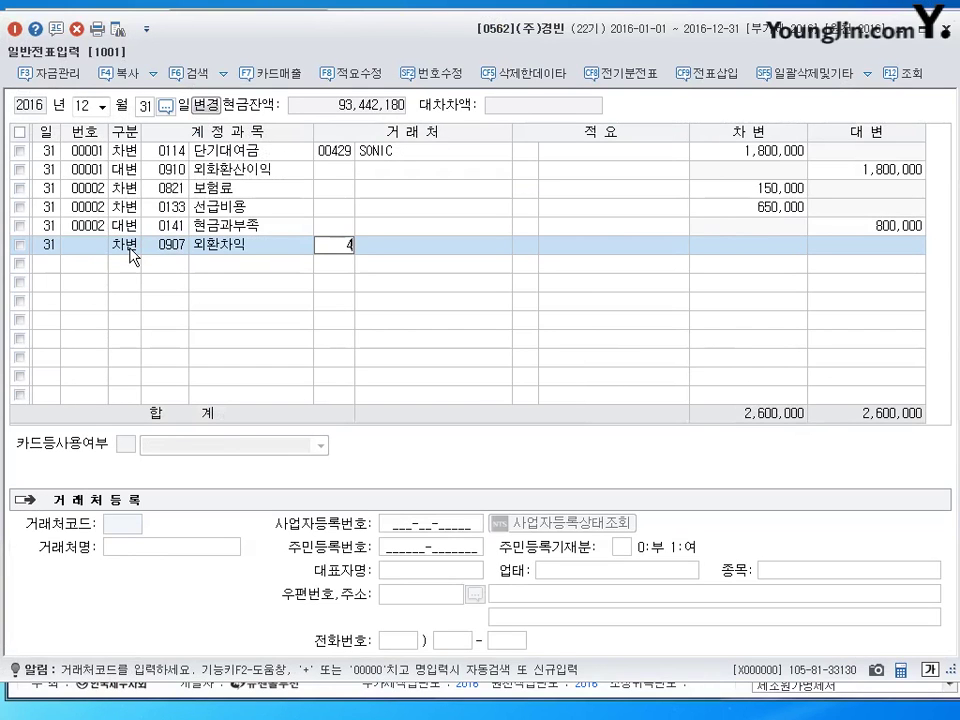
pyautogui.press('Return')
pyautogui.press('Escape')
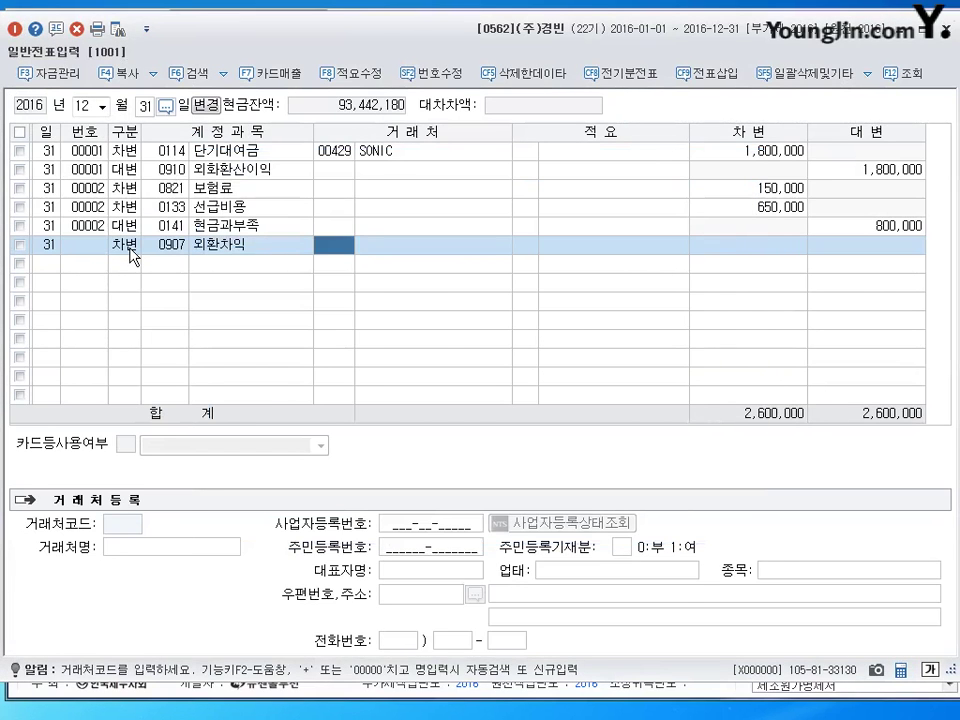
pyautogui.click(130, 248)
pyautogui.press('Return')
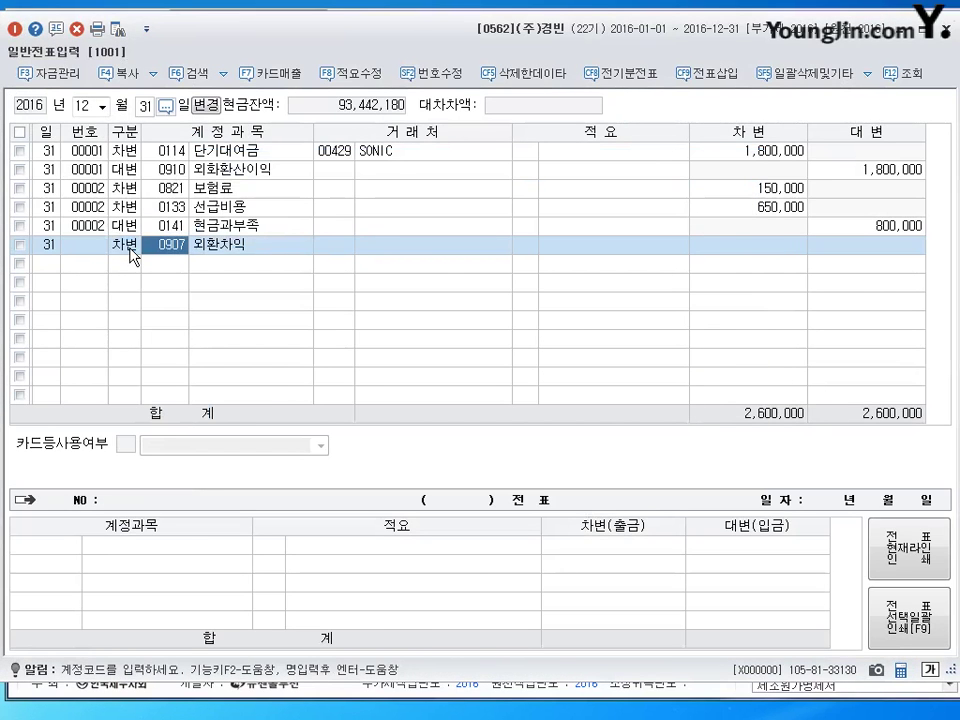
# Debit 0904 임대료 8,000,000 and credit 0263 선수수익 8,000,000 on voucher 00003.
pyautogui.write('904')
pyautogui.press('Return')
pyautogui.press('Return')
pyautogui.press('Return')
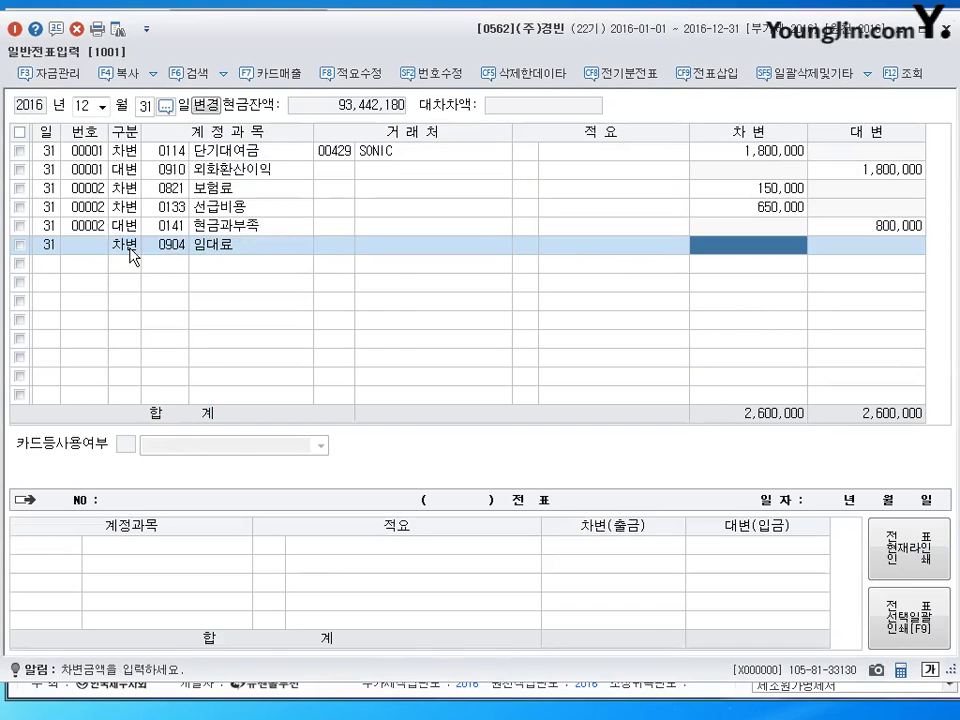
pyautogui.write('8000000')
pyautogui.press('Return')
pyautogui.write('4')
pyautogui.press('Return')
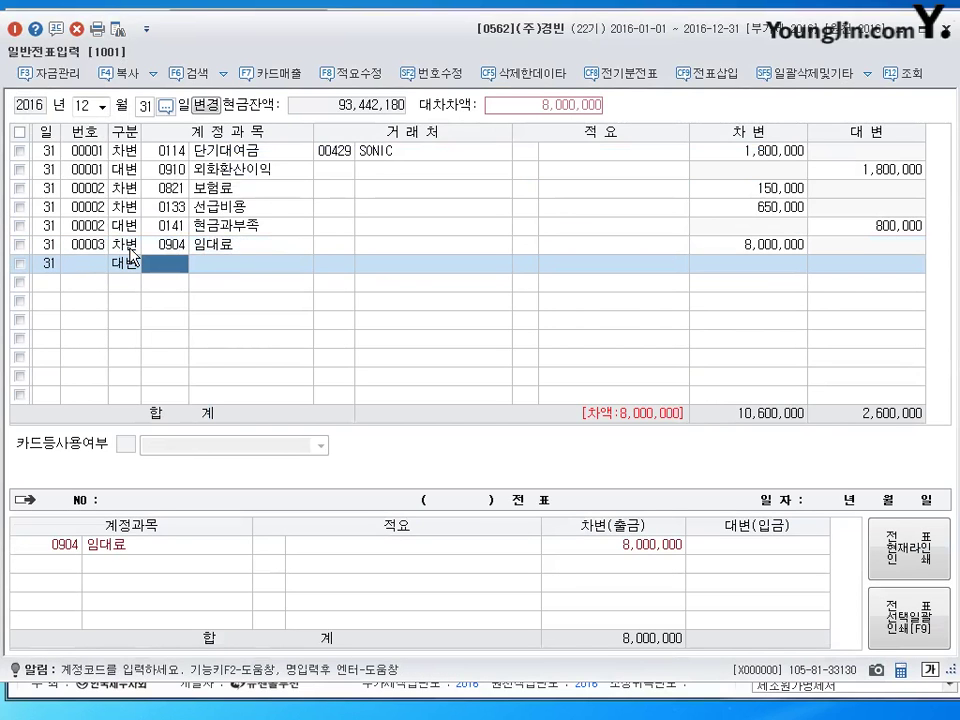
pyautogui.write('263')
pyautogui.press('Return')
pyautogui.press('Return')
pyautogui.press('Return')
pyautogui.press('Return')
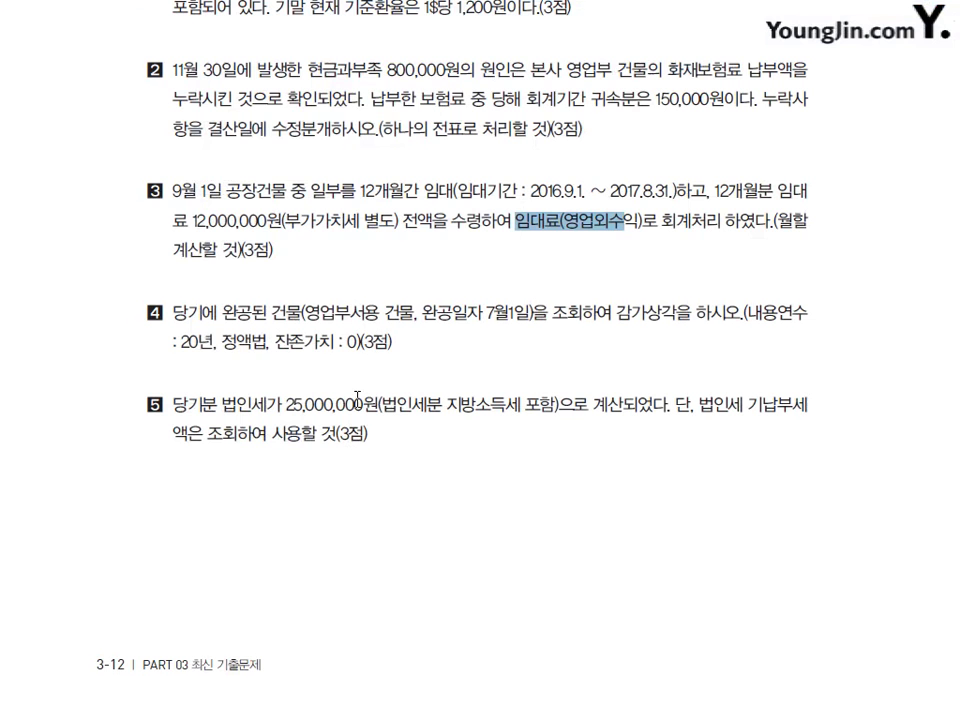
# Clear question 3's highlight, read question 4's building depreciation terms, and return to KcLep.
pyautogui.click(357, 399)
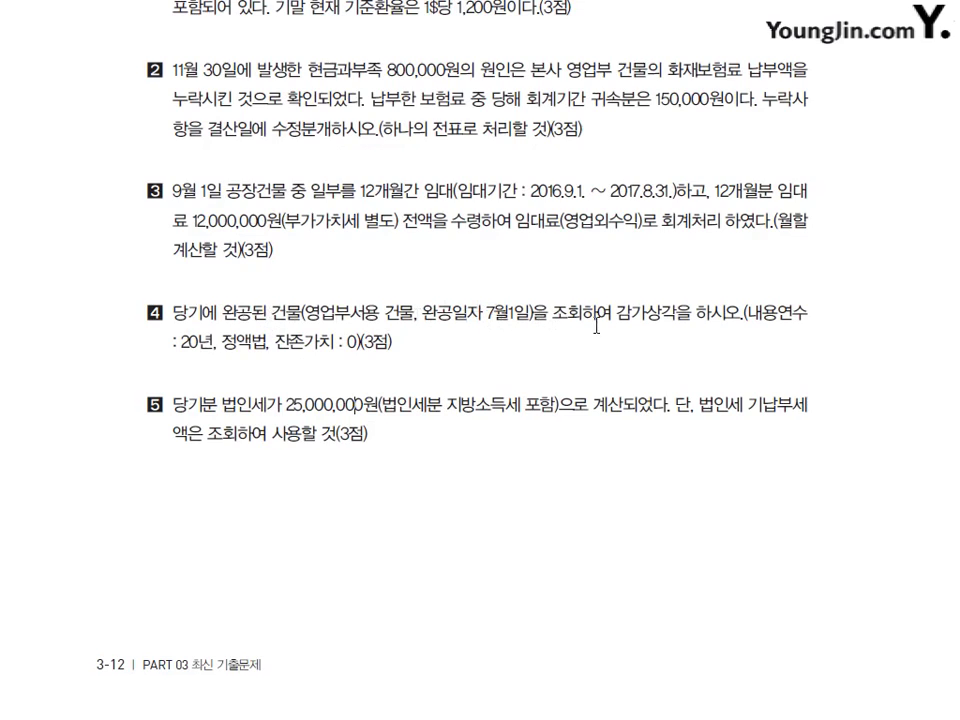
pyautogui.moveTo(553, 314); pyautogui.dragTo(696, 324)
pyautogui.click(488, 354)
pyautogui.moveTo(182, 342); pyautogui.dragTo(422, 350)
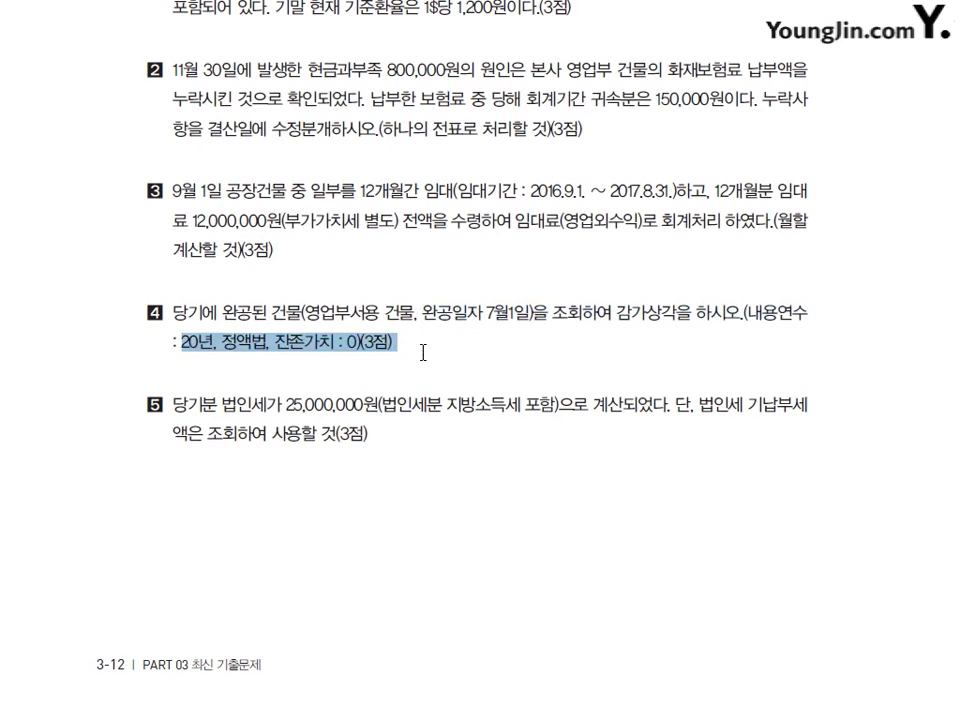
pyautogui.click(379, 364)
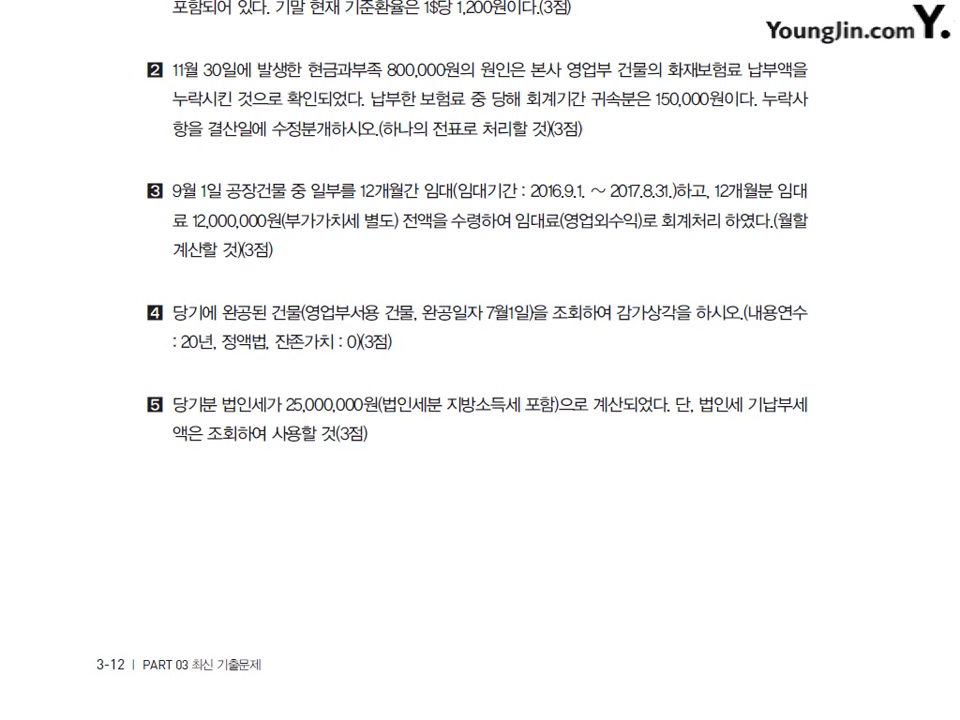
pyautogui.hotkey('alt', 'Tab')
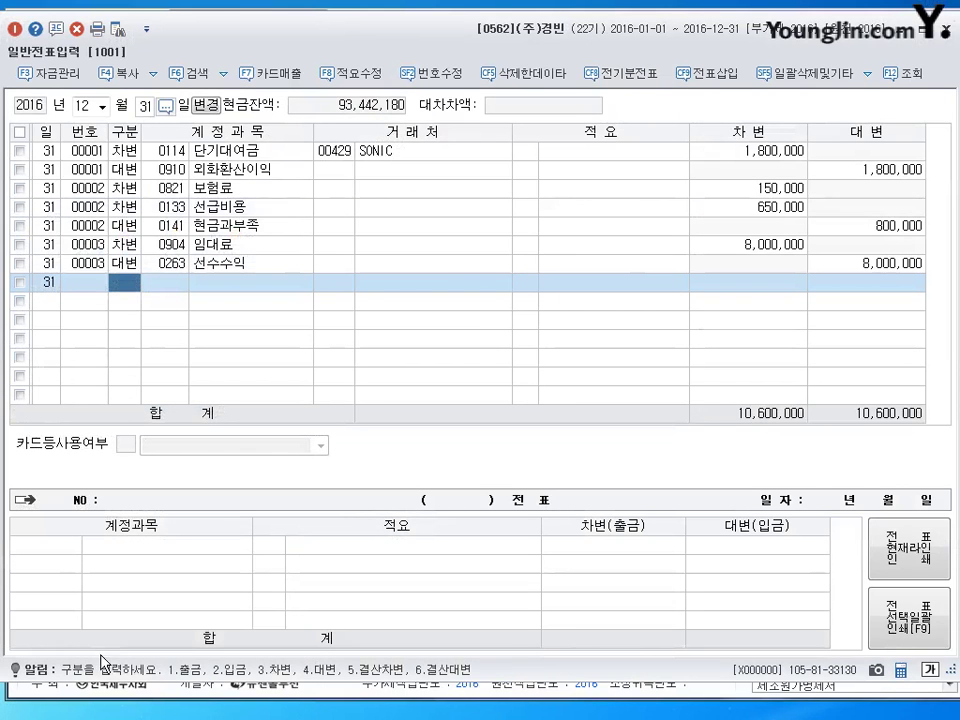
pyautogui.click(899, 38)
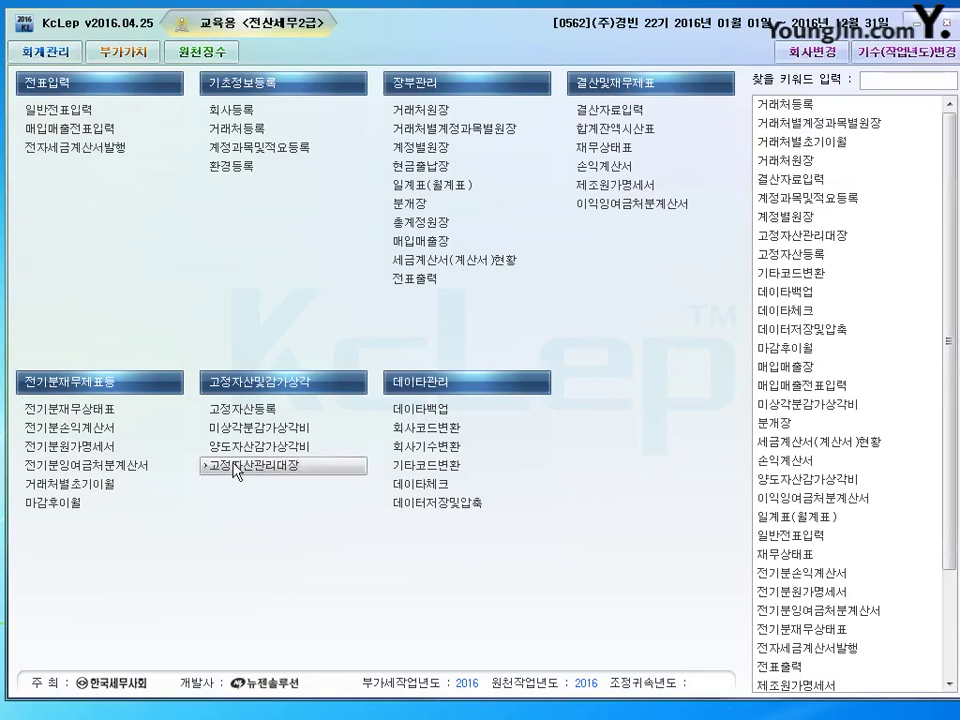
pyautogui.click(296, 428)
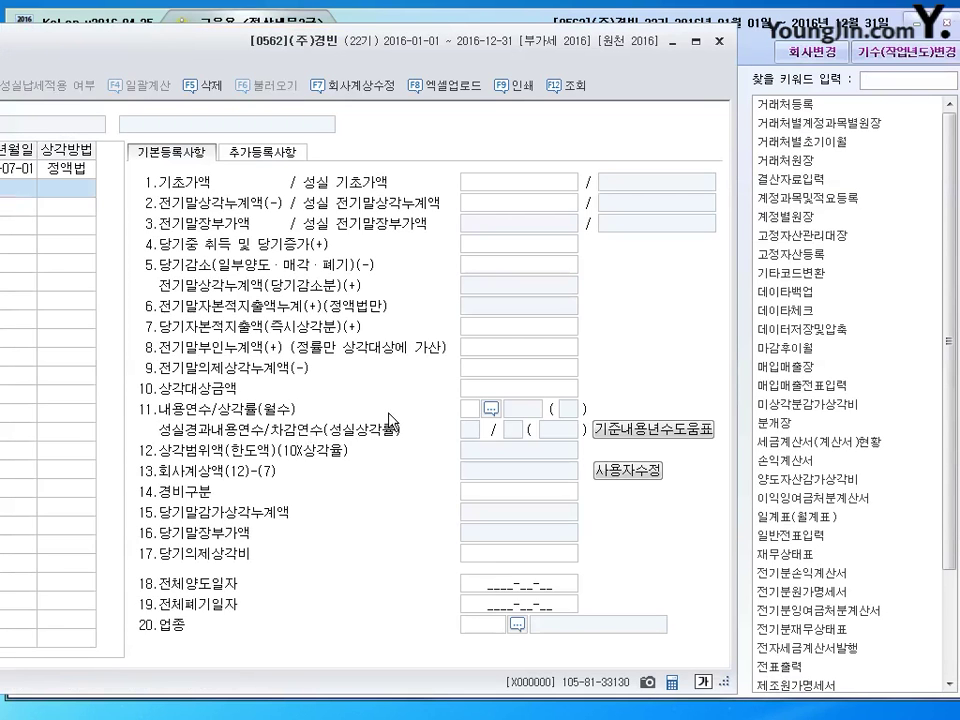
pyautogui.click(50, 168)
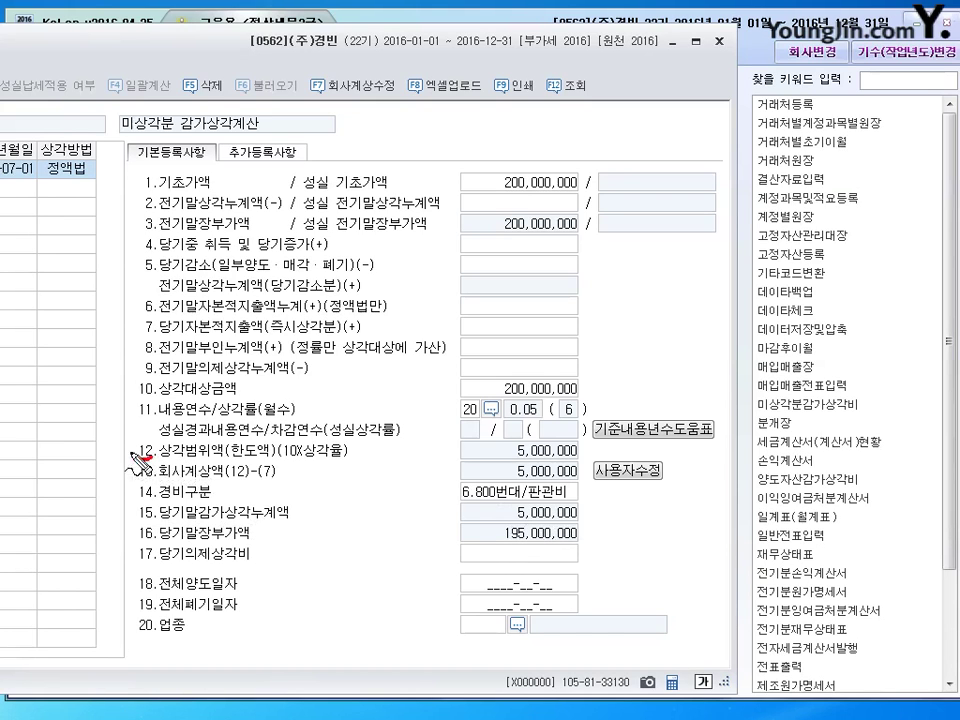
pyautogui.moveTo(145, 437)
pyautogui.mouseDown()
pyautogui.moveTo(152, 450)
pyautogui.moveTo(140, 440)
pyautogui.moveTo(200, 458)
pyautogui.moveTo(343, 456)
pyautogui.mouseUp()
pyautogui.moveTo(521, 467)
pyautogui.mouseDown()
pyautogui.moveTo(514, 454)
pyautogui.moveTo(588, 460)
pyautogui.moveTo(505, 464)
pyautogui.moveTo(510, 442)
pyautogui.moveTo(578, 446)
pyautogui.moveTo(527, 478)
pyautogui.mouseUp()
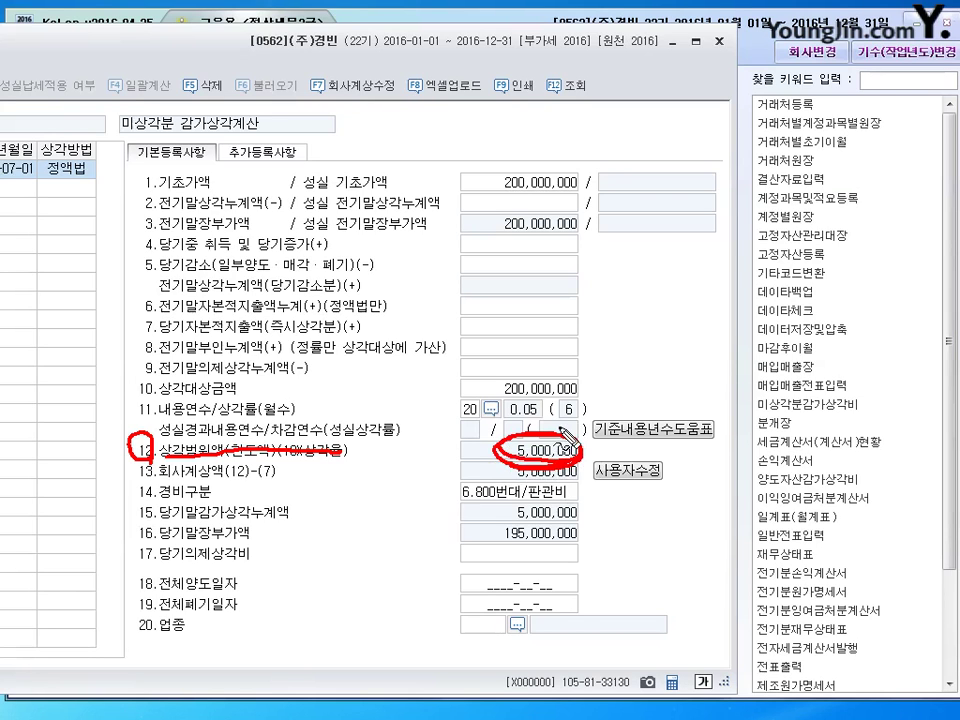
pyautogui.press('Escape')
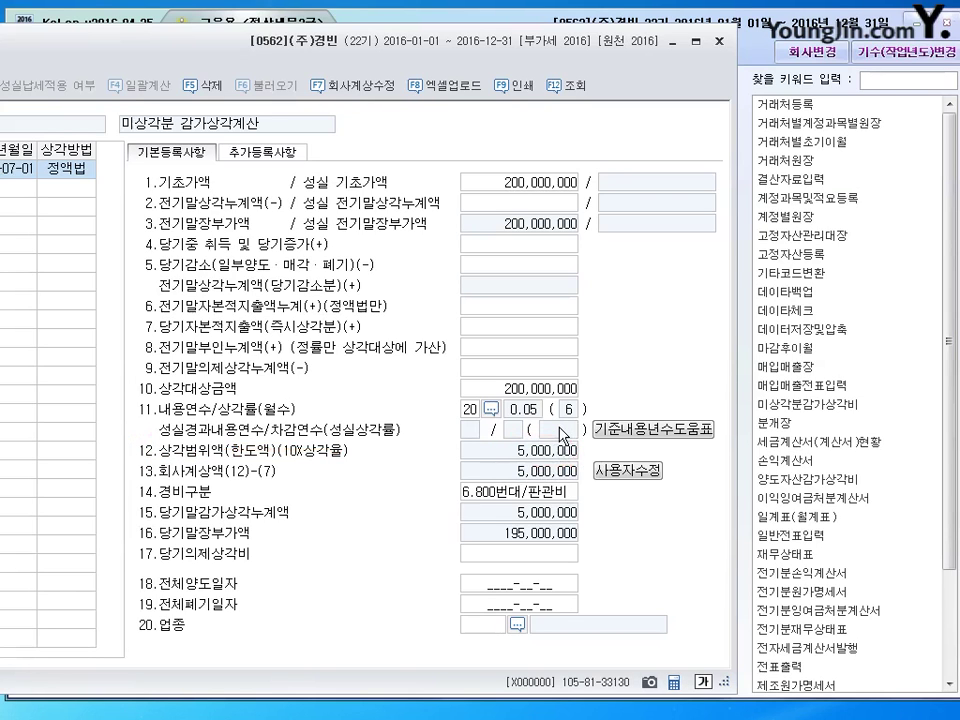
pyautogui.click(719, 42)
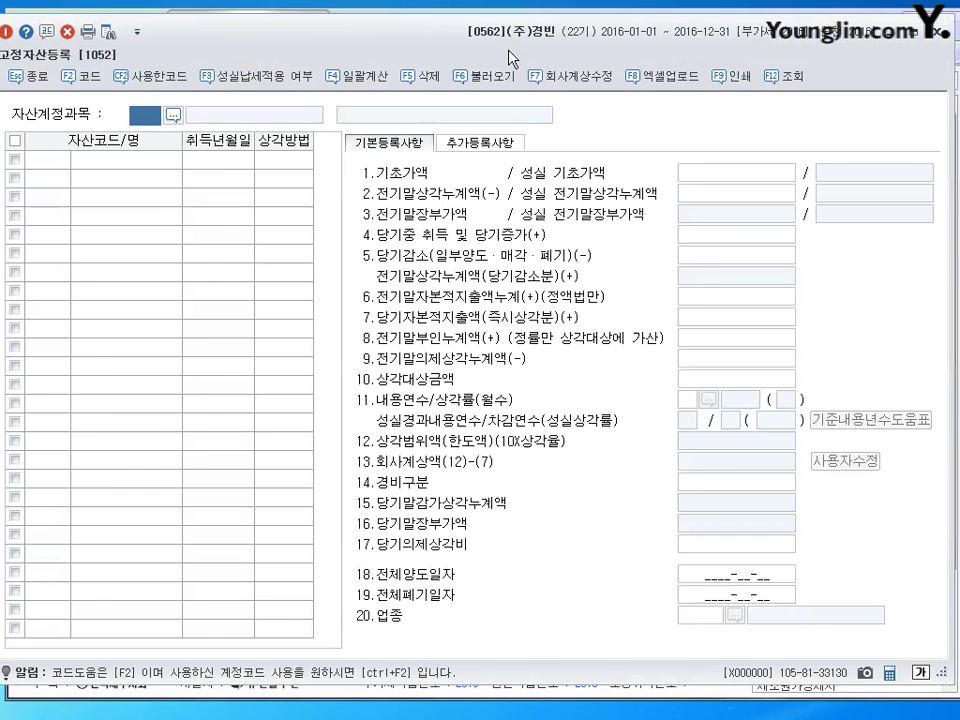
# Look up account 0202 in fixed asset registration and open asset 000001 건물.
pyautogui.moveTo(510, 57); pyautogui.dragTo(535, 55)
pyautogui.write('202')
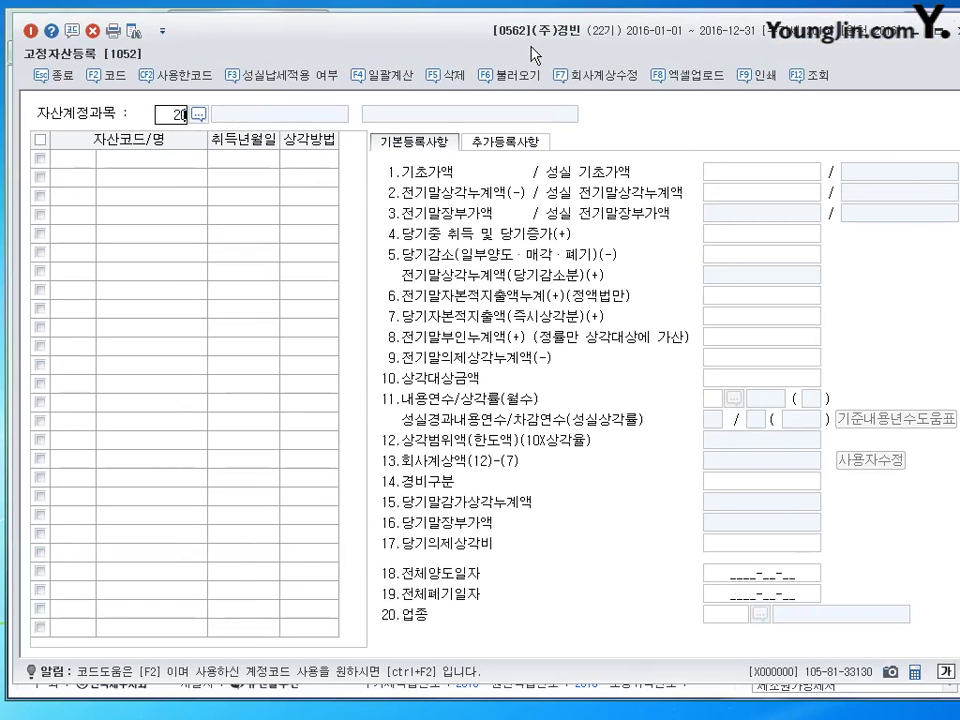
pyautogui.press('Return')
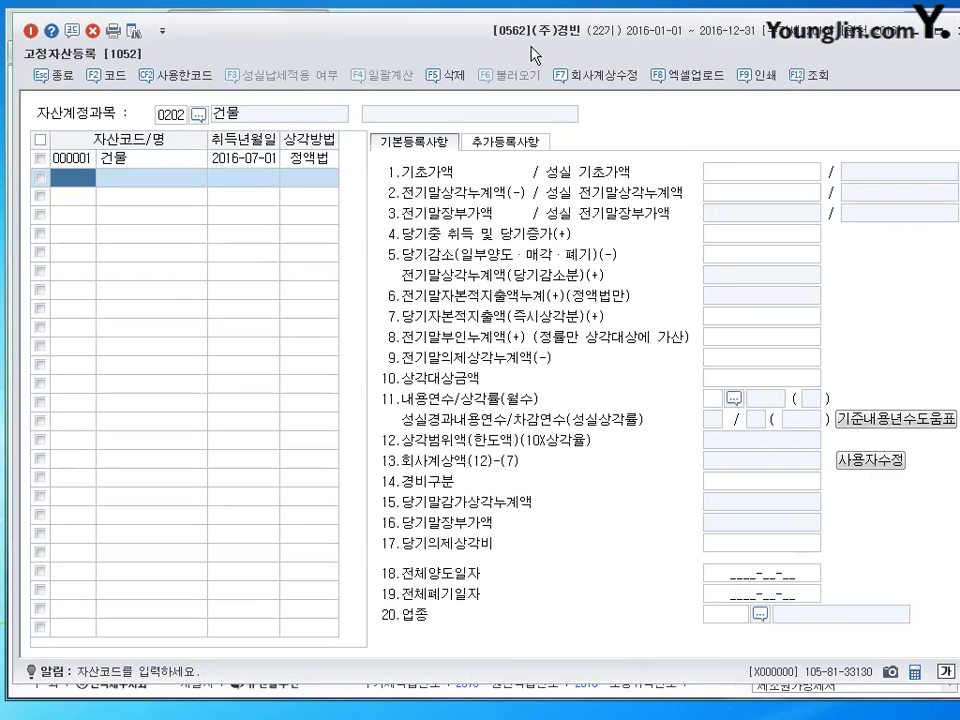
pyautogui.click(133, 159)
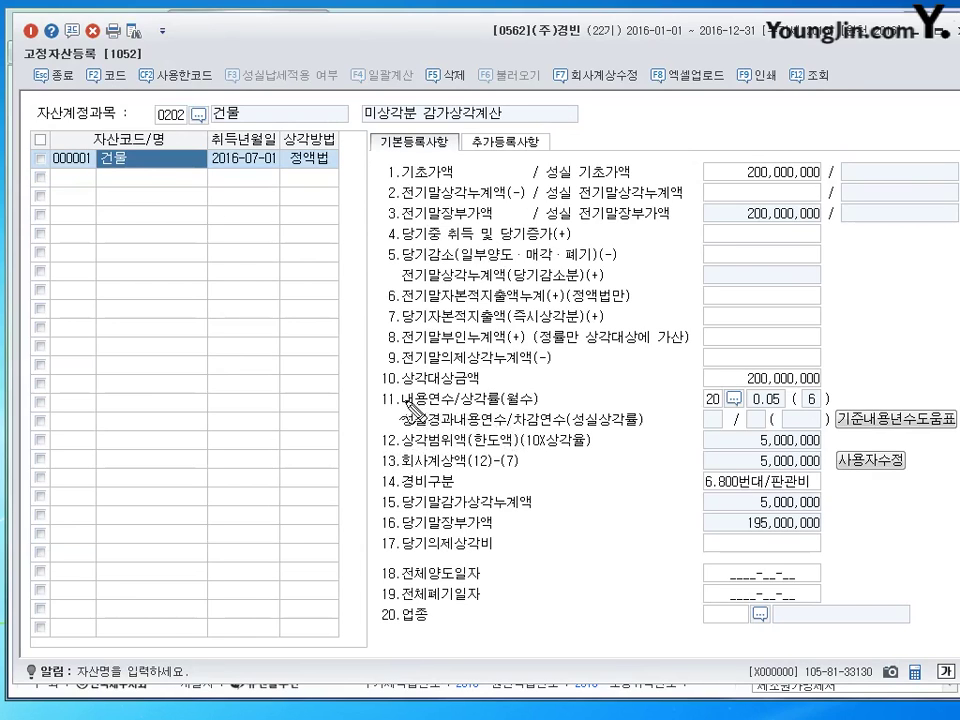
# Mark the building's 20-year life, 정액법 method and 5,000,000 depreciation limit, then clear marks and close.
pyautogui.moveTo(401, 407); pyautogui.dragTo(421, 407)
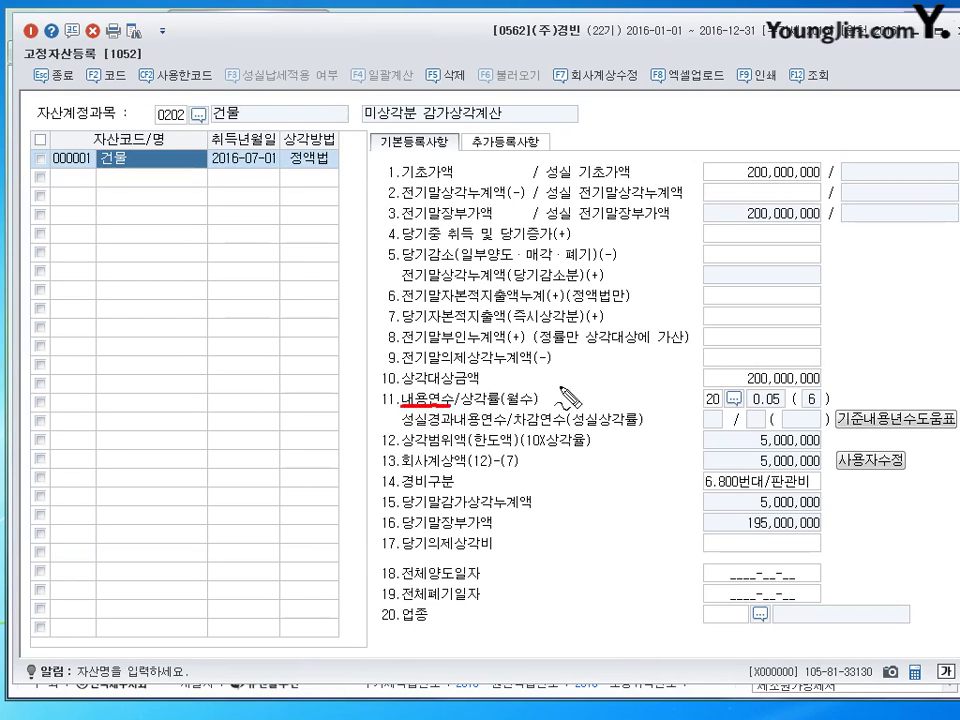
pyautogui.moveTo(716, 391)
pyautogui.mouseDown()
pyautogui.moveTo(701, 405)
pyautogui.moveTo(718, 412)
pyautogui.mouseUp()
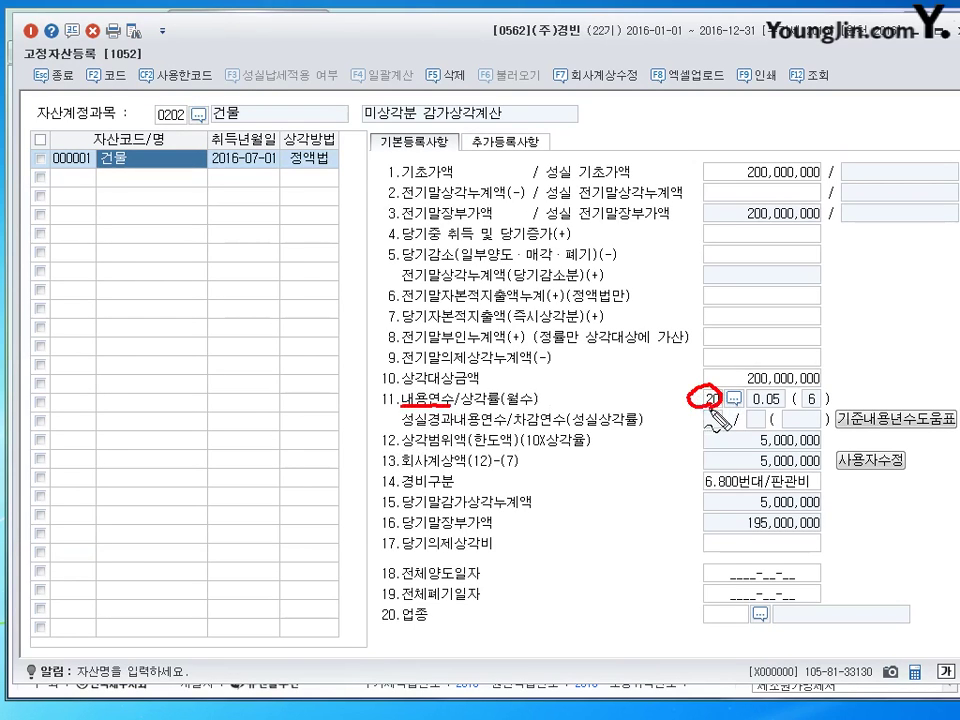
pyautogui.moveTo(301, 172)
pyautogui.mouseDown()
pyautogui.moveTo(324, 166)
pyautogui.moveTo(290, 170)
pyautogui.moveTo(328, 160)
pyautogui.mouseUp()
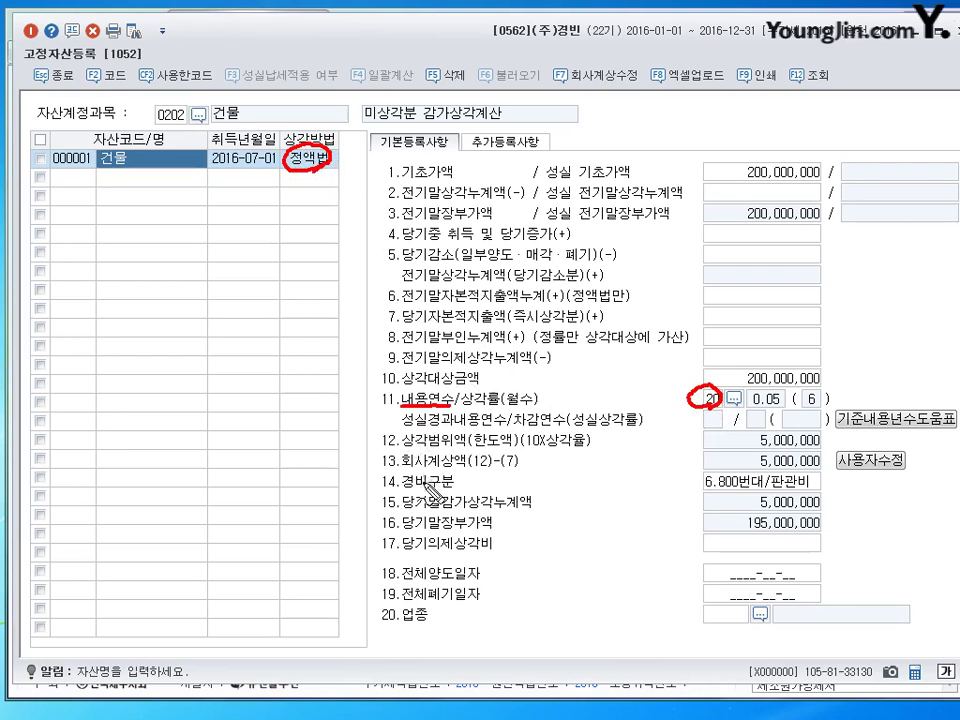
pyautogui.moveTo(375, 428)
pyautogui.mouseDown()
pyautogui.moveTo(376, 452)
pyautogui.moveTo(395, 430)
pyautogui.moveTo(376, 451)
pyautogui.moveTo(520, 450)
pyautogui.mouseUp()
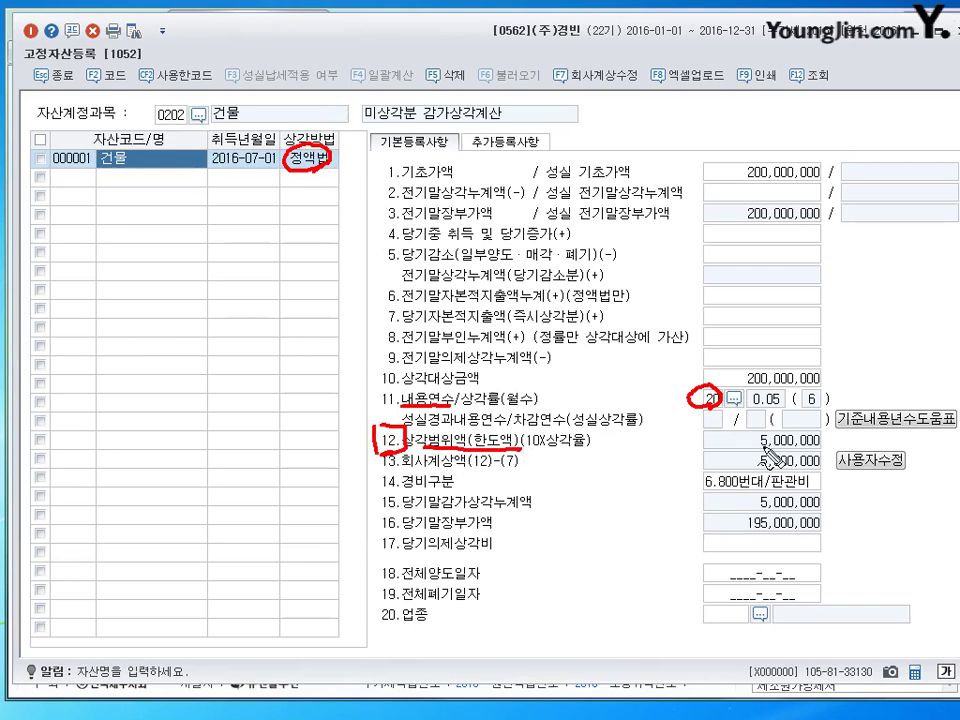
pyautogui.moveTo(818, 452); pyautogui.dragTo(757, 451)
pyautogui.moveTo(812, 441); pyautogui.dragTo(790, 450)
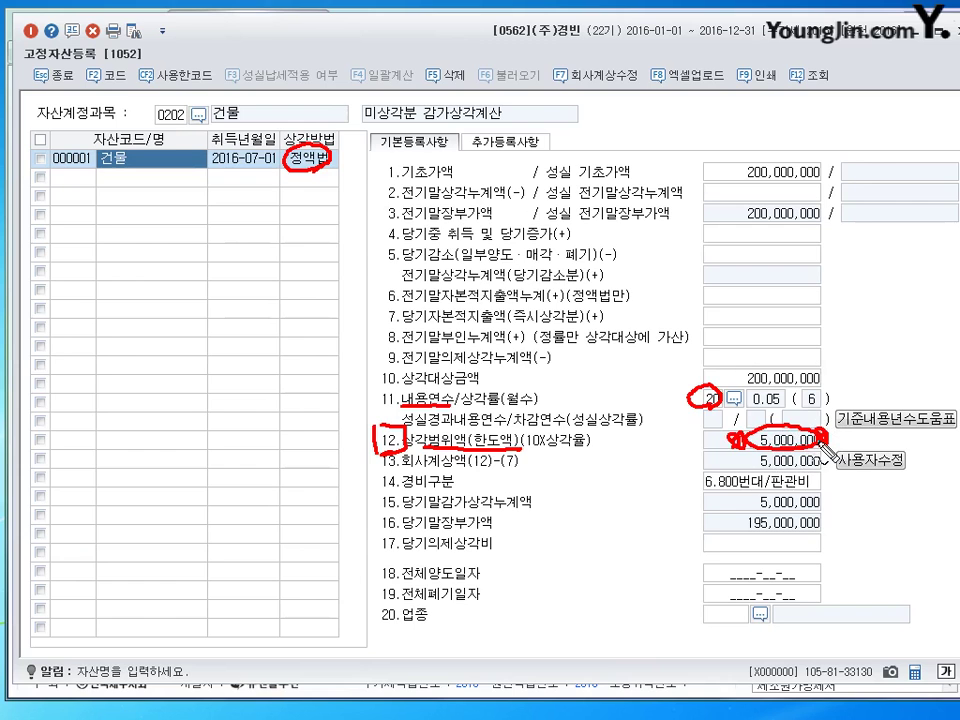
pyautogui.press('Escape')
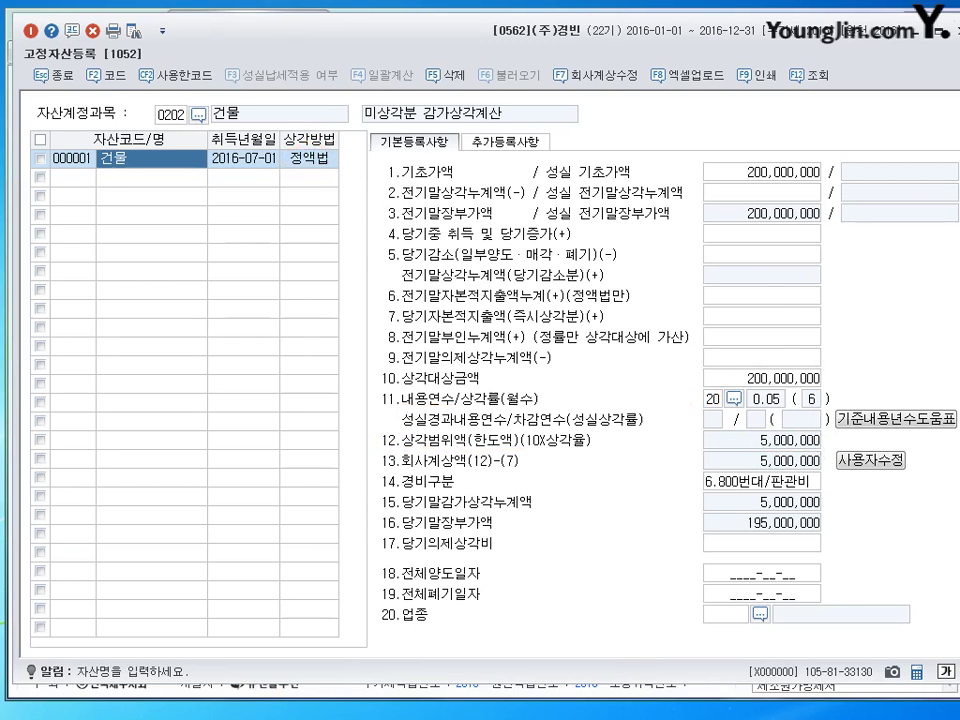
pyautogui.press('Escape')
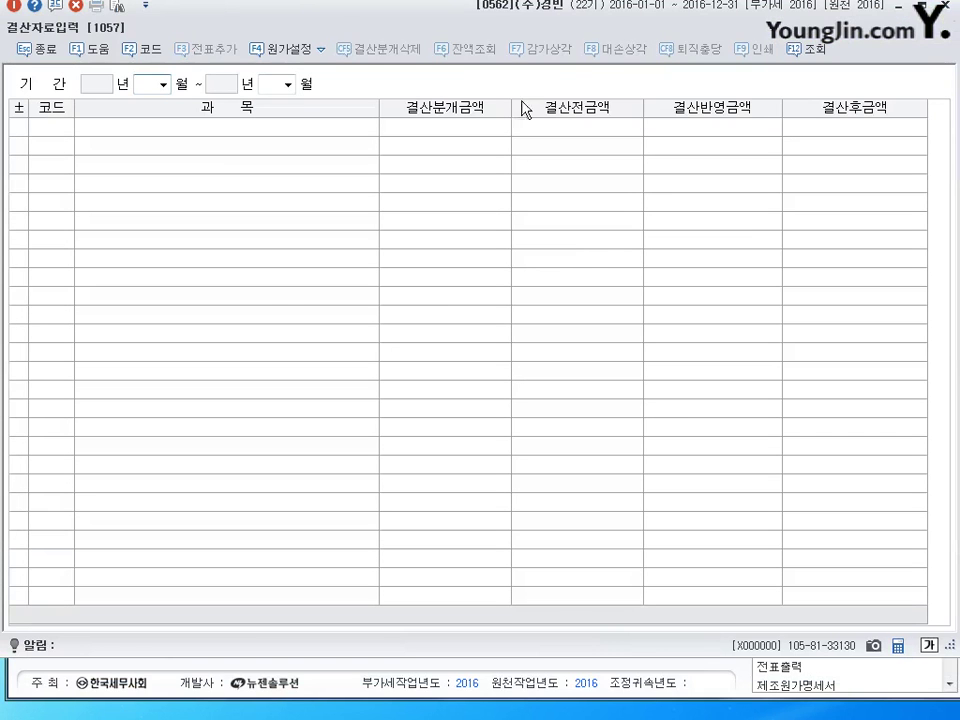
# Set the 결산자료입력 period to months 01 through 12 and maximize the window.
pyautogui.doubleClick(474, 28)
pyautogui.press('Return')
pyautogui.write('12')
pyautogui.press('Return')
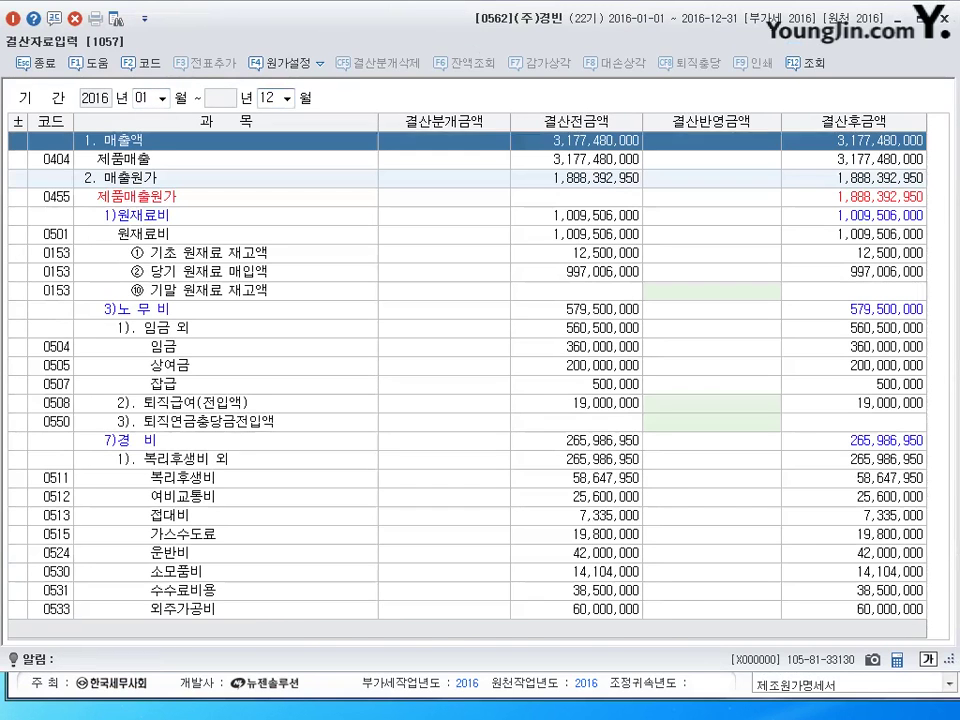
pyautogui.doubleClick(477, 30)
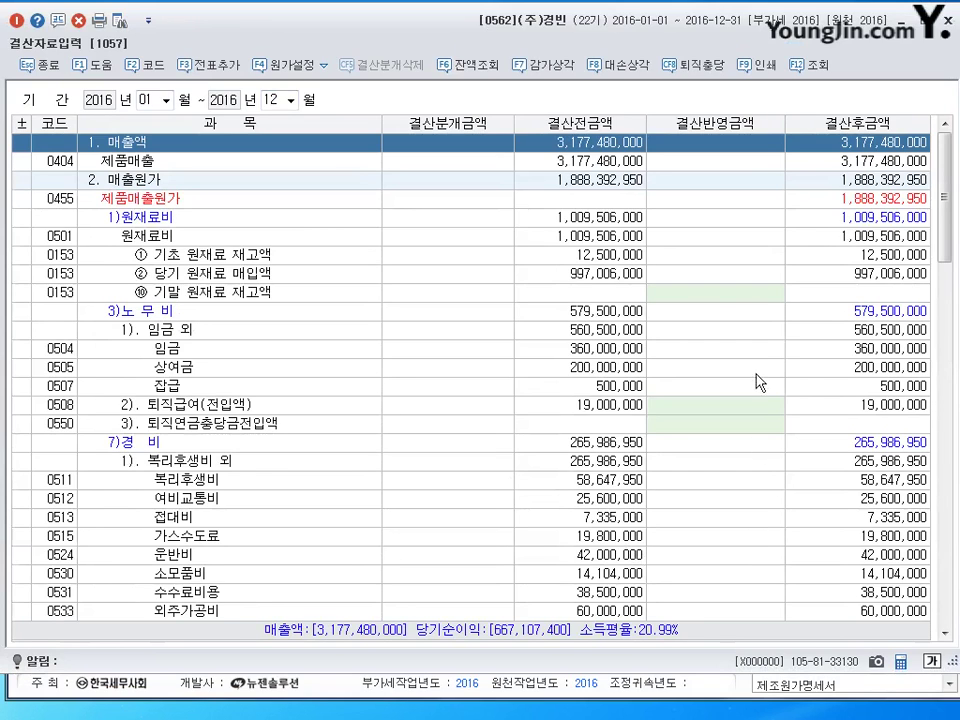
# Enter 5,000,000 as the 0202 건물 depreciation amount and scroll down to 9. 법인세등.
pyautogui.click(760, 427)
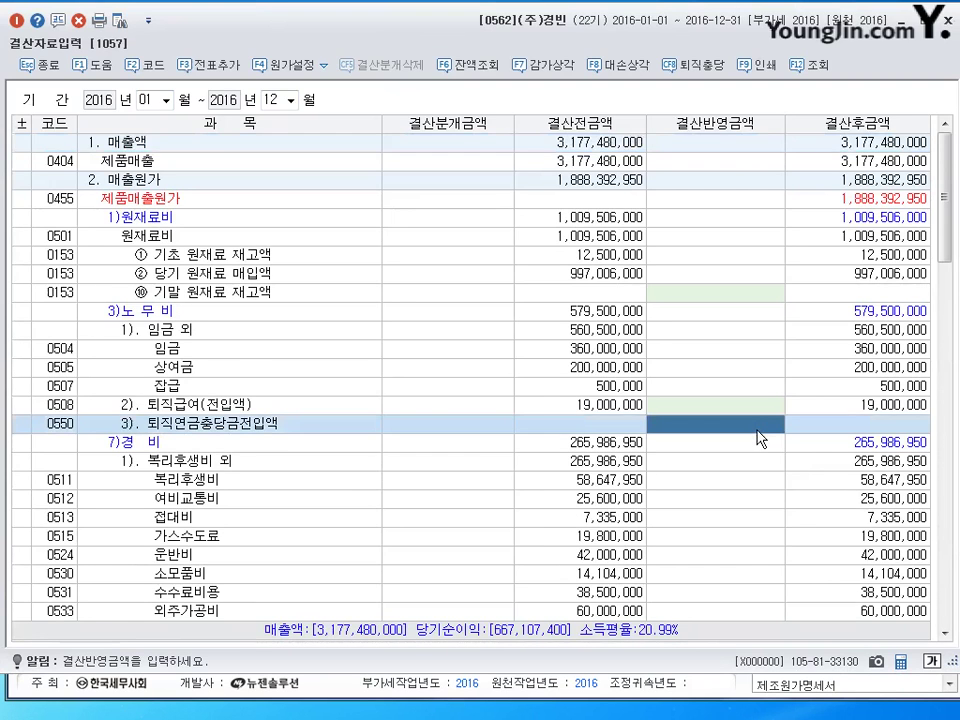
pyautogui.scroll(-10, 760, 435)
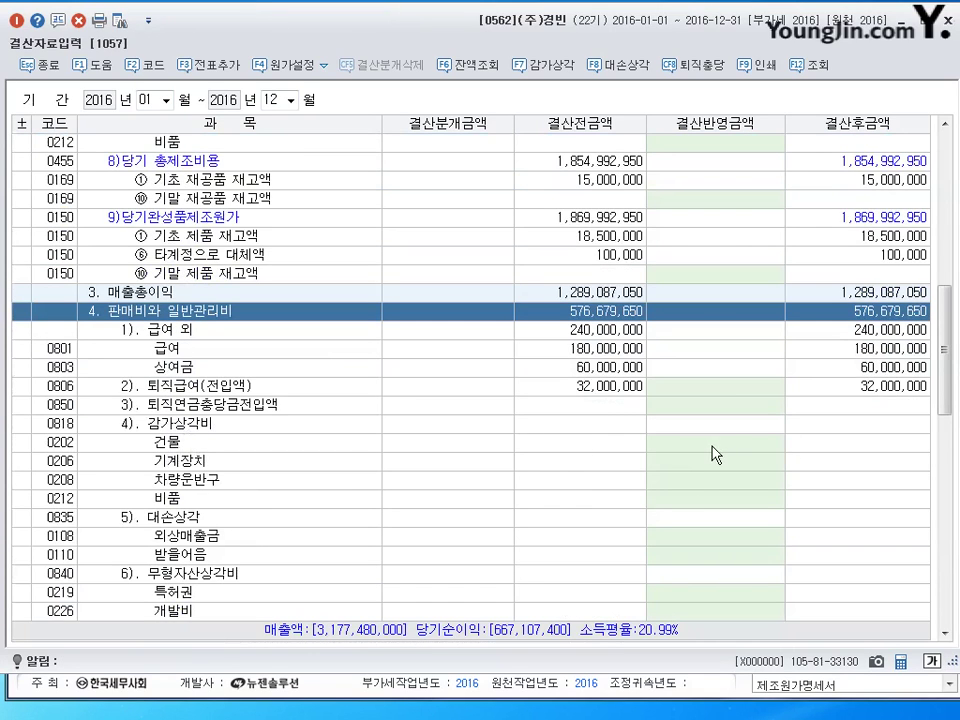
pyautogui.click(742, 443)
pyautogui.write('5000000')
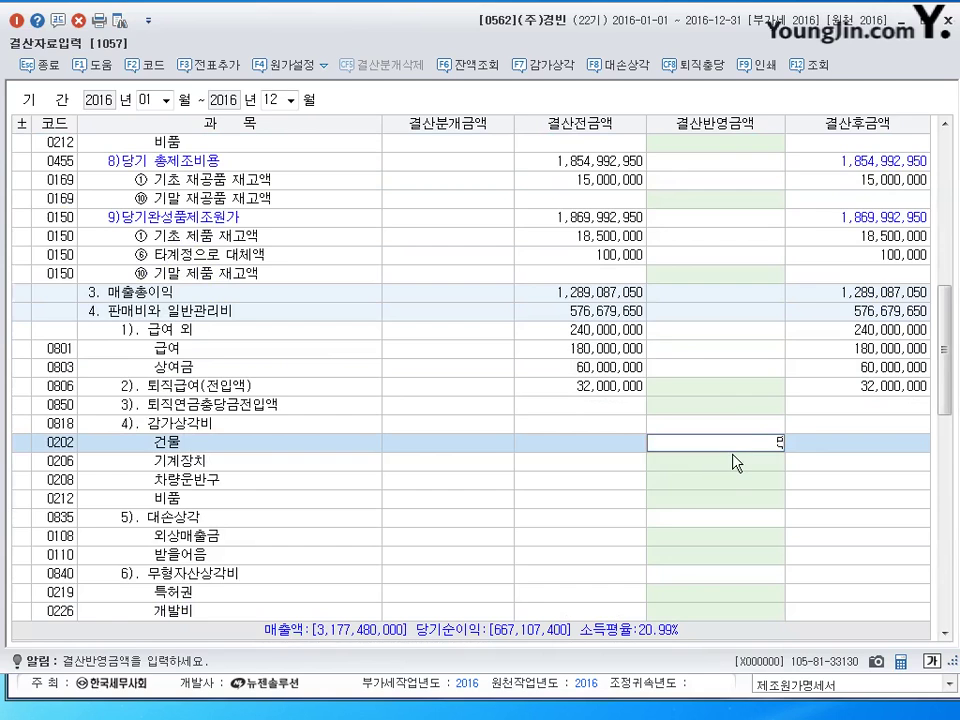
pyautogui.press('Return')
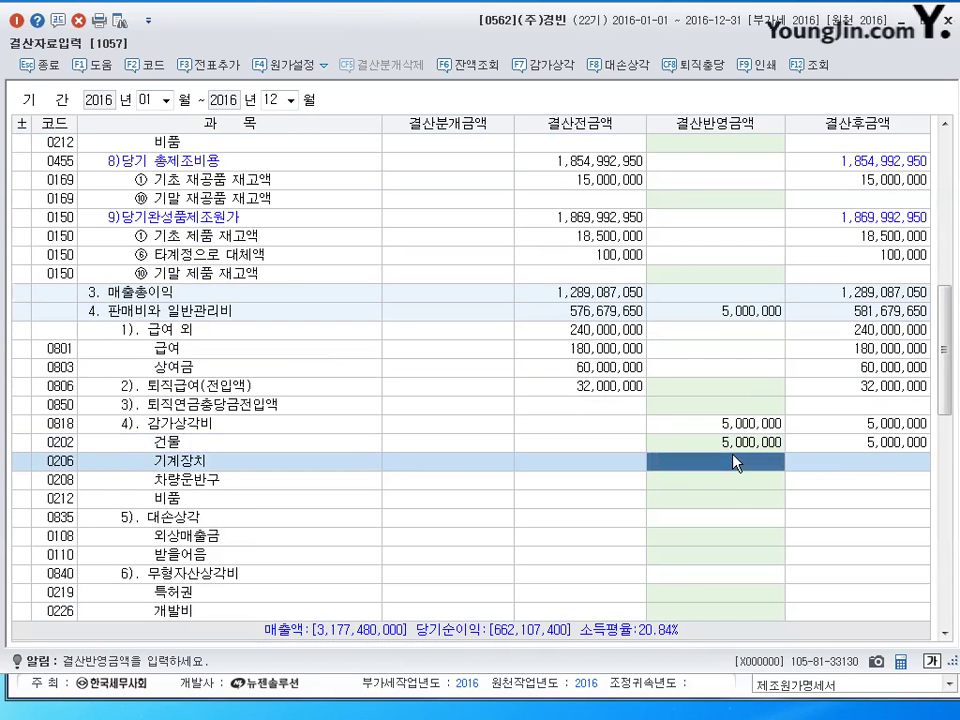
pyautogui.scroll(-5, 736, 461)
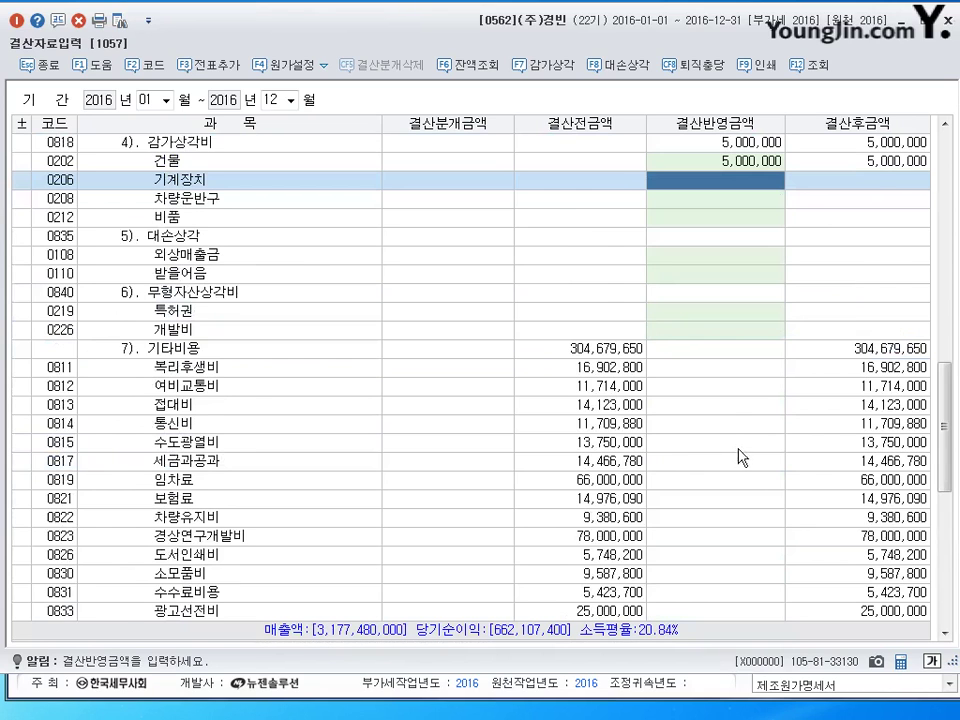
pyautogui.scroll(-9, 718, 454)
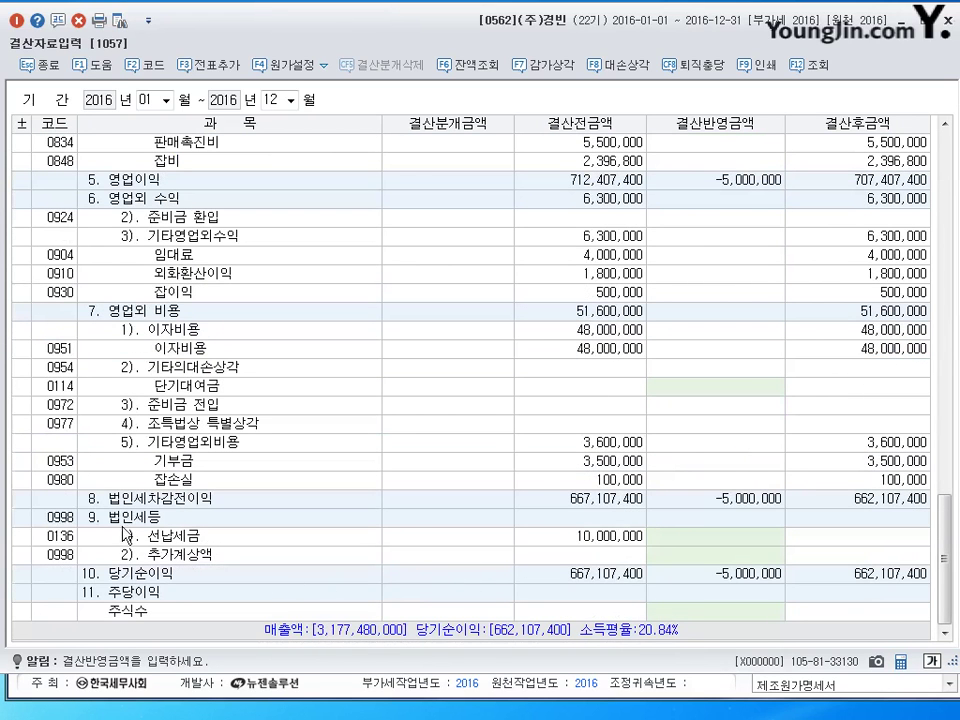
# Enter 선납세금 10,000,000 and 추가계상액 15,000,000, making corporate tax total 25,000,000.
pyautogui.click(696, 540)
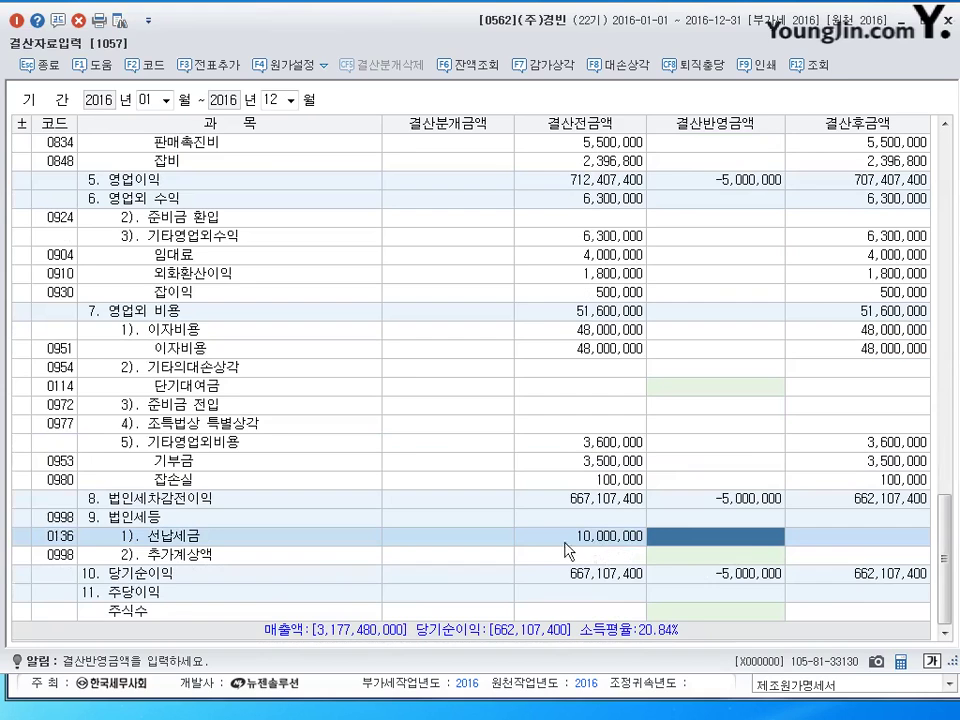
pyautogui.write('10000000')
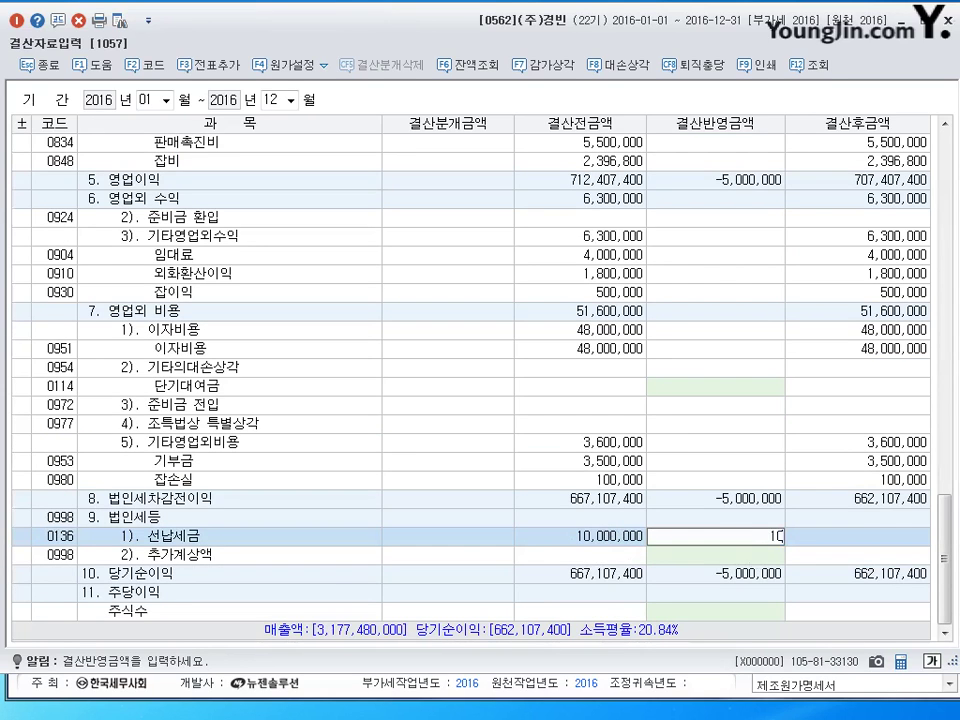
pyautogui.press('Return')
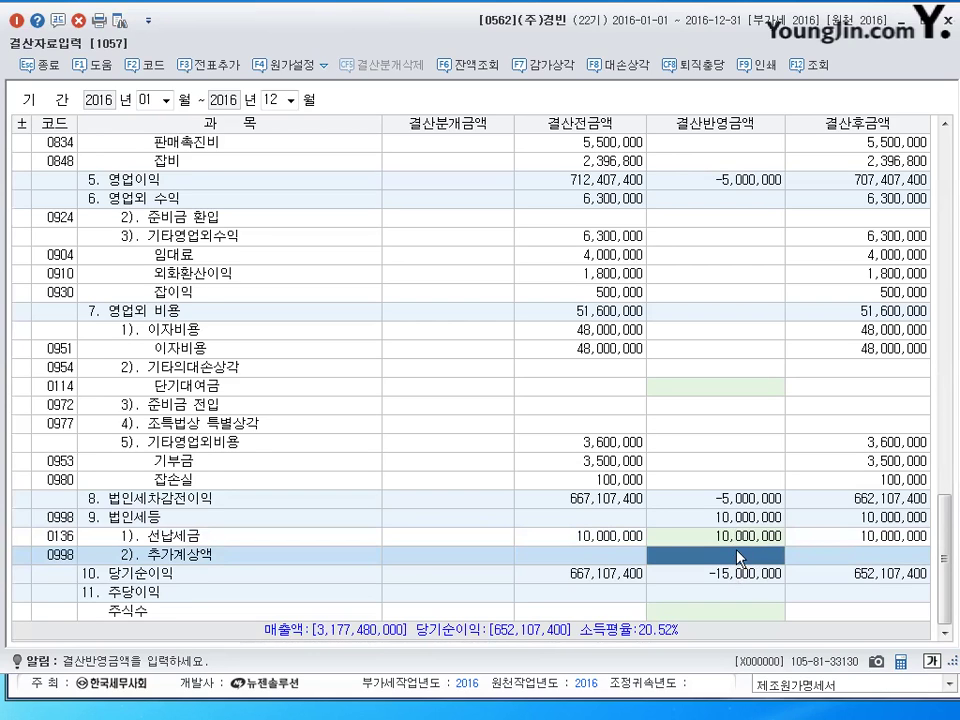
pyautogui.click(738, 558)
pyautogui.write('15000000')
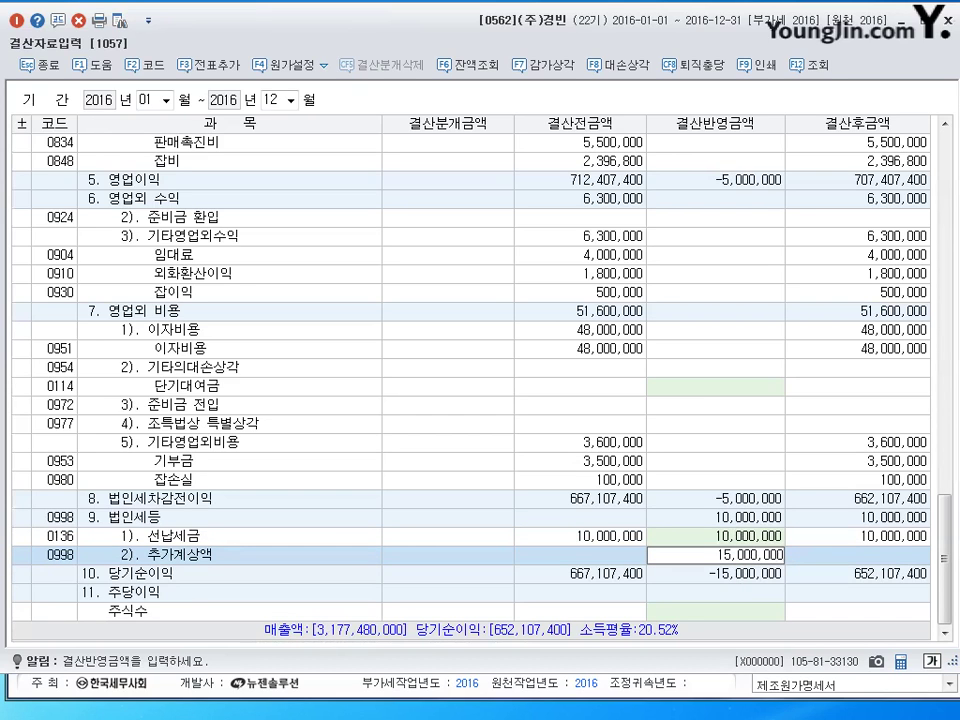
pyautogui.press('Return')
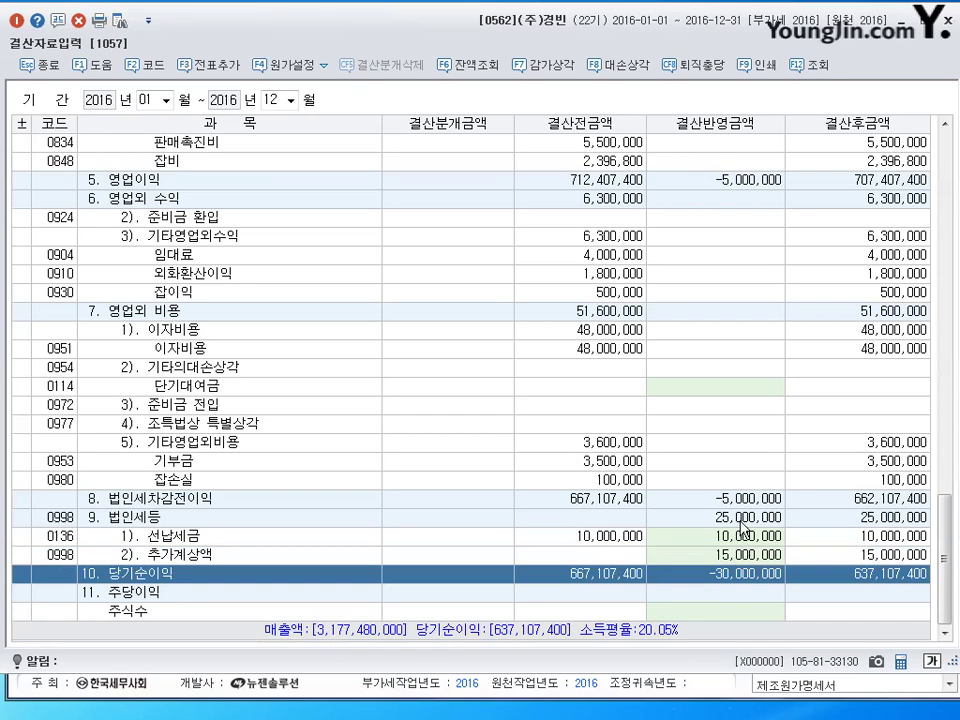
pyautogui.click(741, 520)
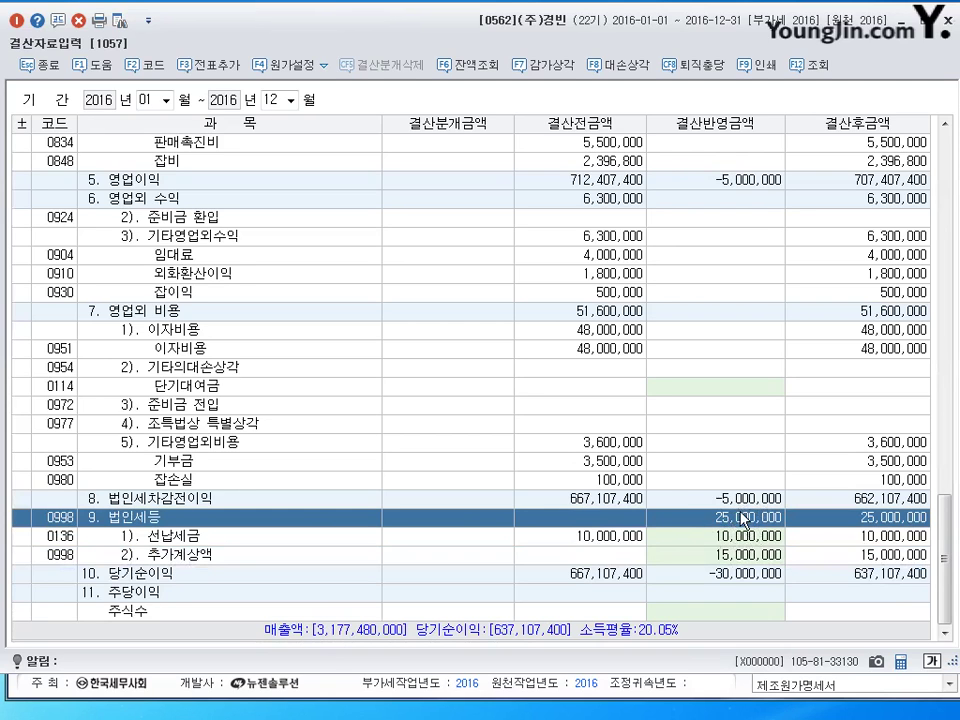
# Generate the closing journal entries with F3 전표추가, confirm with 예(Y), and close 결산자료입력.
pyautogui.click(205, 65)
pyautogui.click(452, 372)
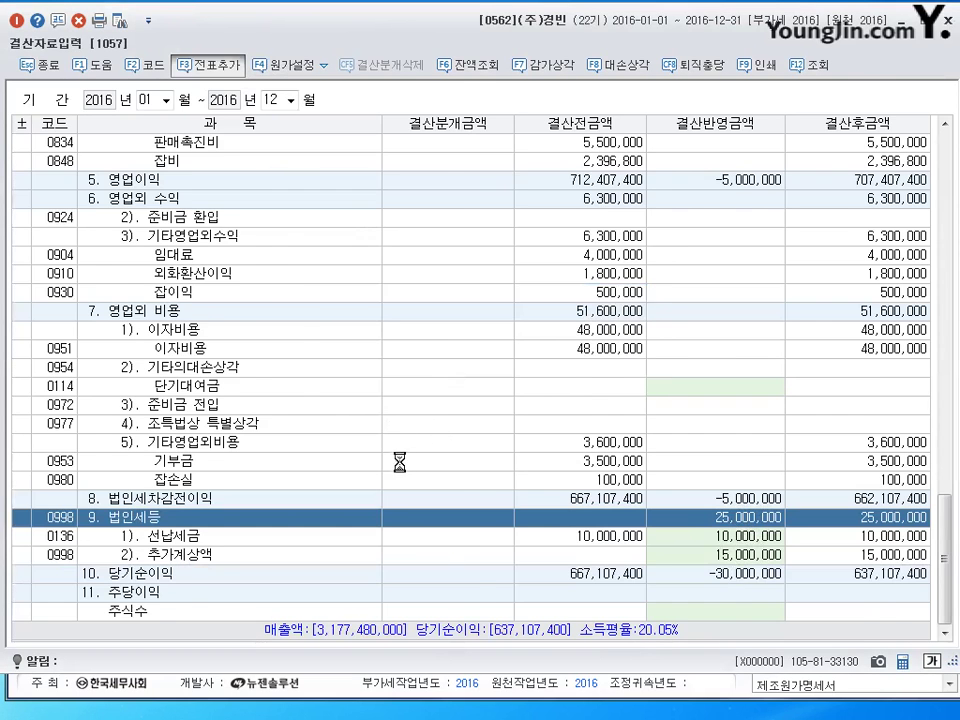
pyautogui.click(948, 19)
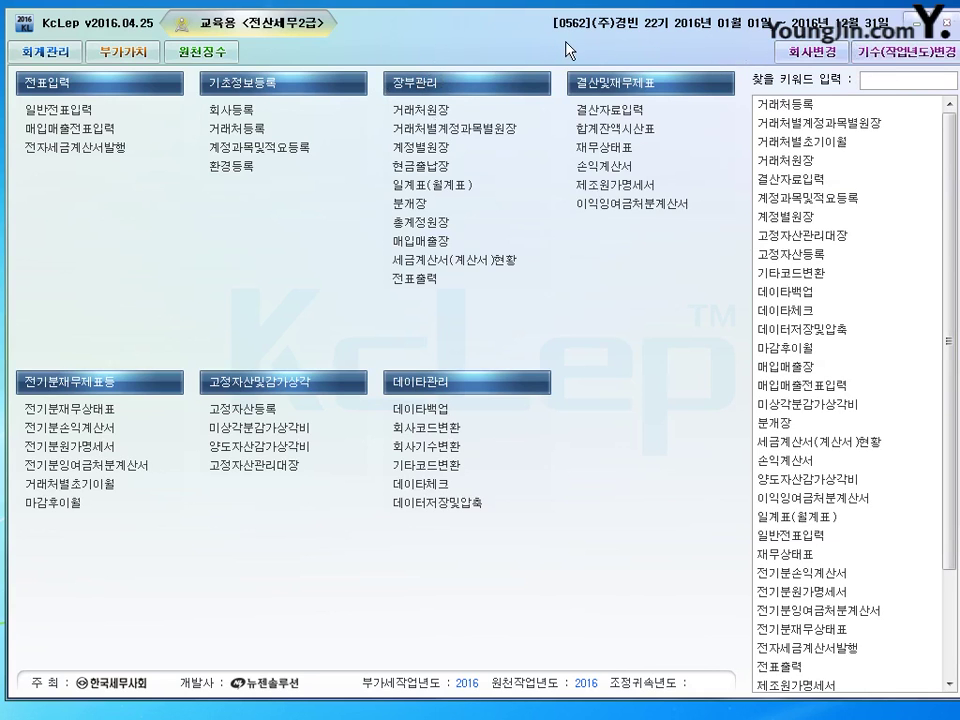
# In 원천징수 사원등록, select employee 101 and move to an empty 부양가족명세 row.
pyautogui.click(207, 56)
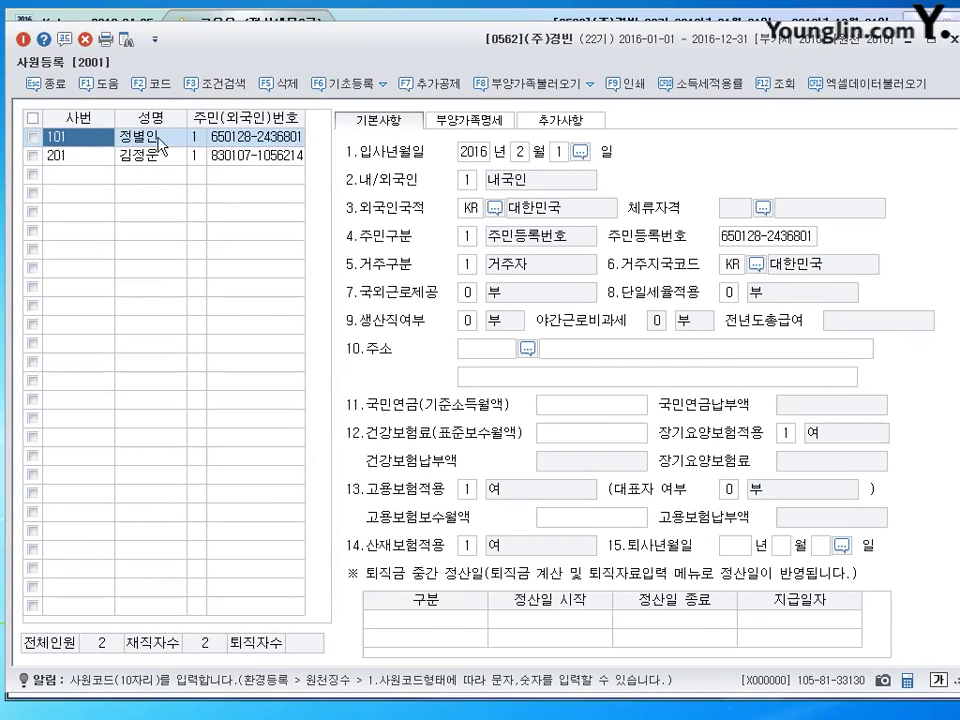
pyautogui.click(237, 145)
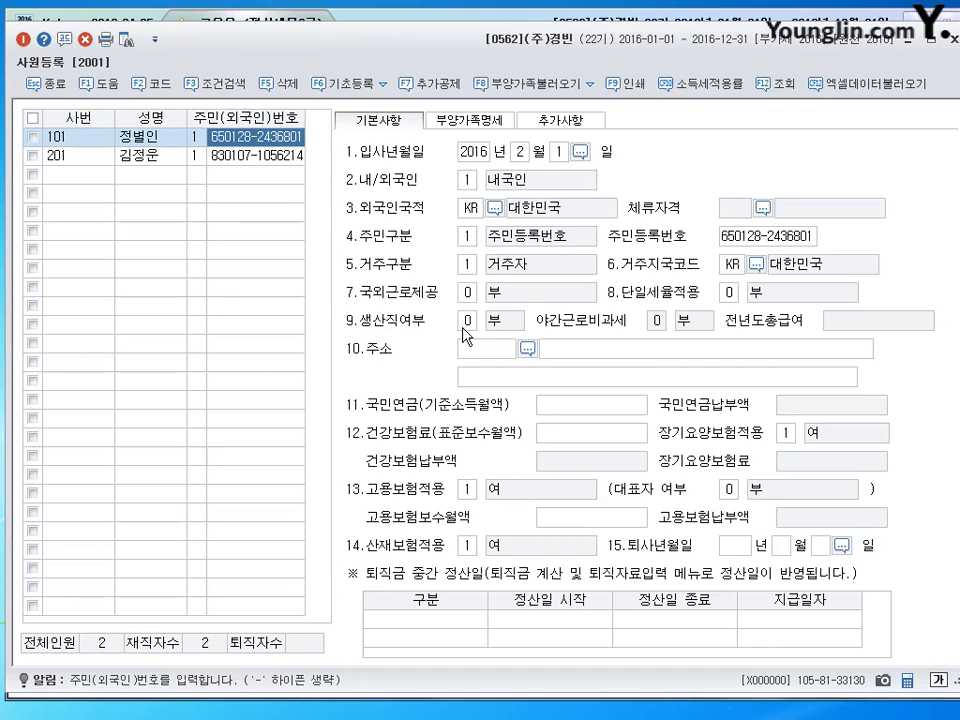
pyautogui.click(470, 120)
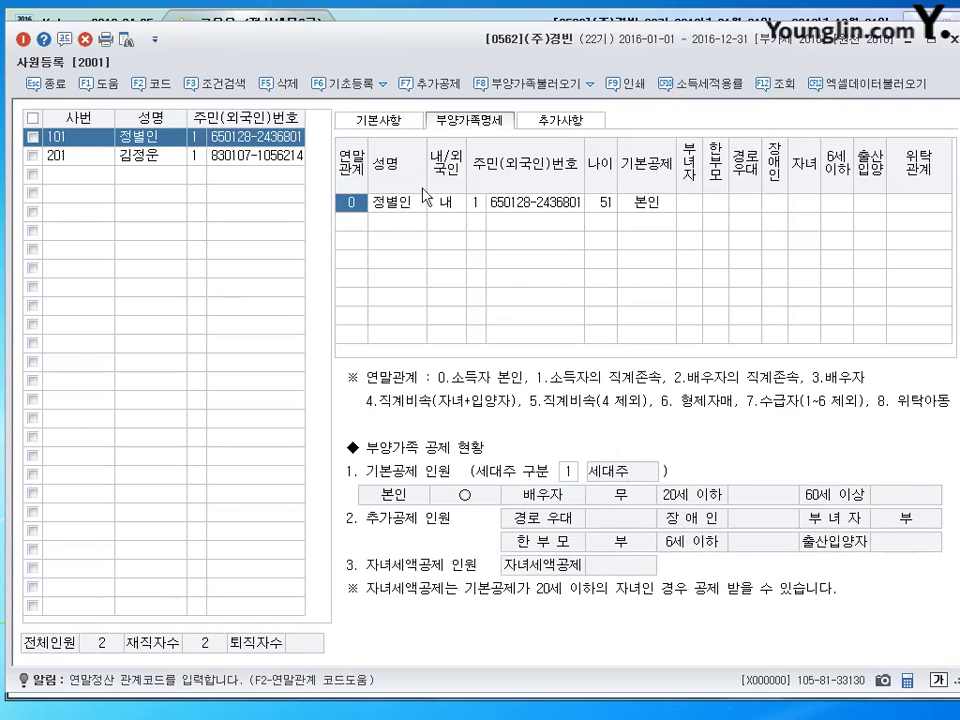
pyautogui.click(400, 124)
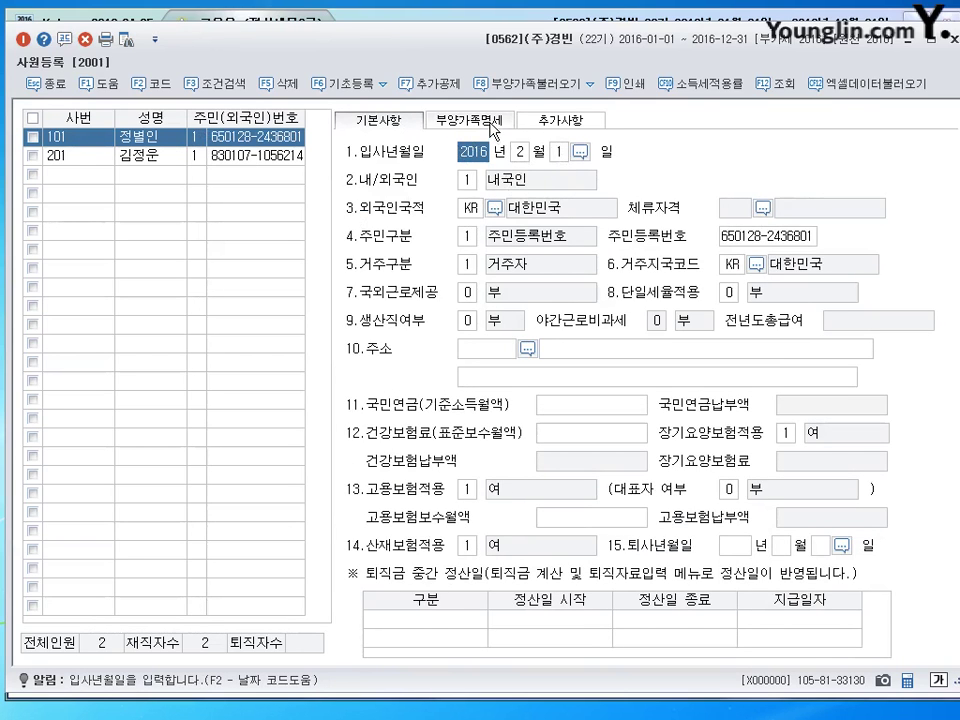
pyautogui.click(467, 120)
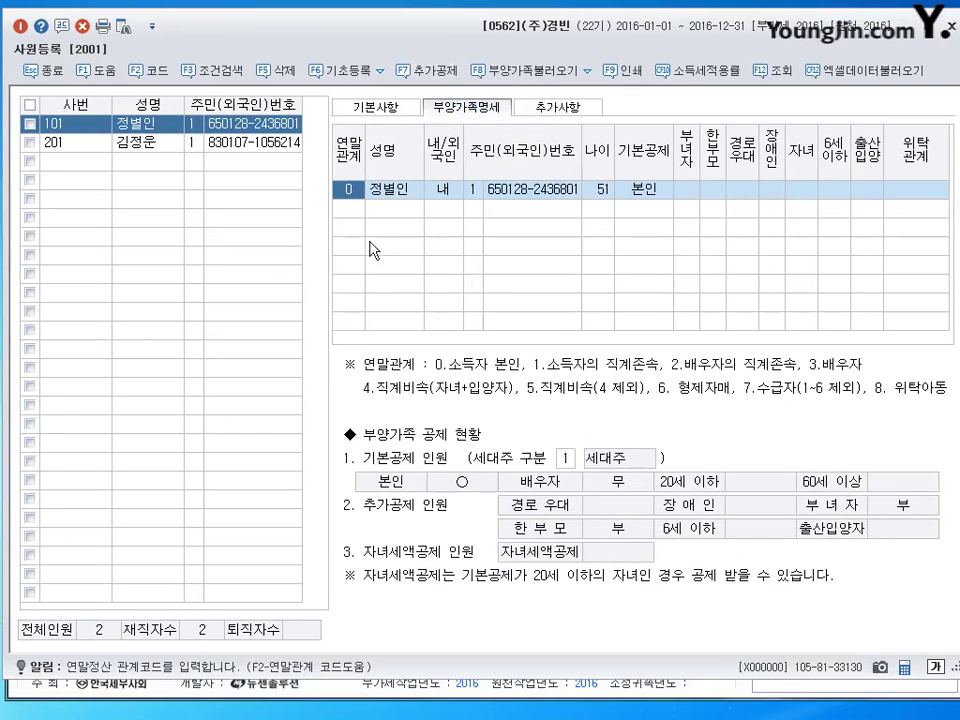
pyautogui.click(350, 210)
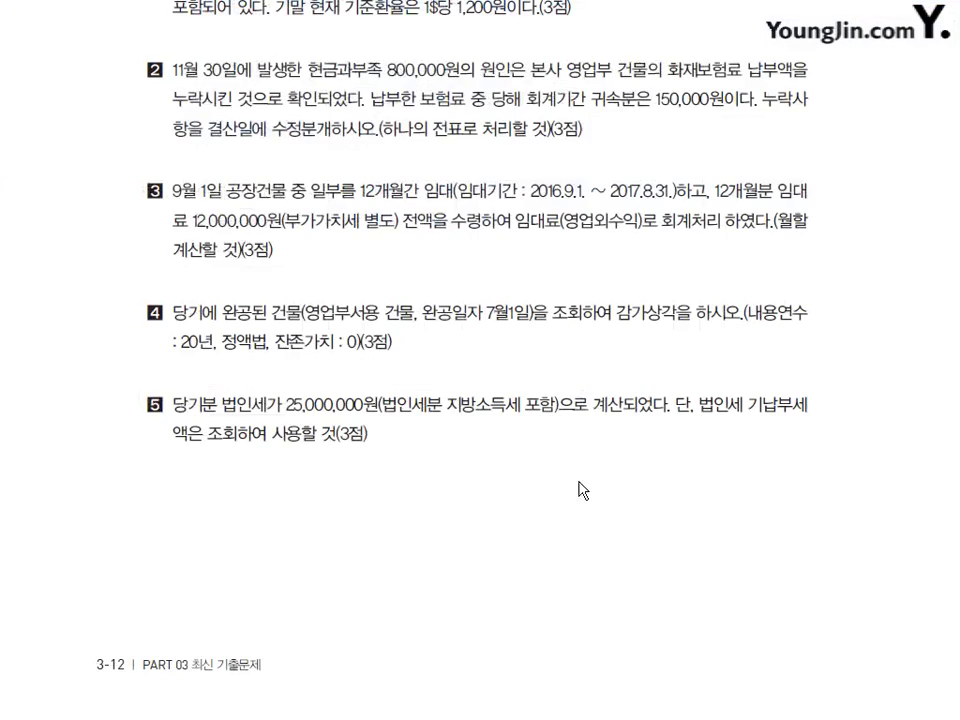
pyautogui.scroll(-10, 579, 489)
pyautogui.scroll(-3, 548, 408)
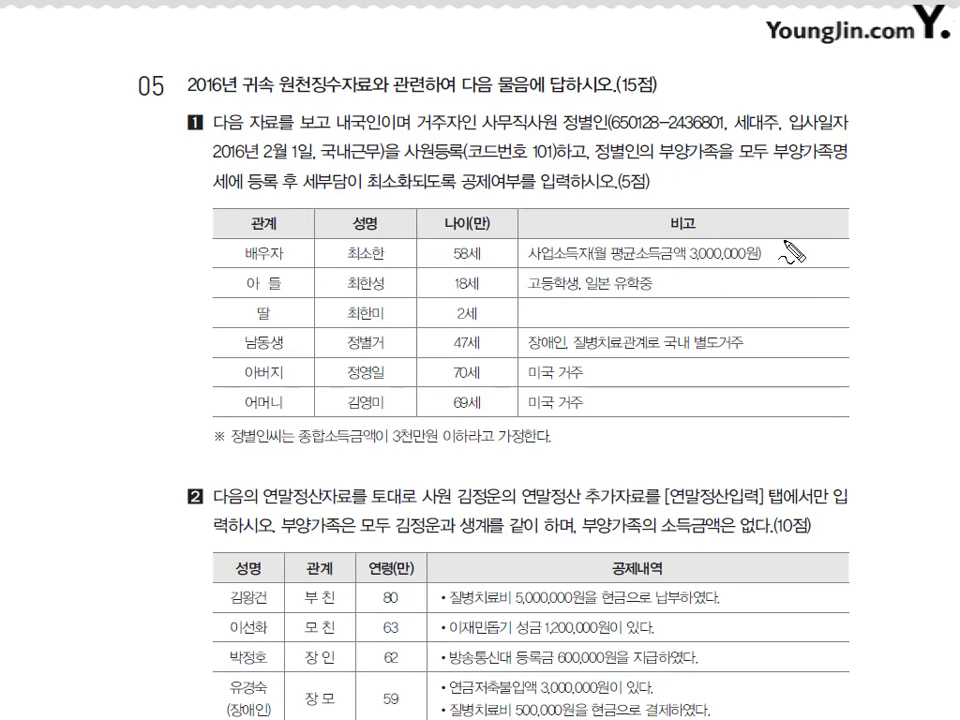
# Mark the spouse X, son and daughter O, and underline 일본 유학중, 장애인 and 47세 in red.
pyautogui.moveTo(786, 242); pyautogui.dragTo(791, 259)
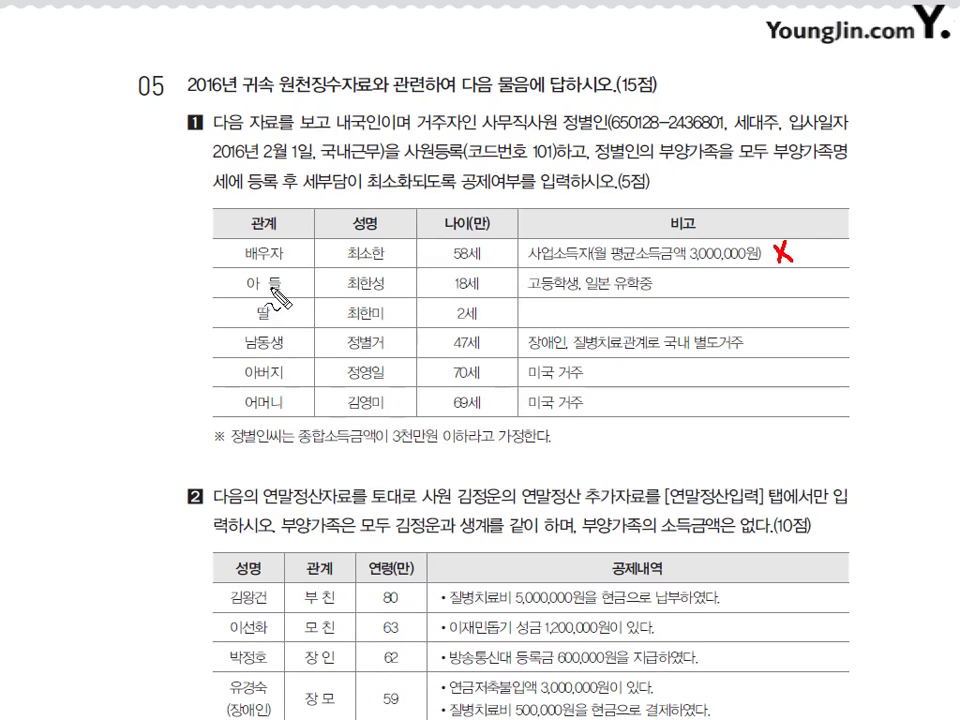
pyautogui.click(497, 286)
pyautogui.moveTo(497, 286); pyautogui.dragTo(496, 284)
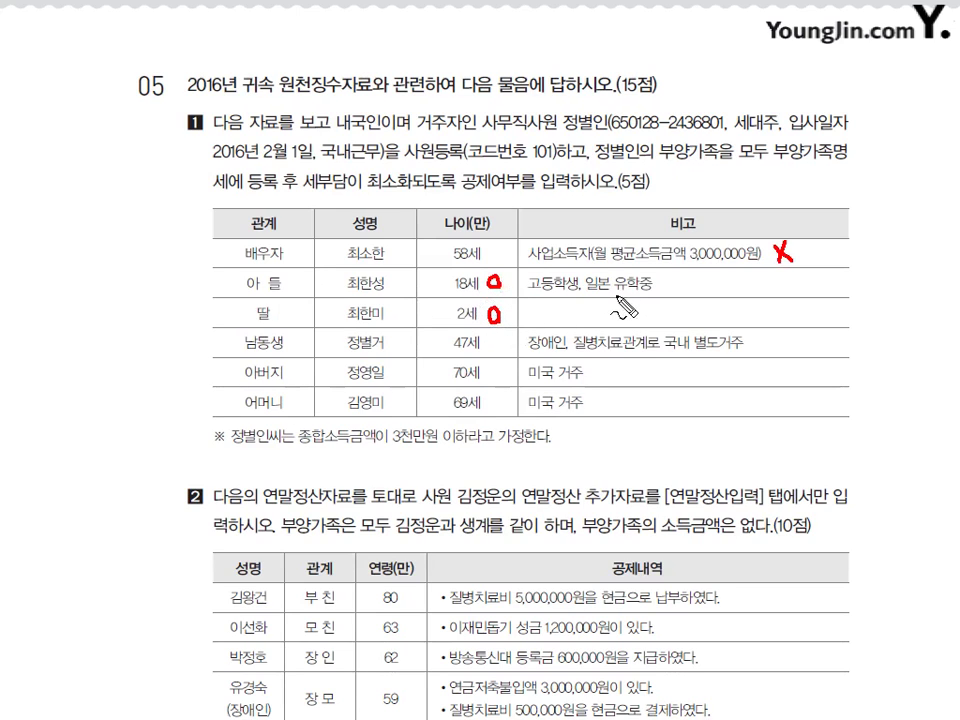
pyautogui.moveTo(589, 293); pyautogui.dragTo(641, 293)
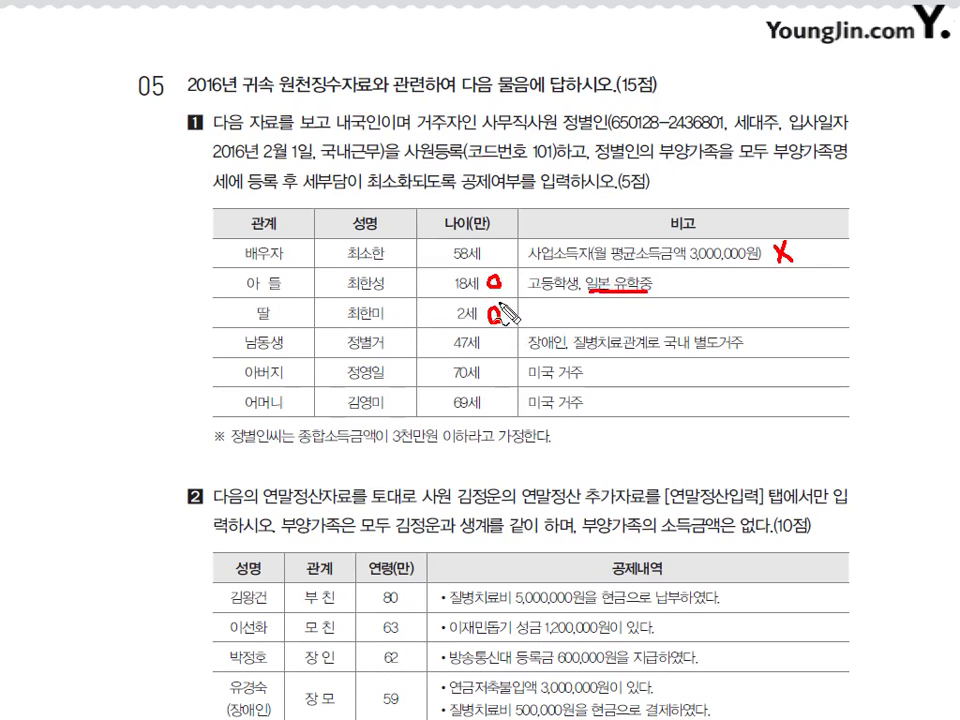
pyautogui.moveTo(488, 286)
pyautogui.mouseDown()
pyautogui.moveTo(505, 259)
pyautogui.moveTo(488, 259)
pyautogui.mouseUp()
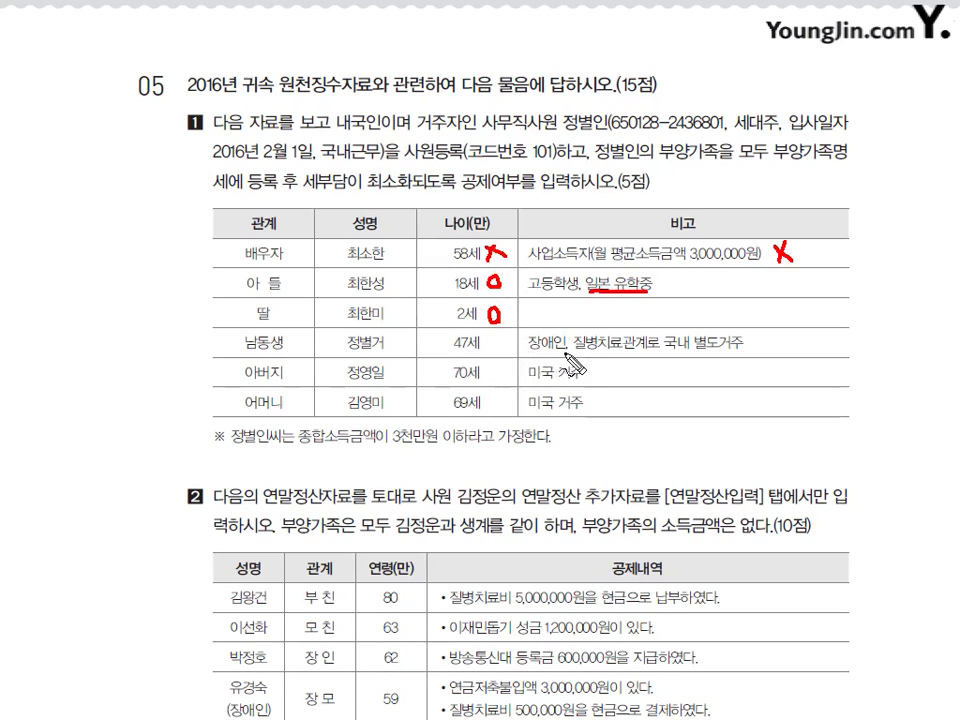
pyautogui.moveTo(527, 352); pyautogui.dragTo(567, 351)
pyautogui.moveTo(453, 350); pyautogui.dragTo(483, 350)
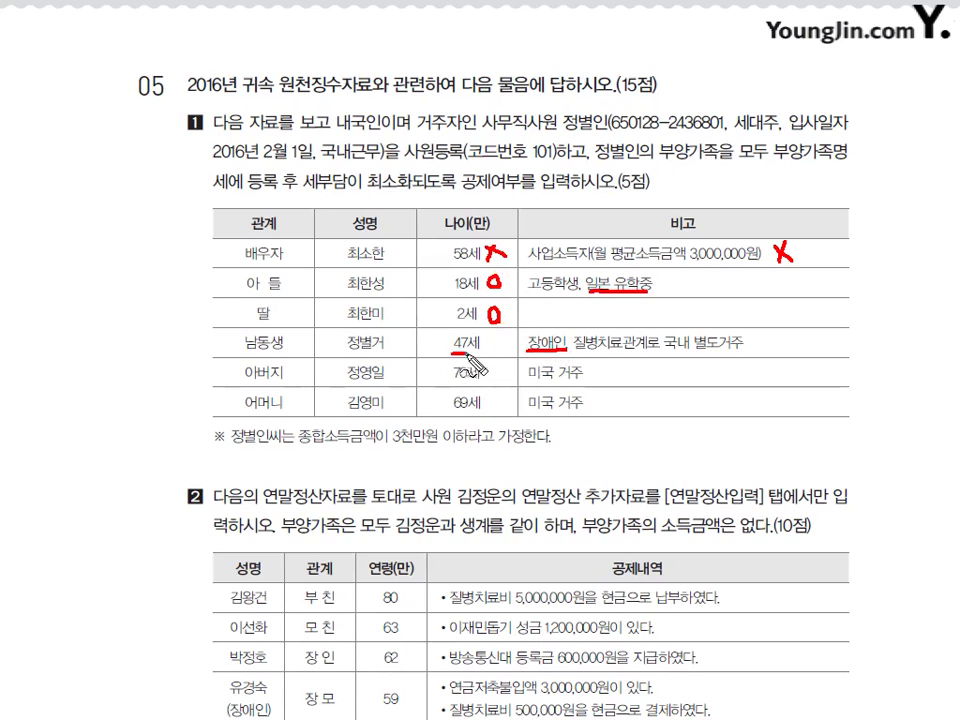
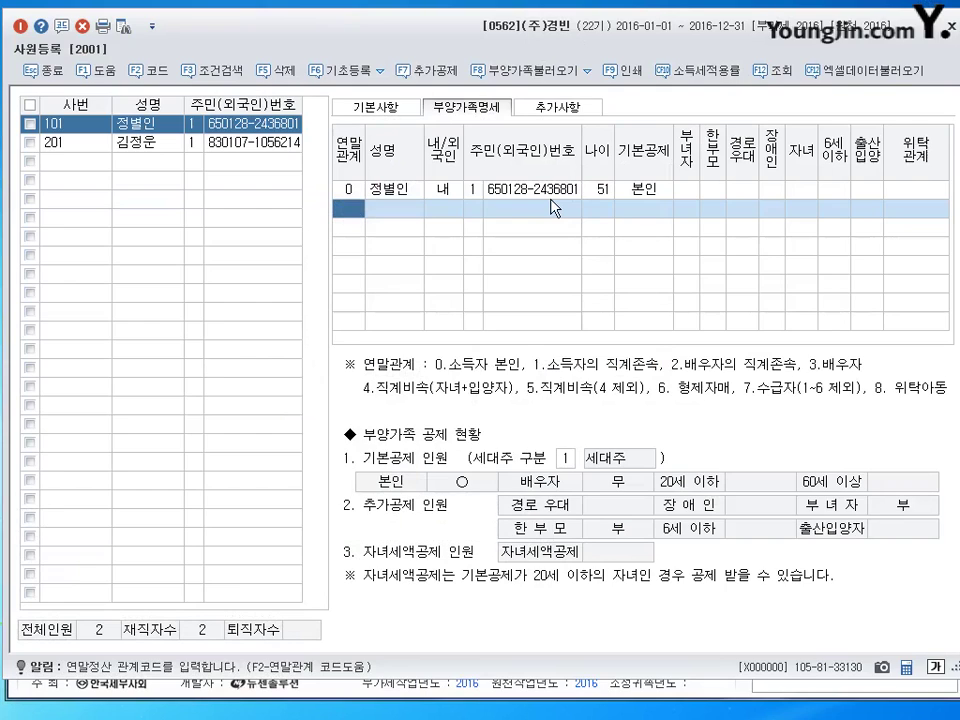
# Add the spouse with 연말관계 3, her name, 기본공제 0:부 and 위탁관계 남편.
pyautogui.write('3')
pyautogui.press('Return')
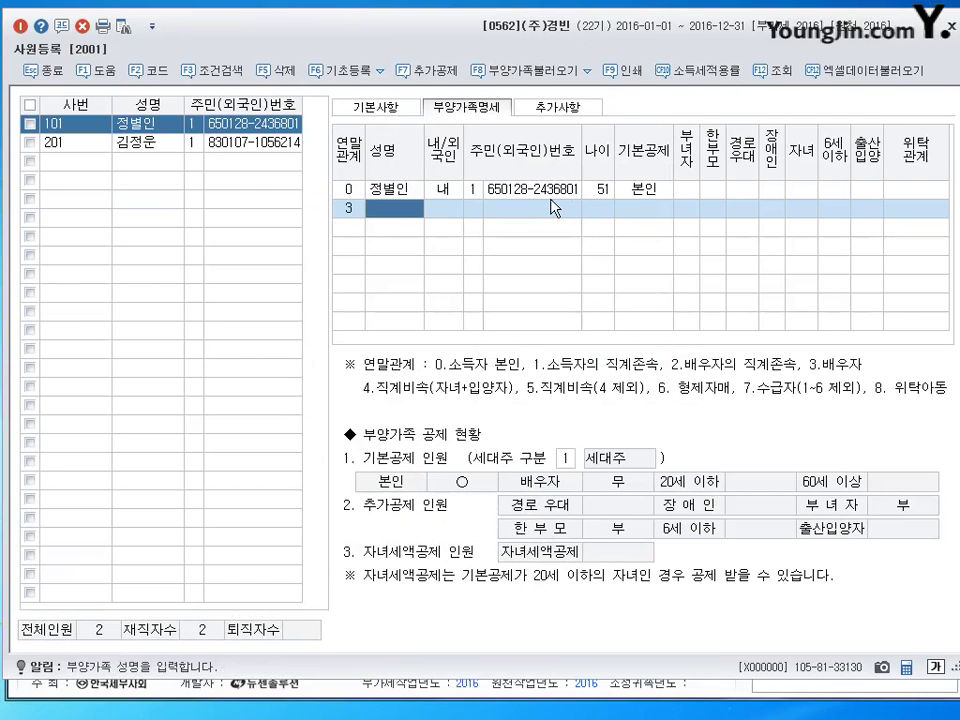
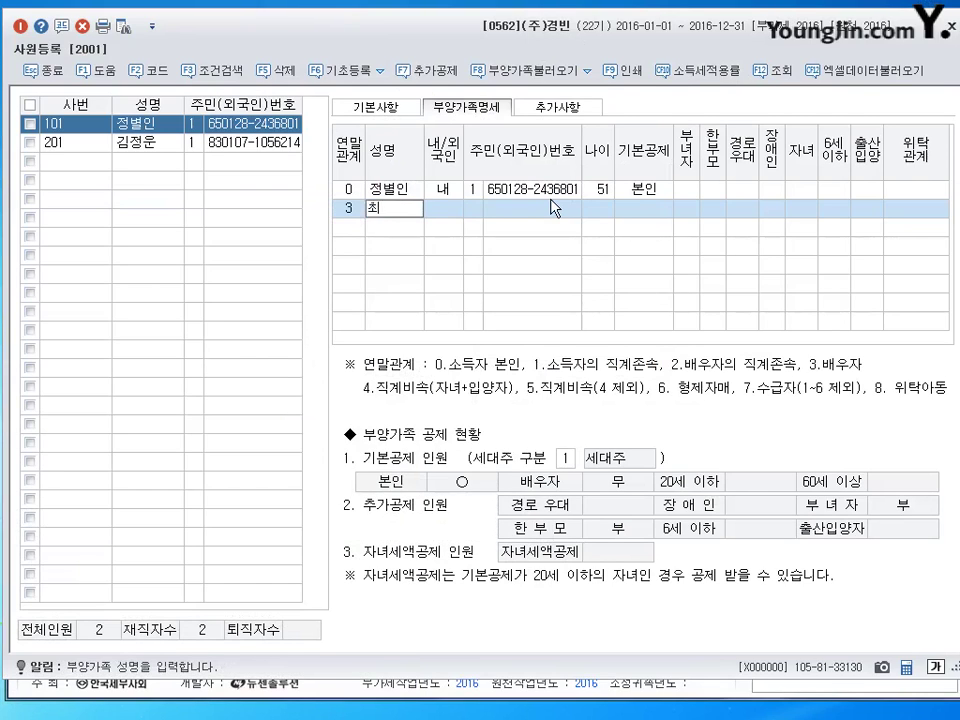
pyautogui.press('Return')
pyautogui.press('Return')
pyautogui.press('Return')
pyautogui.press('Return')
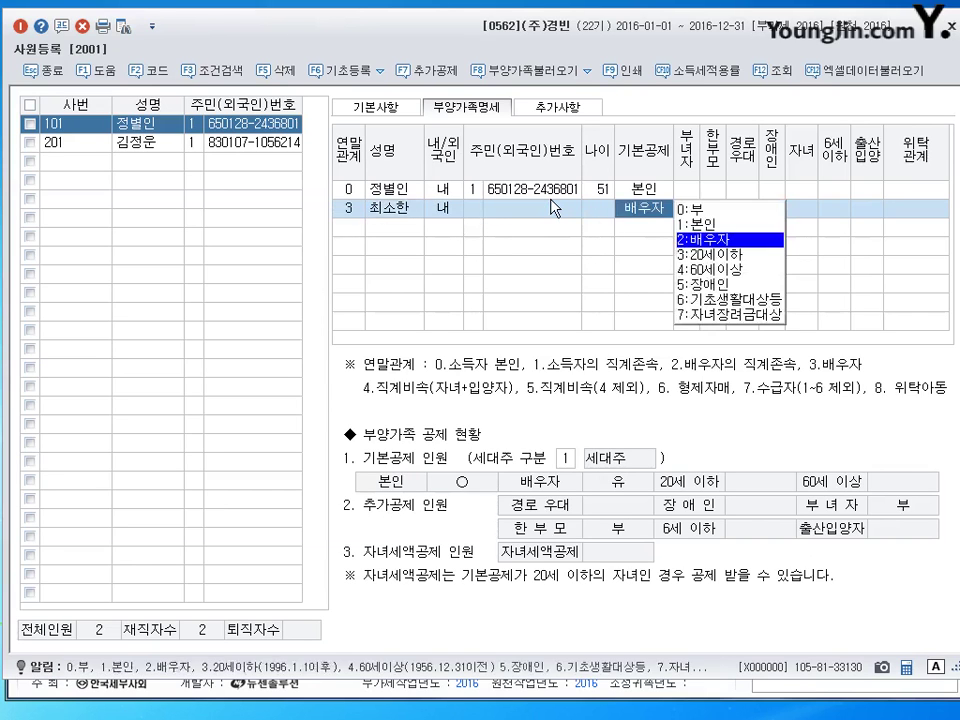
pyautogui.press('Return')
pyautogui.press('Left')
pyautogui.press('0')
pyautogui.press('Return')
pyautogui.press('Return')
pyautogui.press('Return')
pyautogui.press('Return')
pyautogui.press('Return')
pyautogui.press('Return')
pyautogui.press('Return')
pyautogui.press('Return')
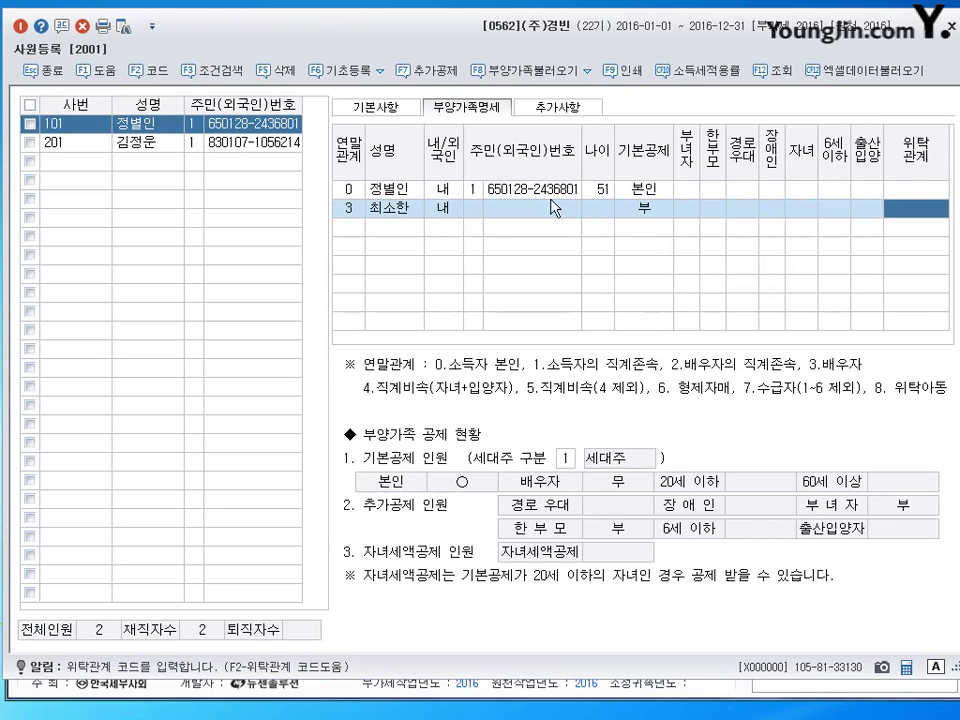
pyautogui.write('남편')
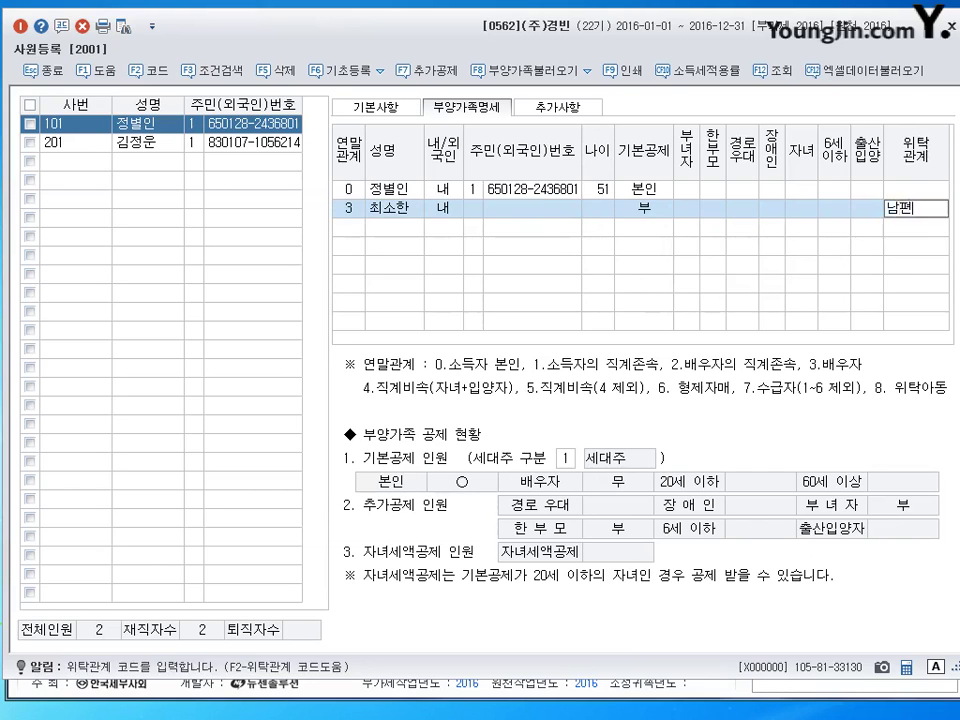
pyautogui.press('Return')
# Add the son with 연말관계 4, his name and 기본공제 3:20세이하.
pyautogui.write('4')
pyautogui.press('Return')
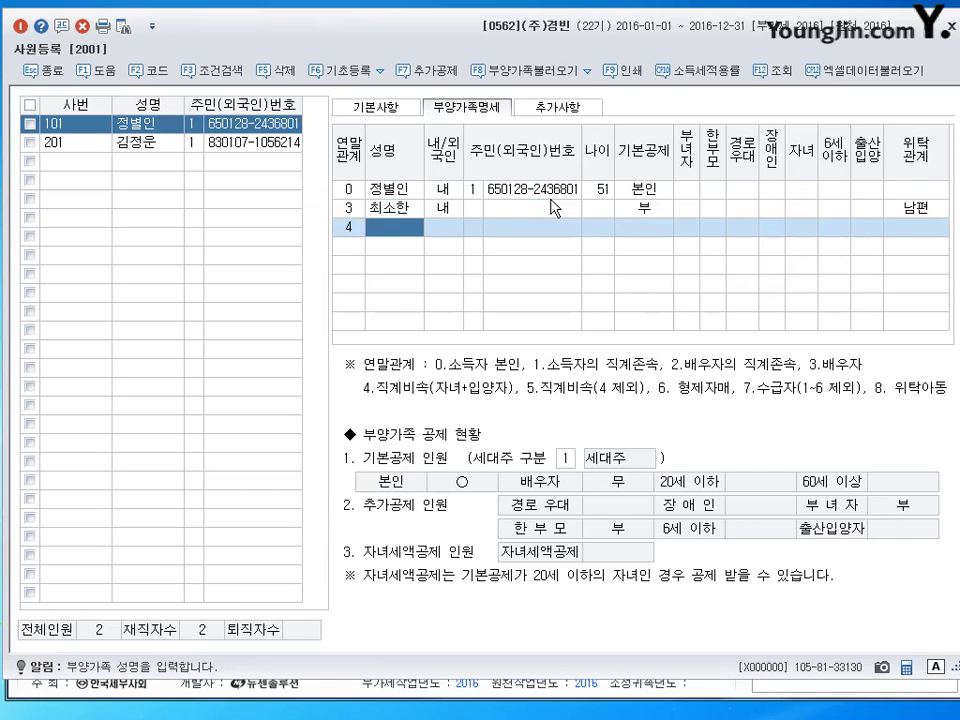
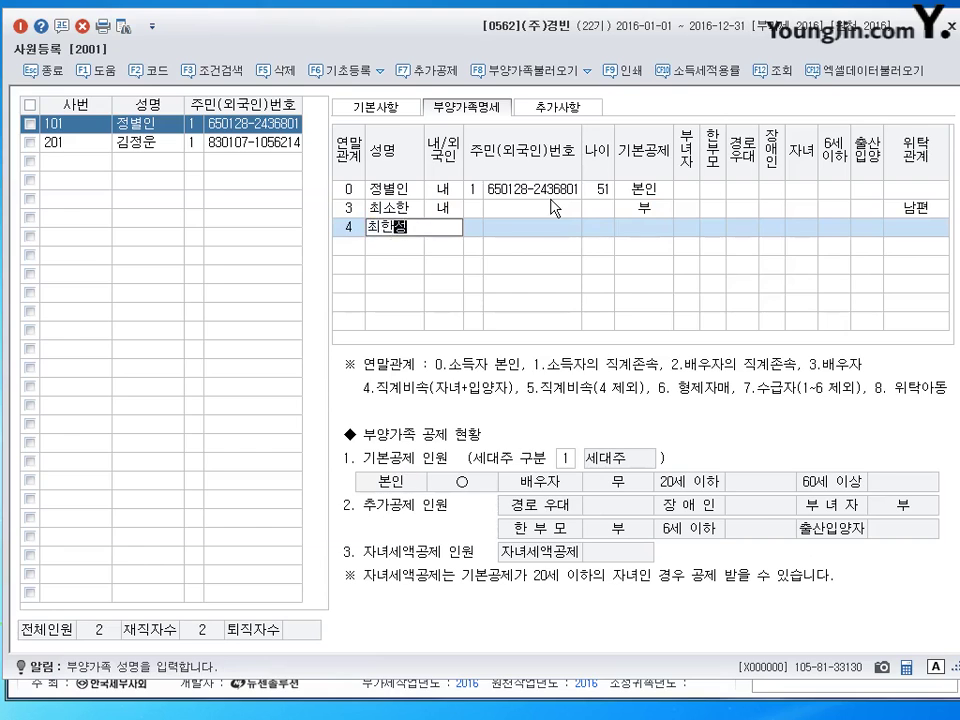
pyautogui.press('Return')
pyautogui.press('Return')
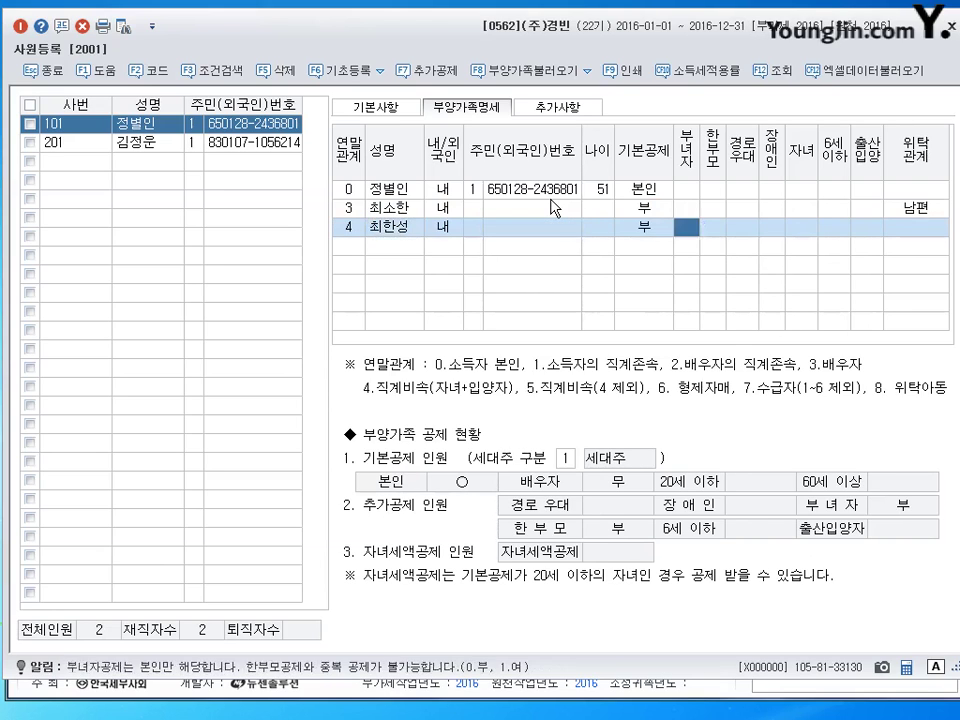
pyautogui.press('Return')
pyautogui.press('Left')
pyautogui.press('Left')
pyautogui.press('Return')
pyautogui.press('Return')
pyautogui.press('Return')
pyautogui.press('Return')
pyautogui.press('Return')
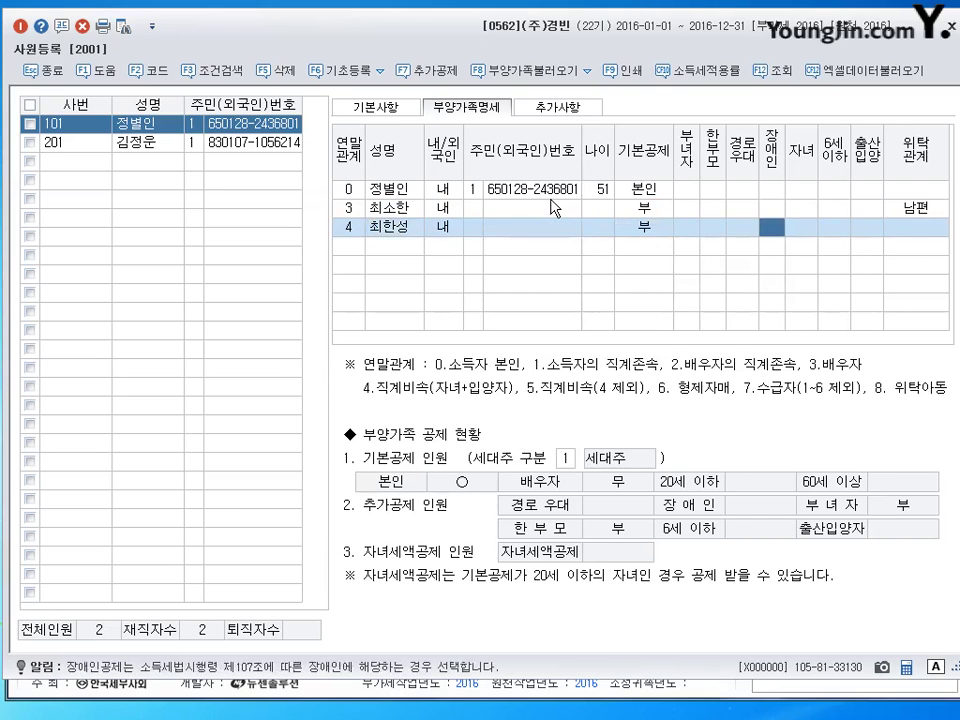
pyautogui.press('Left')
pyautogui.press('Left')
pyautogui.press('Left')
pyautogui.press('Left')
pyautogui.press('Left')
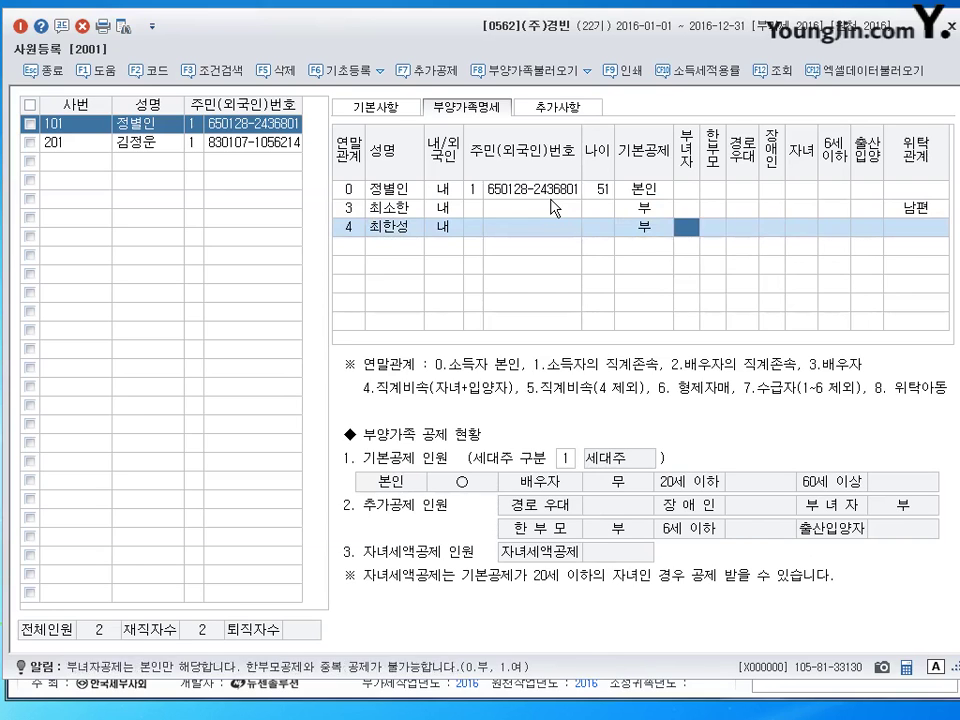
pyautogui.write('3')
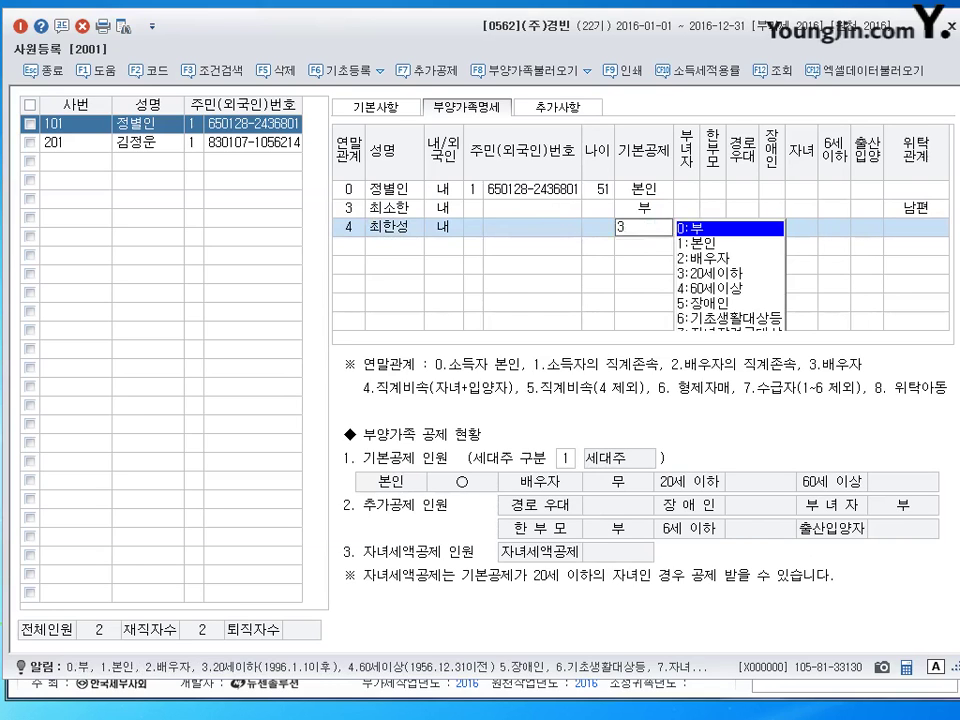
pyautogui.press('Return')
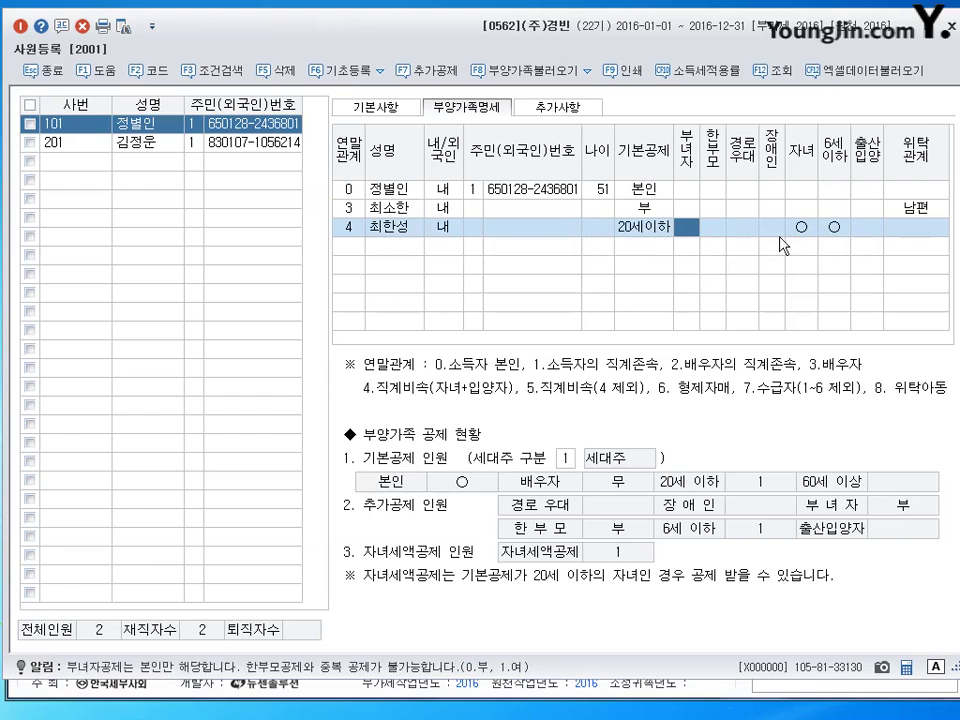
# Set the son's 6세이하 and 출산입양 to 0:부 and his 위탁관계 to 자.
pyautogui.click(834, 227)
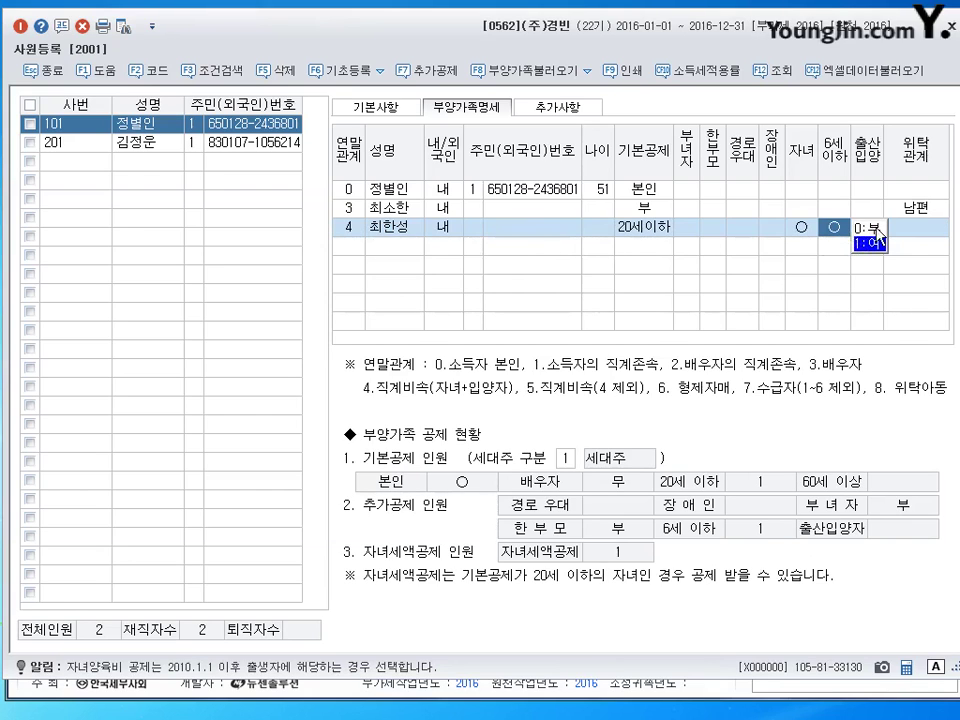
pyautogui.click(880, 232)
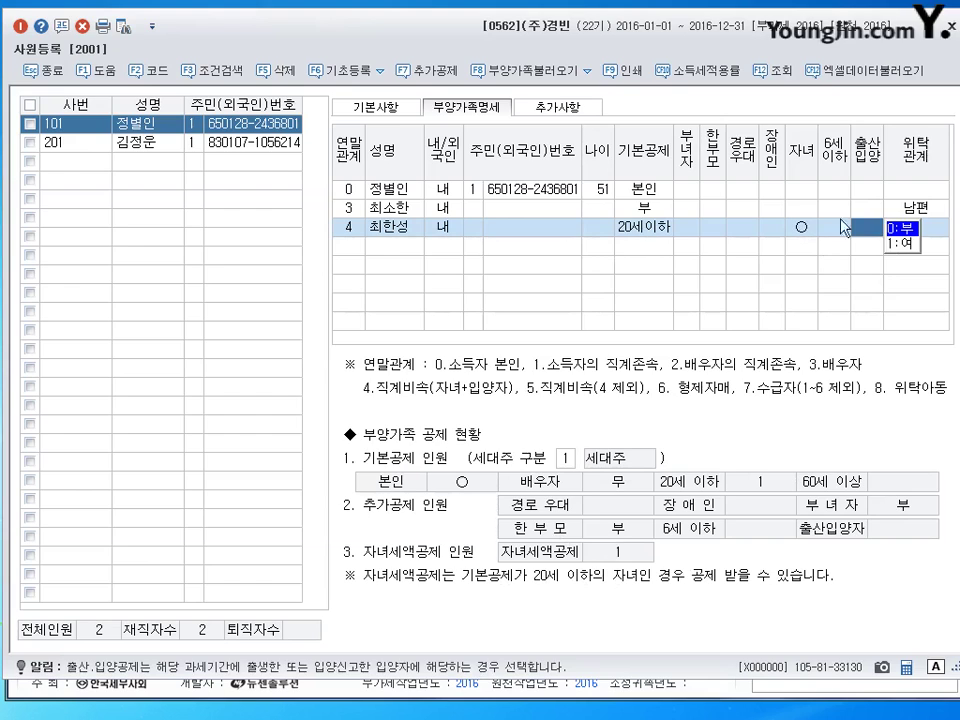
pyautogui.click(935, 236)
pyautogui.write('자')
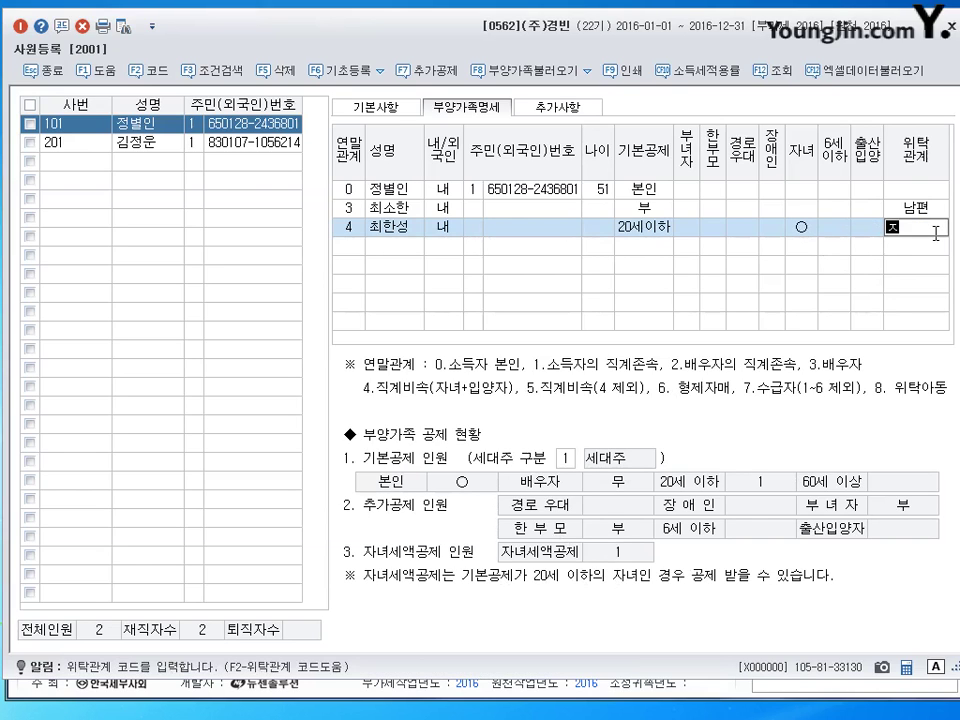
pyautogui.press('Return')
pyautogui.click(936, 231)
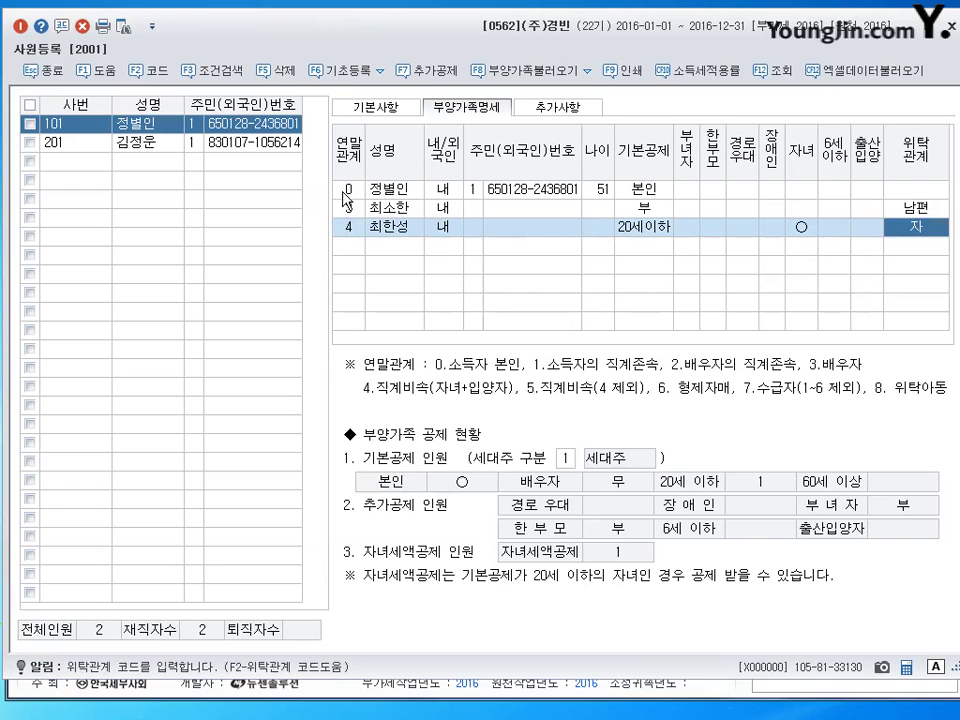
# Mark the employee's 부녀자 deduction as 1:여, leaving 한부모 as 부.
pyautogui.click(687, 190)
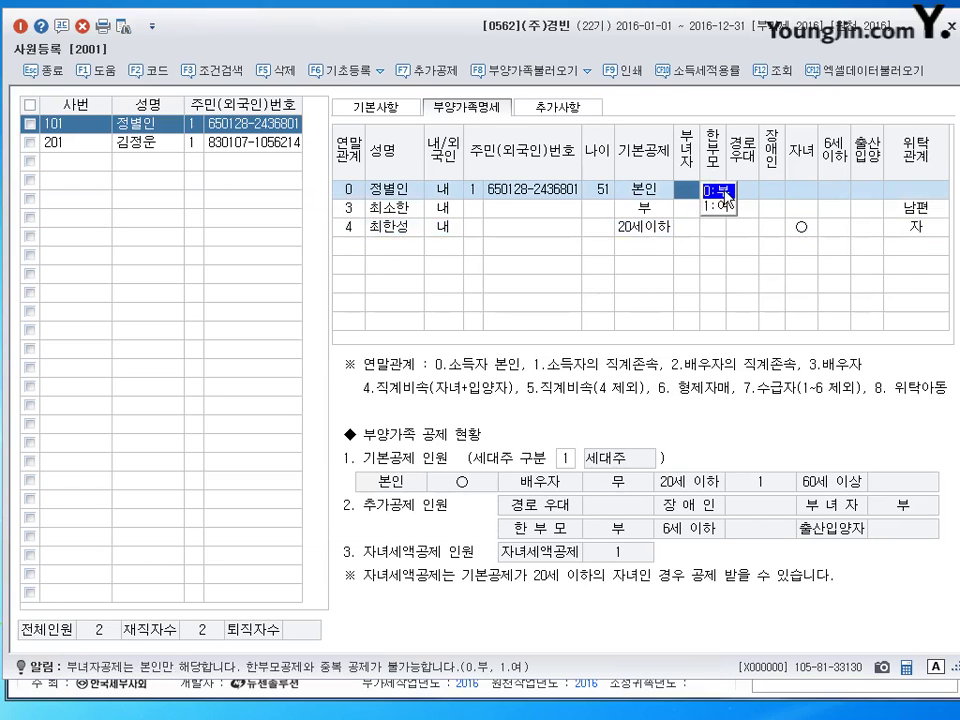
pyautogui.click(712, 206)
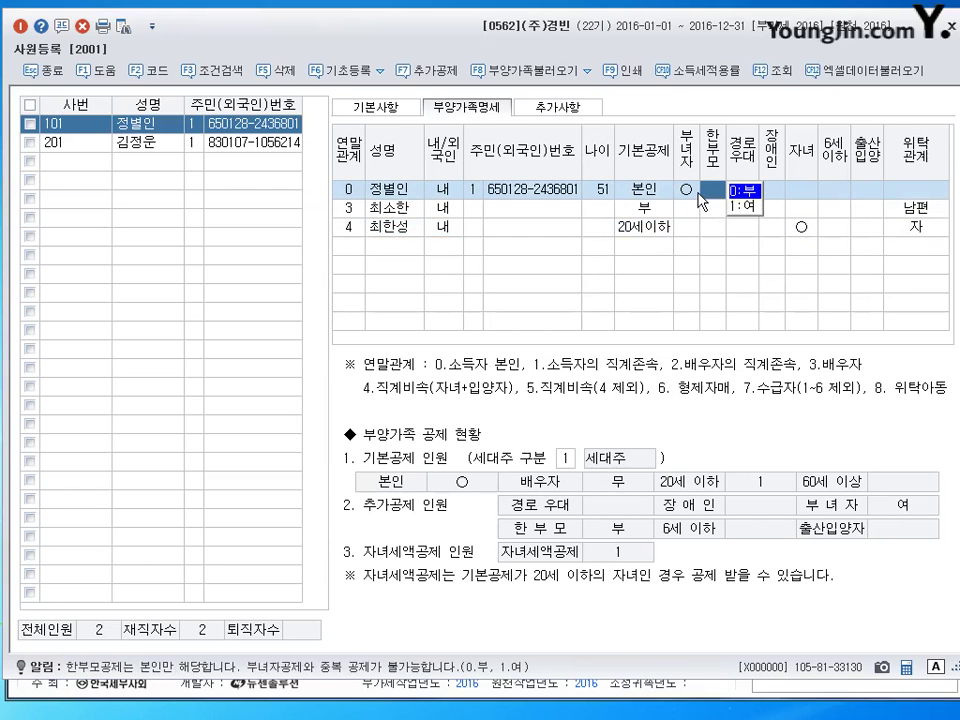
pyautogui.press('Return')
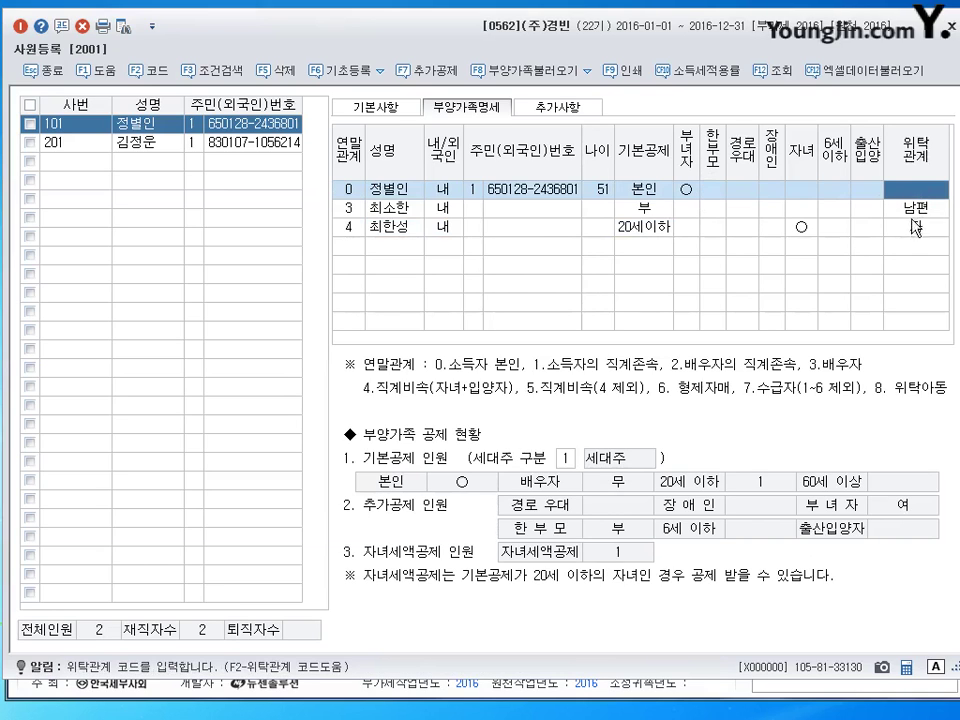
pyautogui.press('Return')
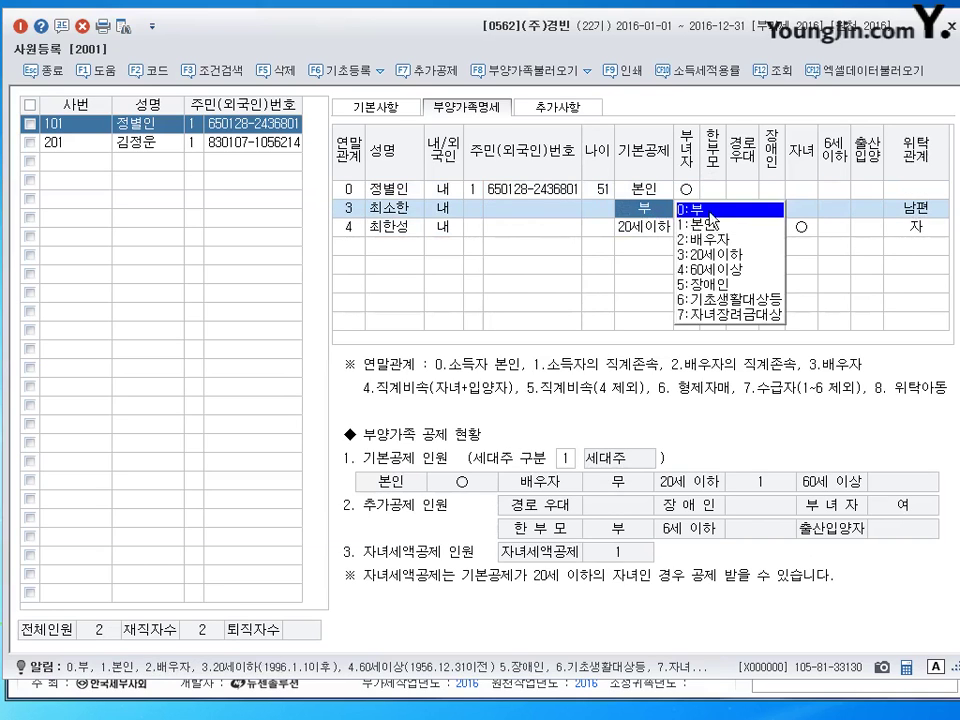
pyautogui.click(368, 229)
pyautogui.click(406, 240)
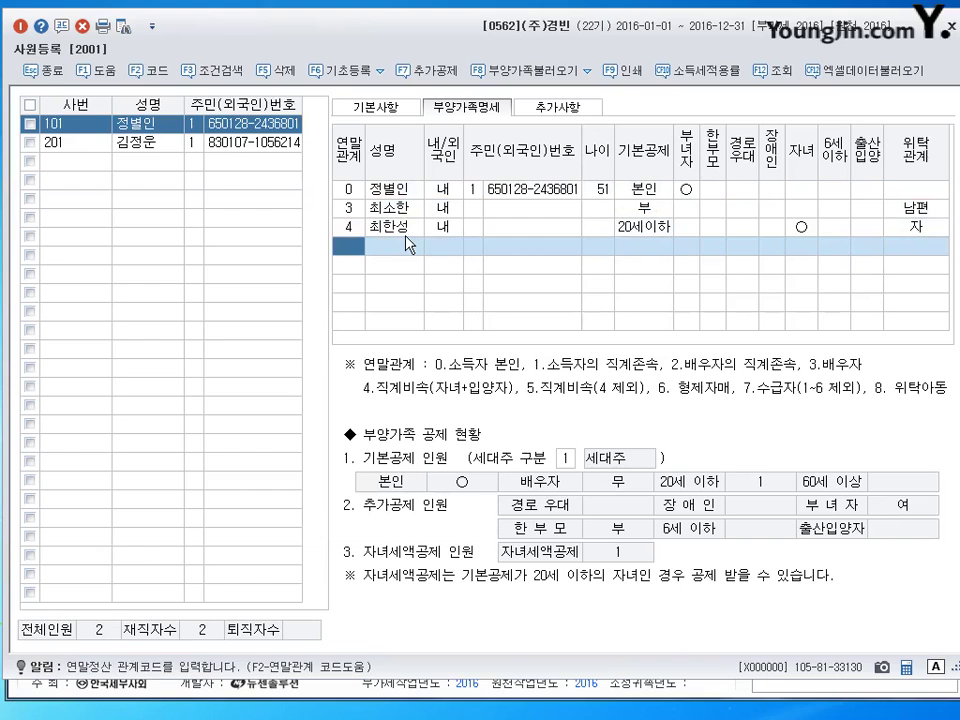
# Add the daughter with 연말관계 4, her name and 기본공제 3:20세이하.
pyautogui.write('4')
pyautogui.press('Return')
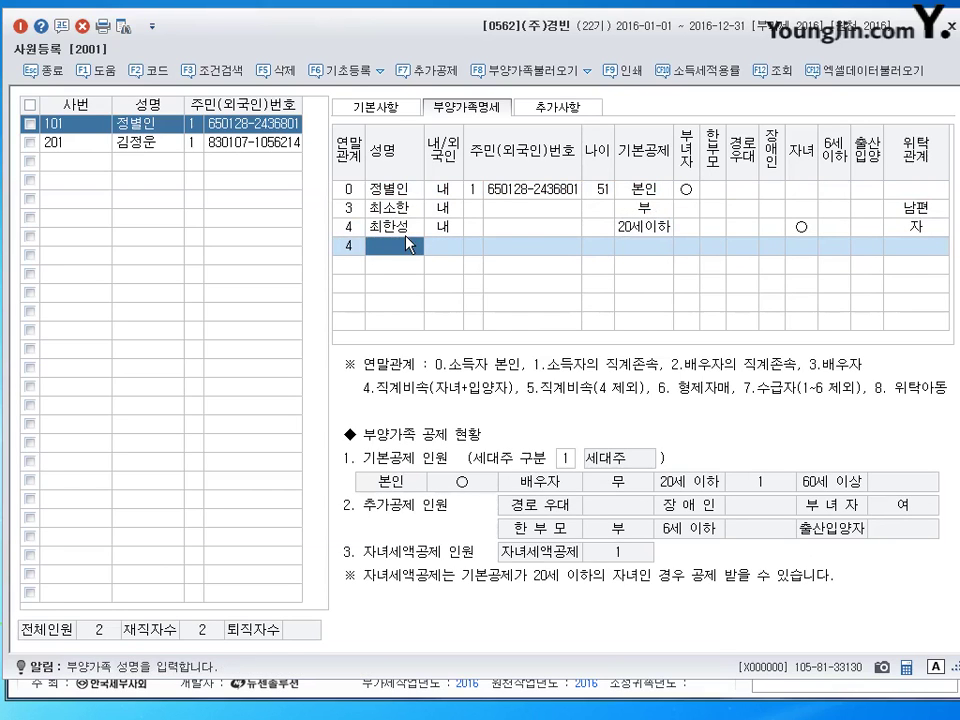
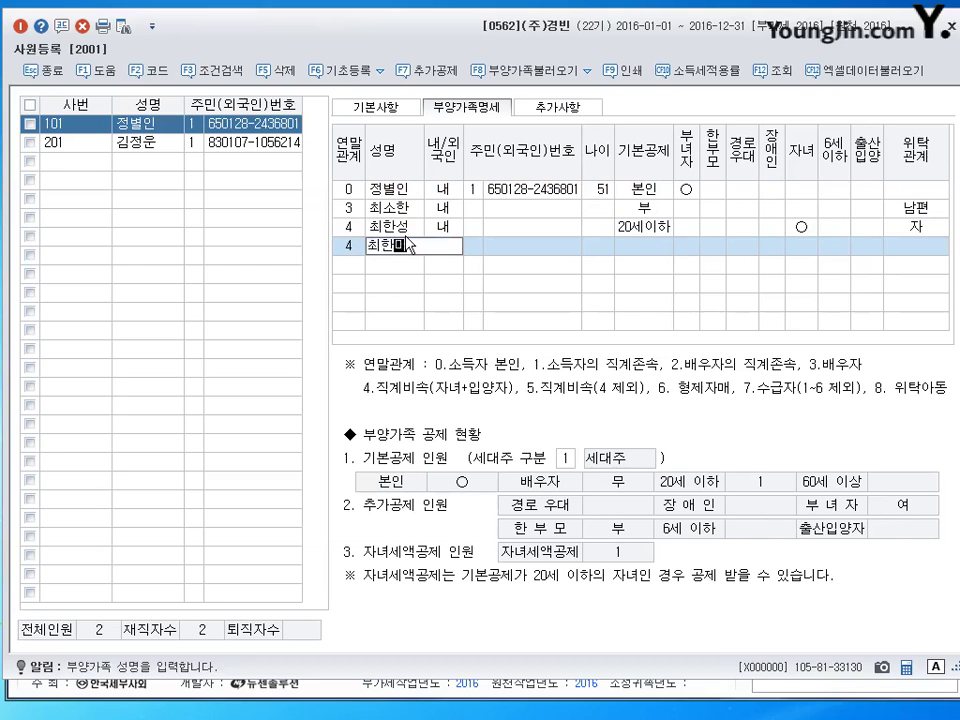
pyautogui.press('Return')
pyautogui.press('Return')
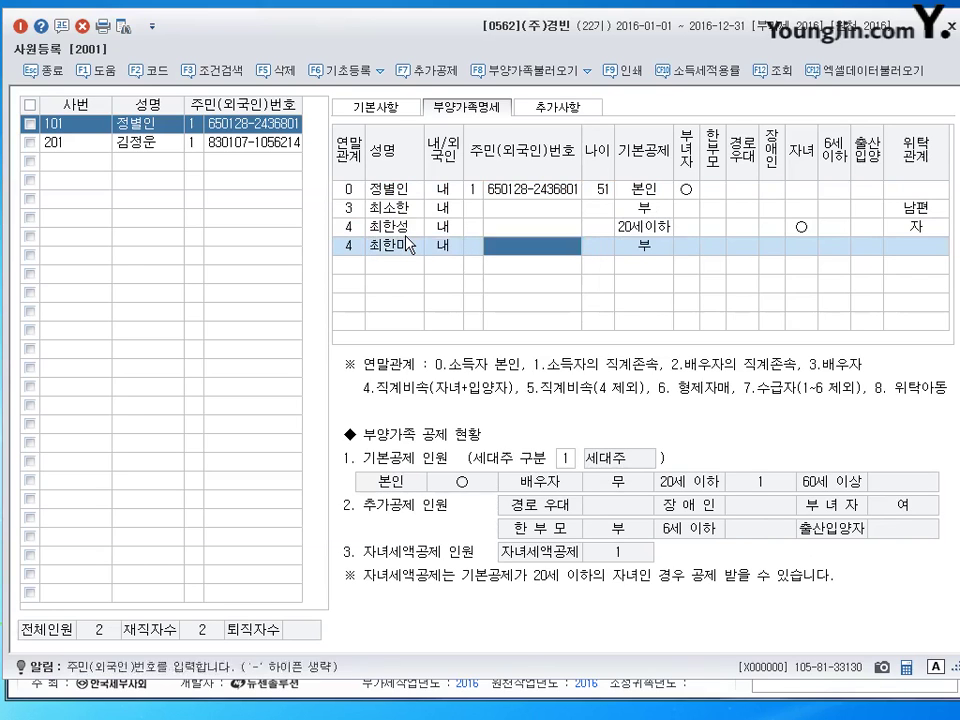
pyautogui.press('Return')
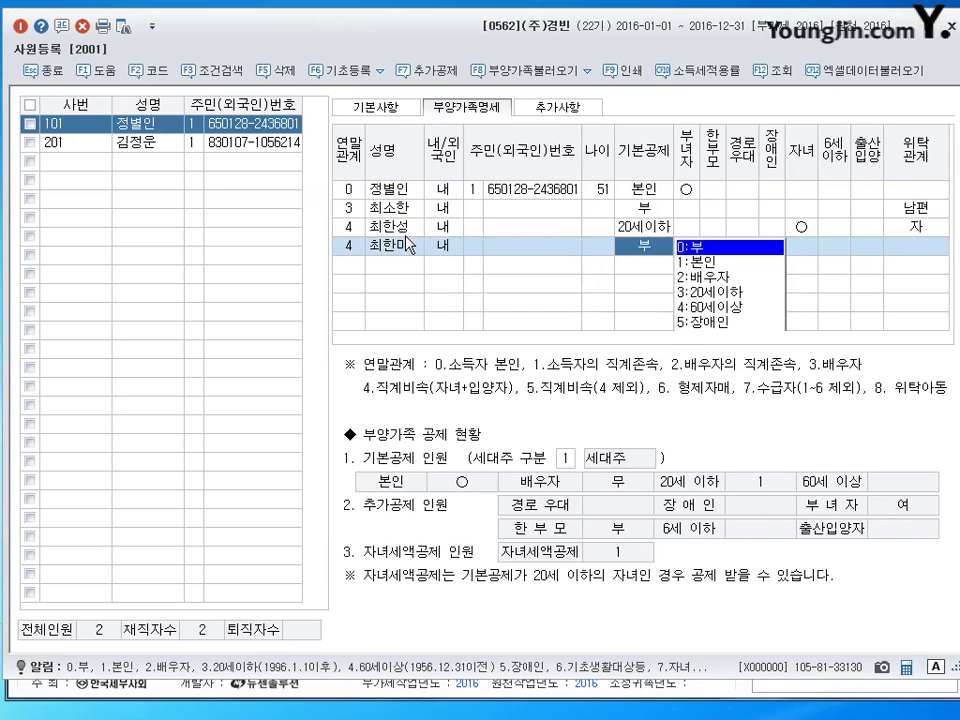
pyautogui.press('3')
pyautogui.press('Return')
# Set the daughter's 위탁관계 to 자 and start a sibling row with 연말관계 6.
pyautogui.press('Return')
pyautogui.press('1')
pyautogui.press('Return')
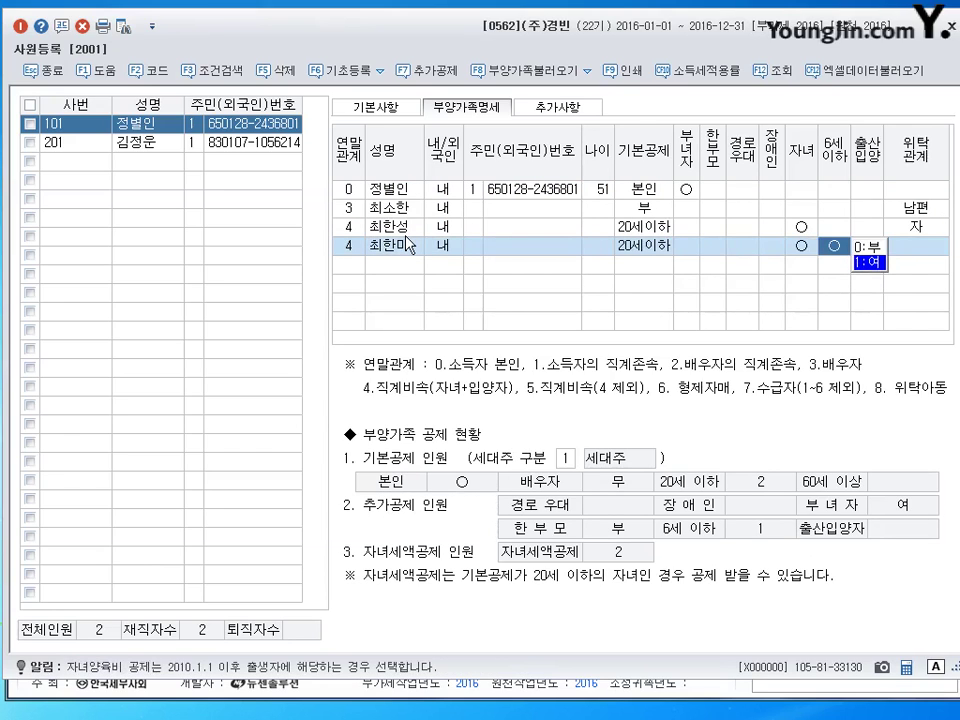
pyautogui.press('Return')
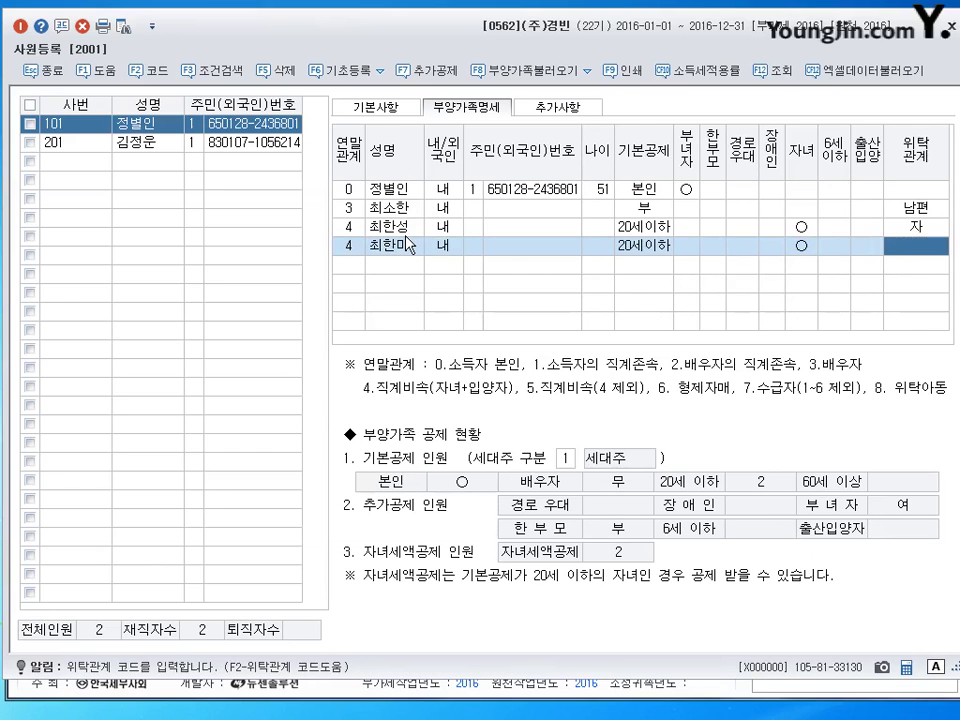
pyautogui.press('Return')
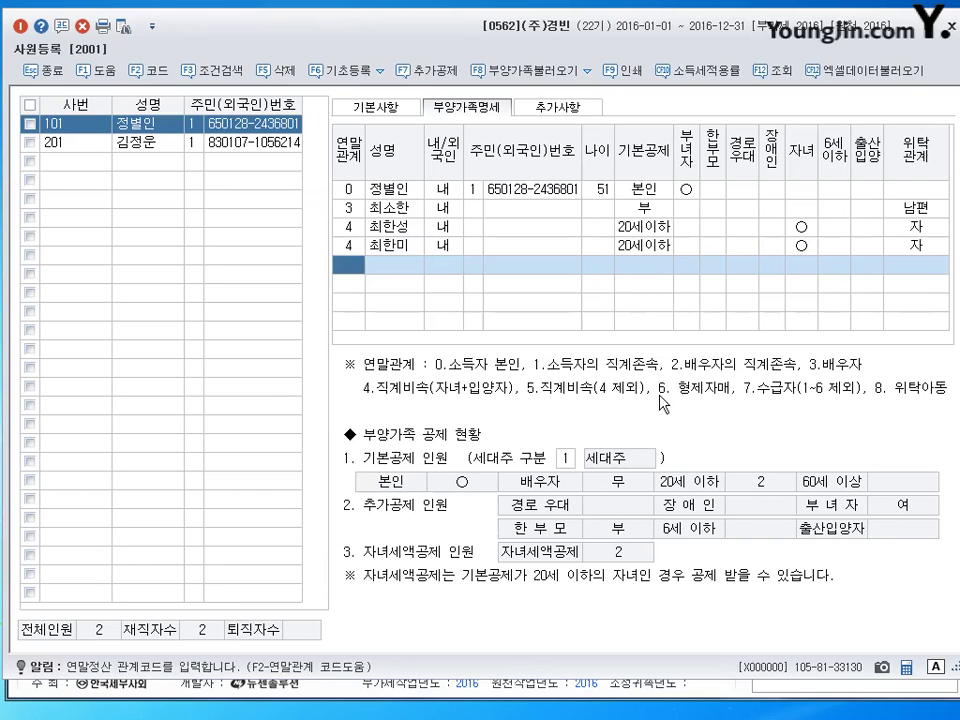
pyautogui.write('6')
pyautogui.press('Return')
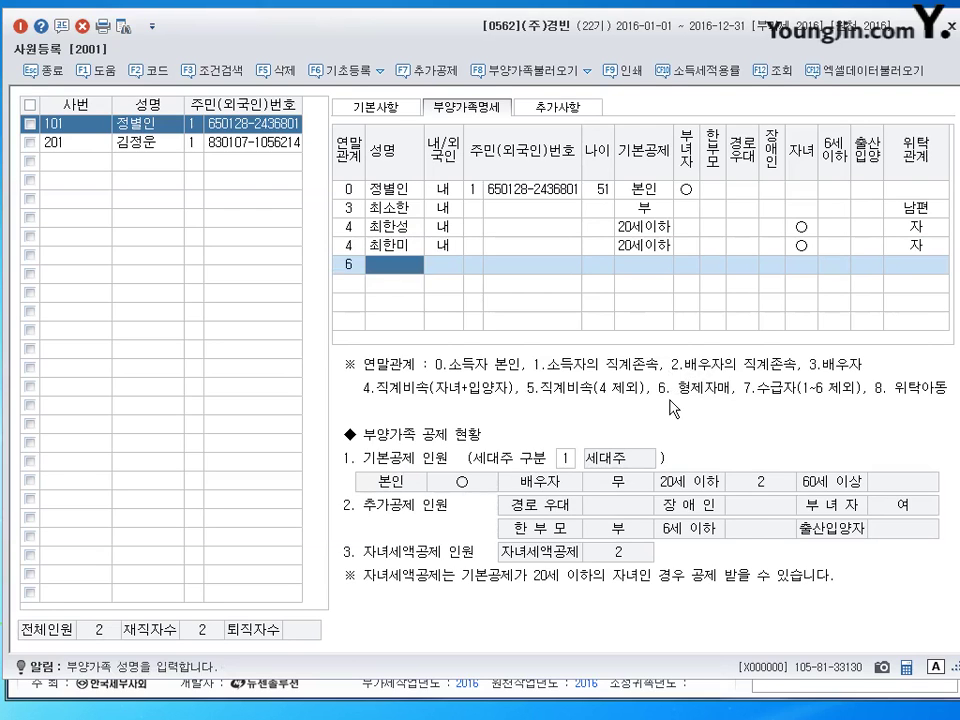
# Enter the sibling's name with 기본공제 5:장애인 and 위탁관계 제, then begin a code-1 row.
pyautogui.press('Return')
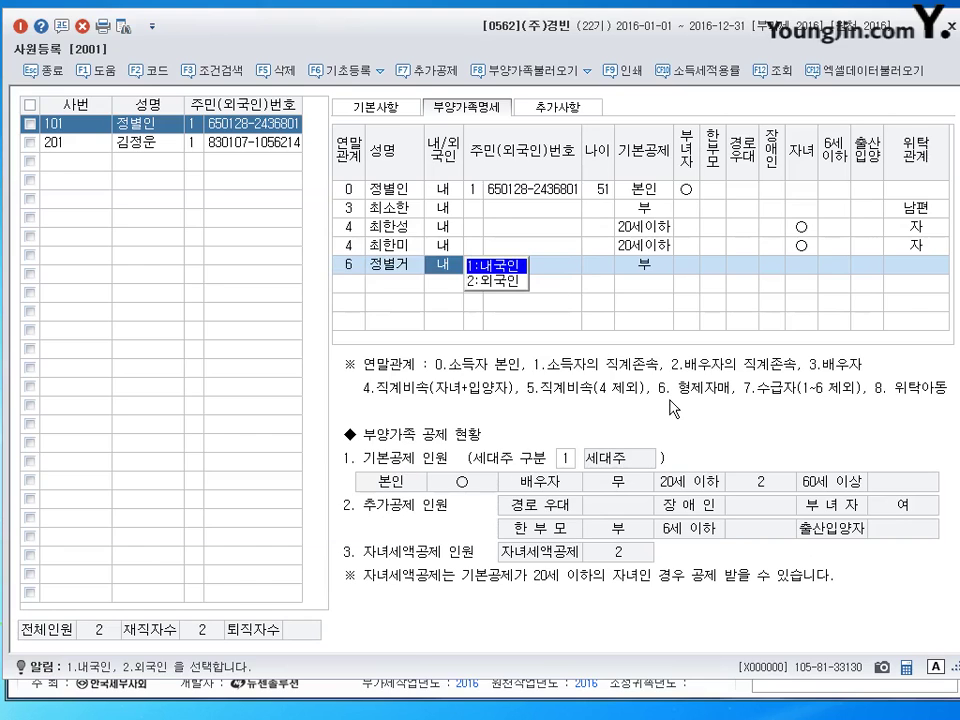
pyautogui.press('Return')
pyautogui.press('Return')
pyautogui.press('Return')
pyautogui.press('Left')
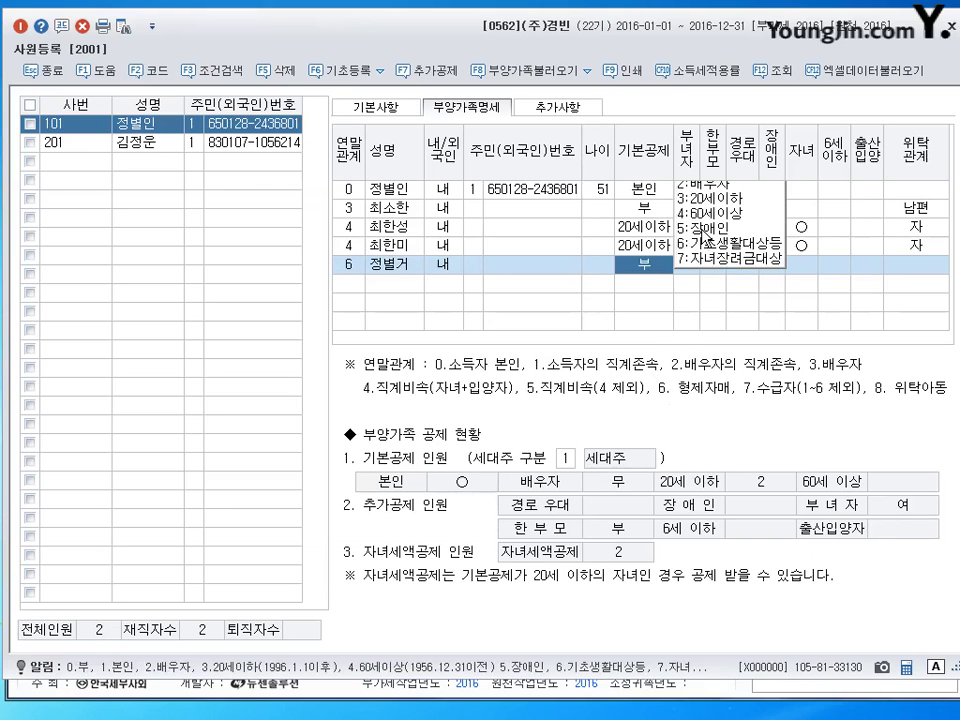
pyautogui.click(705, 229)
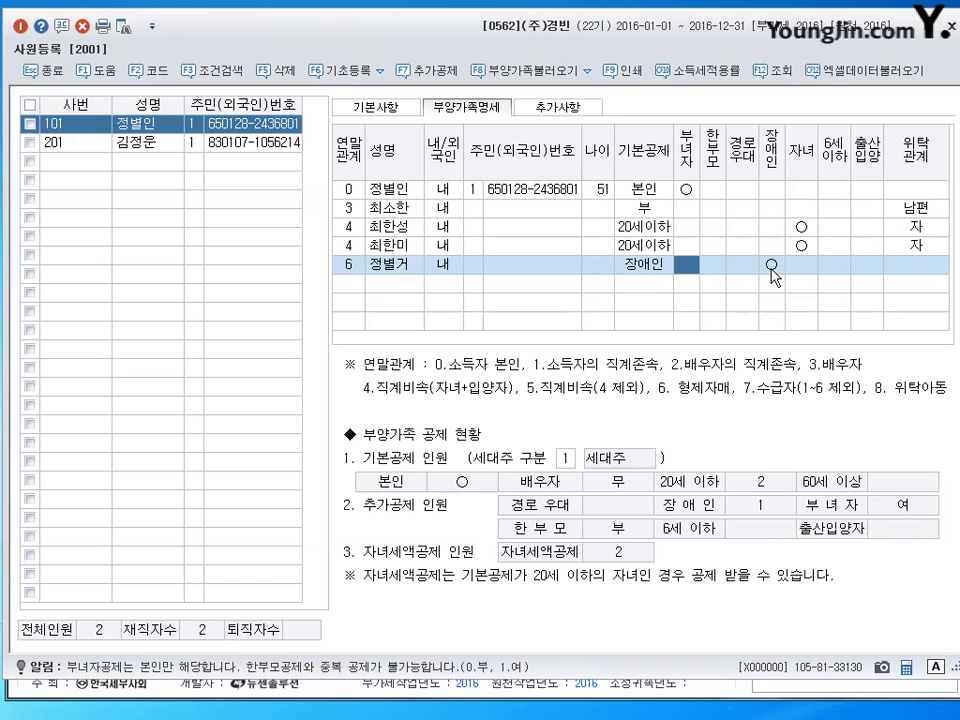
pyautogui.press('Return')
pyautogui.press('Return')
pyautogui.press('Return')
pyautogui.press('Return')
pyautogui.press('Return')
pyautogui.press('Return')
pyautogui.press('Return')
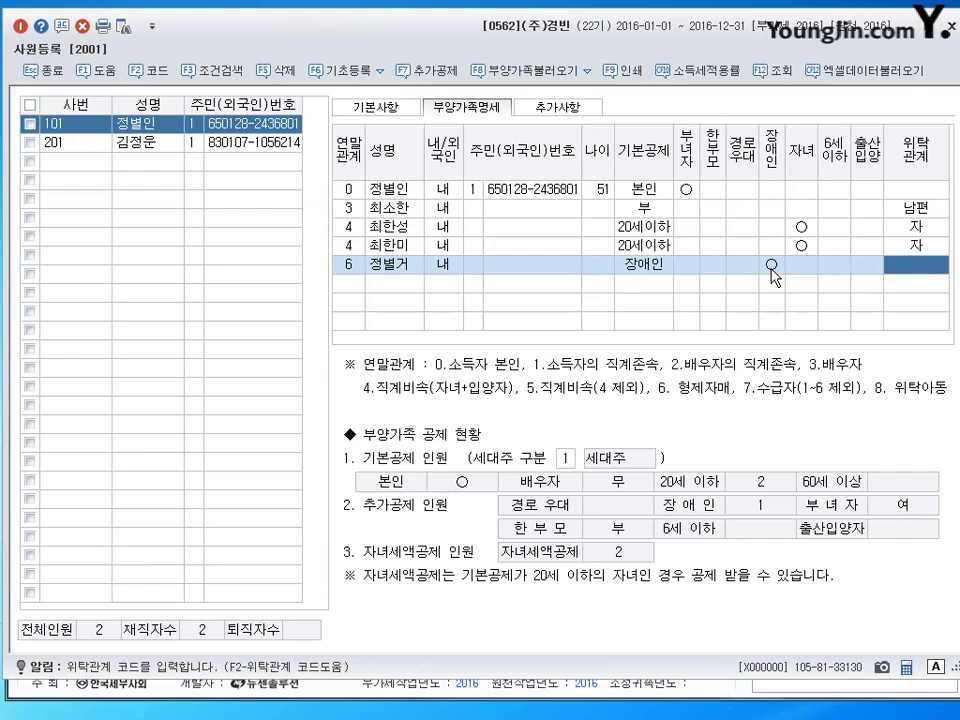
pyautogui.write('제')
pyautogui.press('Return')
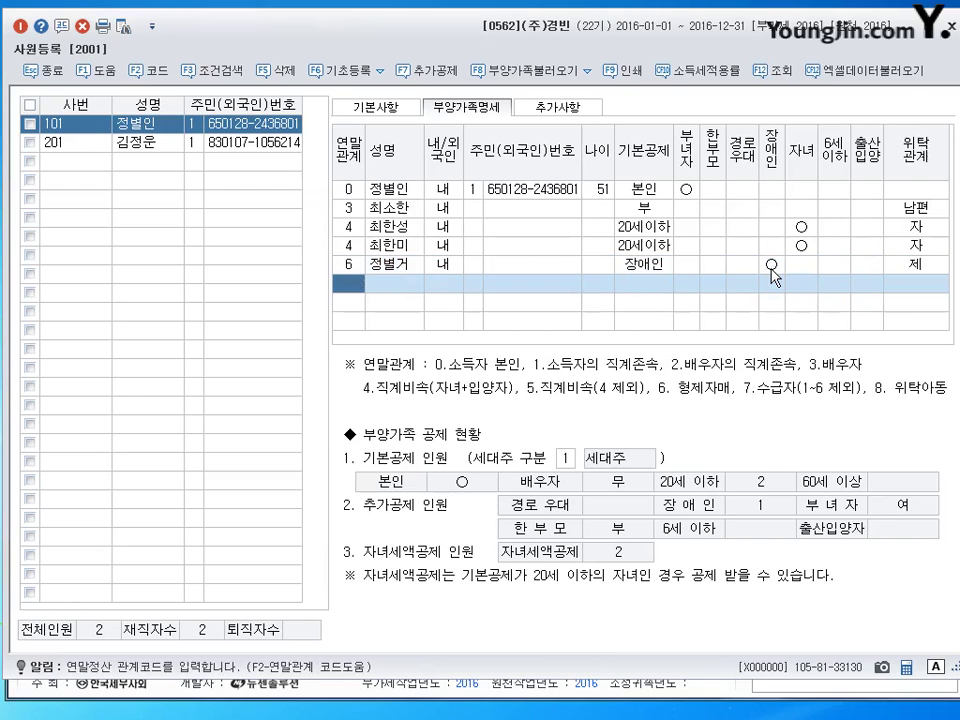
pyautogui.write('1')
pyautogui.press('Return')
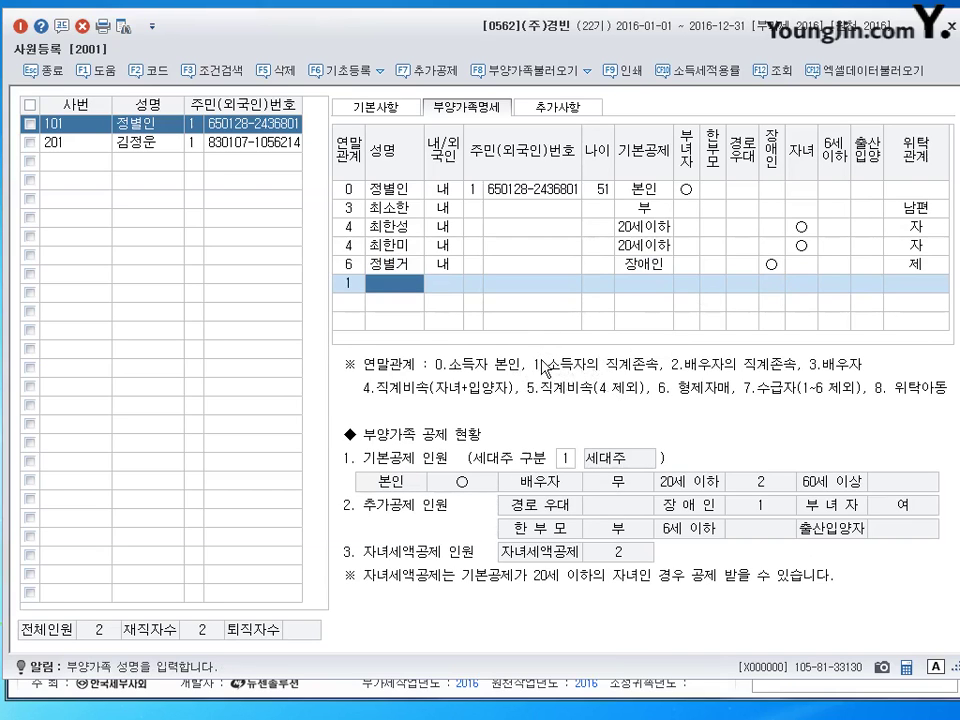
# Add the father's name with 기본공제 부 and 위탁관계 부, then start the next code-1 row.
pyautogui.press('Return')
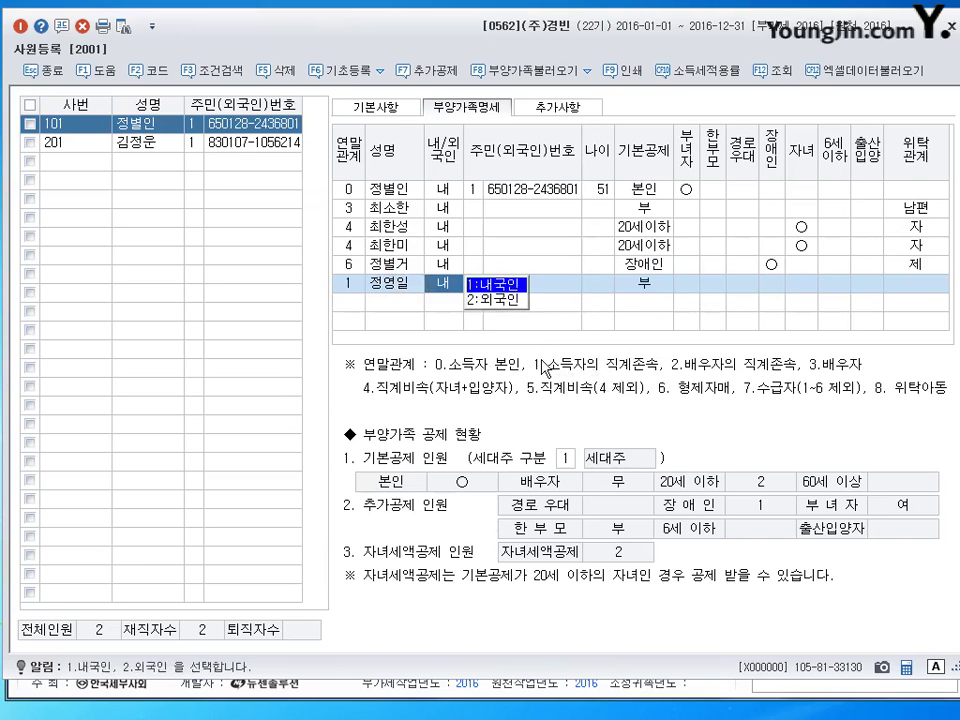
pyautogui.press('Return')
pyautogui.press('Return')
pyautogui.press('Return')
pyautogui.press('Return')
pyautogui.press('Return')
pyautogui.press('Return')
pyautogui.press('Return')
pyautogui.press('Return')
pyautogui.press('Return')
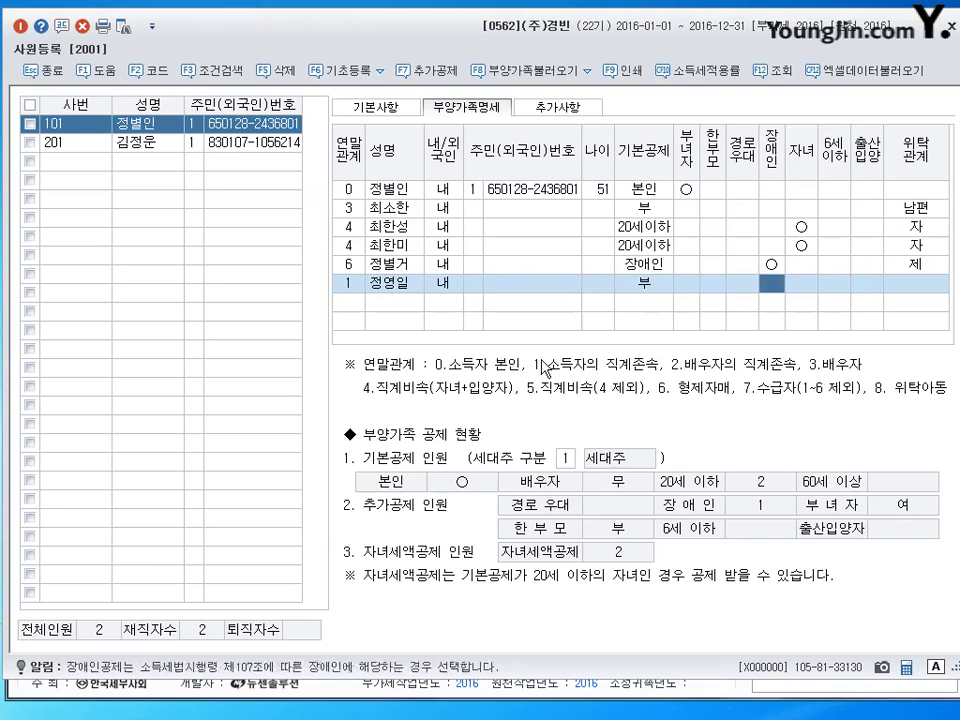
pyautogui.write('부')
pyautogui.press('Return')
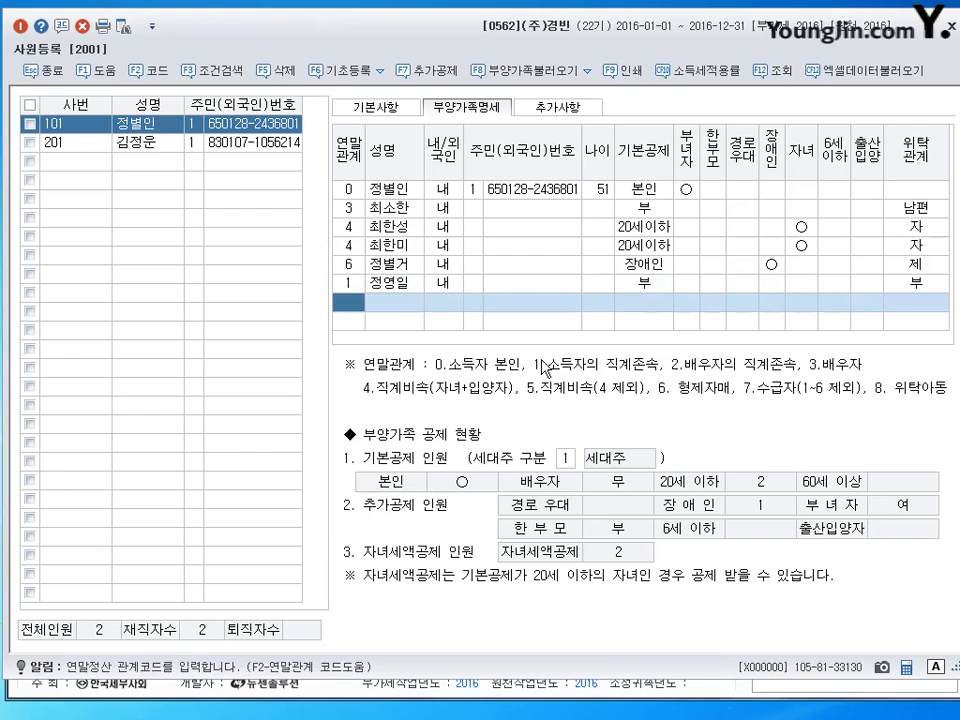
pyautogui.write('1')
pyautogui.press('Return')
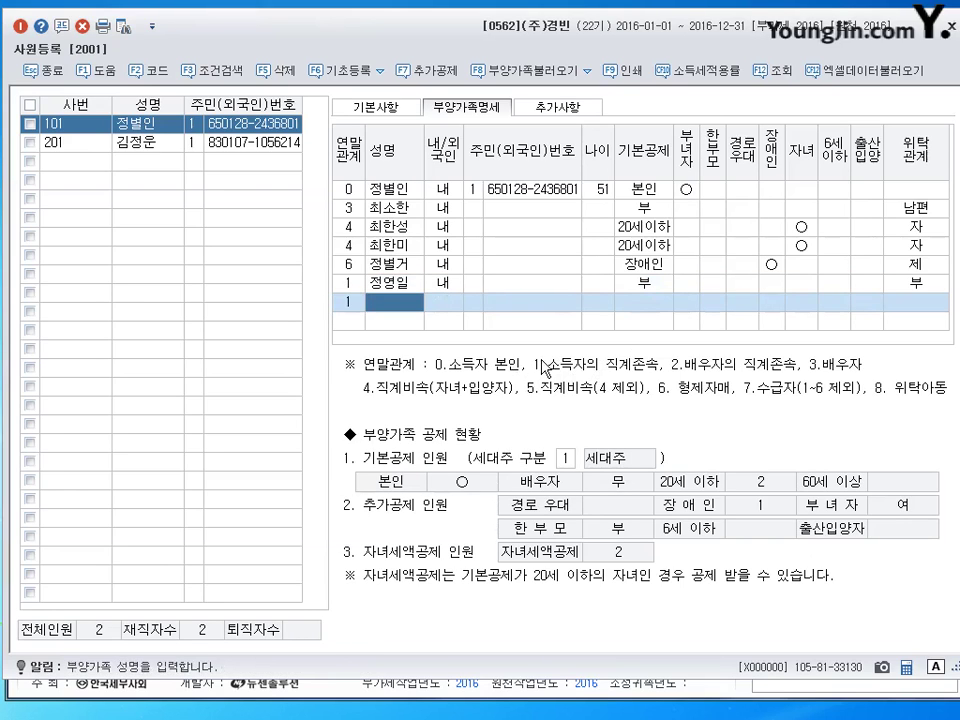
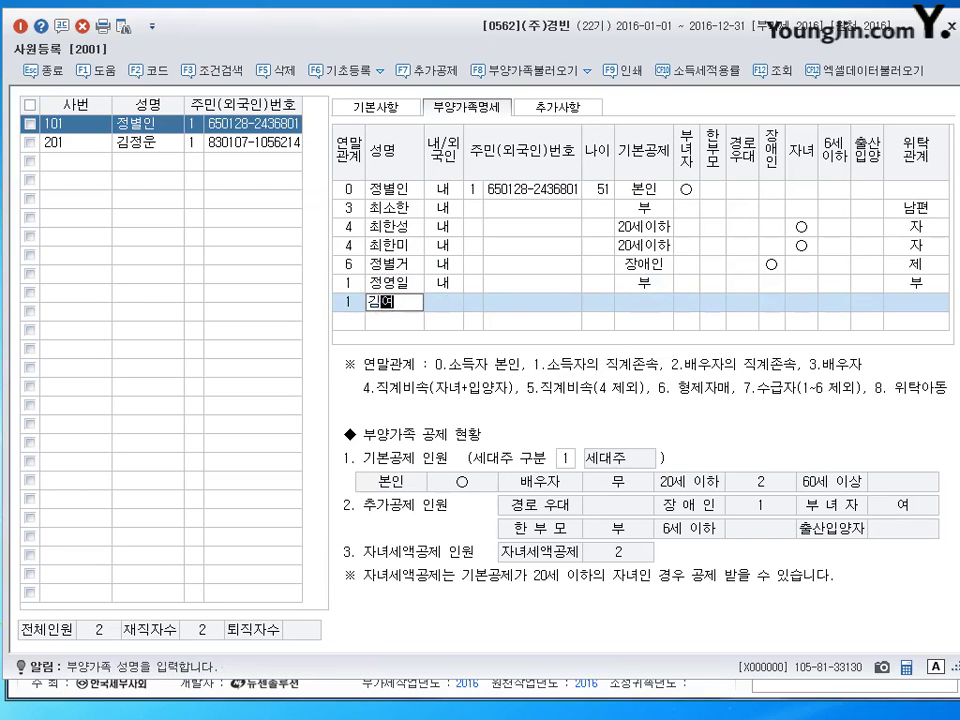
# Add the mother's name with 위탁관계 corrected to 모, then close 사원등록.
pyautogui.press('Return')
pyautogui.press('Return')
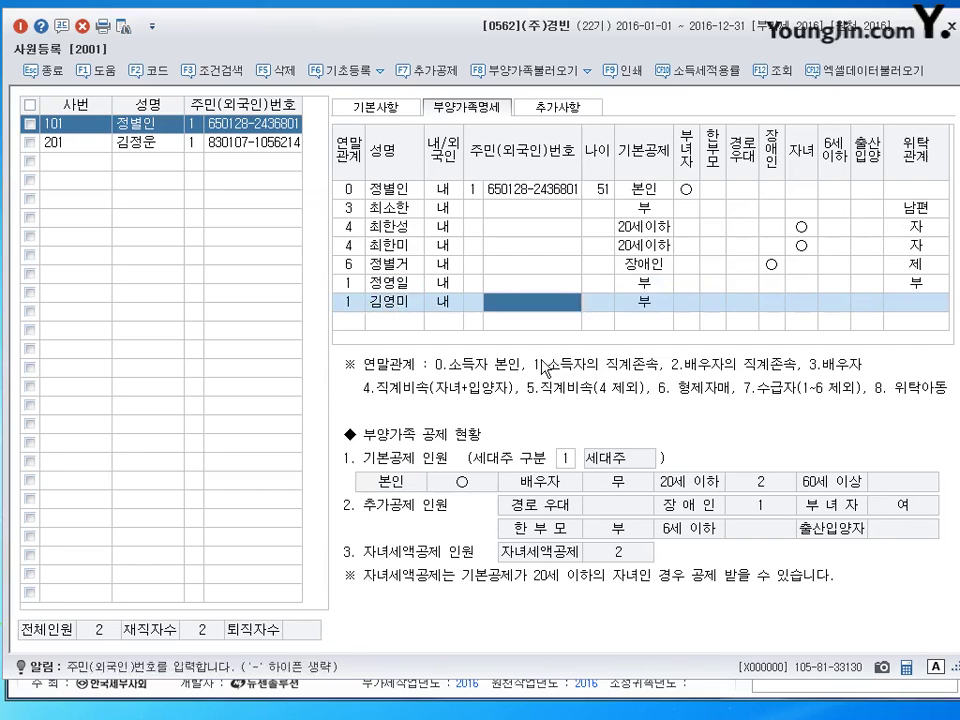
pyautogui.press('Return')
pyautogui.press('Return')
pyautogui.press('Return')
pyautogui.press('Return')
pyautogui.press('Return')
pyautogui.press('Return')
pyautogui.press('Return')
pyautogui.press('Return')
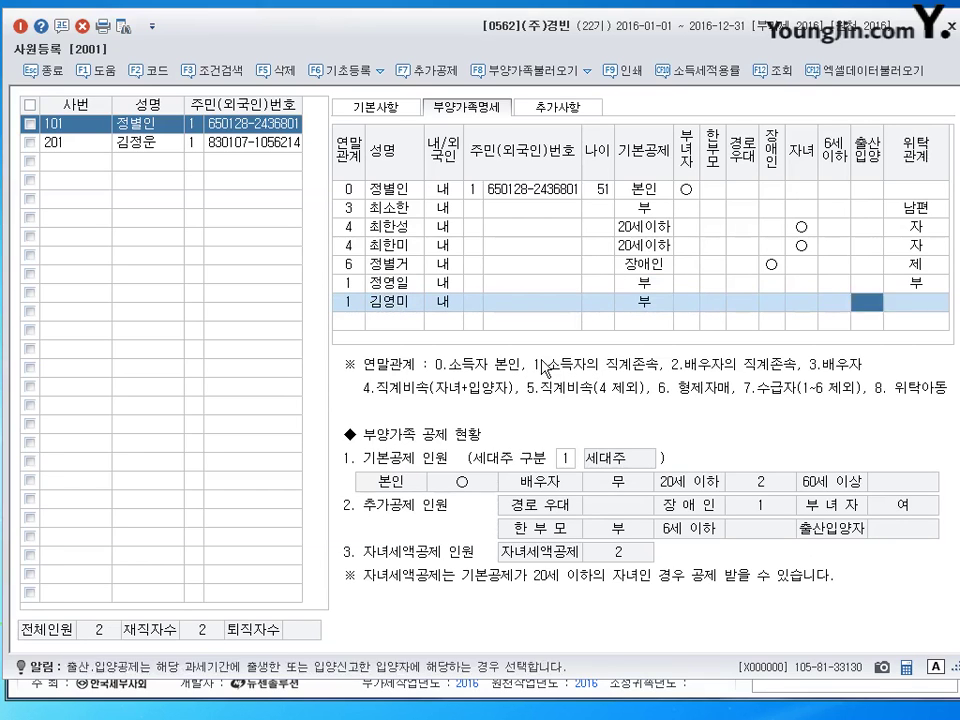
pyautogui.write('부')
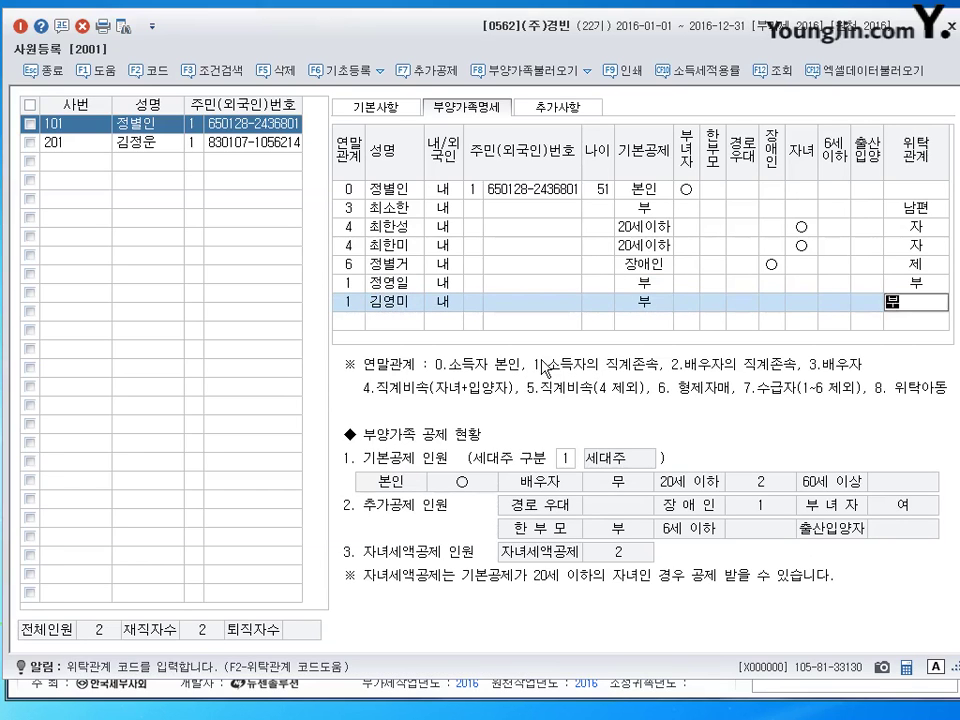
pyautogui.press('Return')
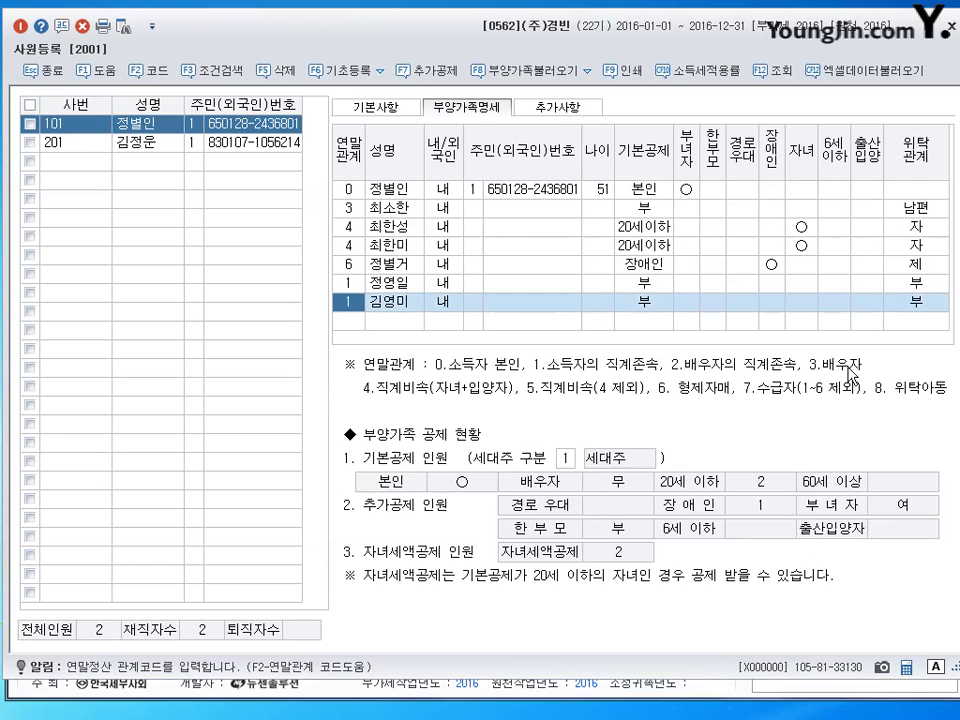
pyautogui.click(926, 311)
pyautogui.write('모')
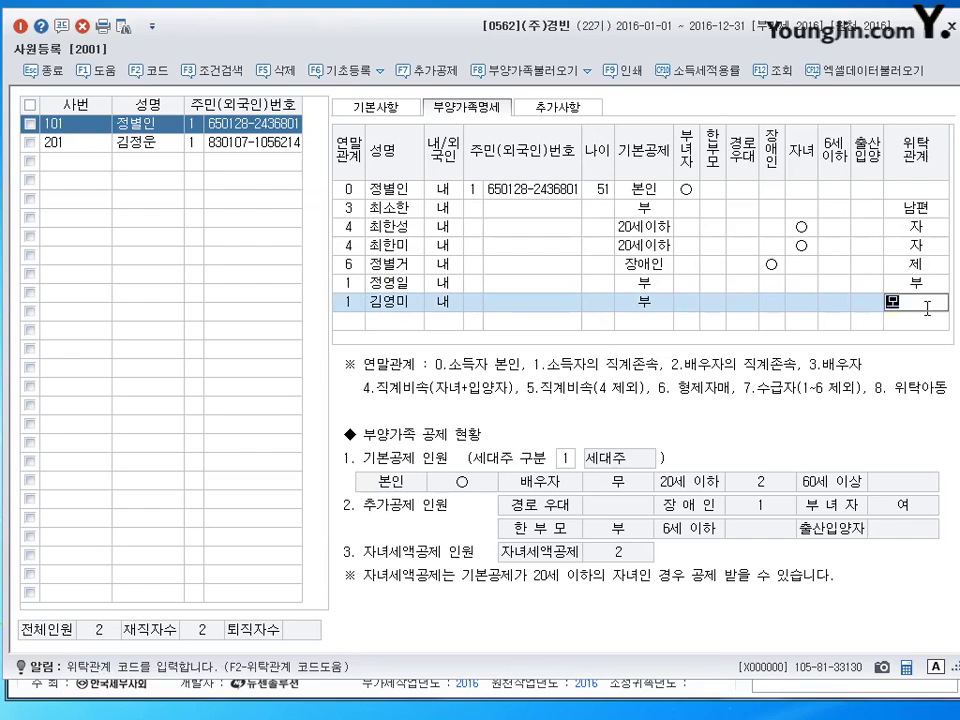
pyautogui.press('Return')
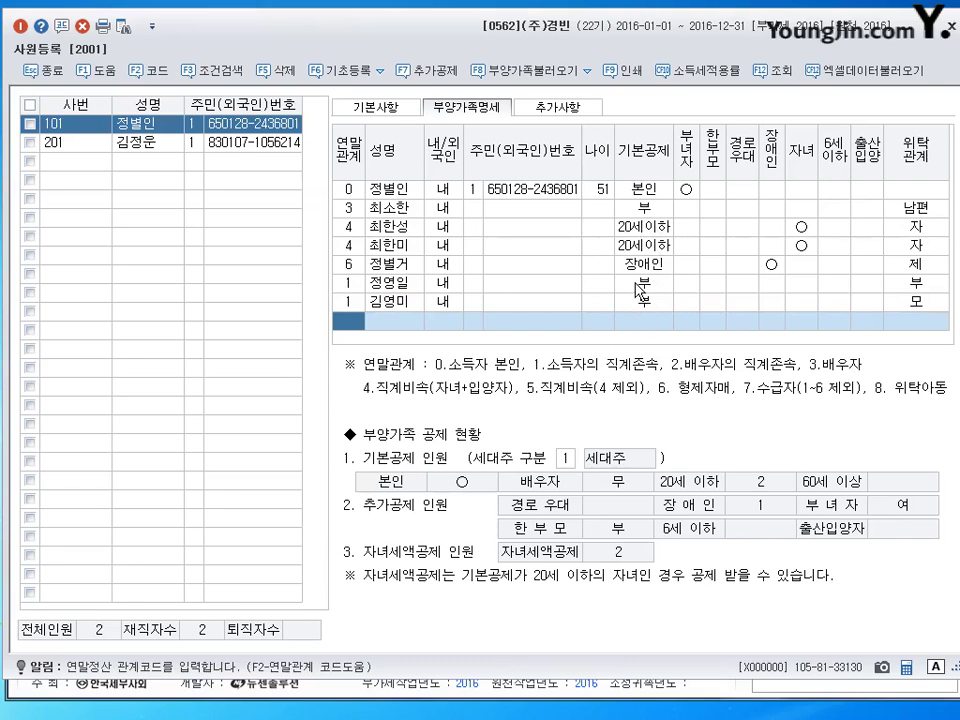
pyautogui.press('Escape')
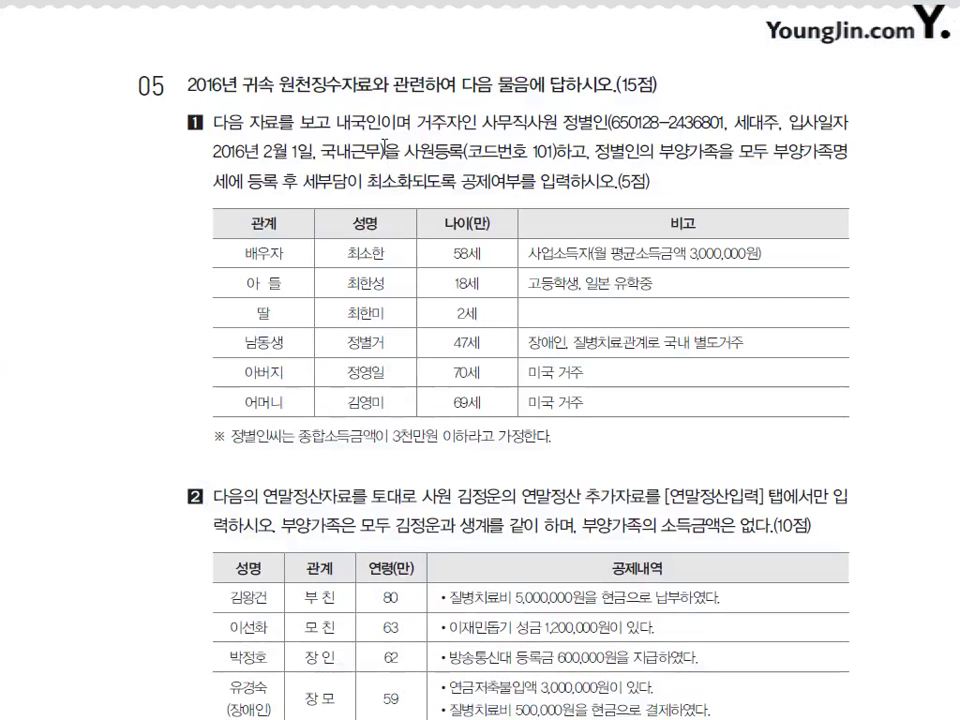
# Scroll the problem sheet down to problem 2's 연말정산 deduction table.
pyautogui.scroll(-5, 487, 205)
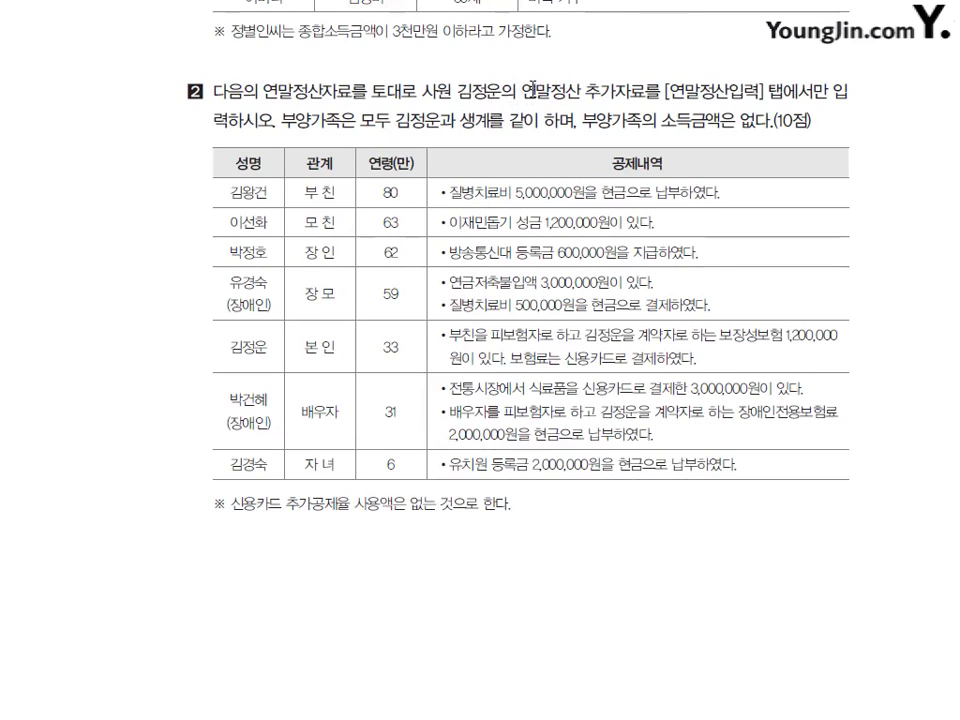
pyautogui.moveTo(522, 95); pyautogui.dragTo(698, 91)
pyautogui.click(698, 91)
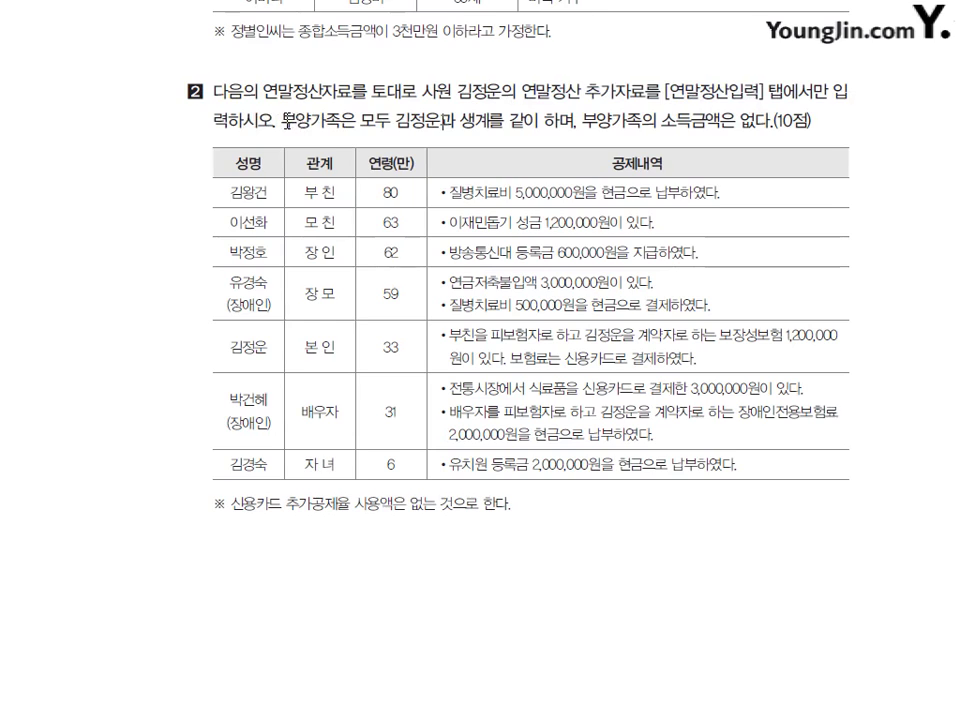
pyautogui.moveTo(281, 121); pyautogui.dragTo(742, 121)
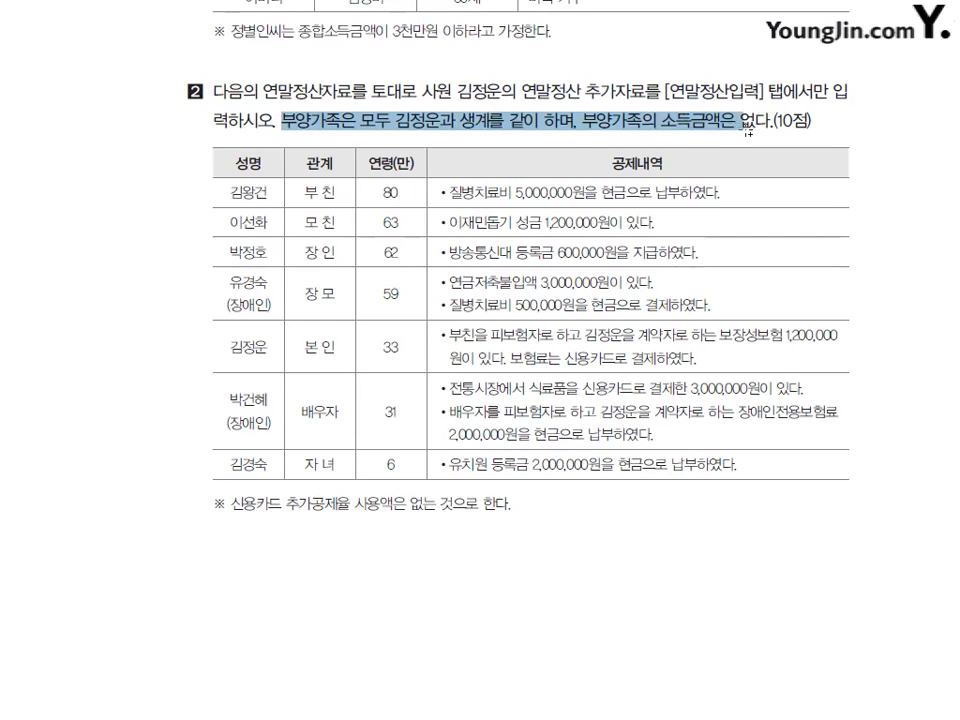
pyautogui.click(724, 133)
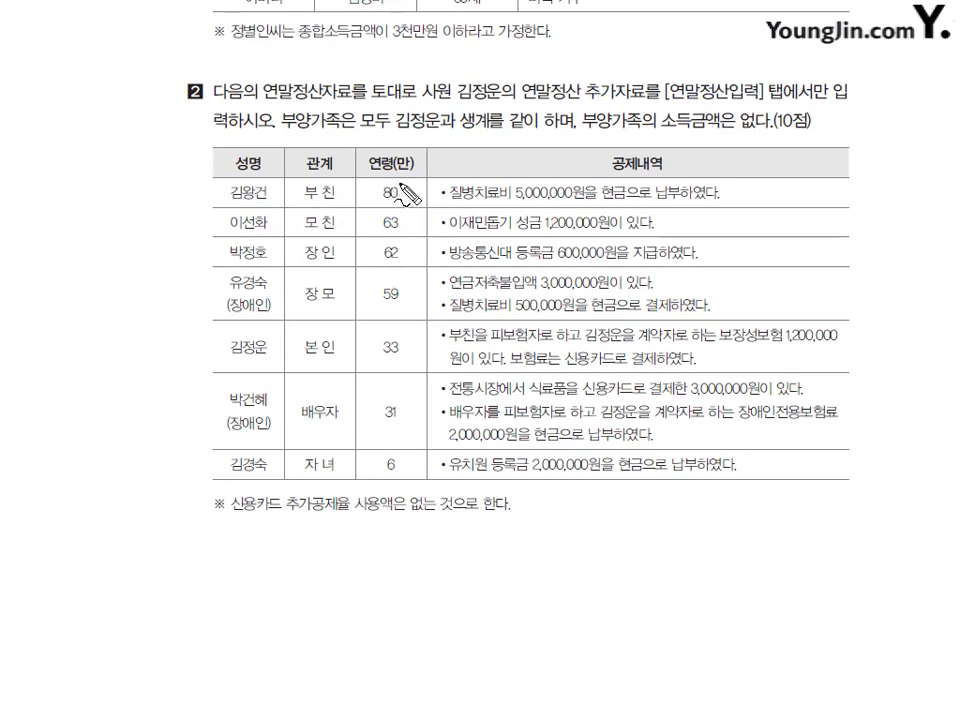
# Underline 부양가족의 소득금액은 and 질병치료비 in red, circle age 80, and mark the first two rows.
pyautogui.moveTo(607, 129)
pyautogui.mouseDown()
pyautogui.moveTo(735, 129)
pyautogui.moveTo(744, 138)
pyautogui.mouseUp()
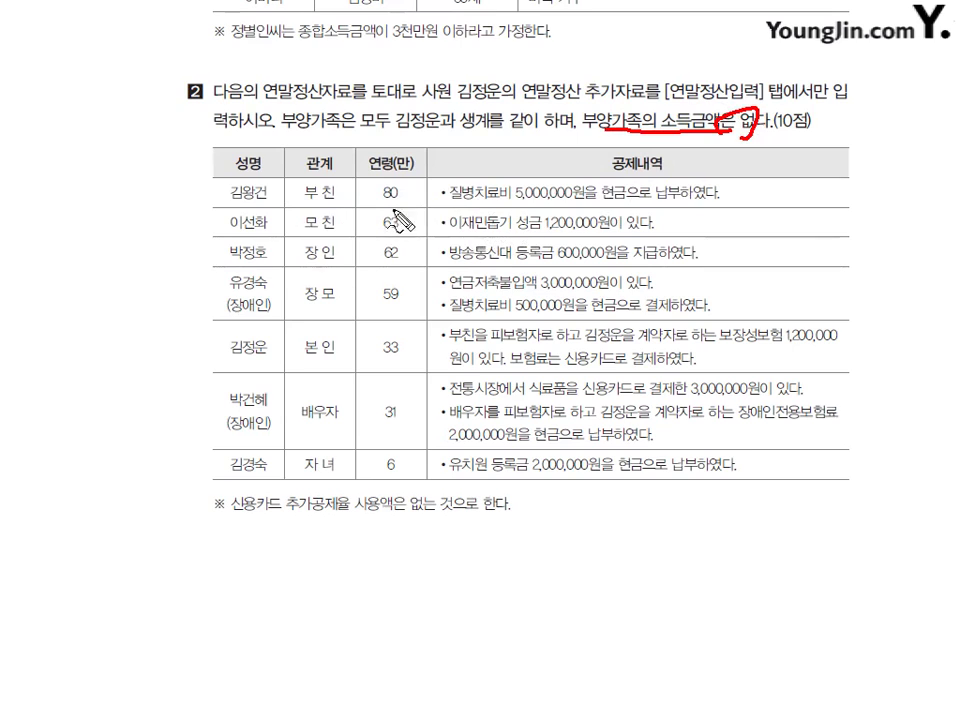
pyautogui.moveTo(451, 203); pyautogui.dragTo(506, 203)
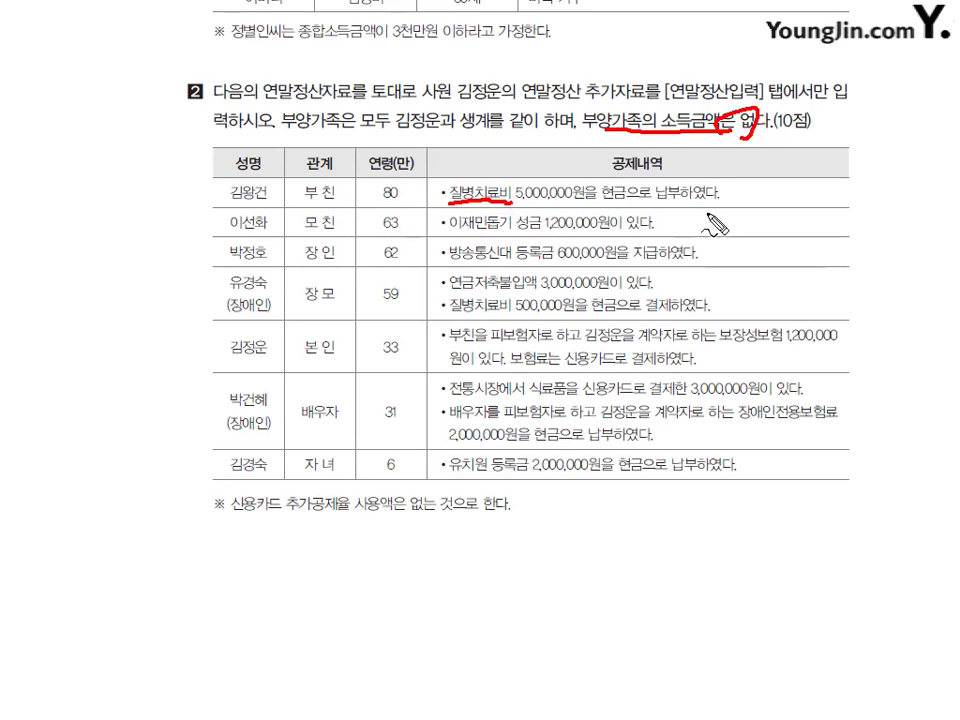
pyautogui.moveTo(757, 184)
pyautogui.mouseDown()
pyautogui.moveTo(752, 201)
pyautogui.moveTo(760, 187)
pyautogui.mouseUp()
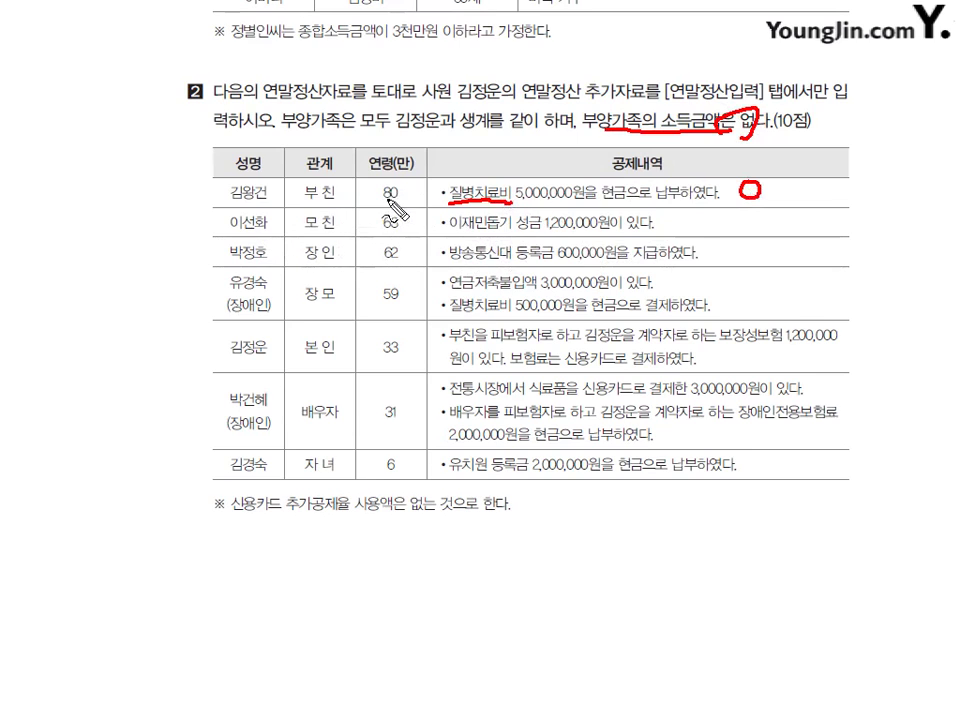
pyautogui.moveTo(388, 184)
pyautogui.mouseDown()
pyautogui.moveTo(398, 201)
pyautogui.moveTo(424, 168)
pyautogui.moveTo(447, 180)
pyautogui.mouseUp()
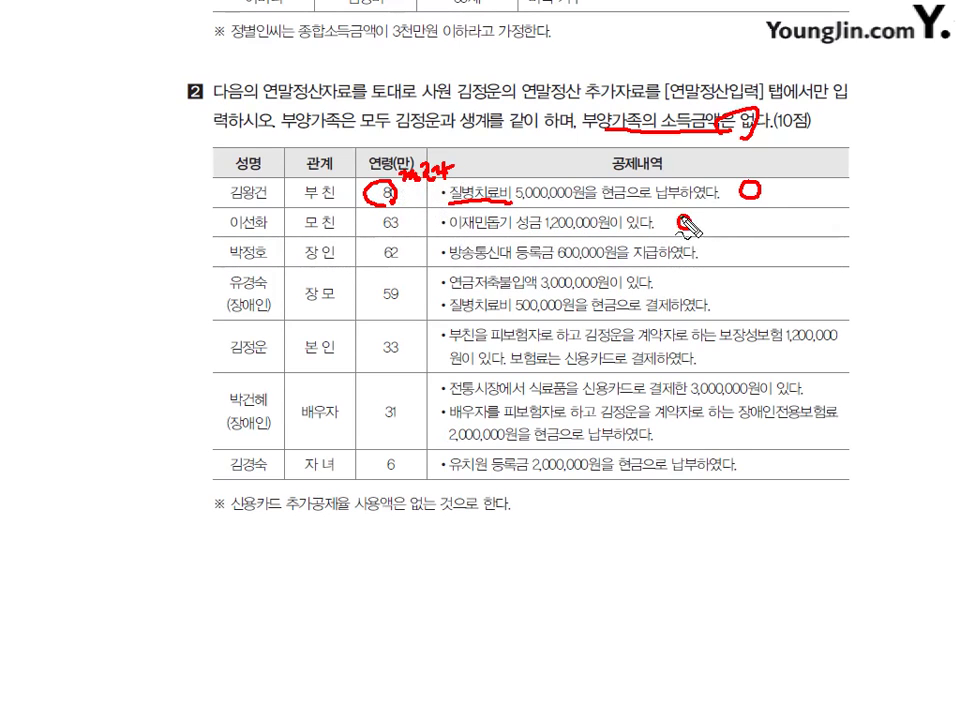
pyautogui.moveTo(683, 220); pyautogui.dragTo(752, 232)
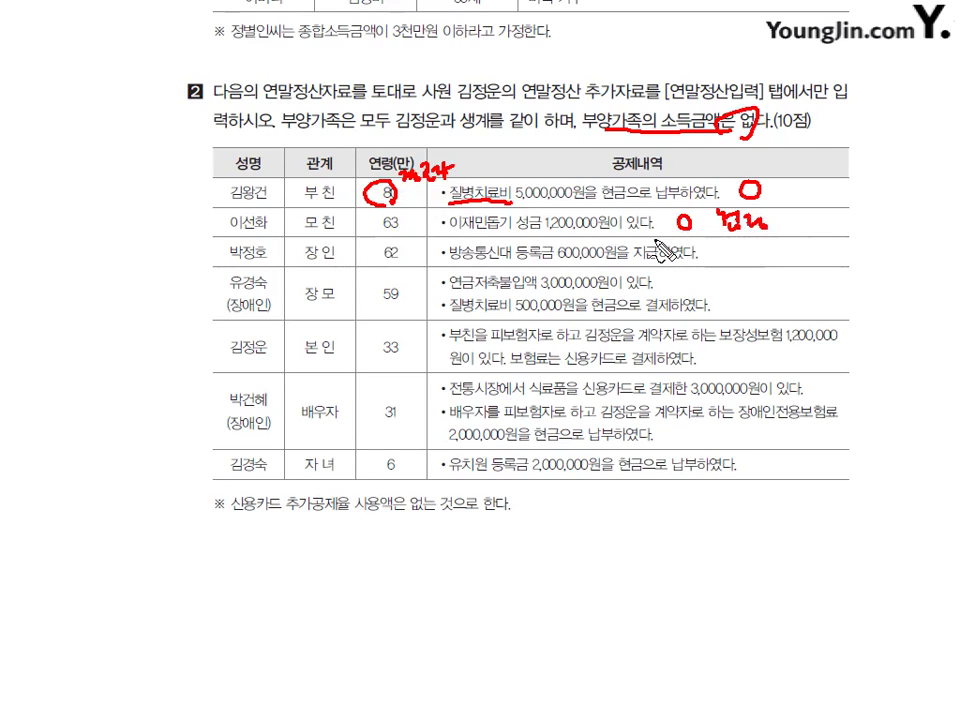